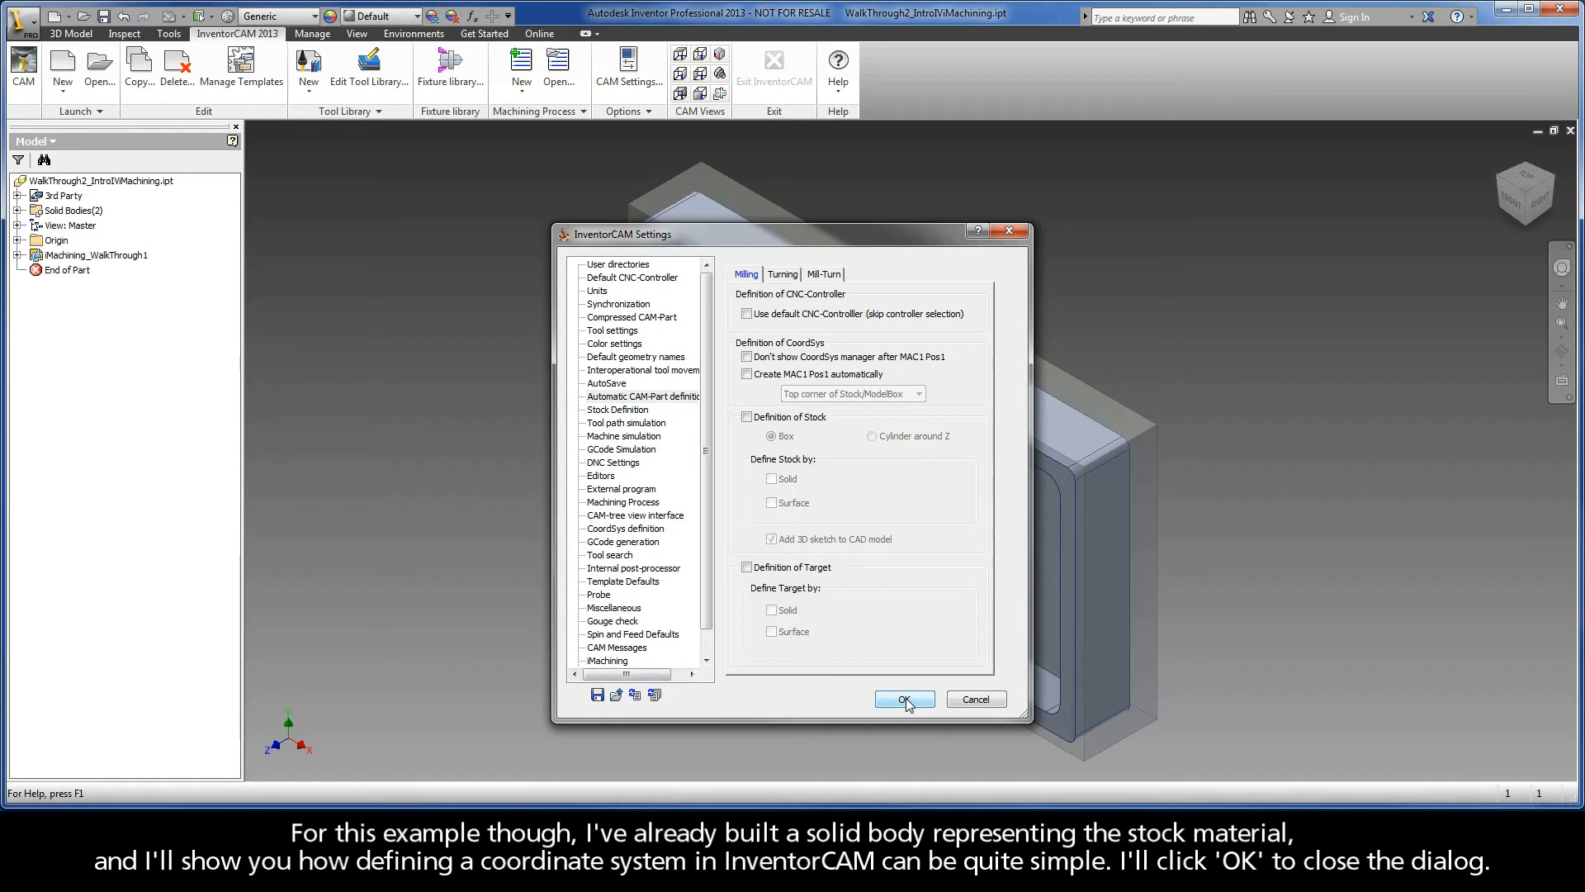
# Step: Accept the CAM settings and create a new metric milling CAM-Part from the open model in the model file directory
pyautogui.click(904, 699)
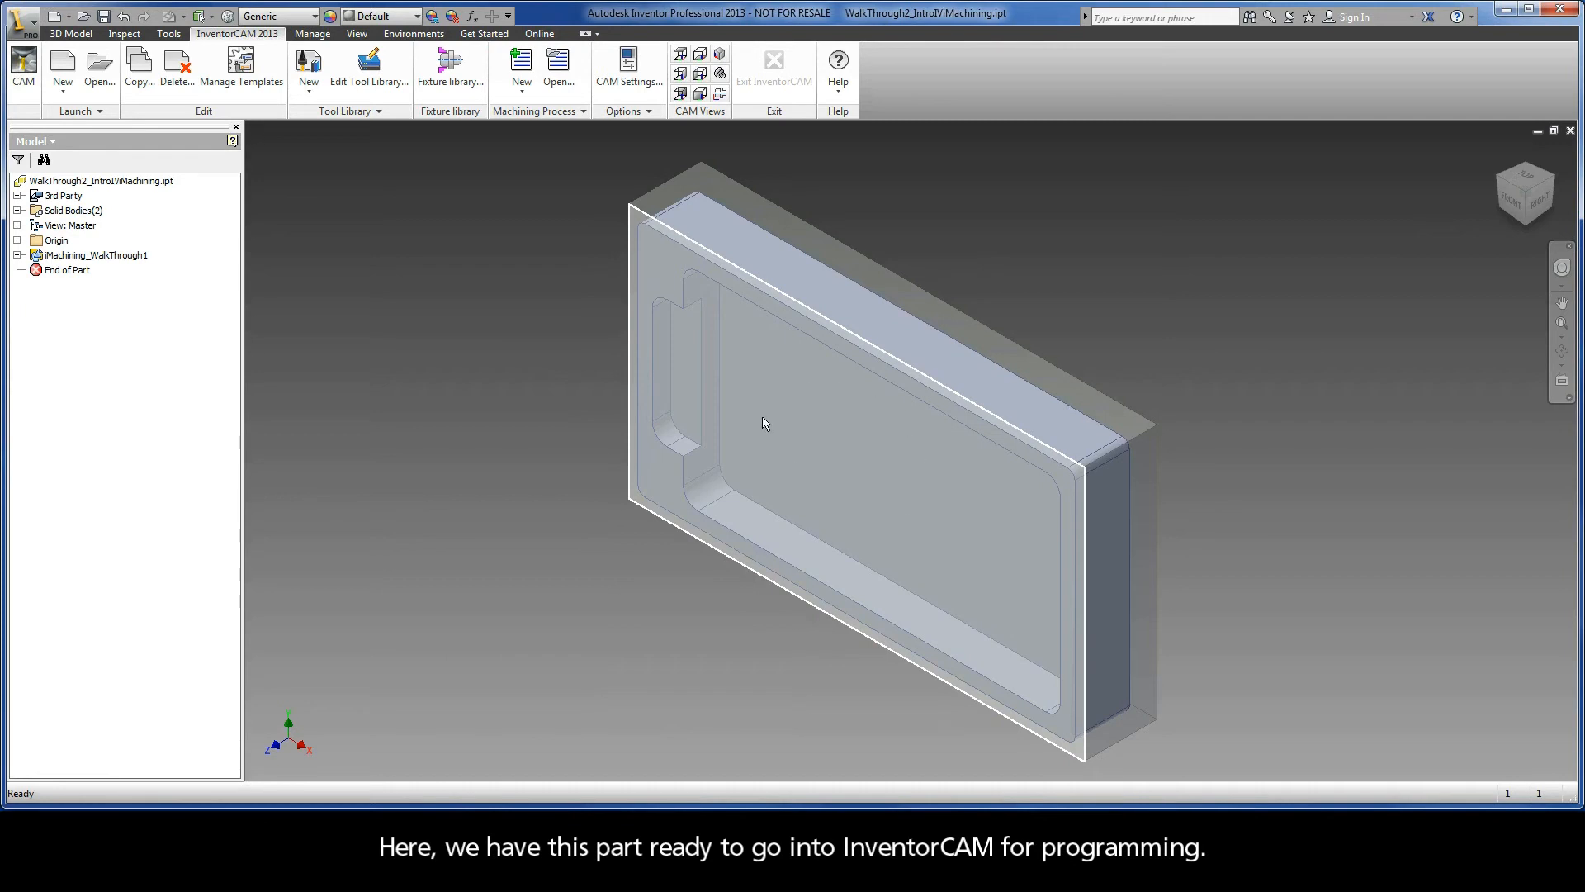
pyautogui.moveTo(762, 420)
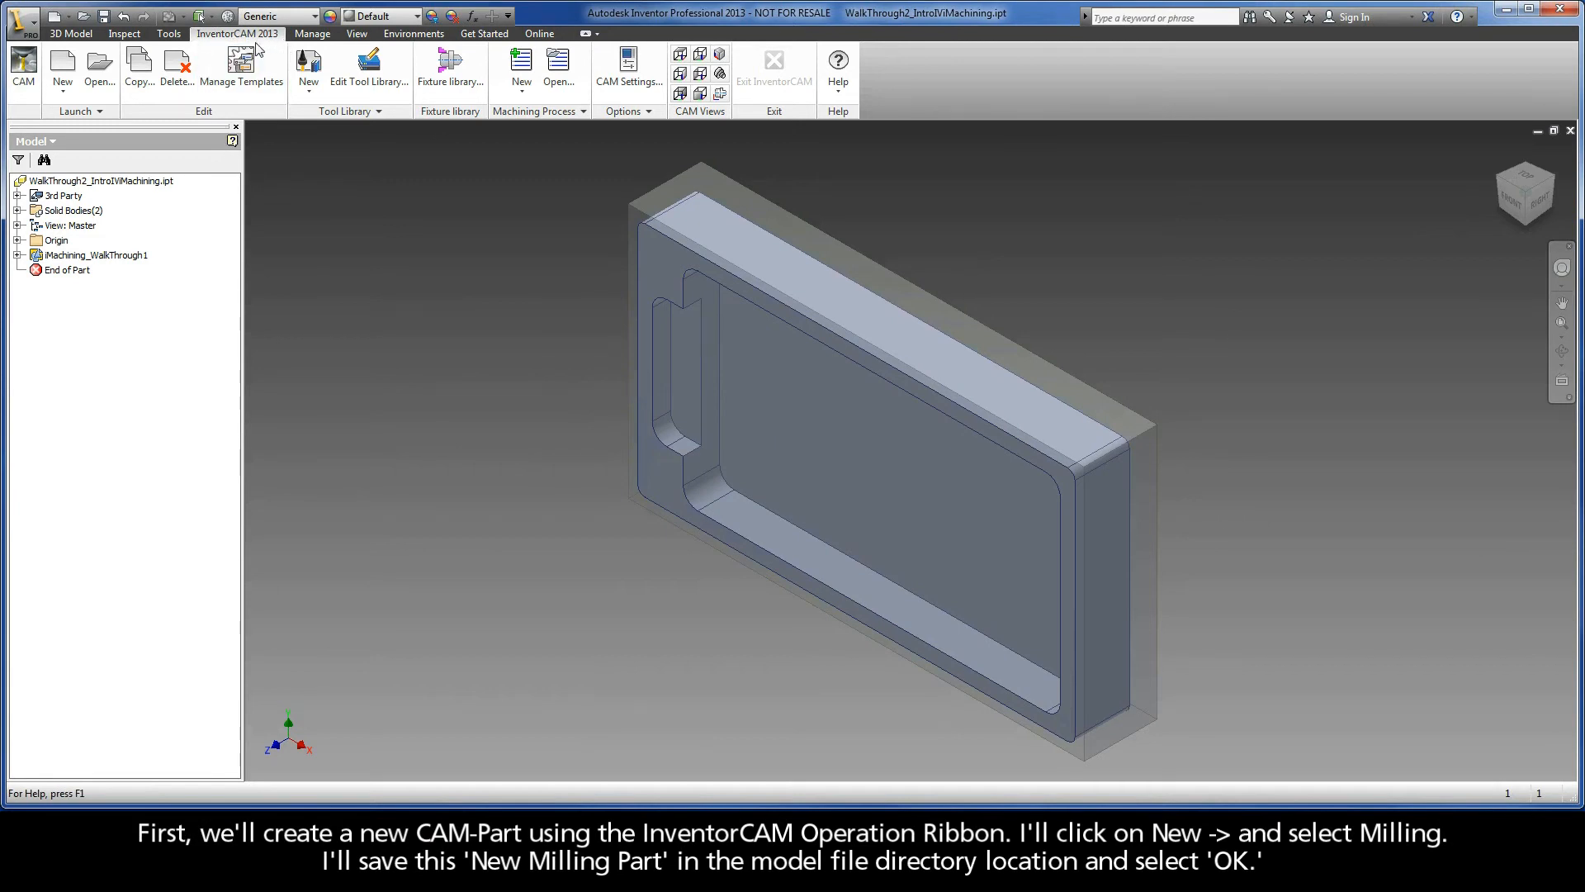
pyautogui.click(63, 86)
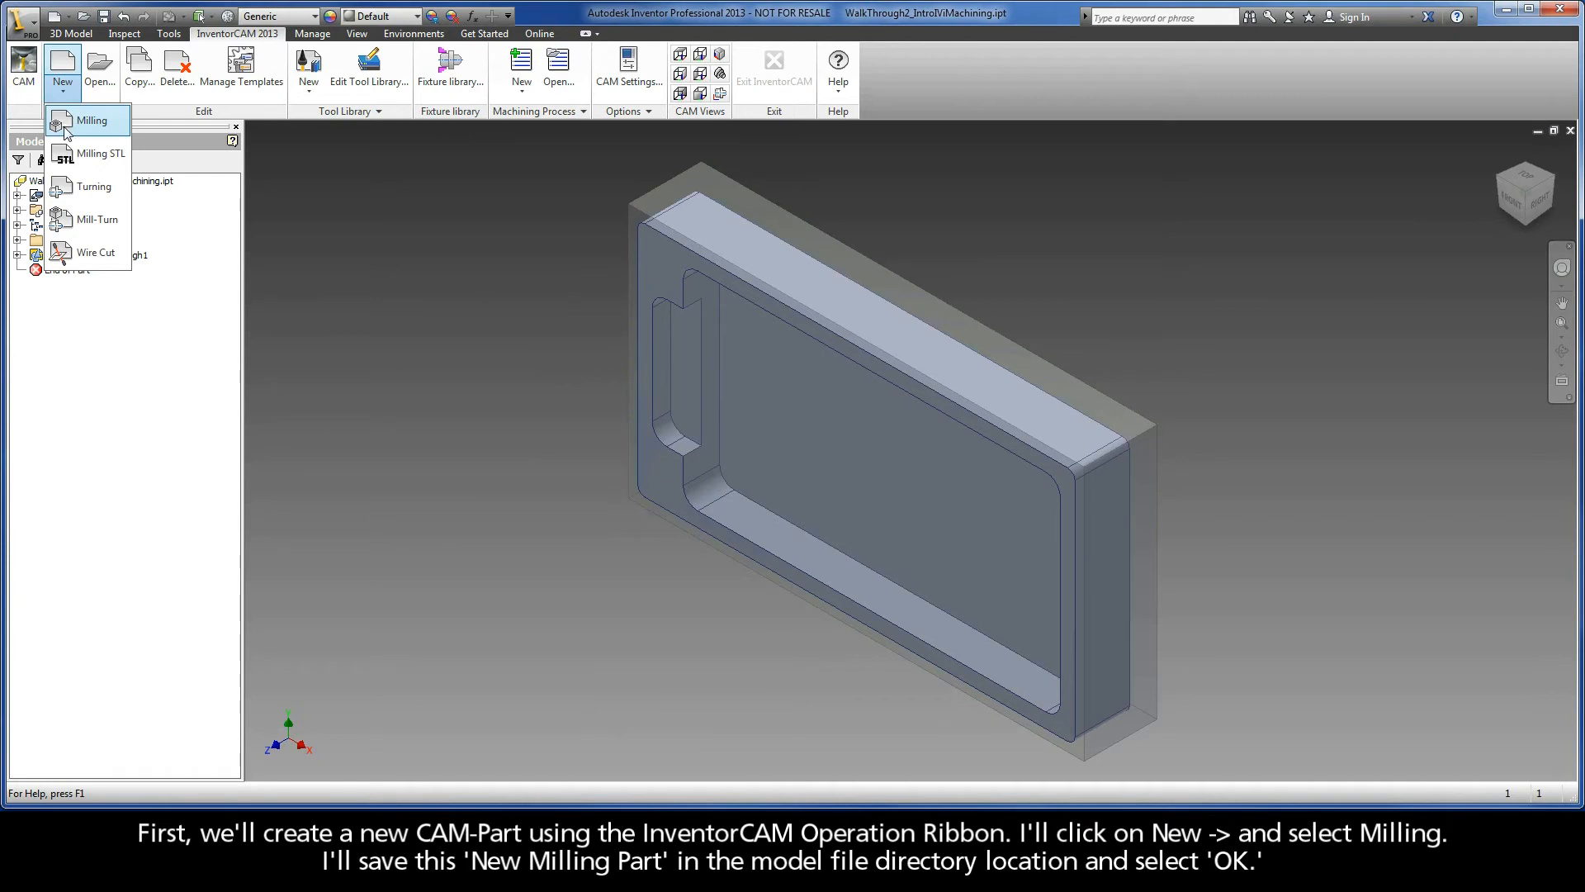
pyautogui.click(67, 119)
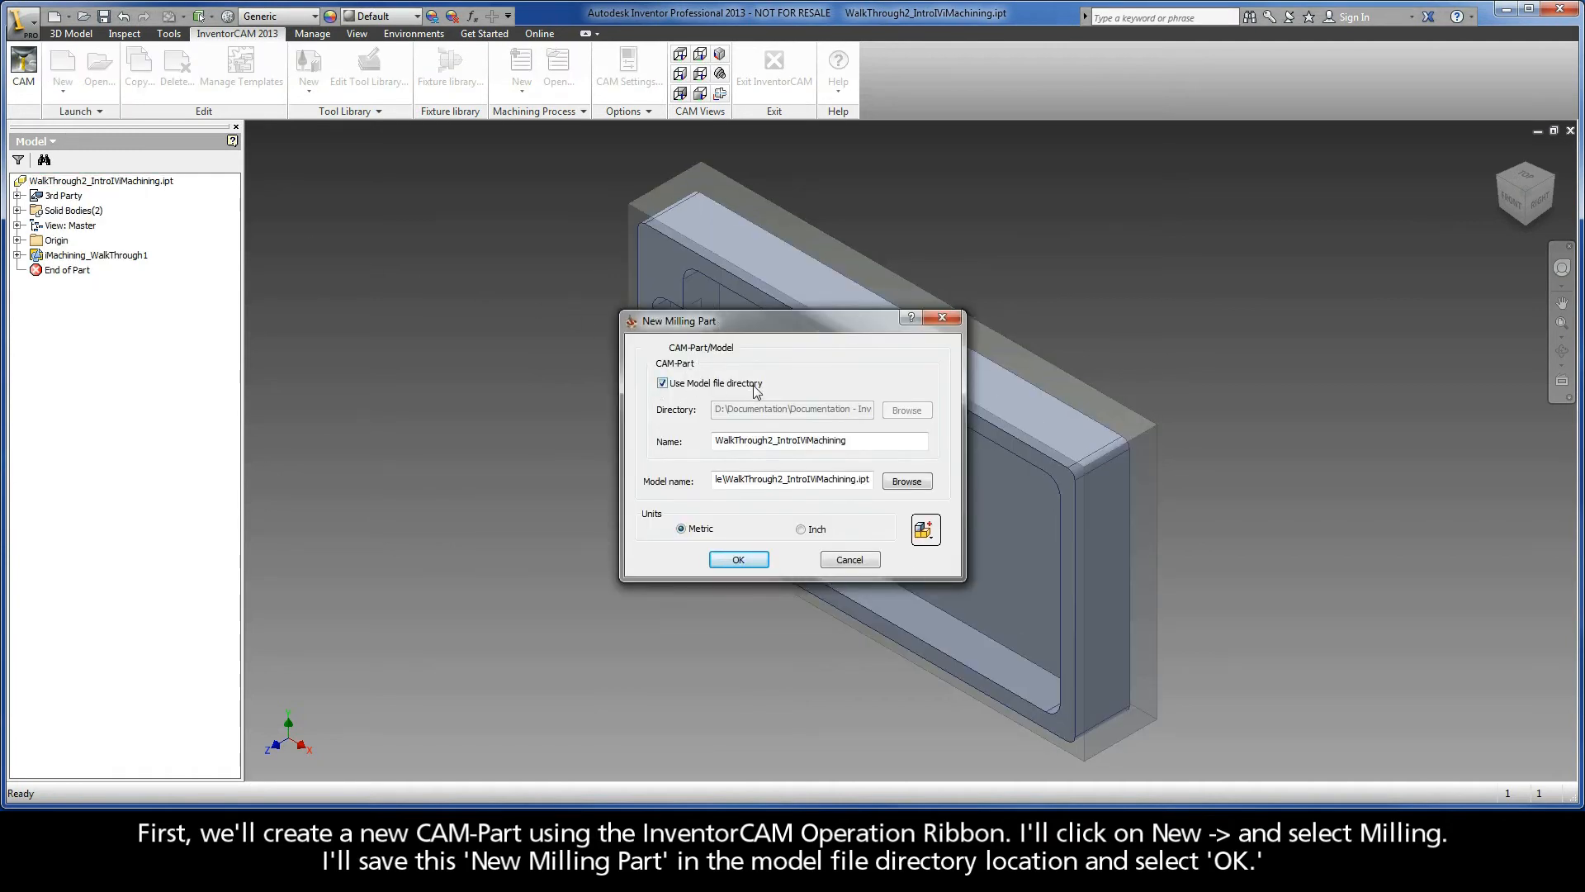
pyautogui.click(739, 561)
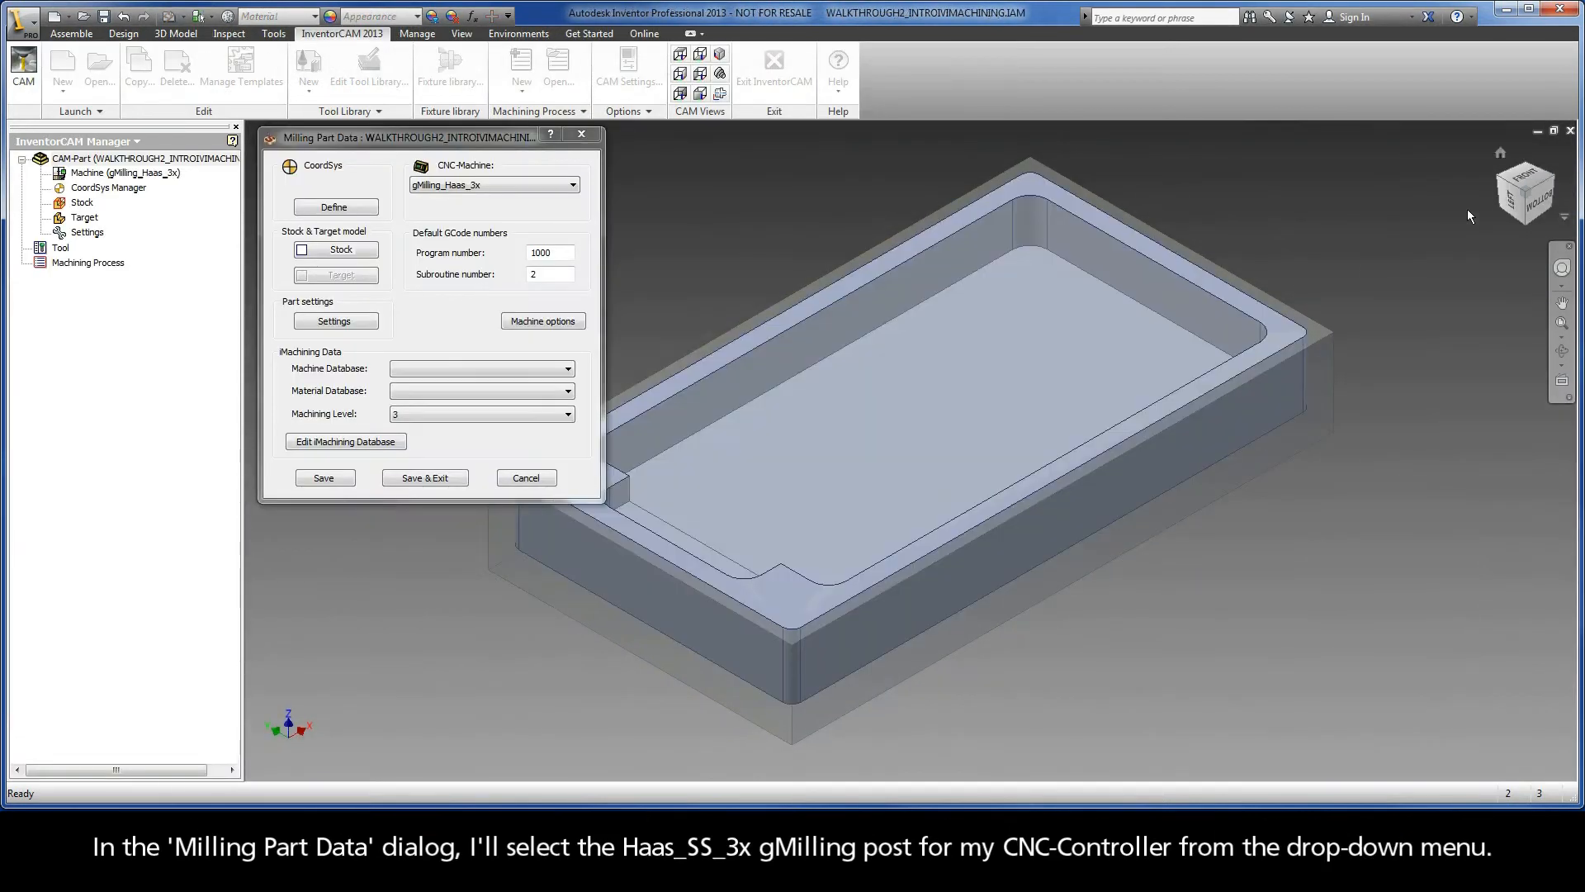
# Step: Set the CNC-Machine of the milling part to gMilling_Haas_SS_3x
pyautogui.click(1553, 177)
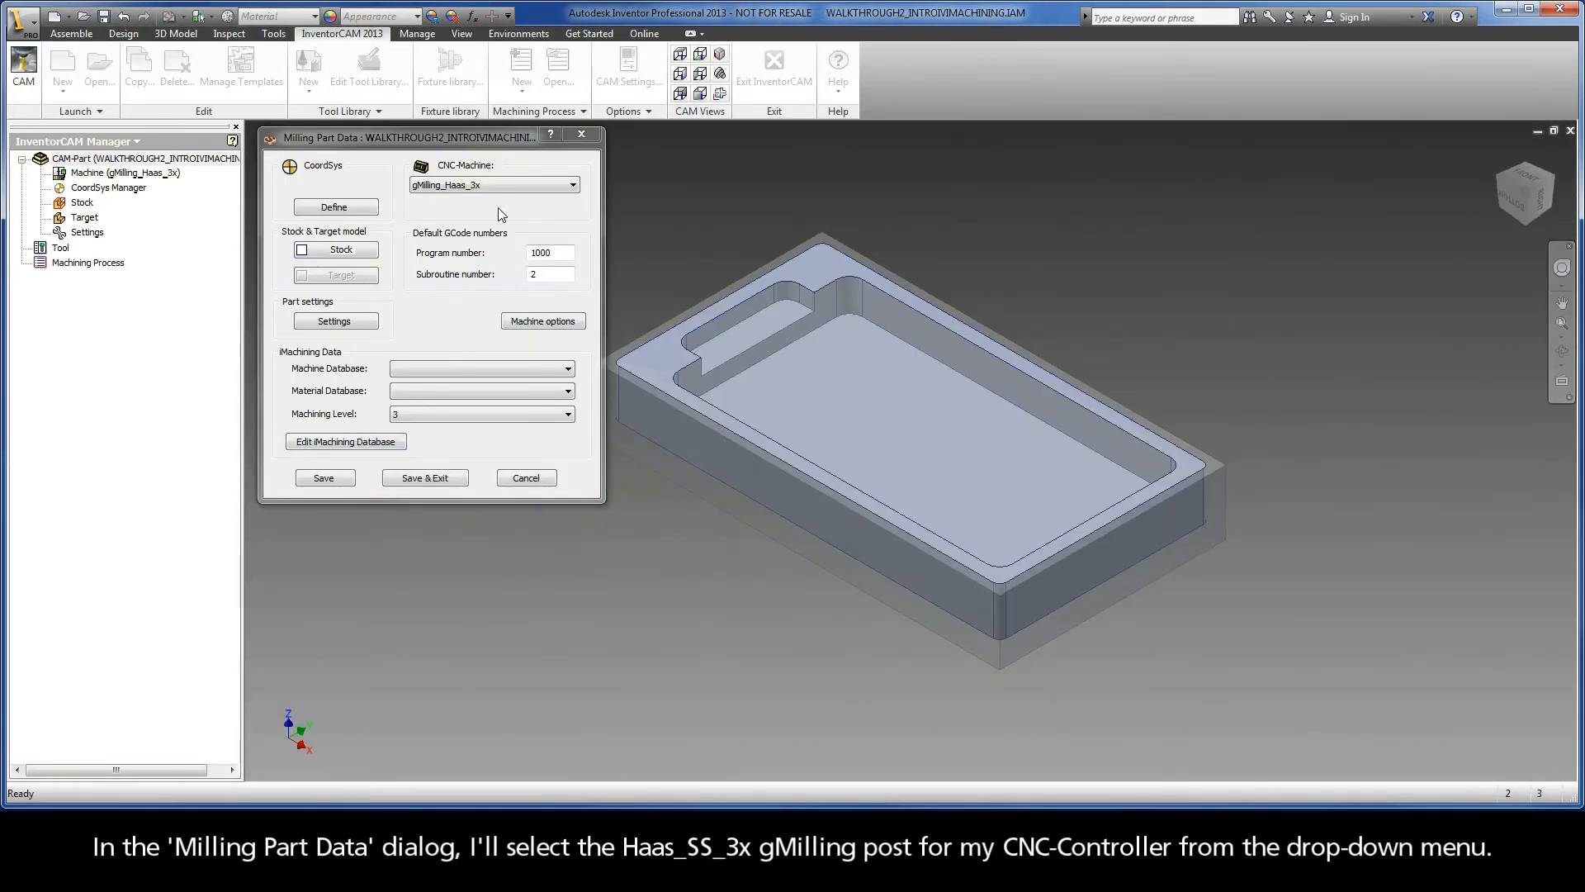
pyautogui.click(473, 188)
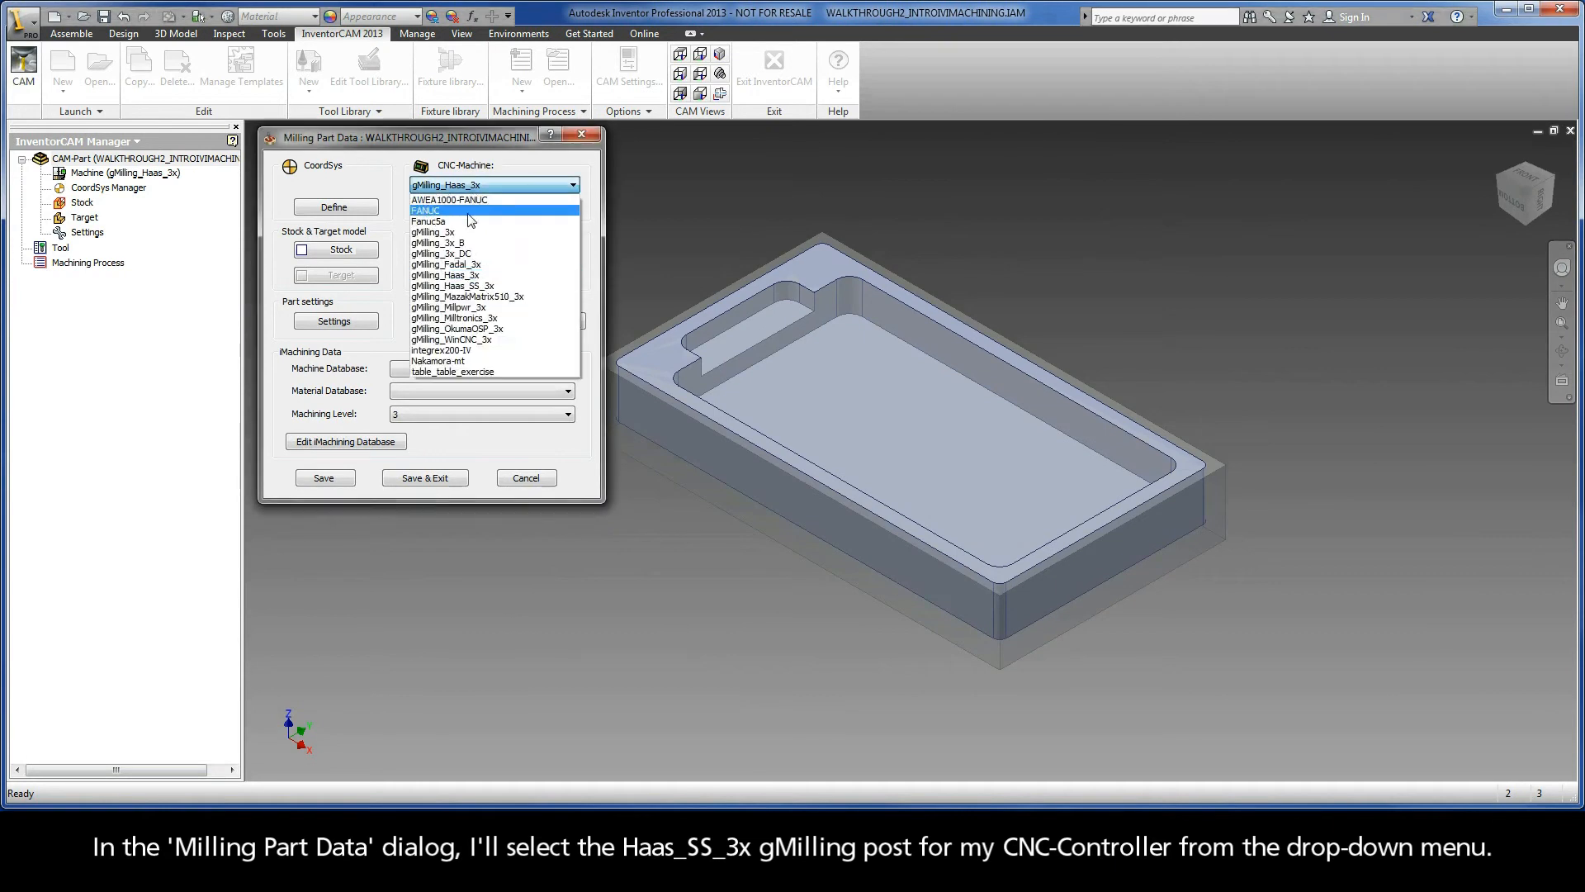
pyautogui.click(467, 286)
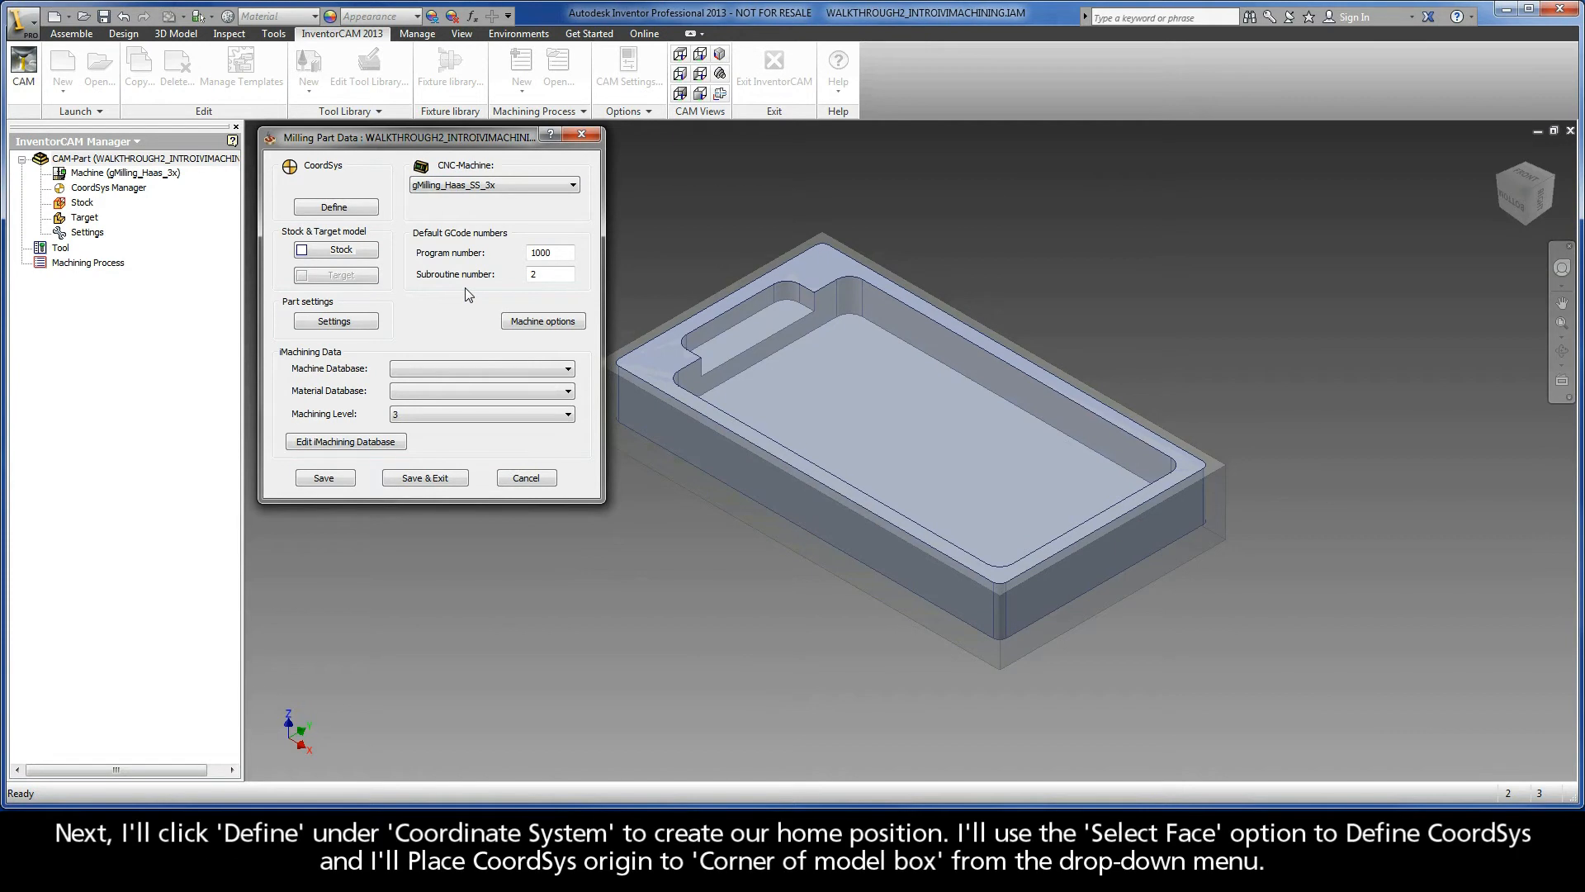
# Step: Define the MAC 1 coordinate system by the stock's top face, with its origin at the corner of model box and default machining levels
pyautogui.click(334, 209)
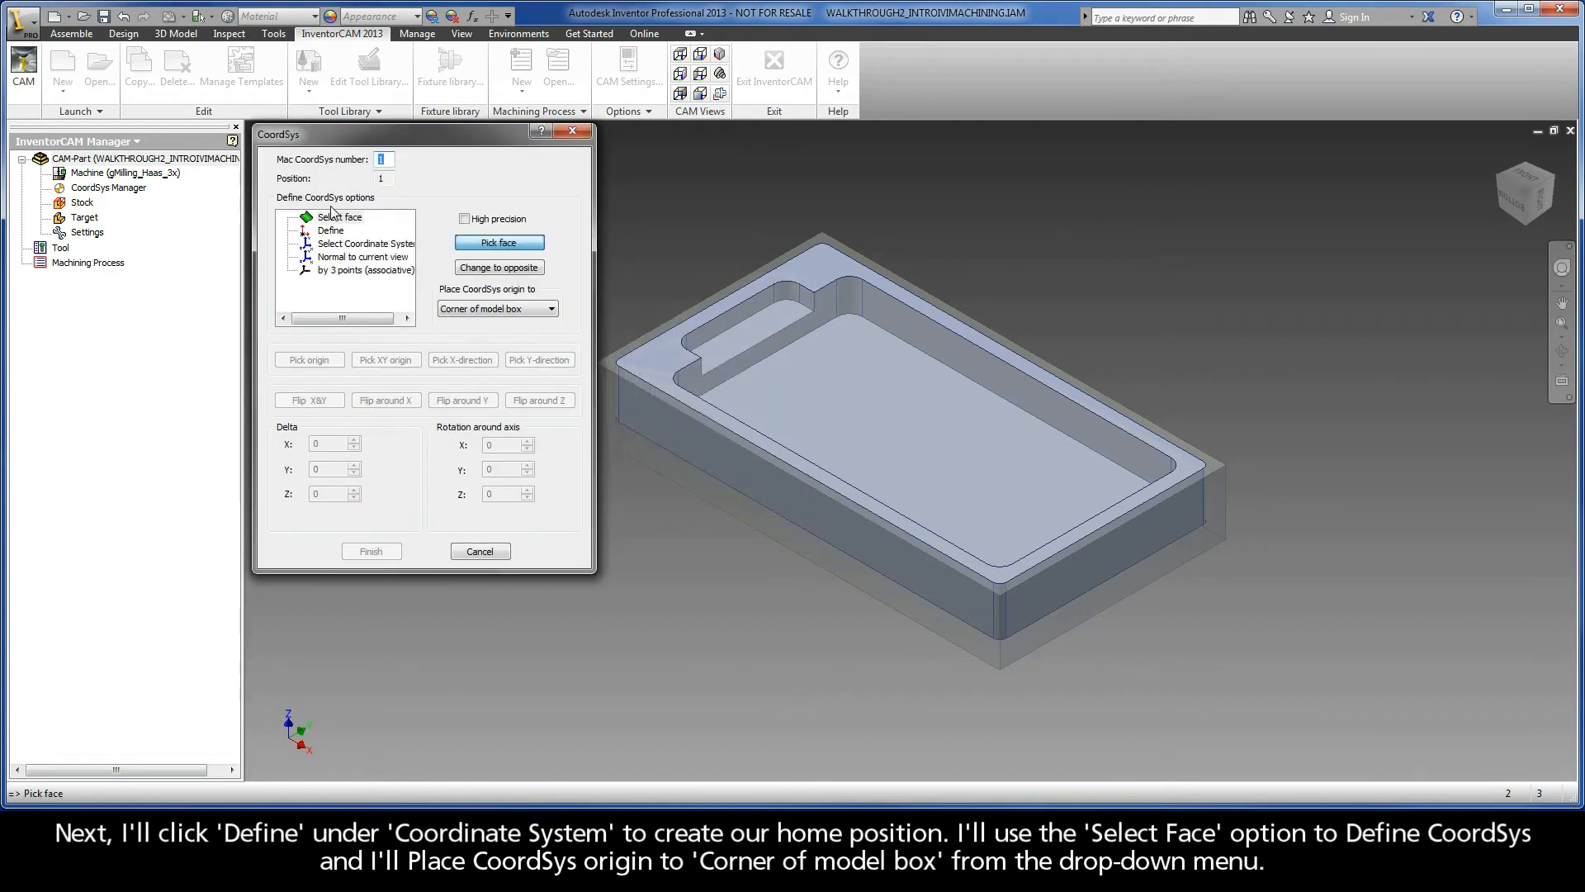
pyautogui.click(328, 219)
pyautogui.click(487, 312)
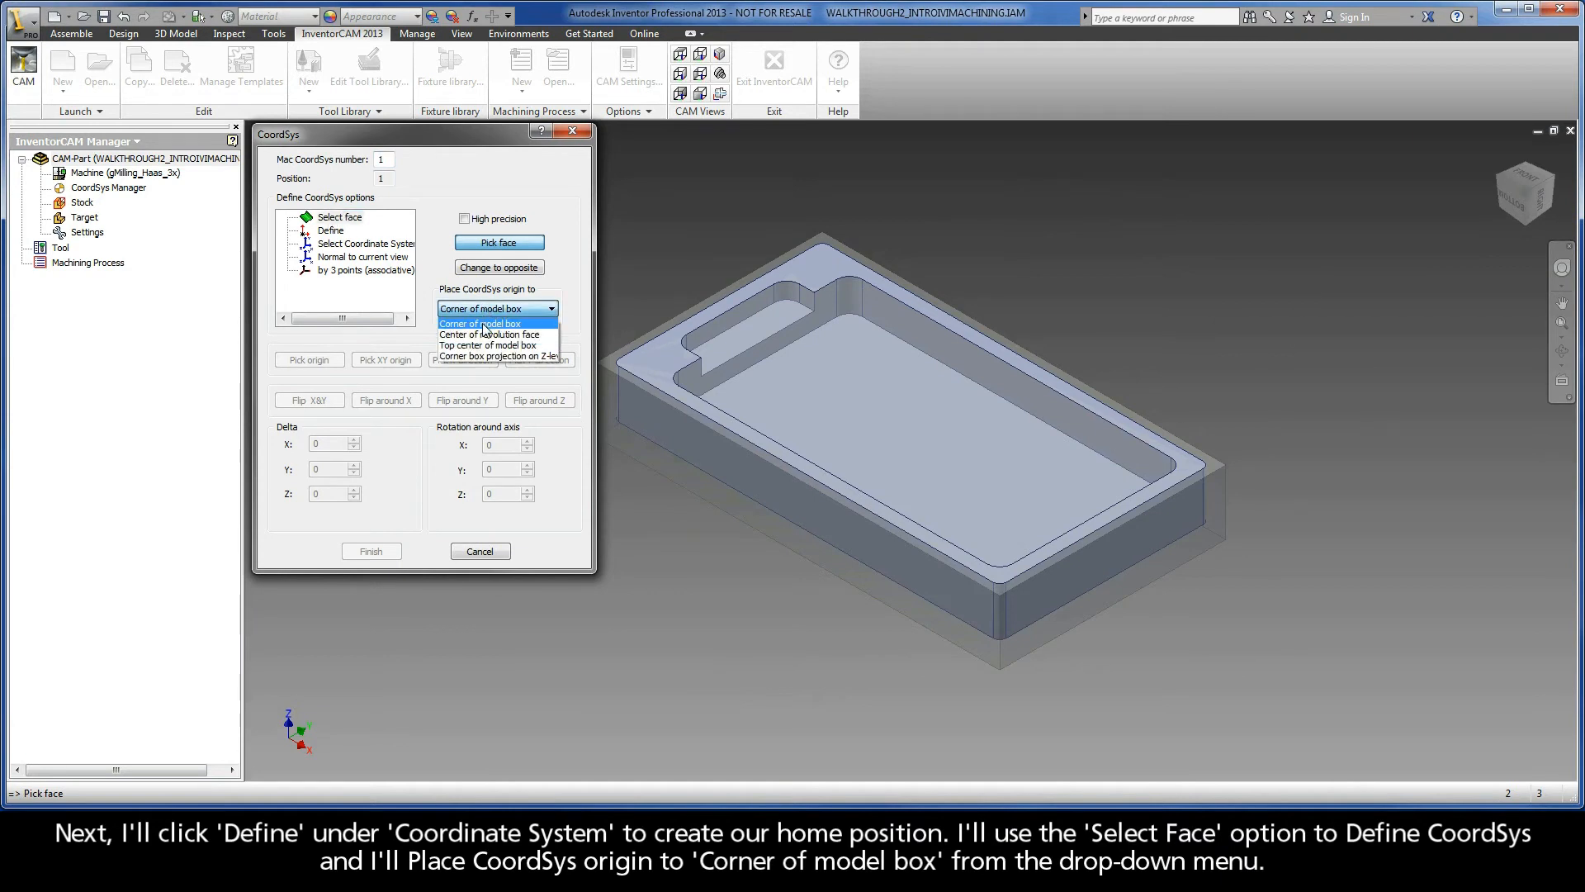
pyautogui.click(484, 324)
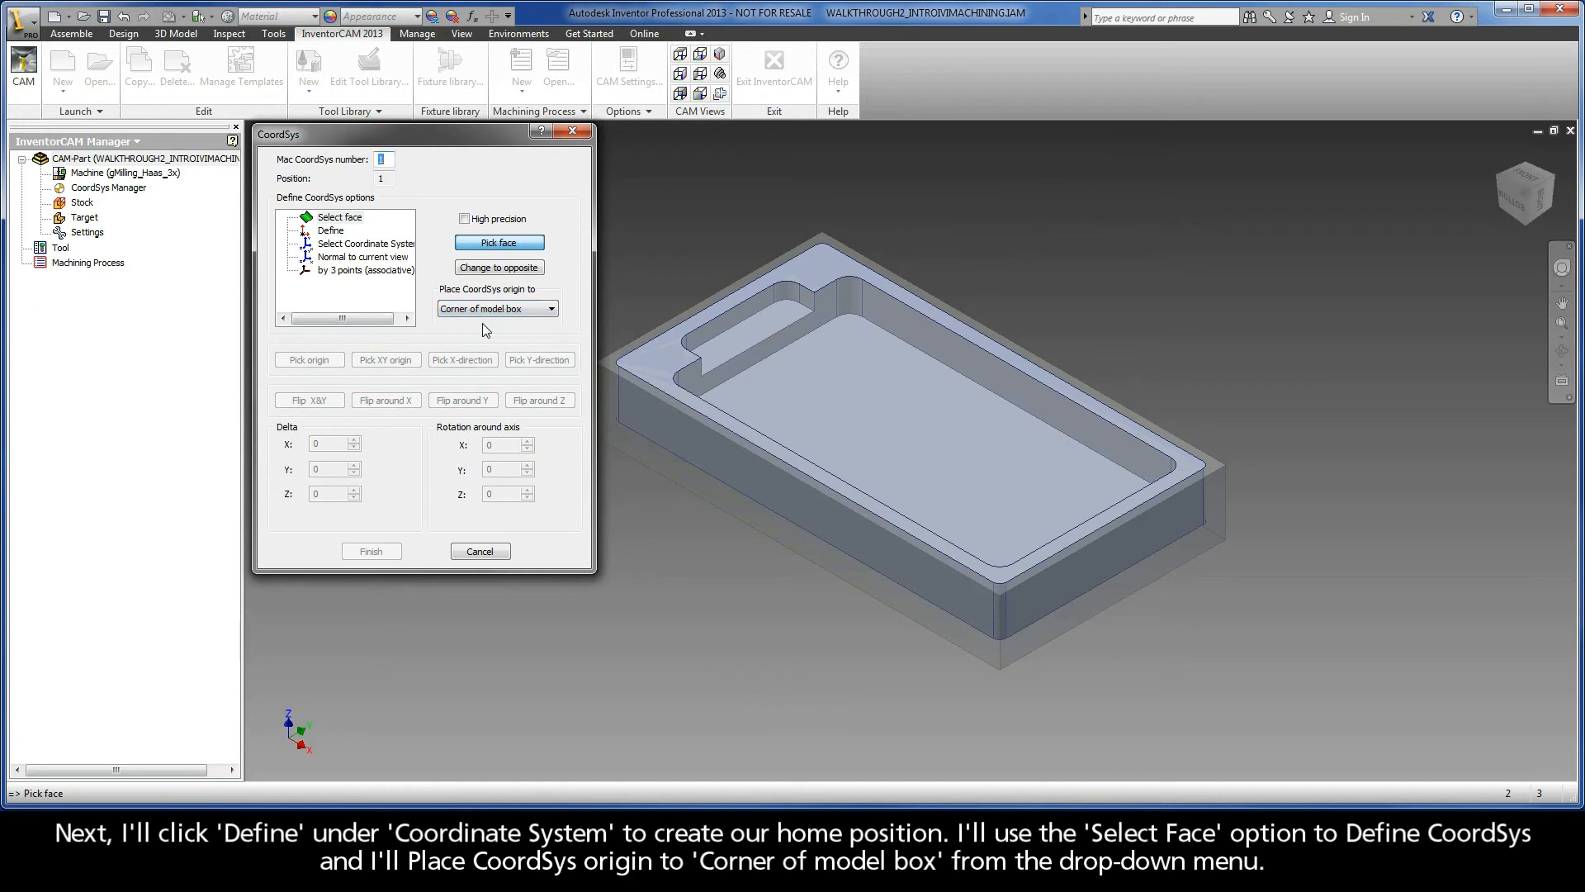
pyautogui.click(611, 363)
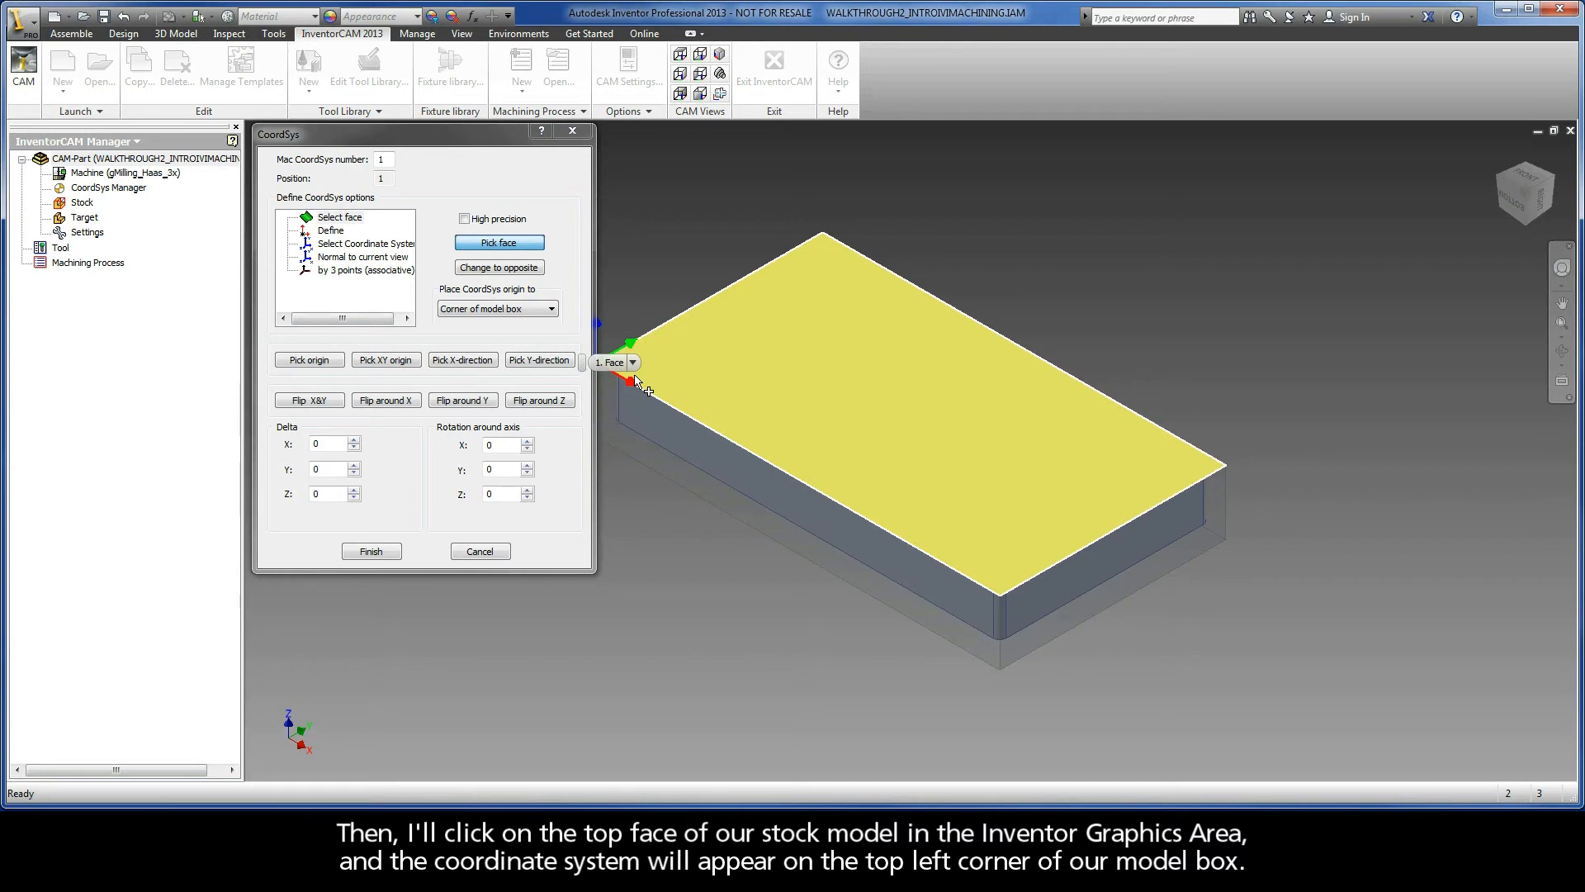
pyautogui.click(371, 552)
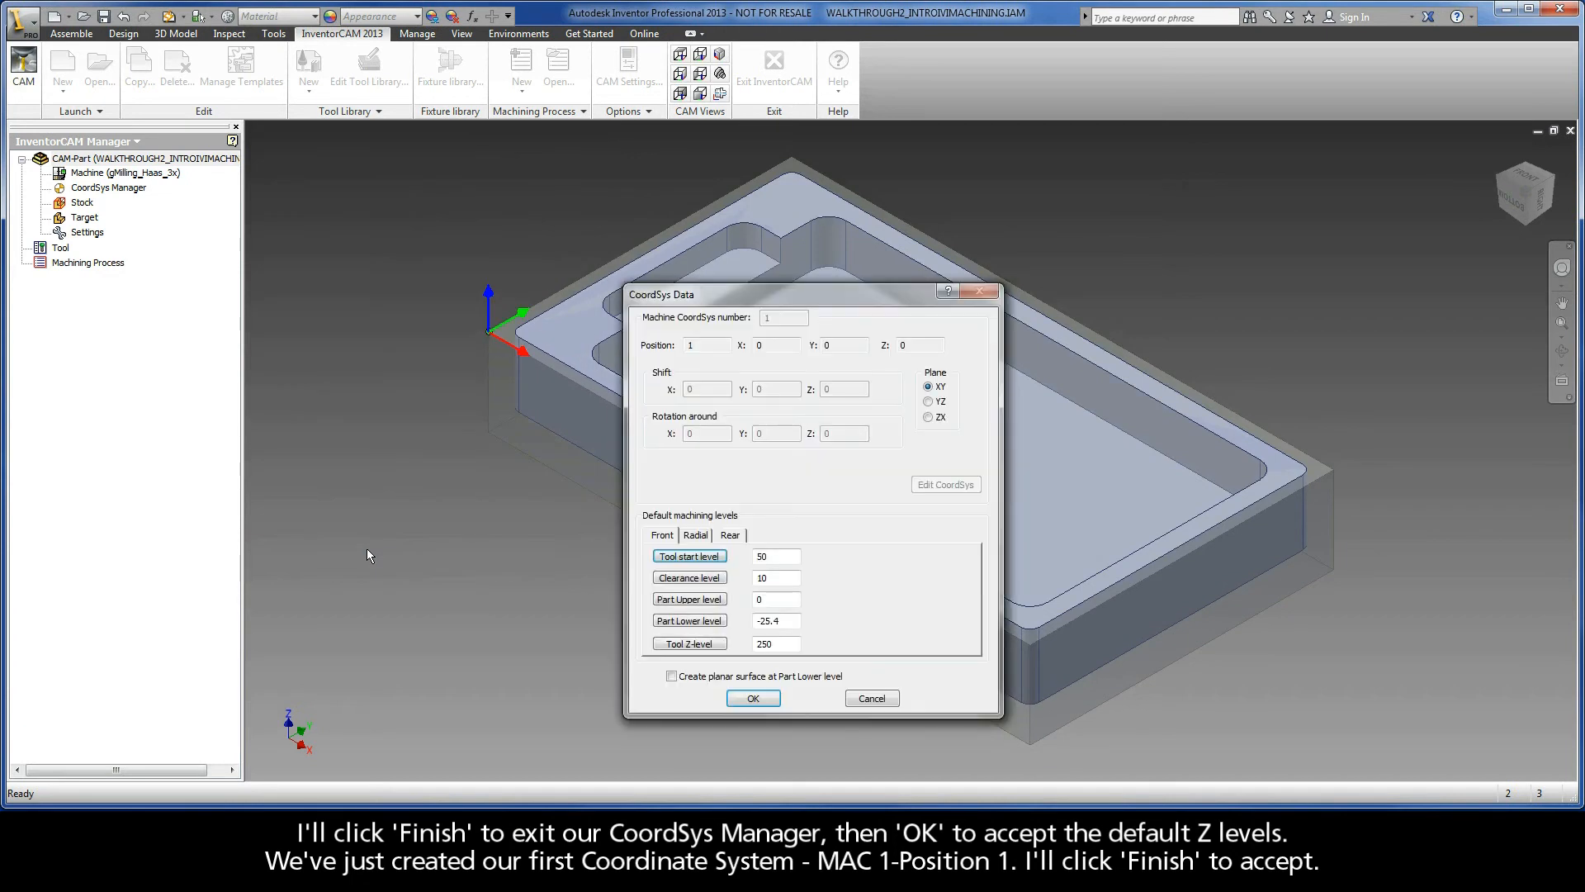
pyautogui.click(750, 699)
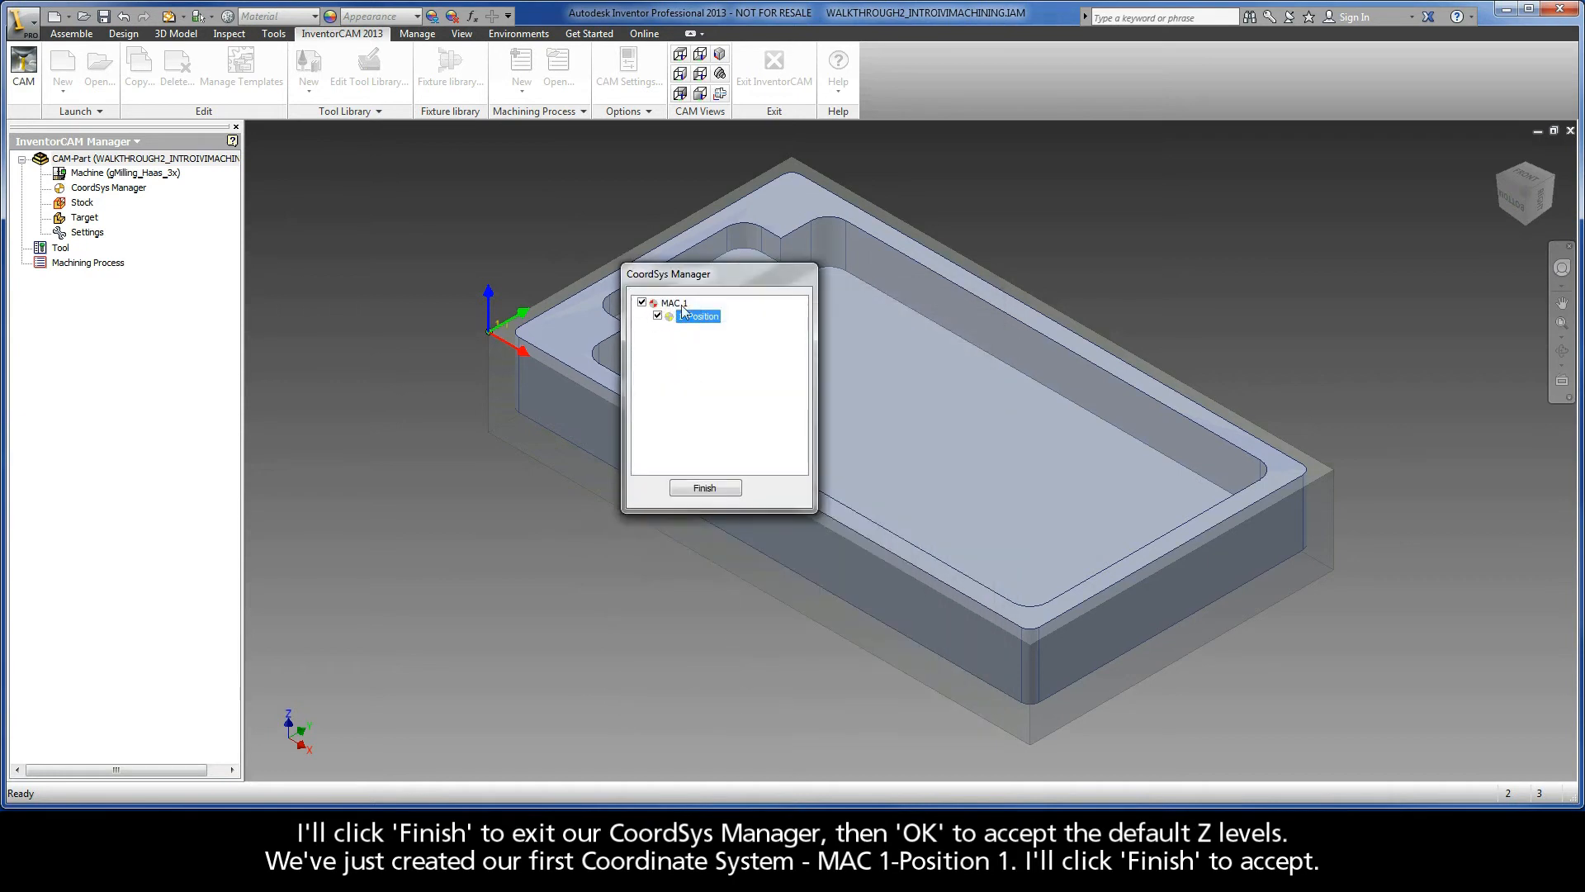
pyautogui.click(705, 489)
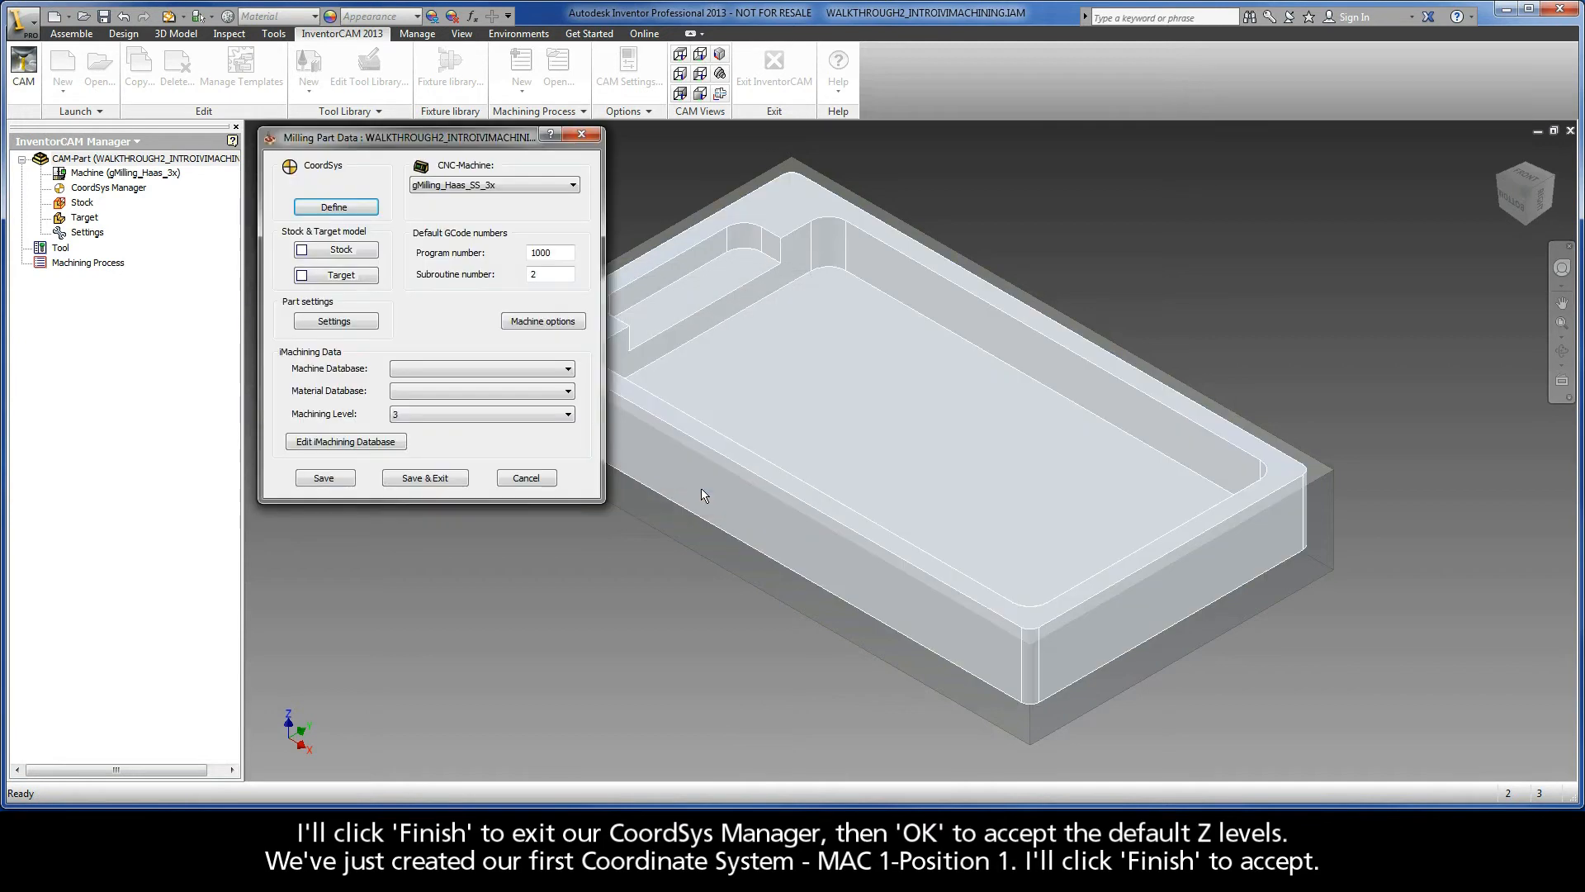
# Step: Define the stock as a 3D Model using the transparent solid body that surrounds the part
pyautogui.click(314, 251)
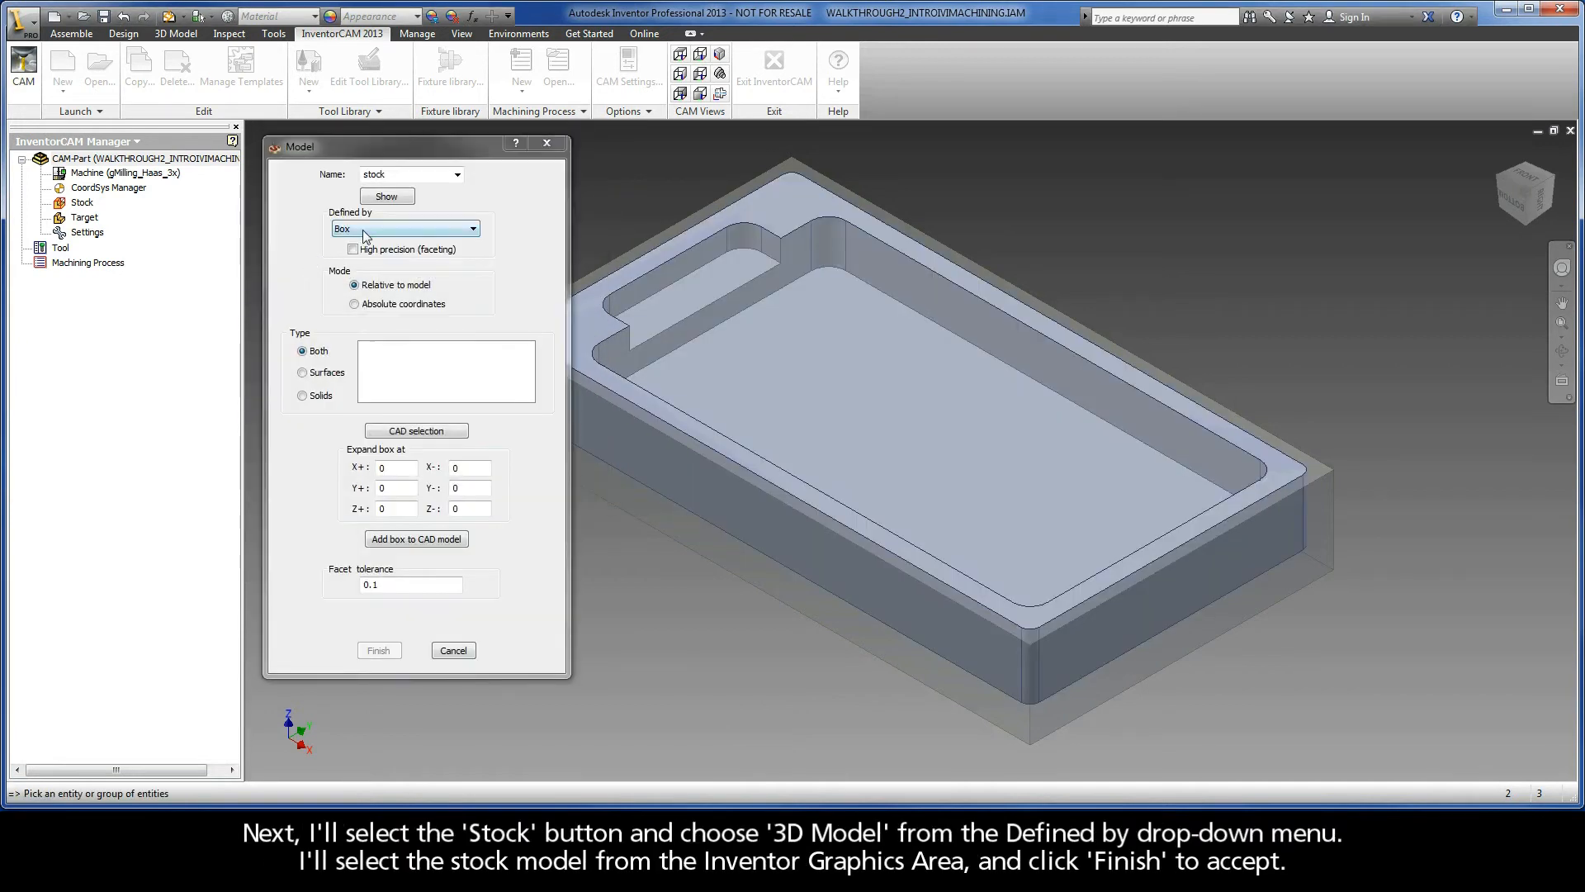
pyautogui.click(363, 231)
pyautogui.click(364, 257)
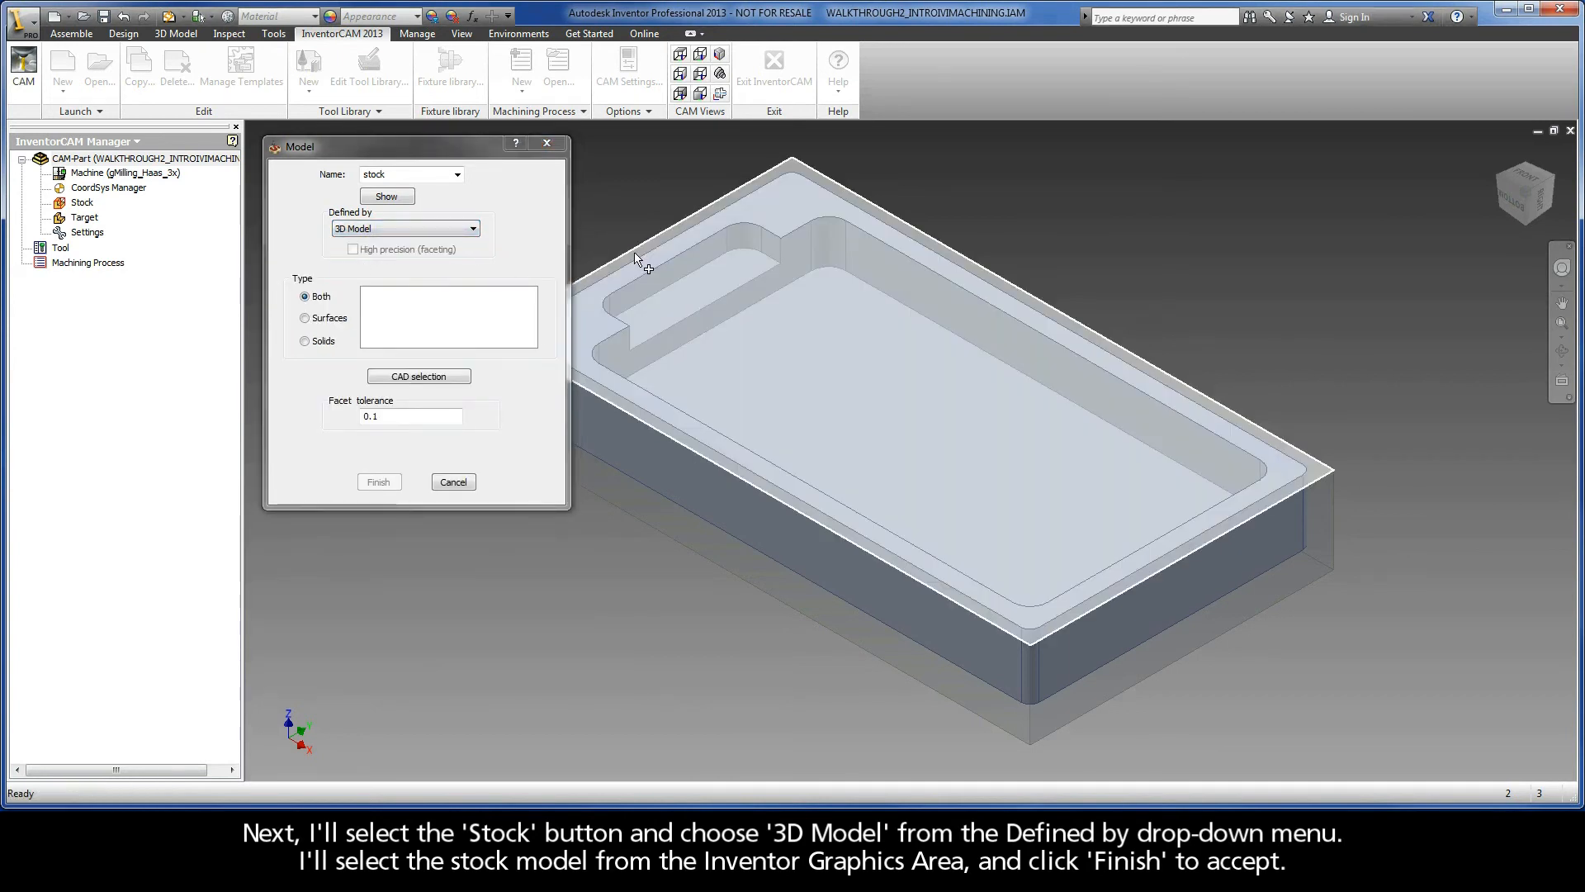
pyautogui.click(635, 258)
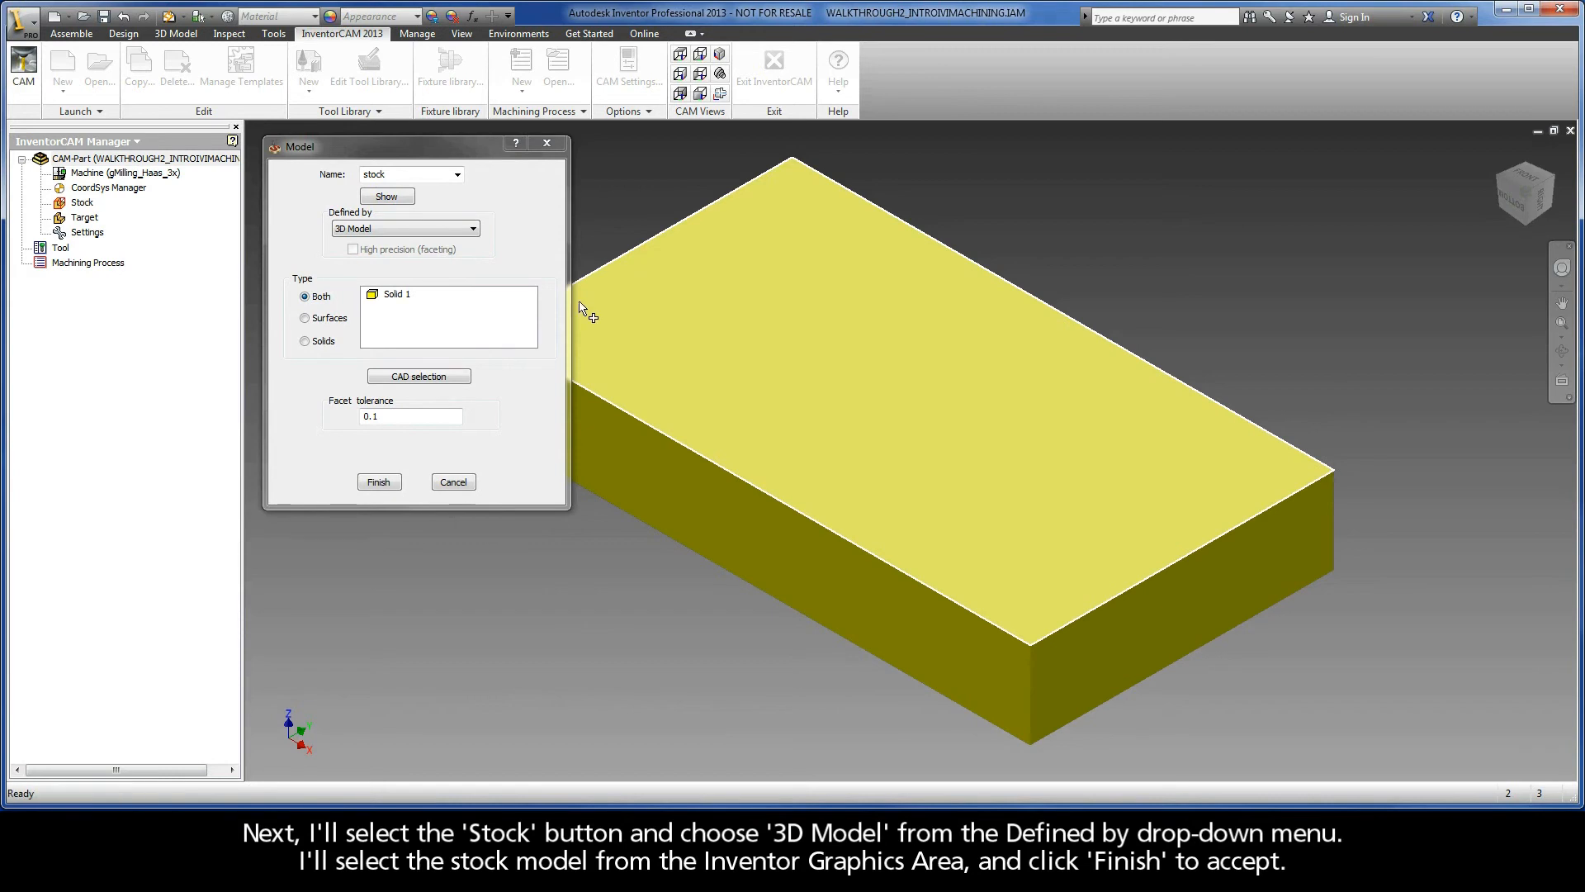
pyautogui.click(378, 481)
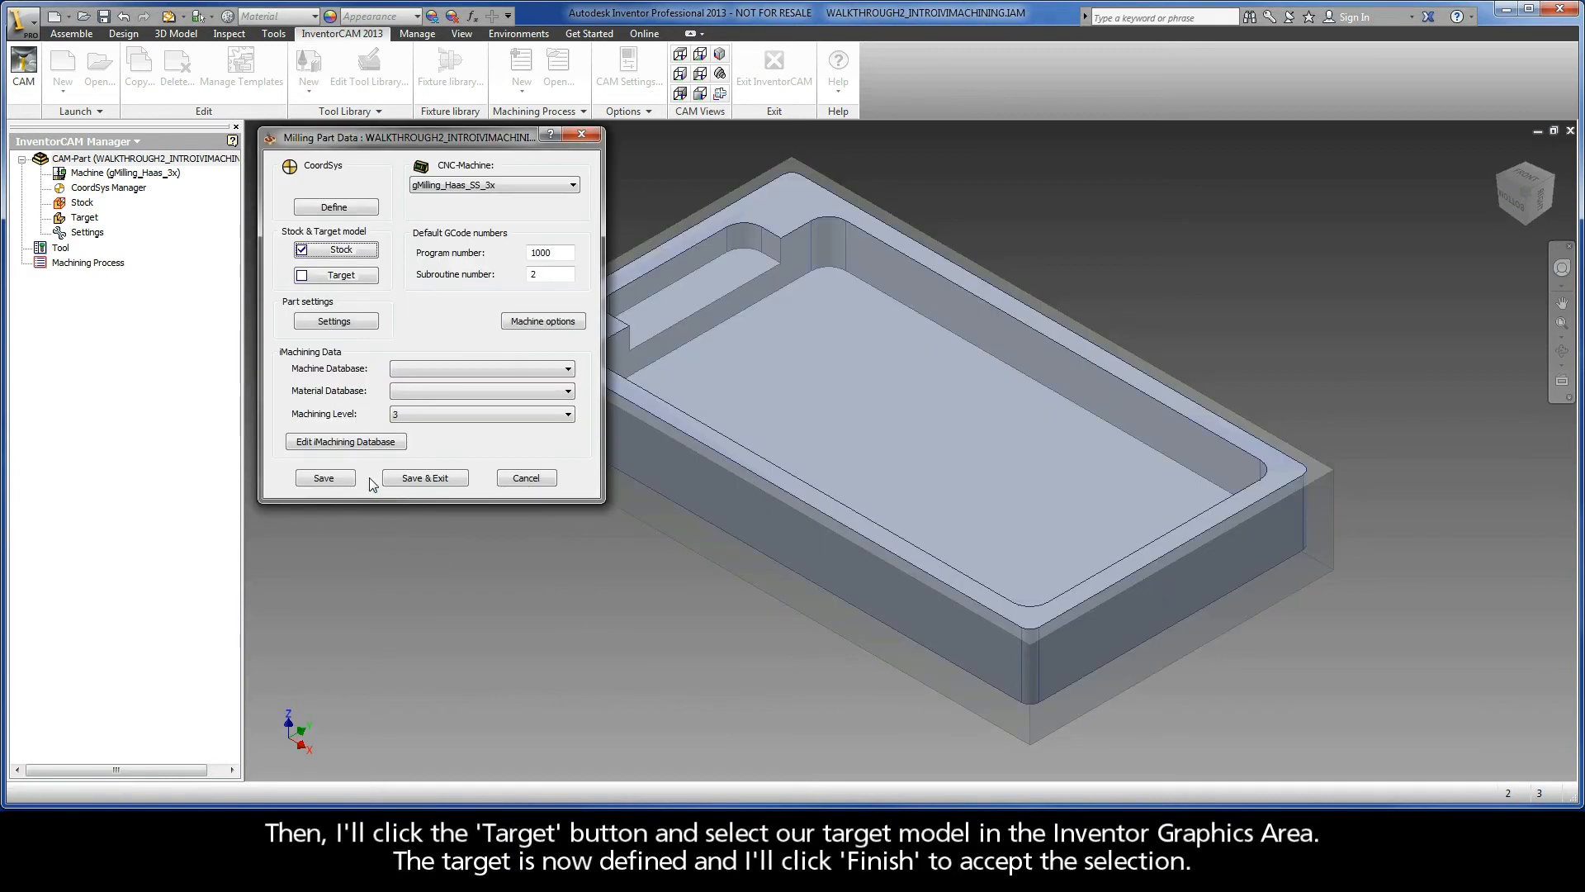
# Step: Define the target model using the pocketed part's solid body inside the stock
pyautogui.click(336, 277)
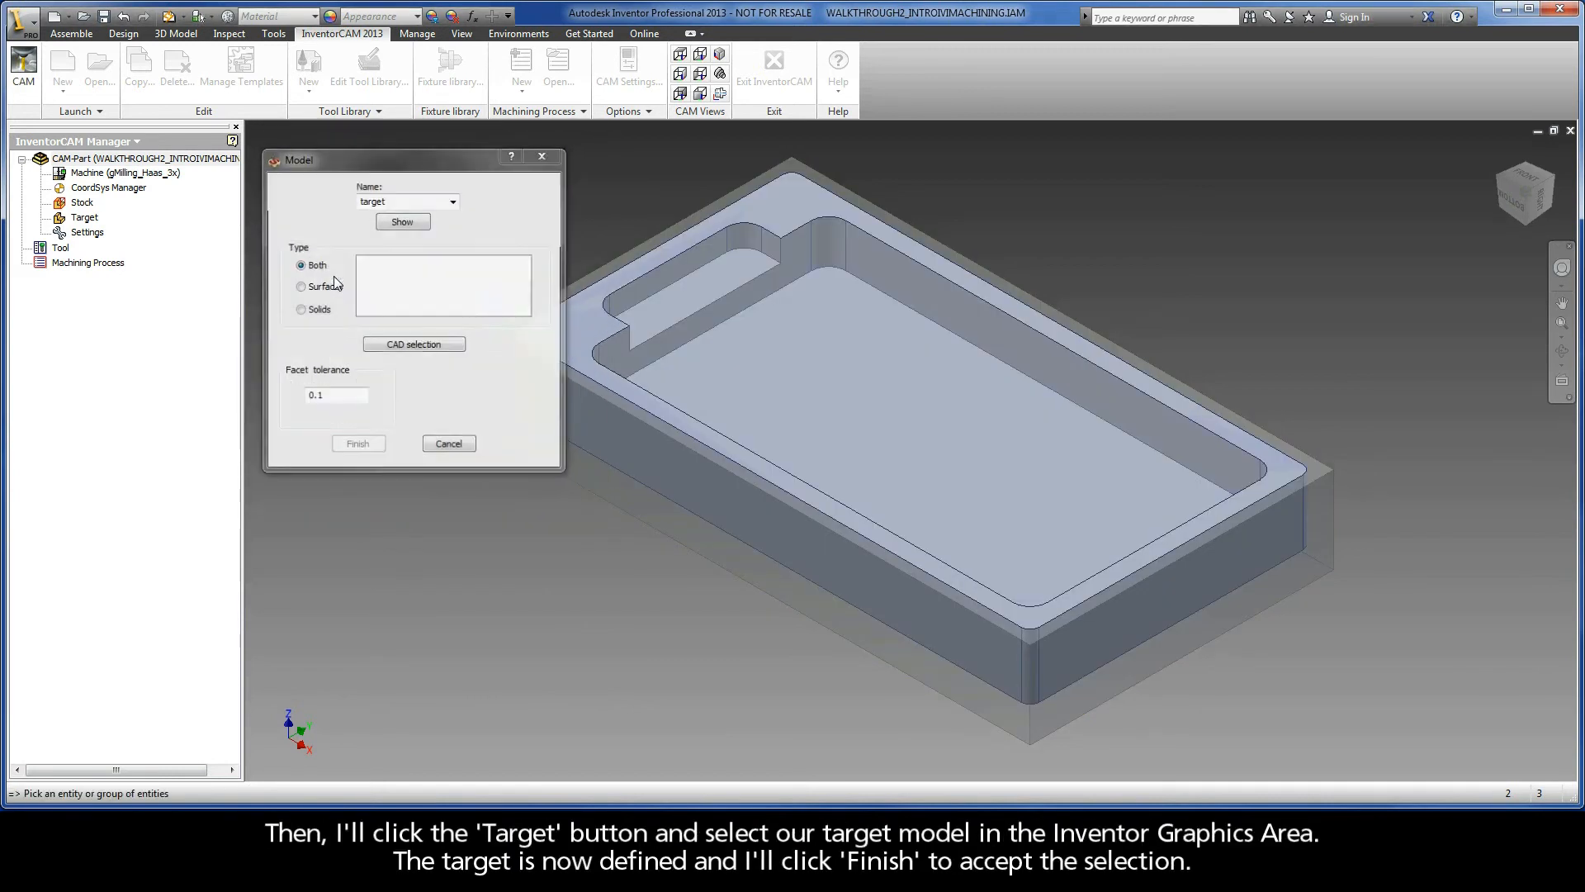
pyautogui.click(602, 333)
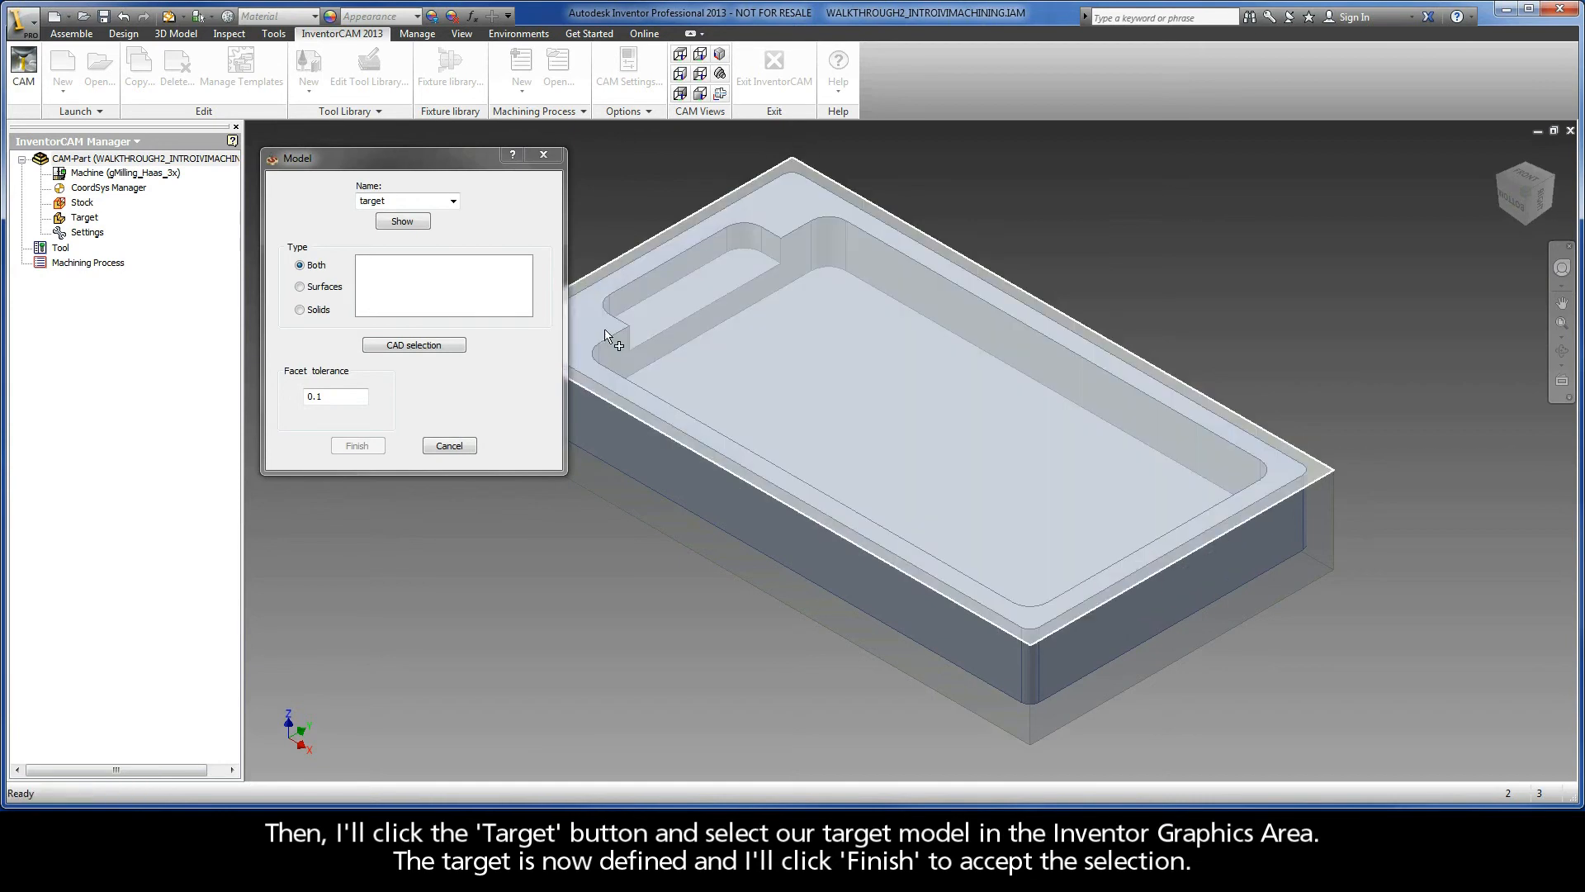
pyautogui.rightClick(605, 335)
pyautogui.click(616, 330)
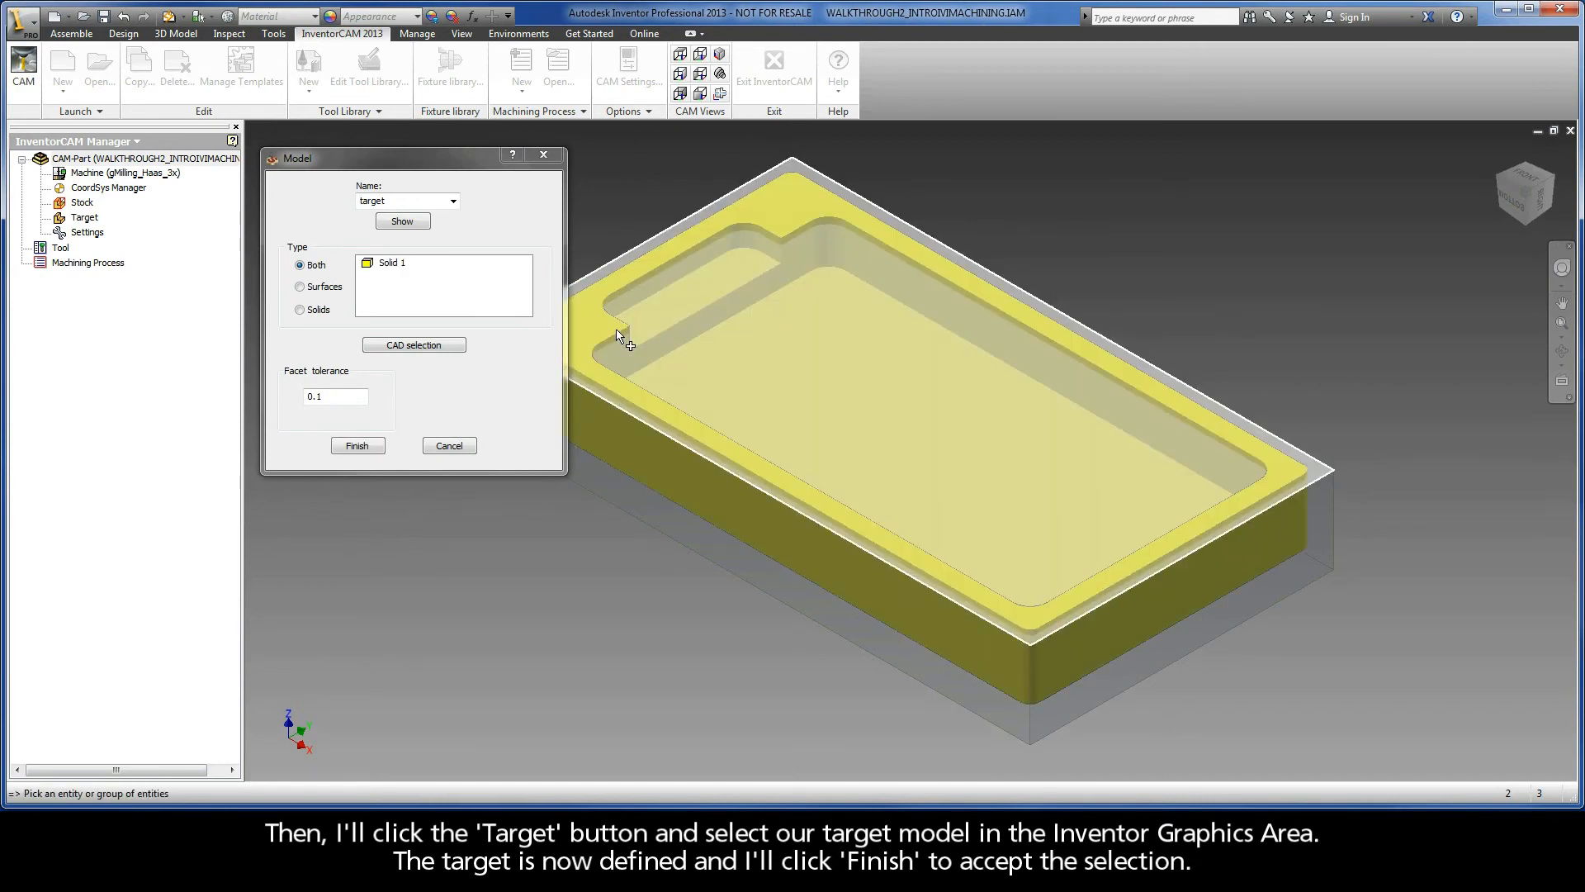
pyautogui.click(356, 445)
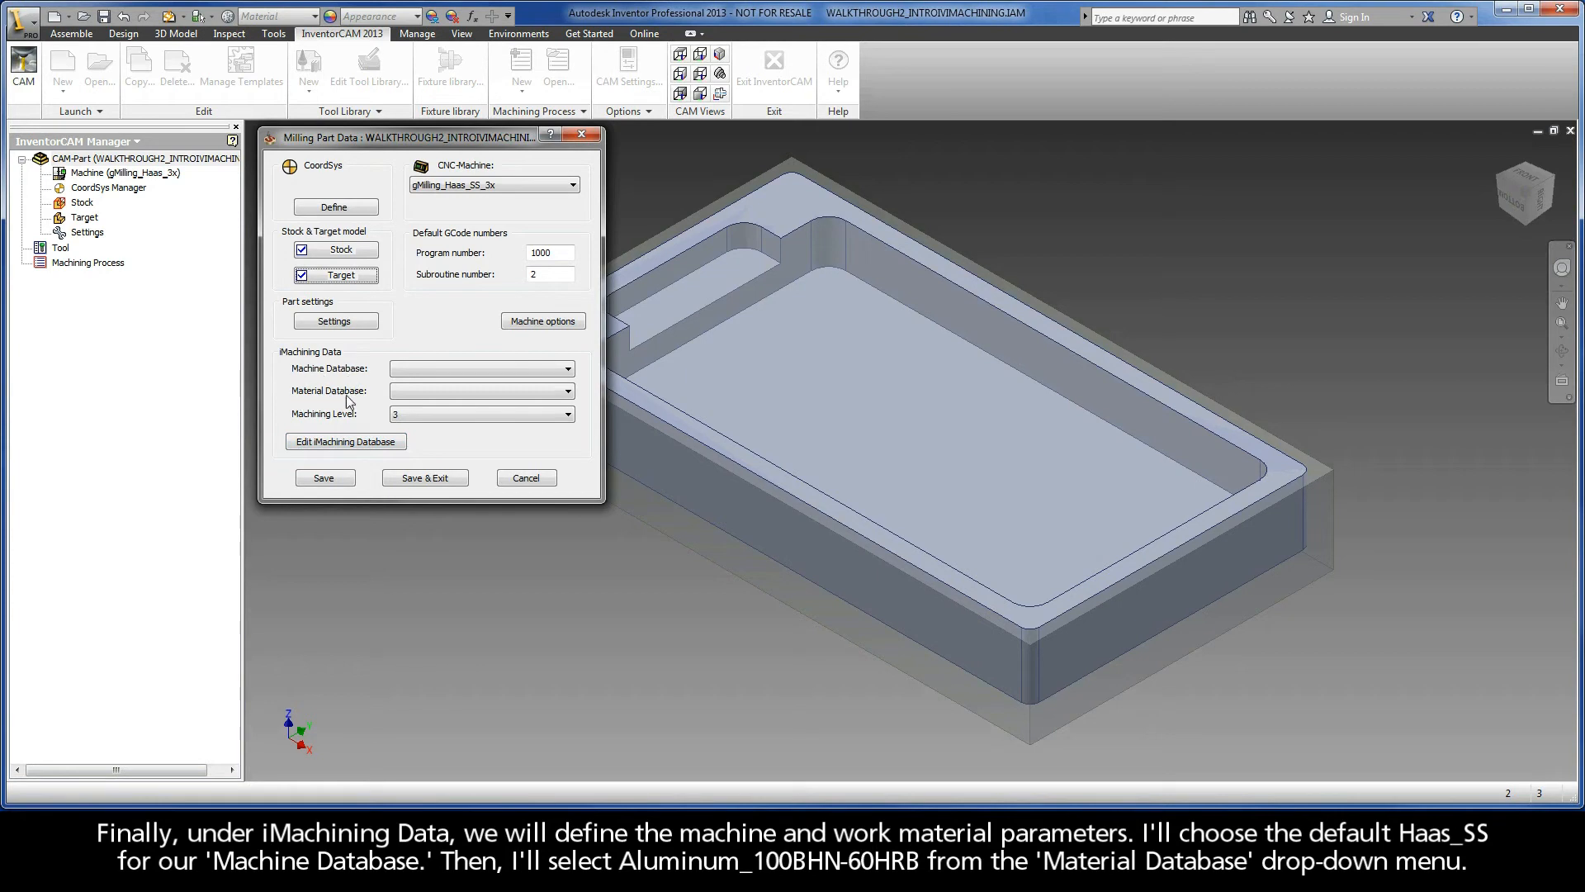
# Step: Set the iMachining machine database to Haas_SS and the material to Aluminum_100BHN-60HRB, and save the completed CAM-Part definition
pyautogui.click(449, 367)
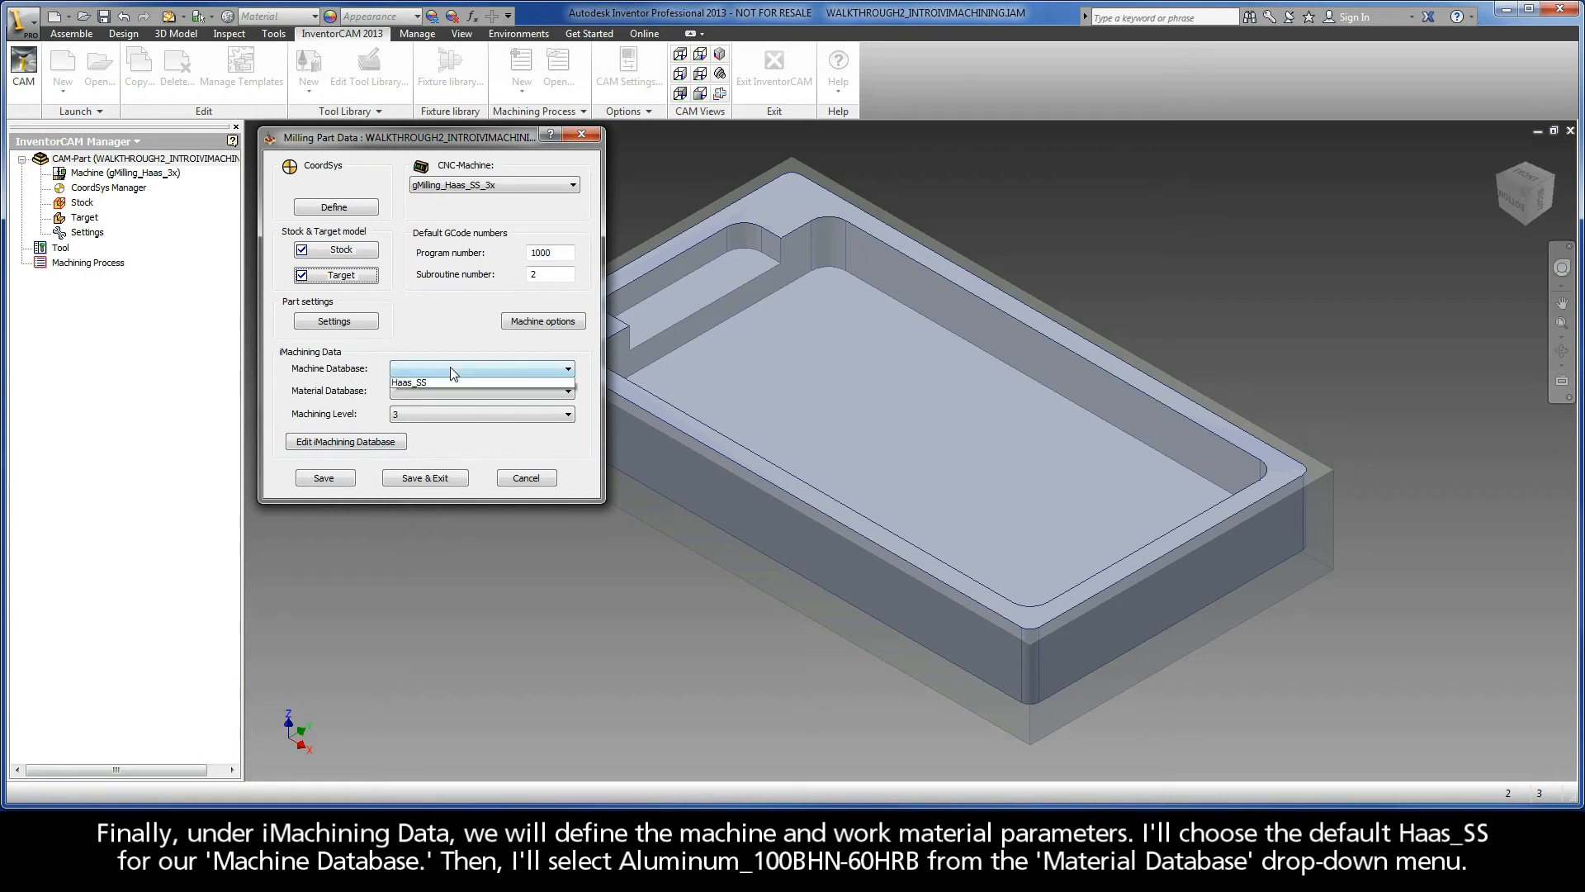
pyautogui.click(449, 385)
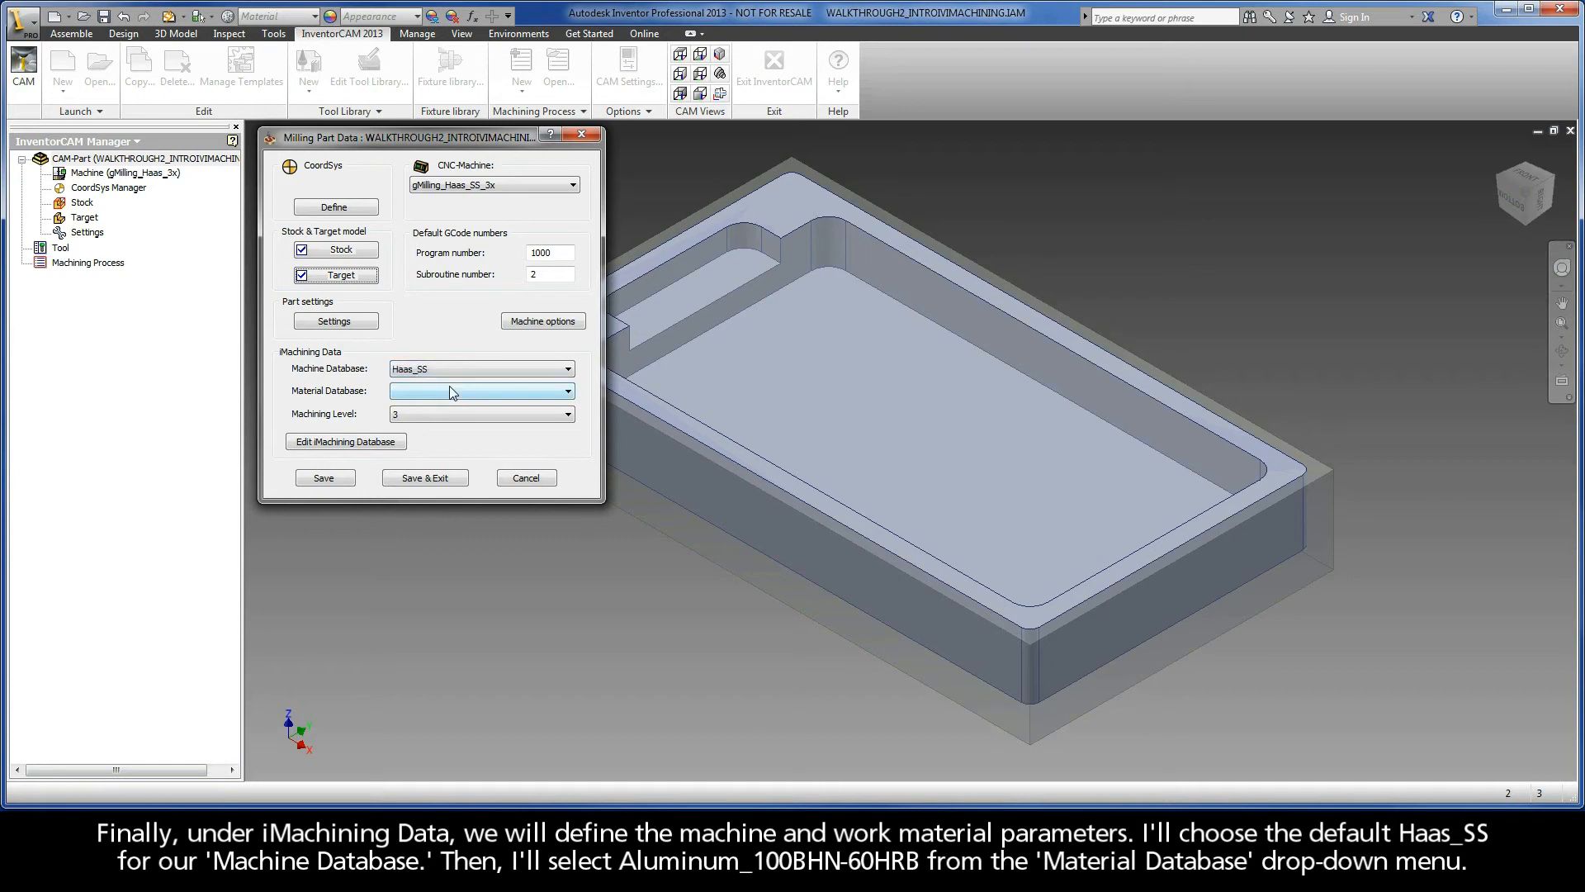
pyautogui.click(449, 393)
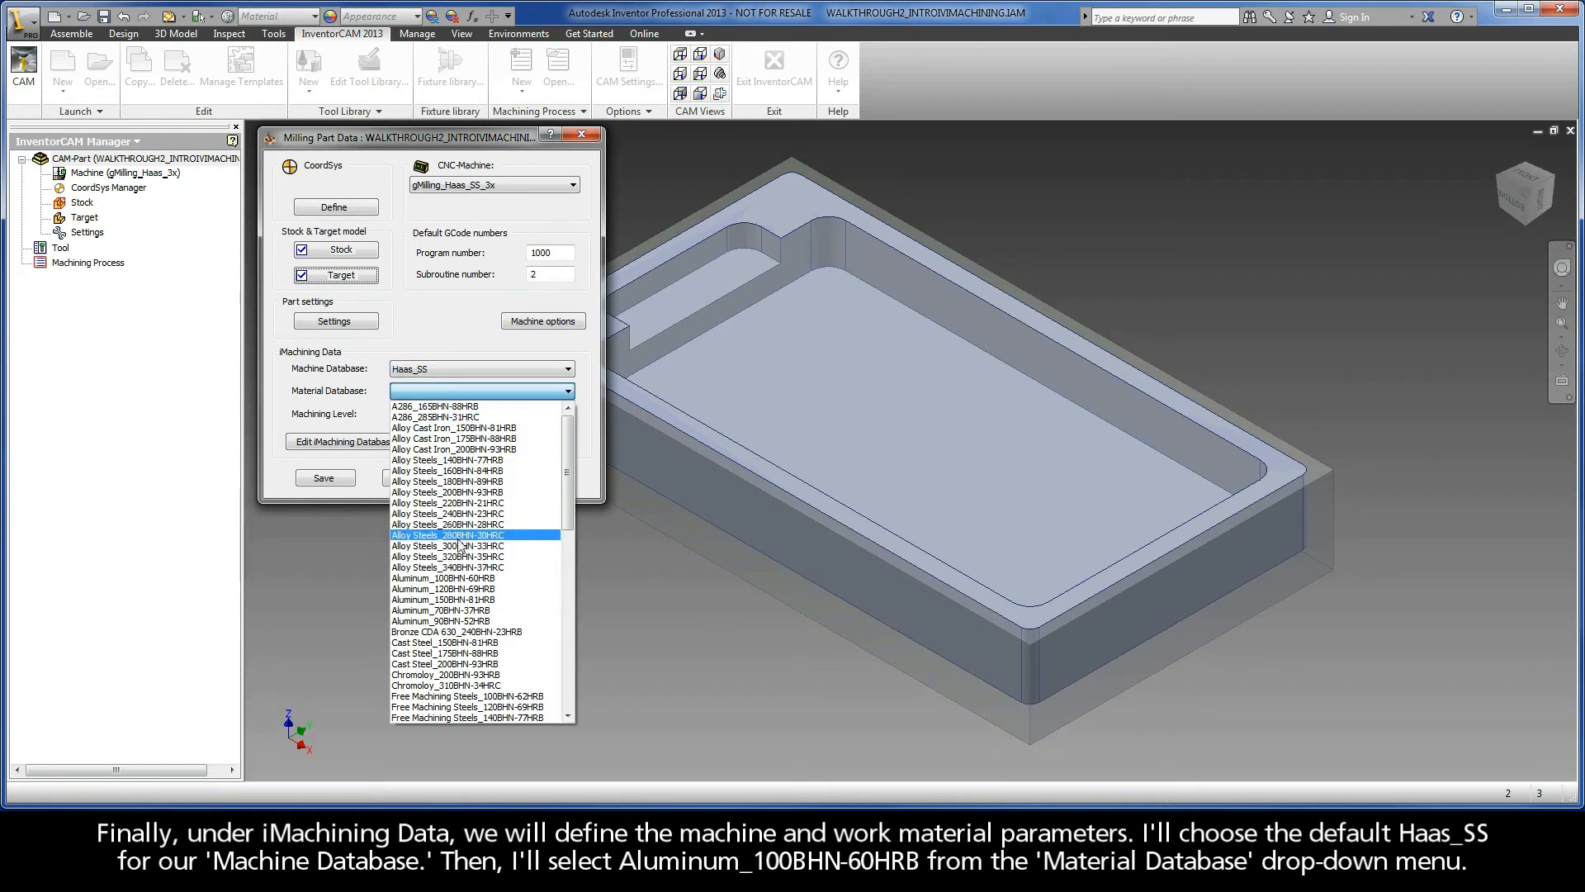
pyautogui.click(500, 578)
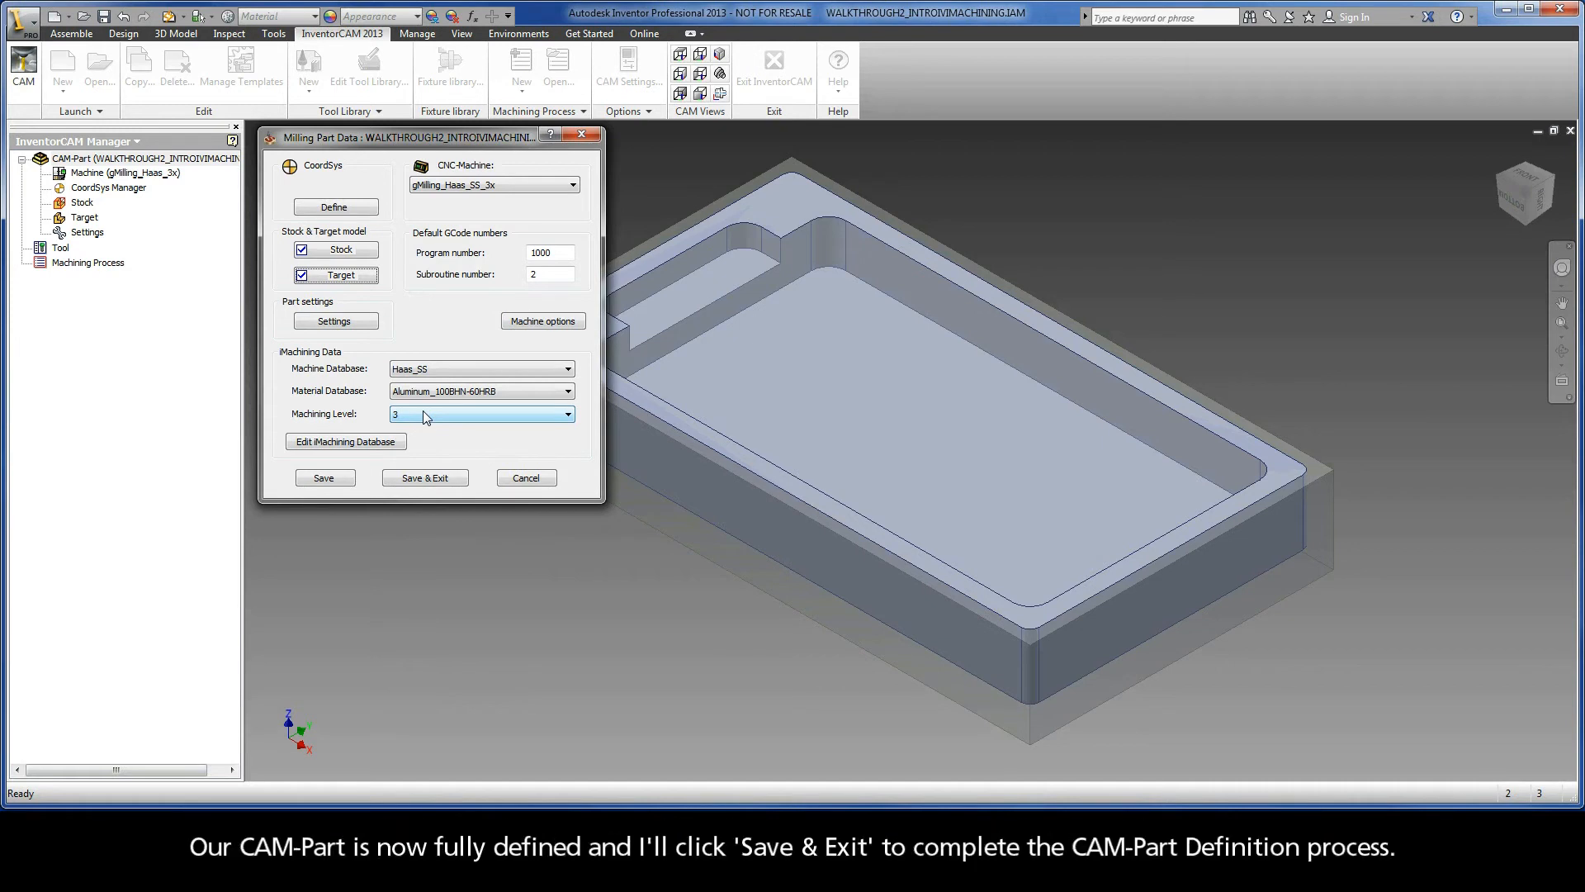
pyautogui.click(424, 478)
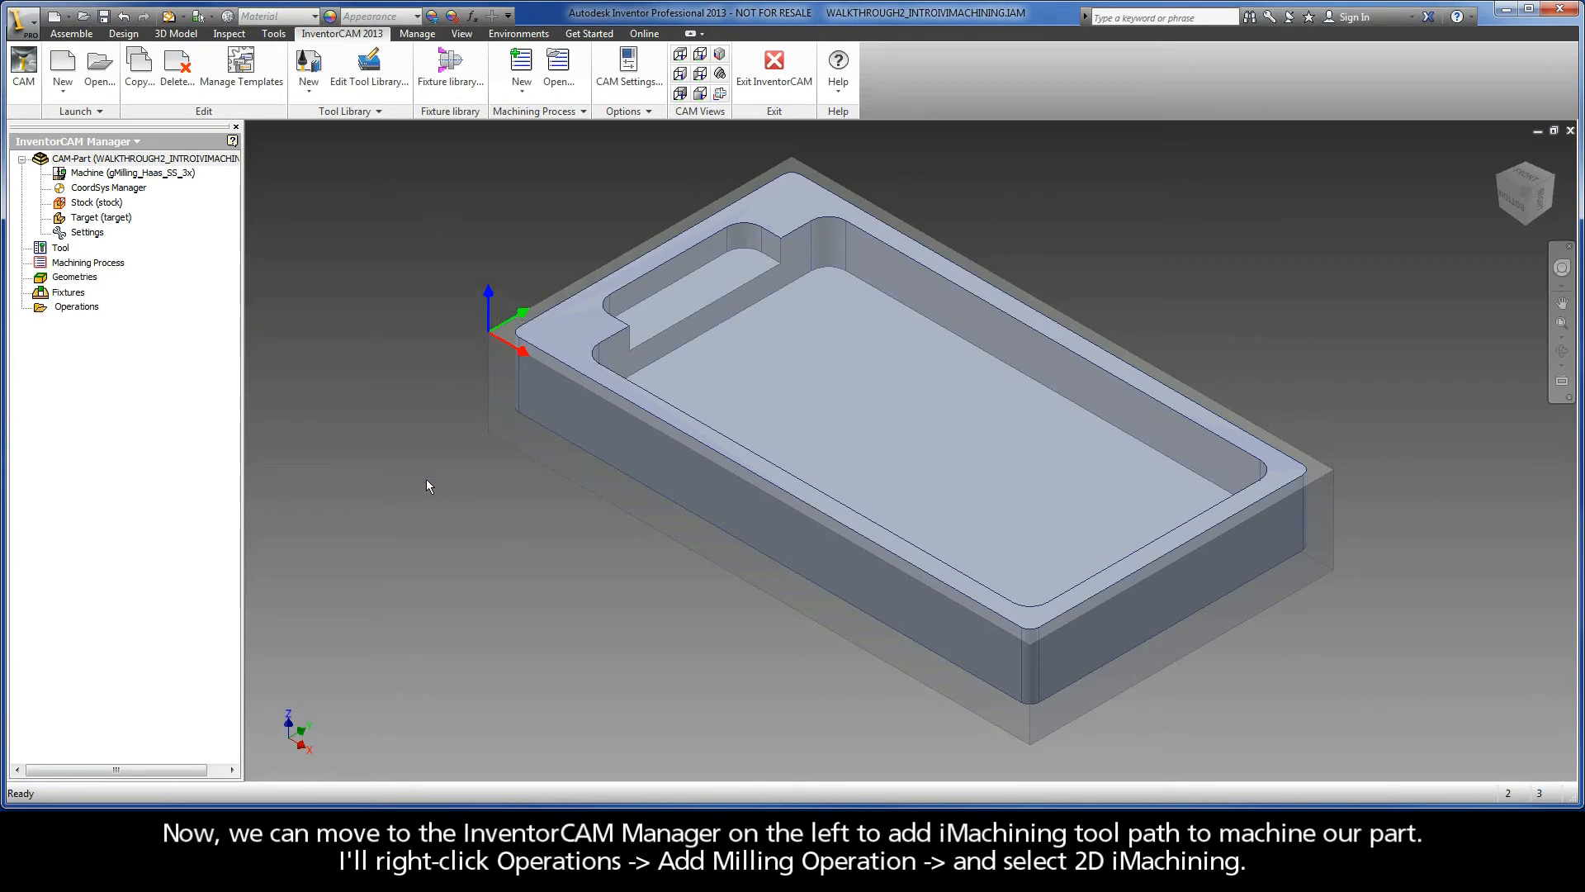
# Step: Add a 2D iMachining milling operation to the CAM-Part's operations
pyautogui.rightClick(76, 308)
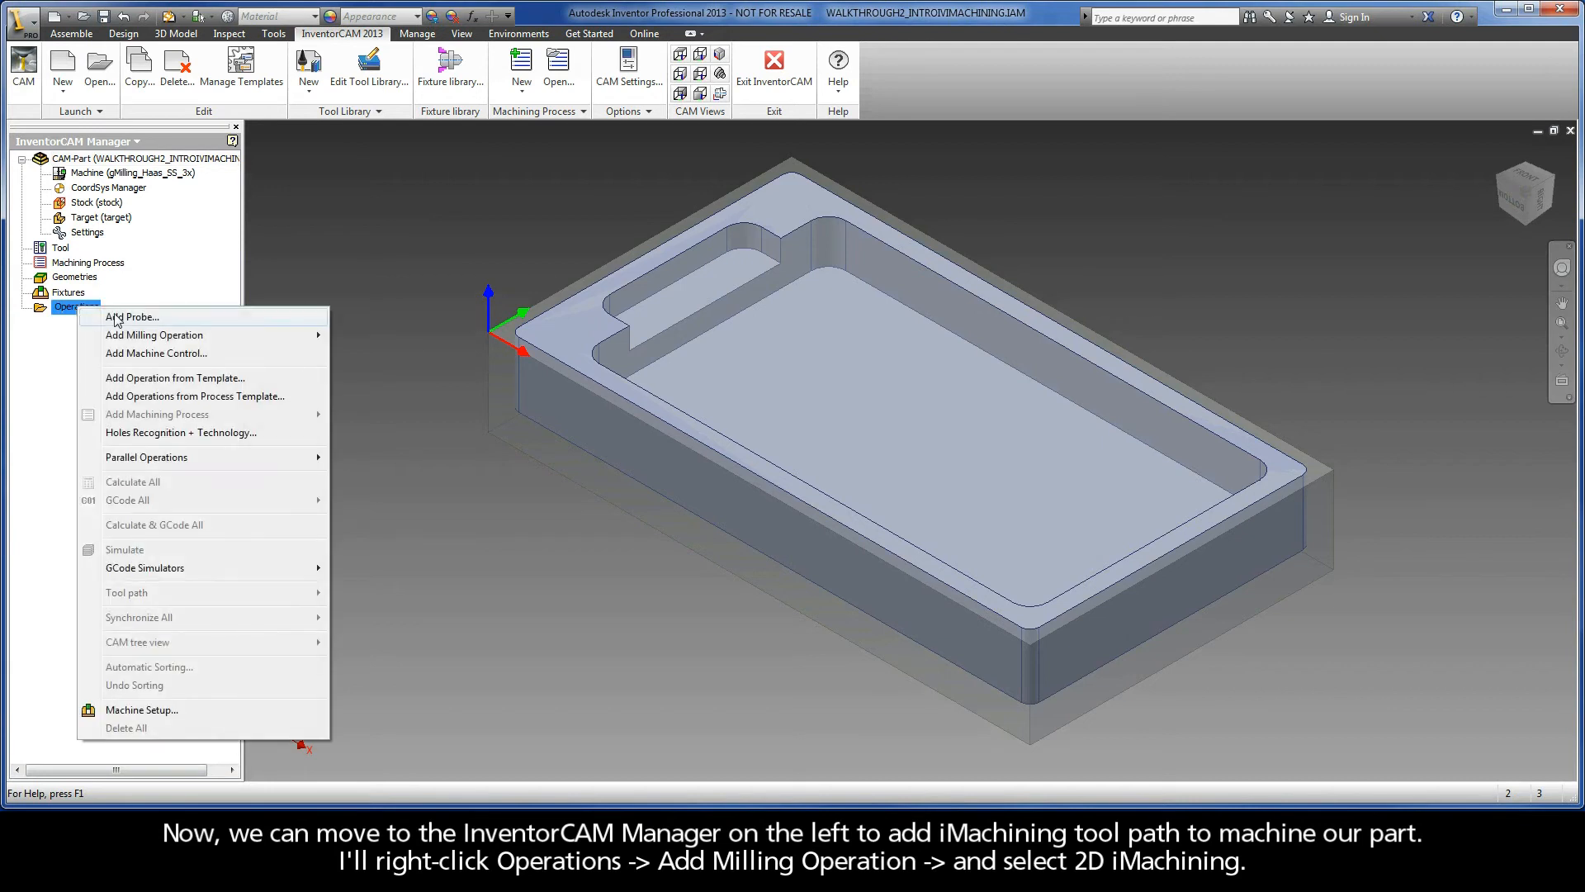
pyautogui.moveTo(218, 335)
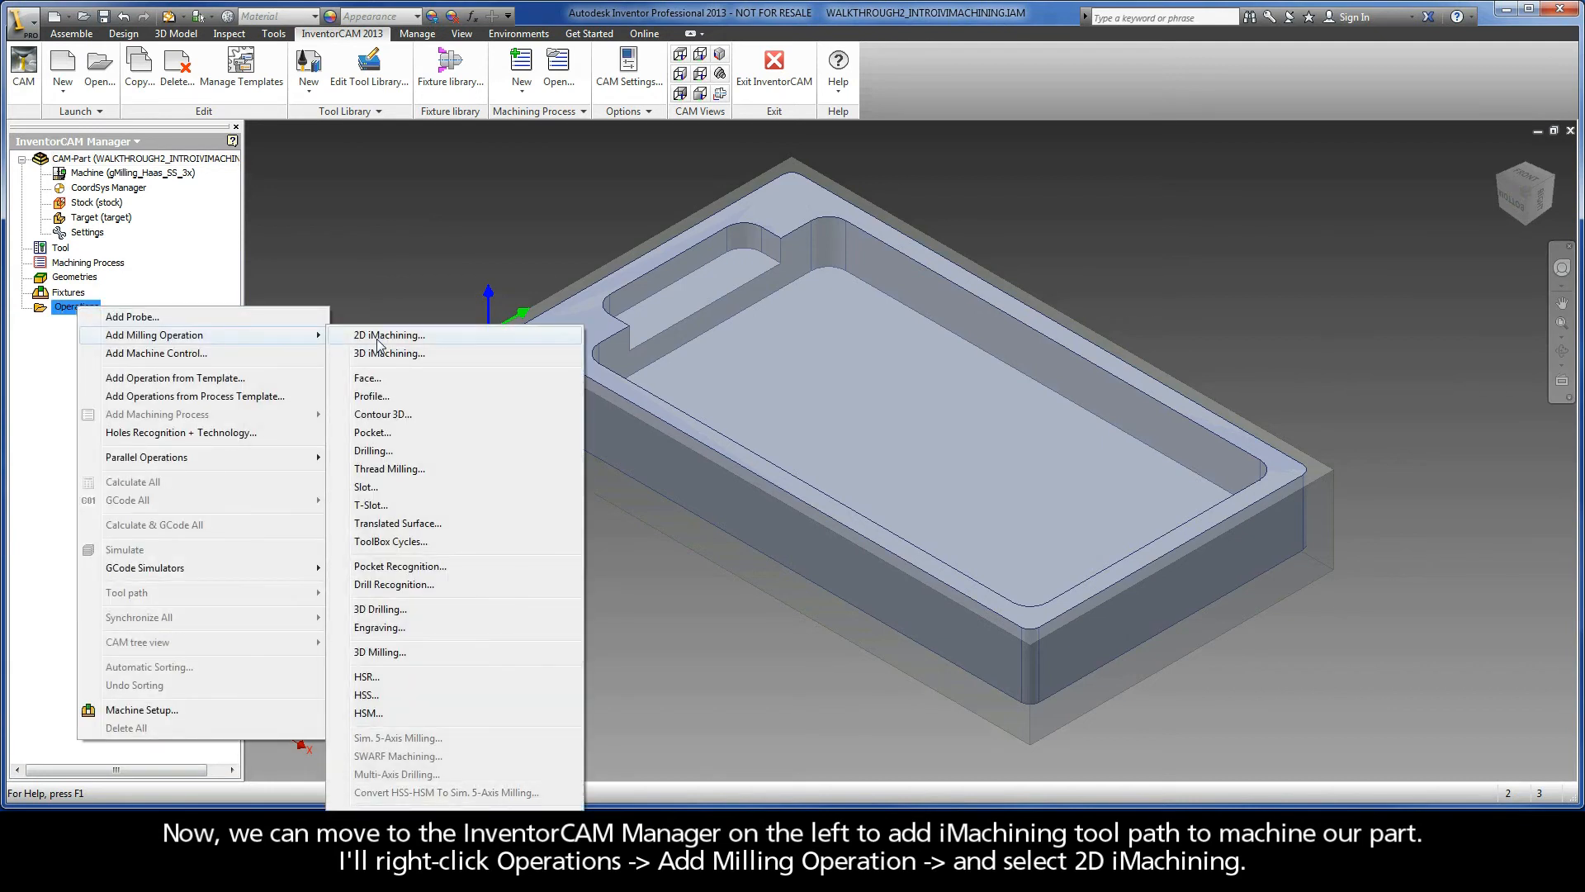
pyautogui.click(378, 337)
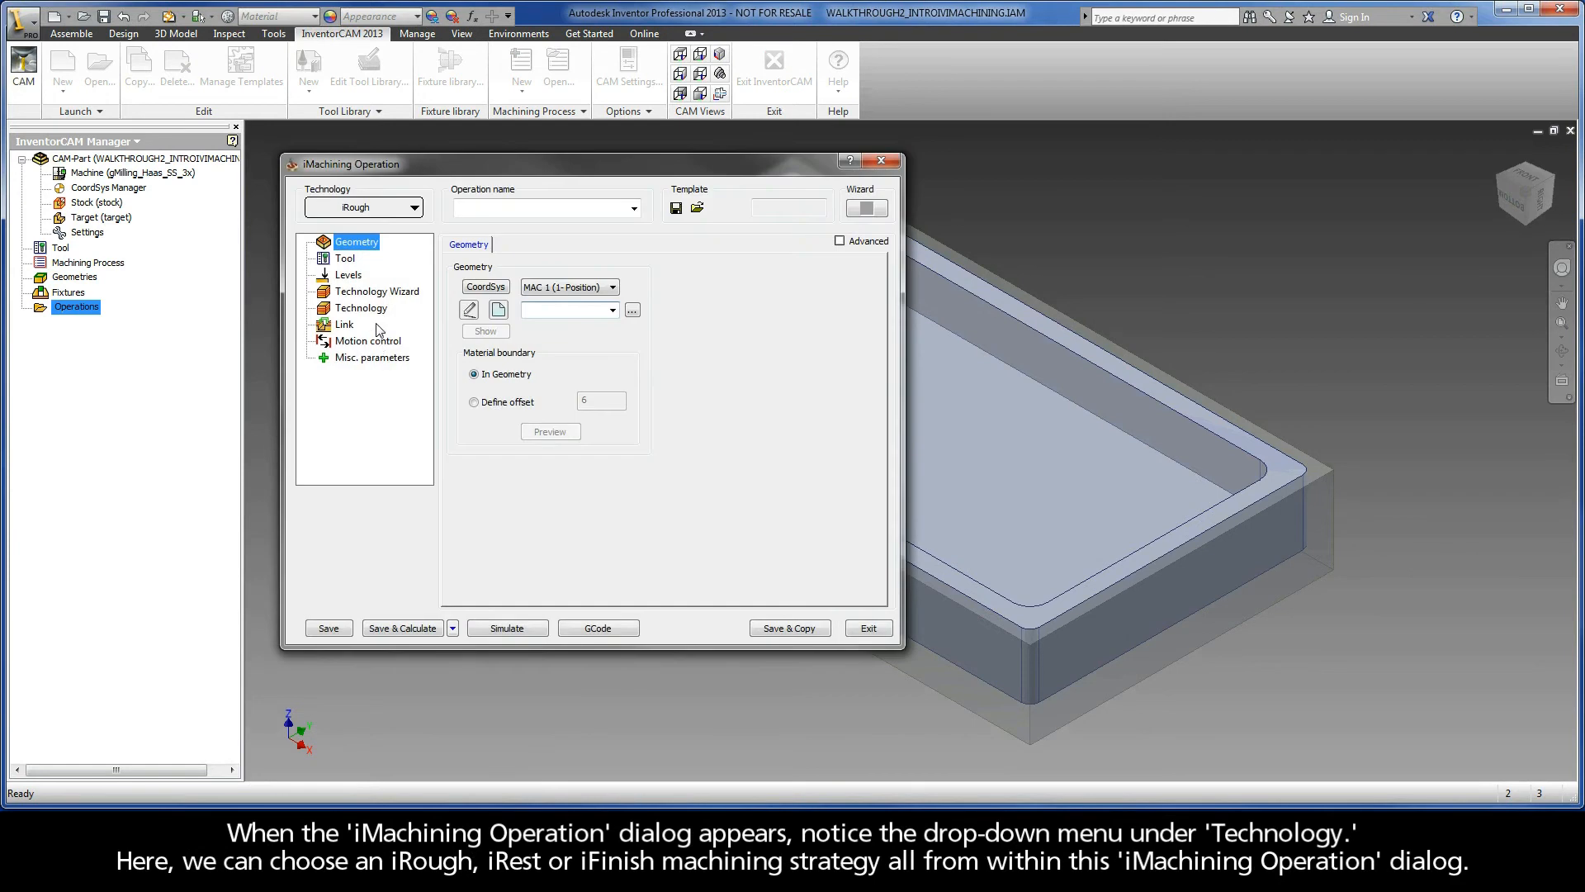
# Step: Compare the technology parameters of the iRough, iRest and iFinish strategies, ending with iRough selected
pyautogui.click(377, 213)
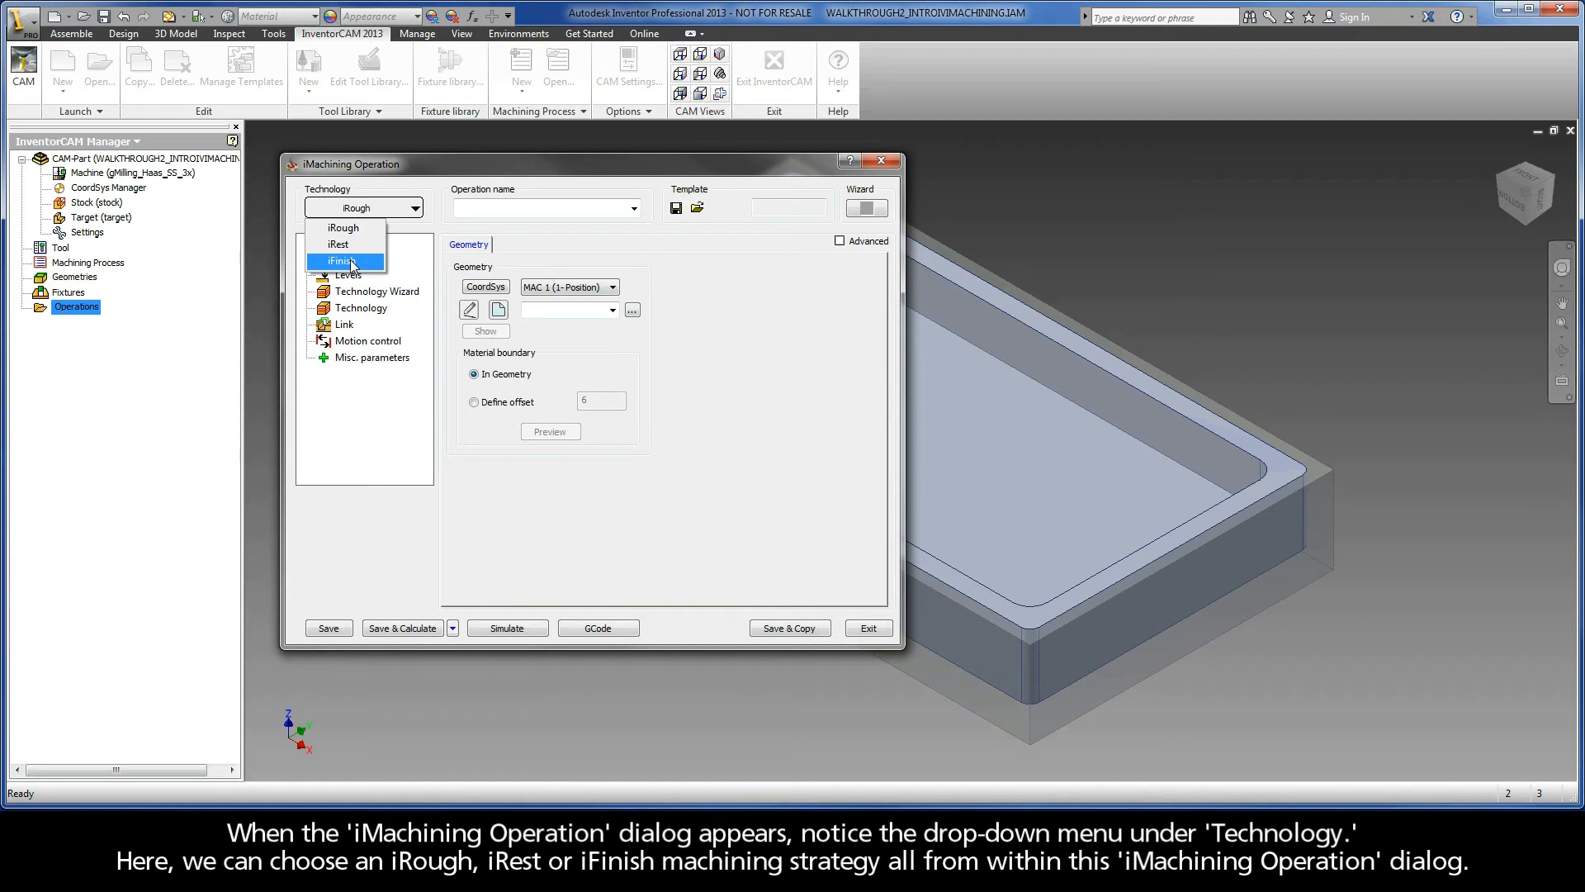
pyautogui.click(349, 312)
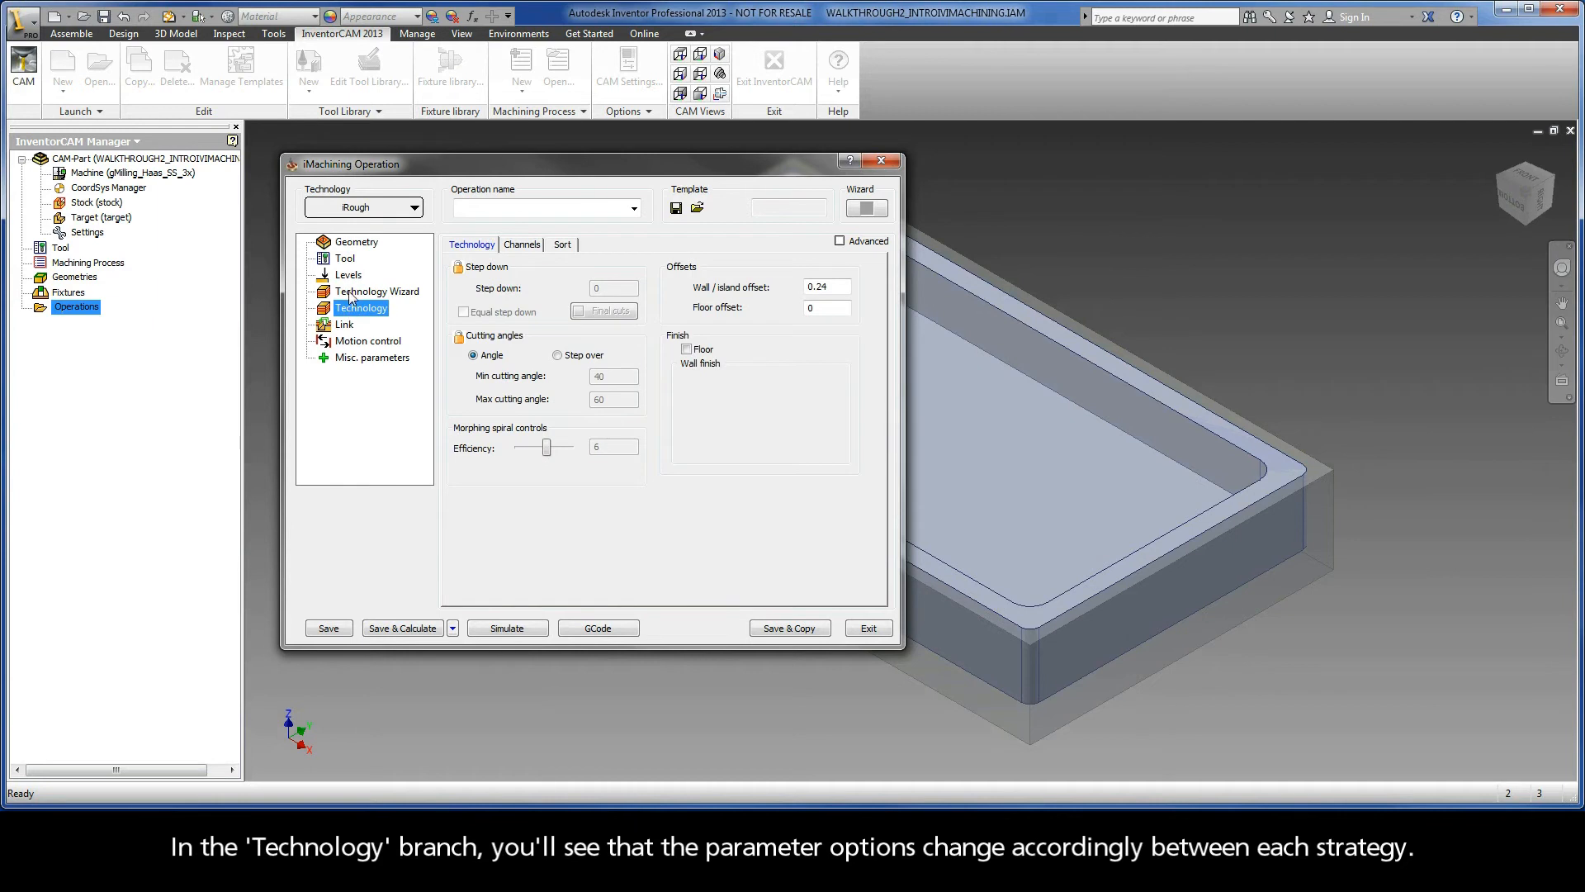
pyautogui.click(355, 212)
pyautogui.click(356, 245)
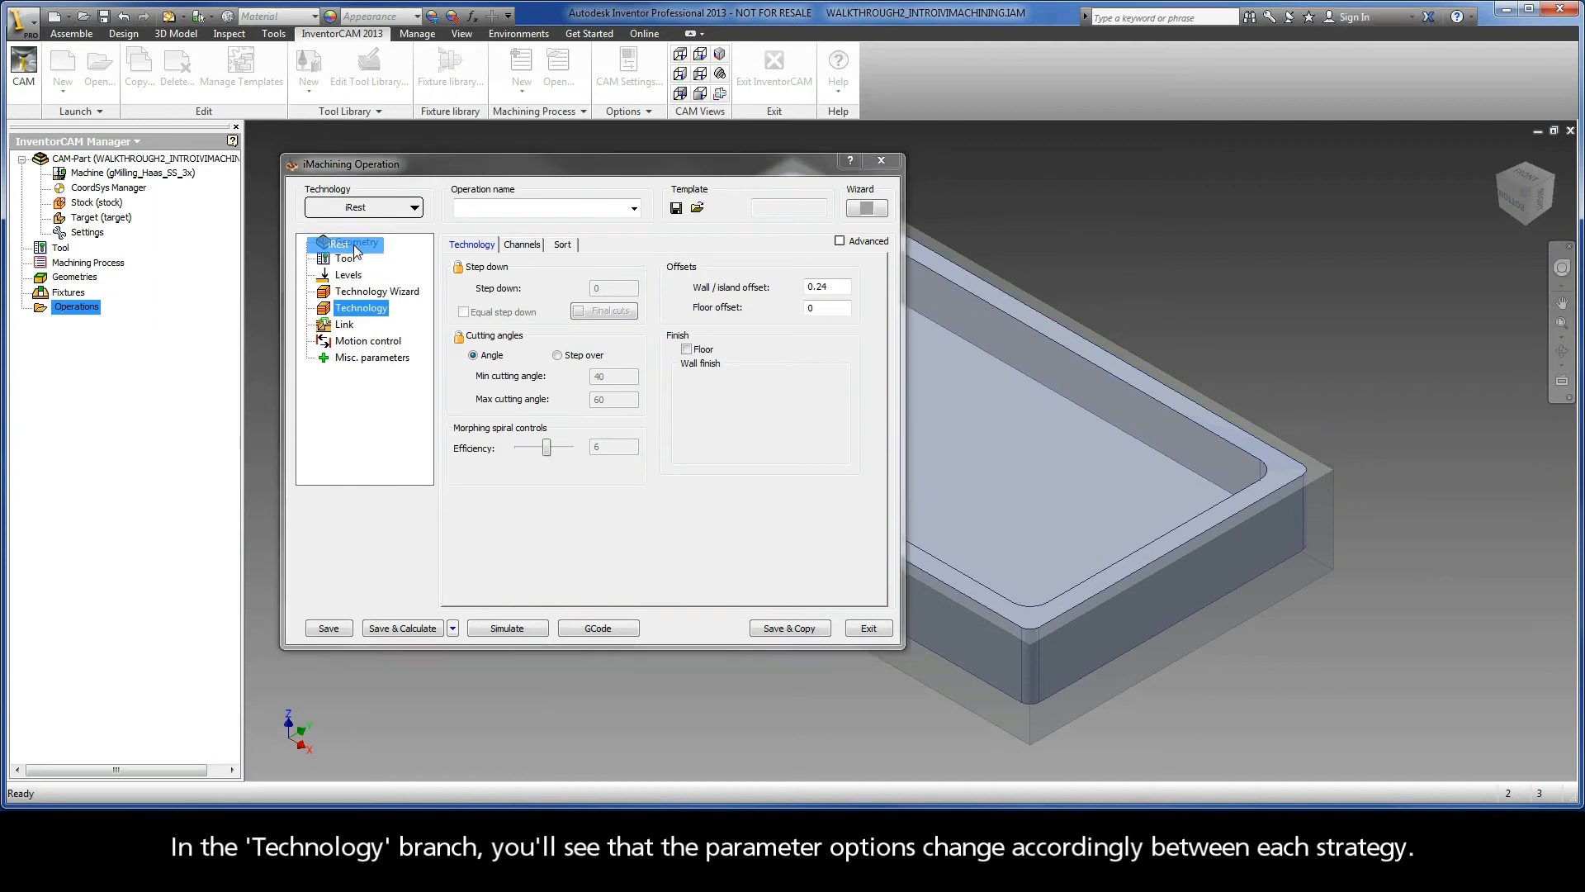
pyautogui.click(357, 212)
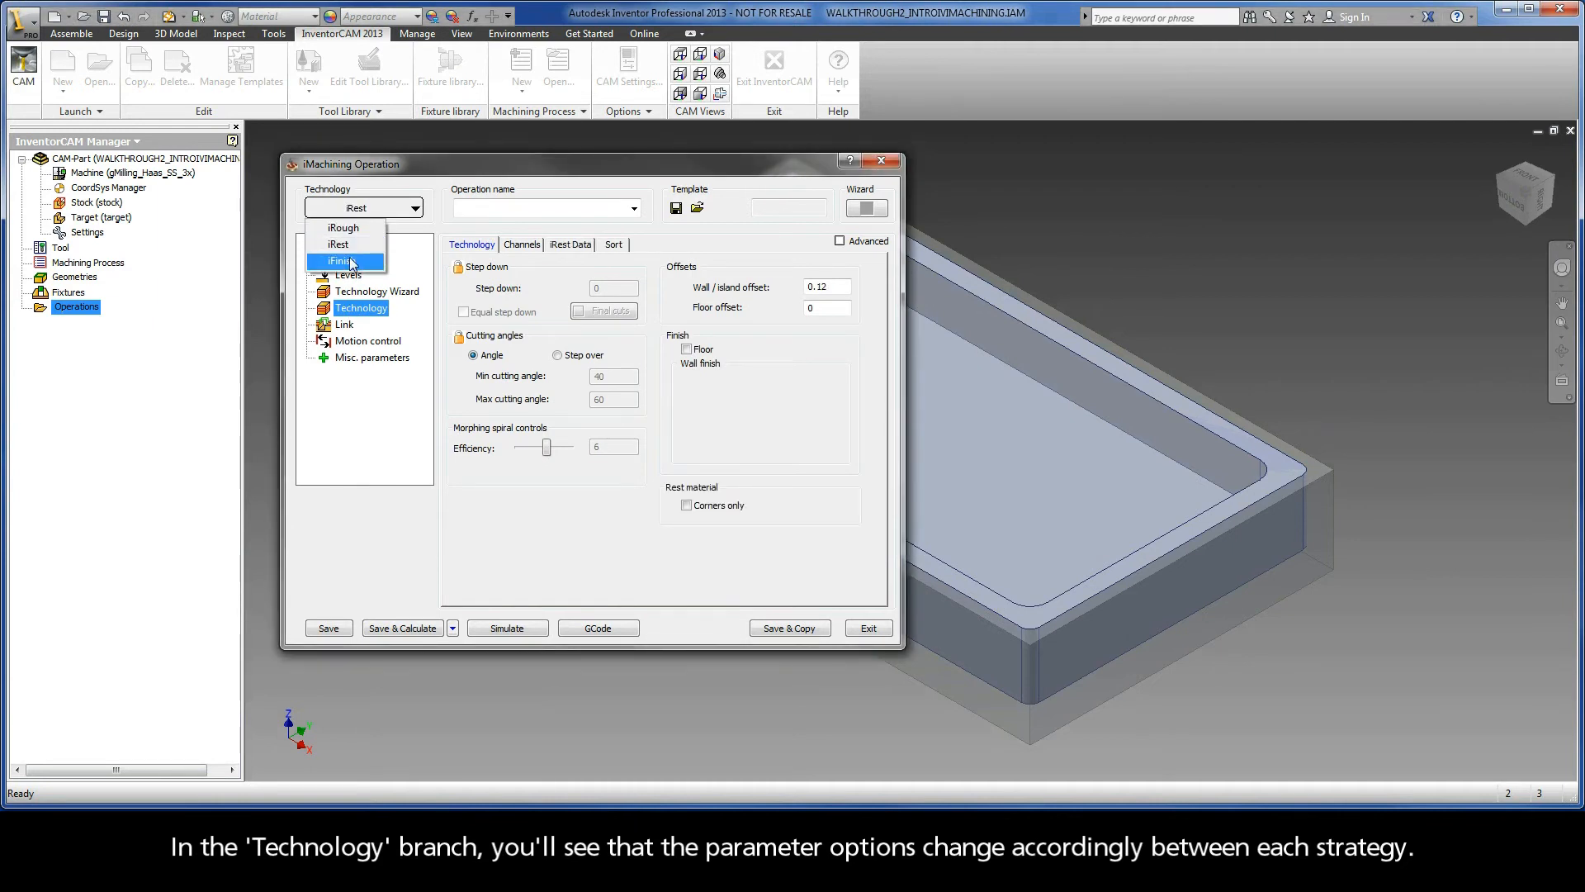
pyautogui.click(351, 261)
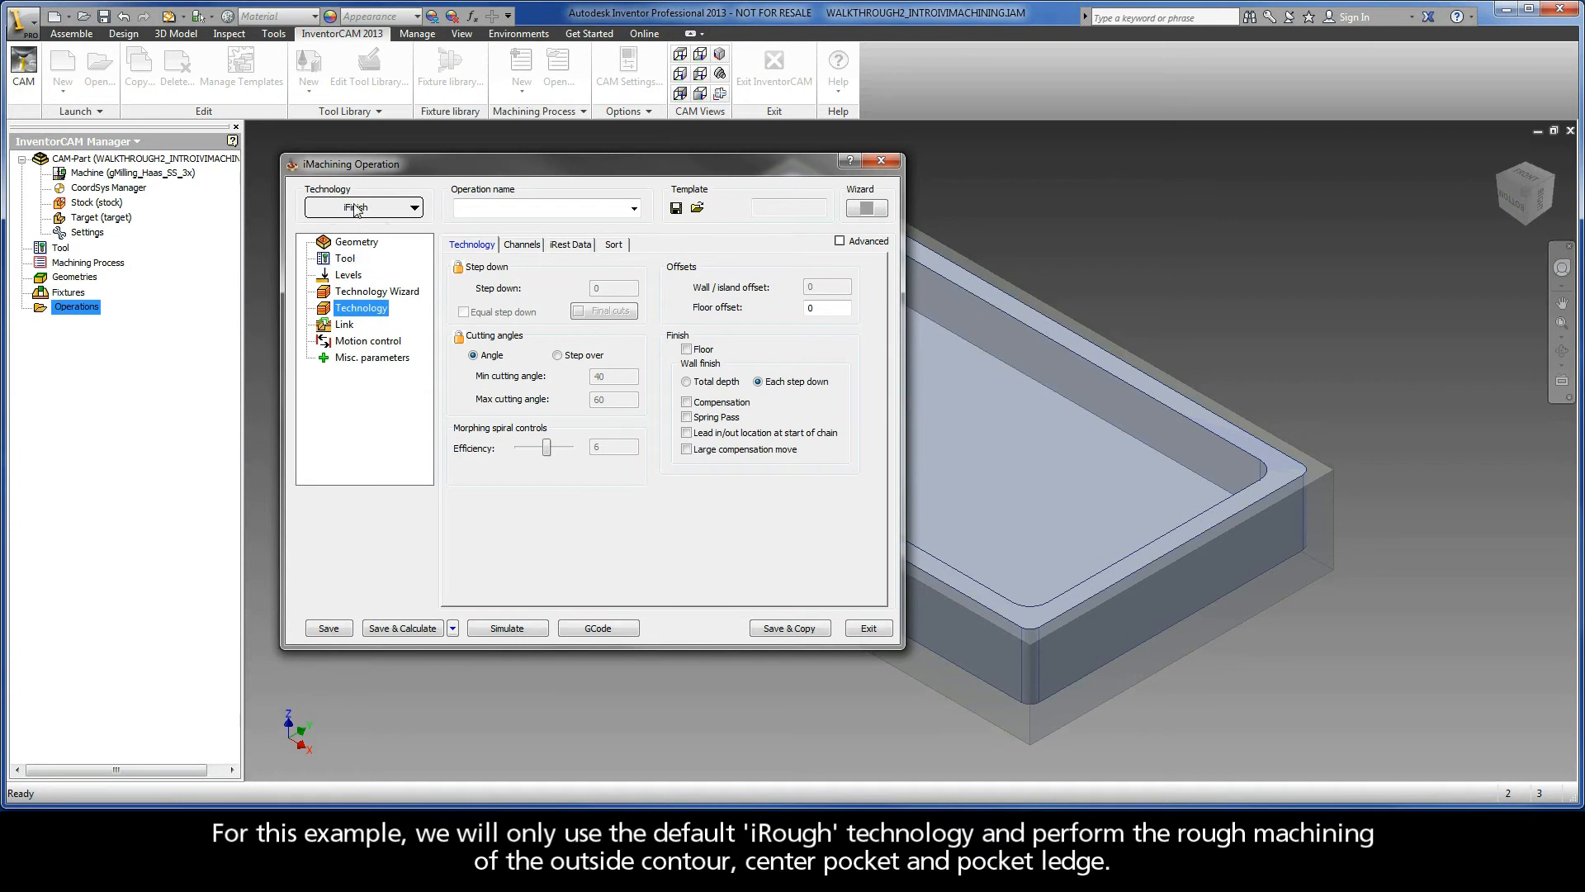
pyautogui.click(357, 209)
pyautogui.click(356, 231)
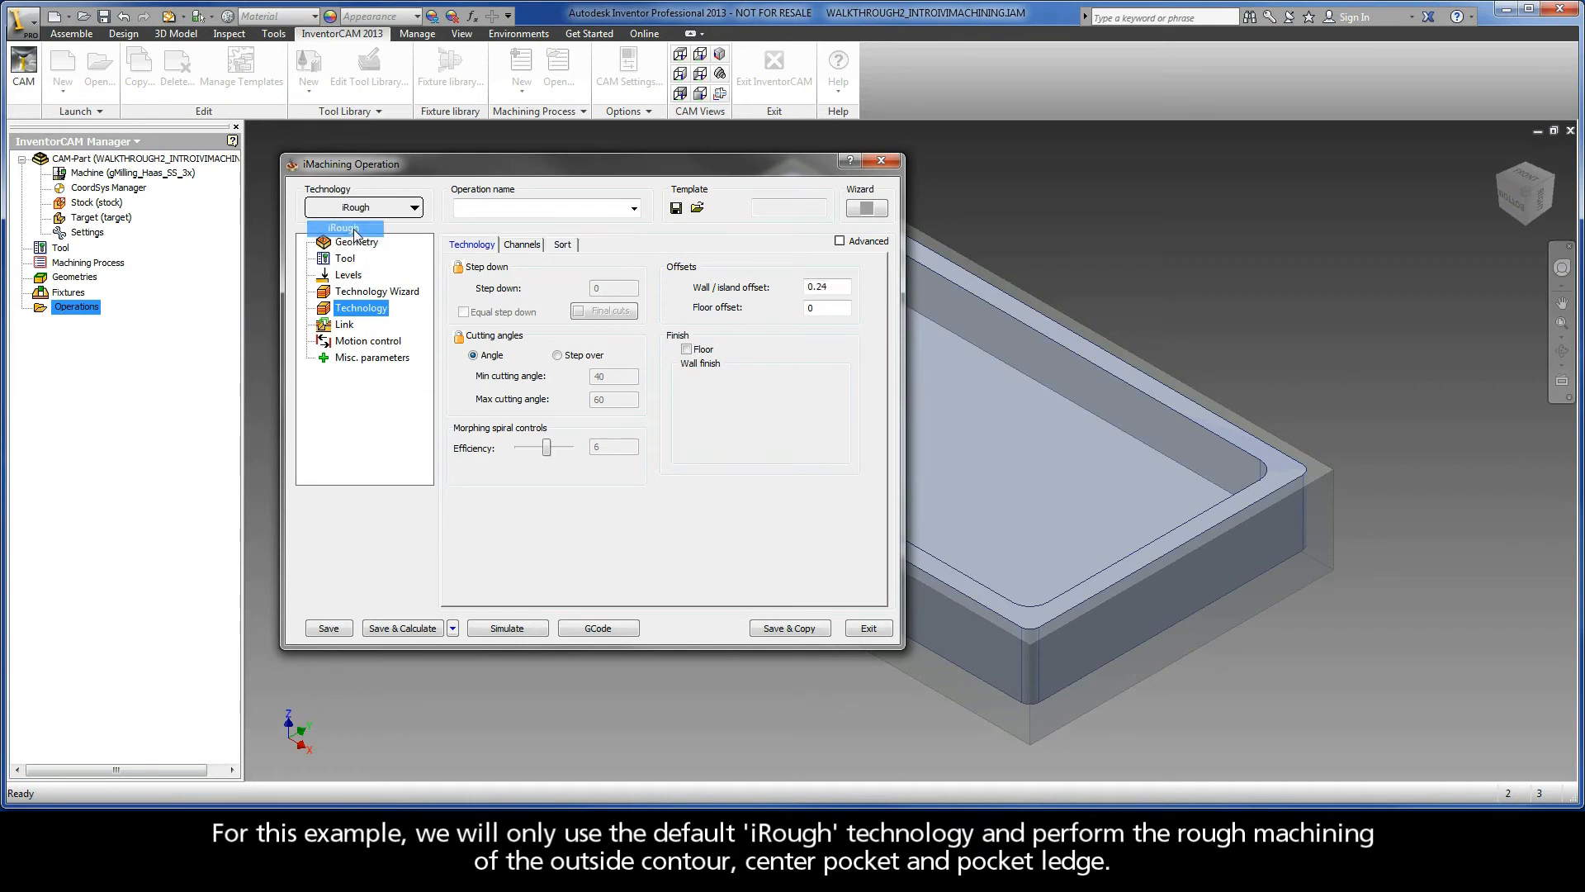
# Step: Start a new machining geometry and chain the stock model's top outer edge using Auto-constant Z
pyautogui.click(355, 244)
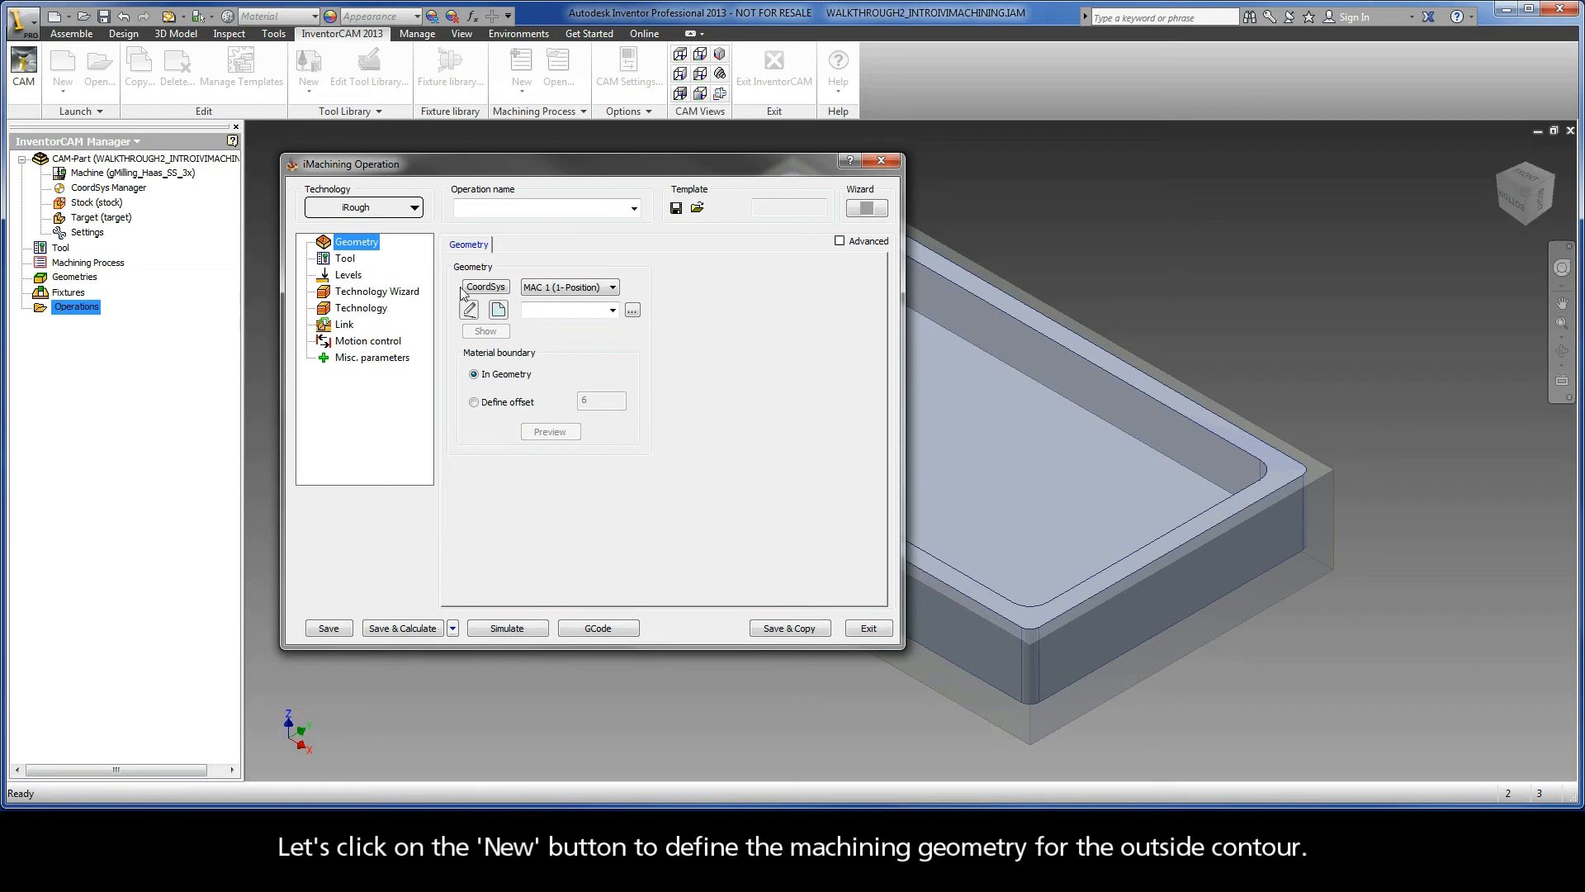
pyautogui.click(497, 310)
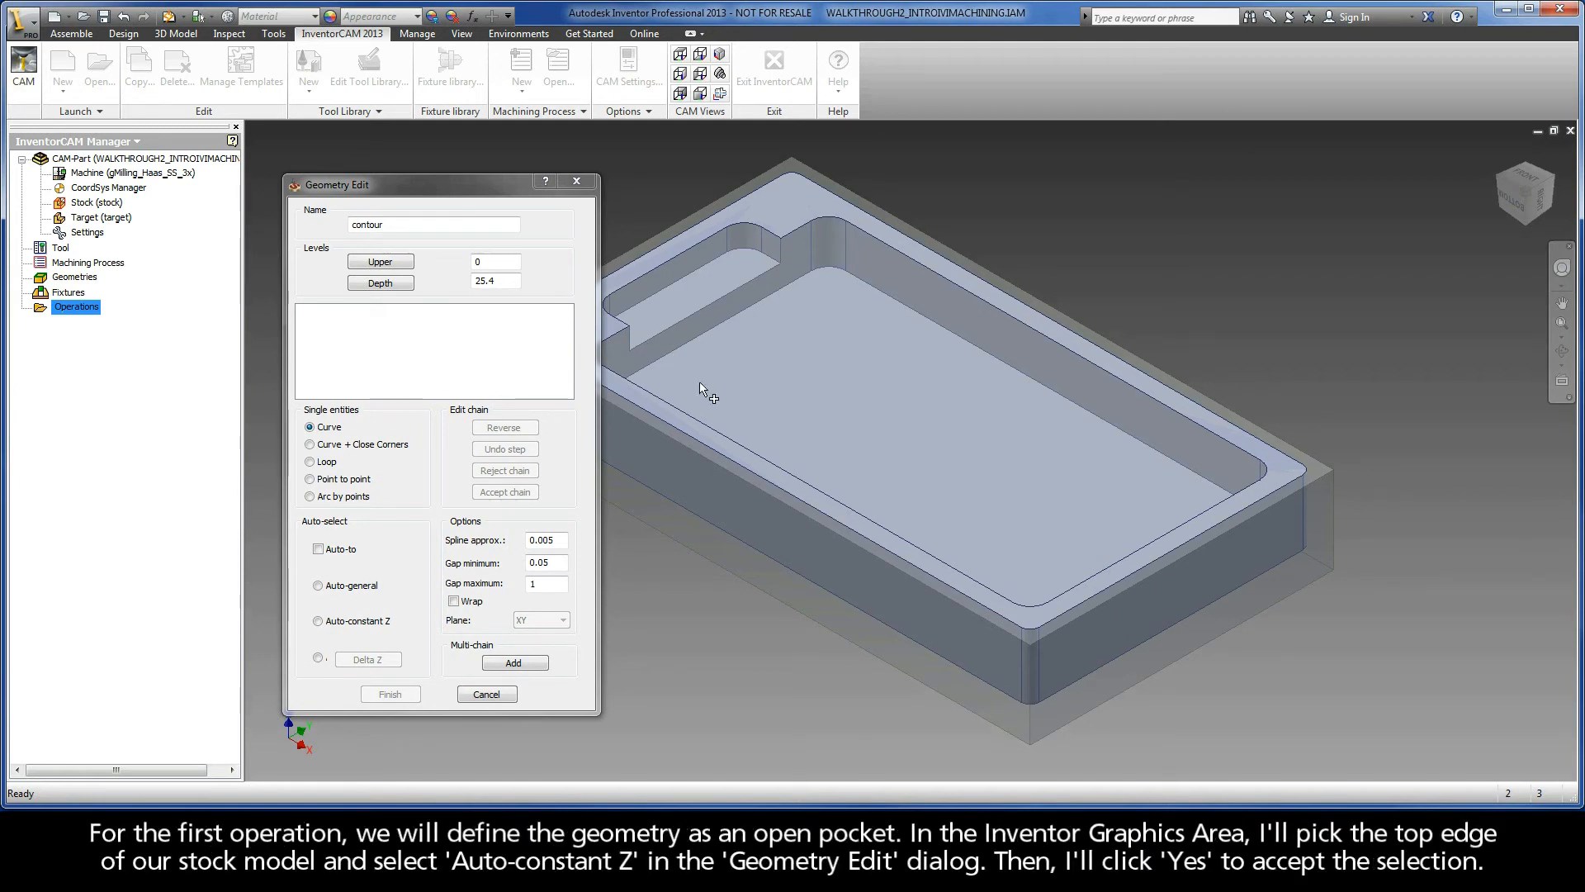
pyautogui.click(955, 604)
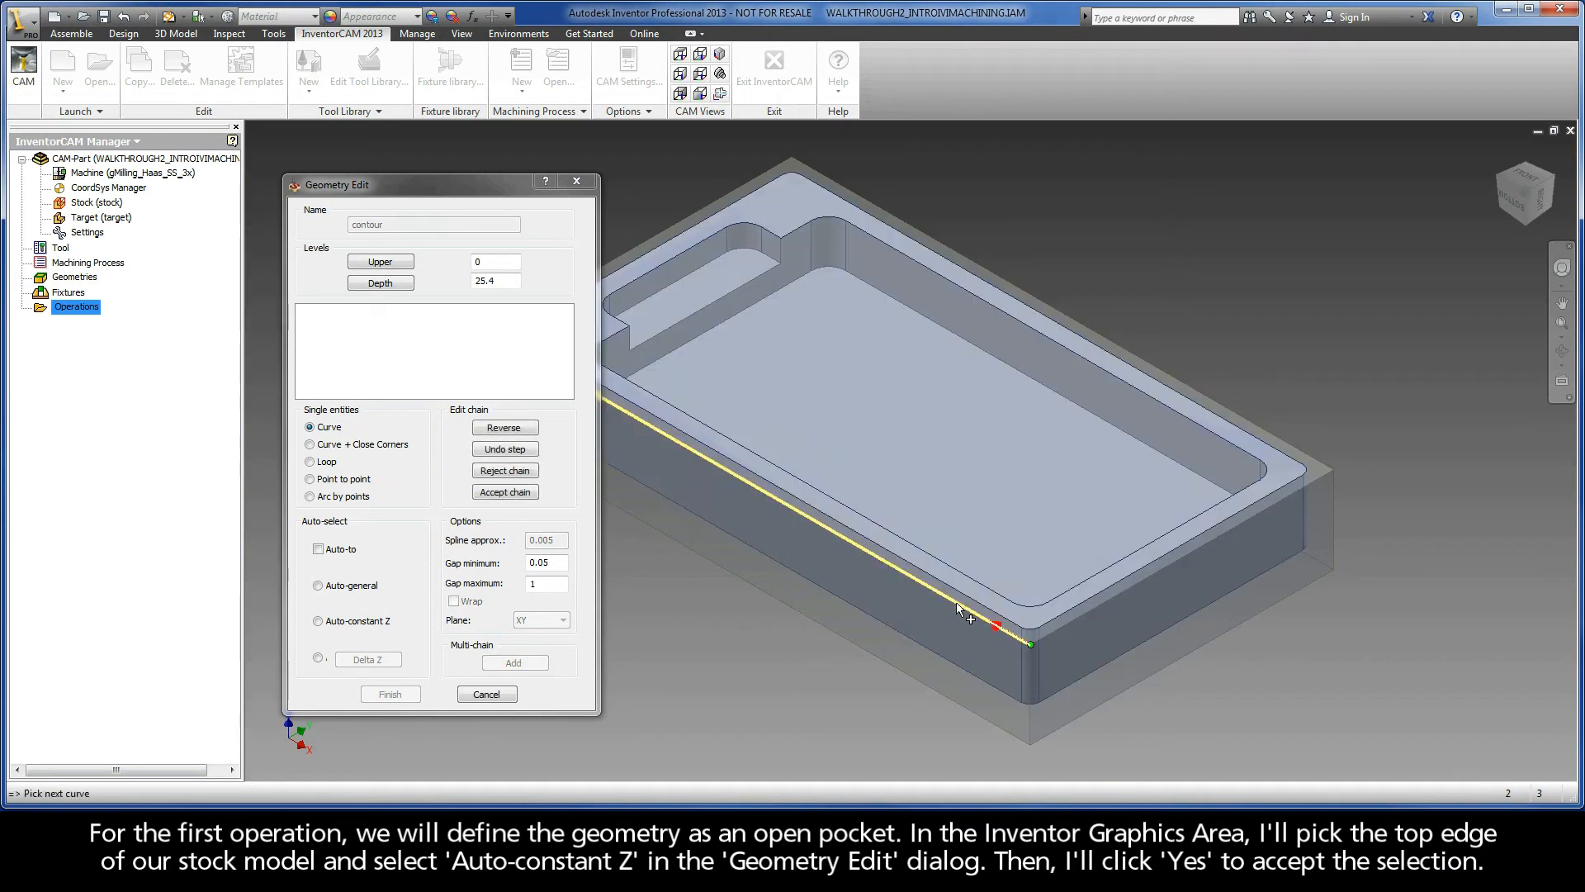
pyautogui.click(351, 627)
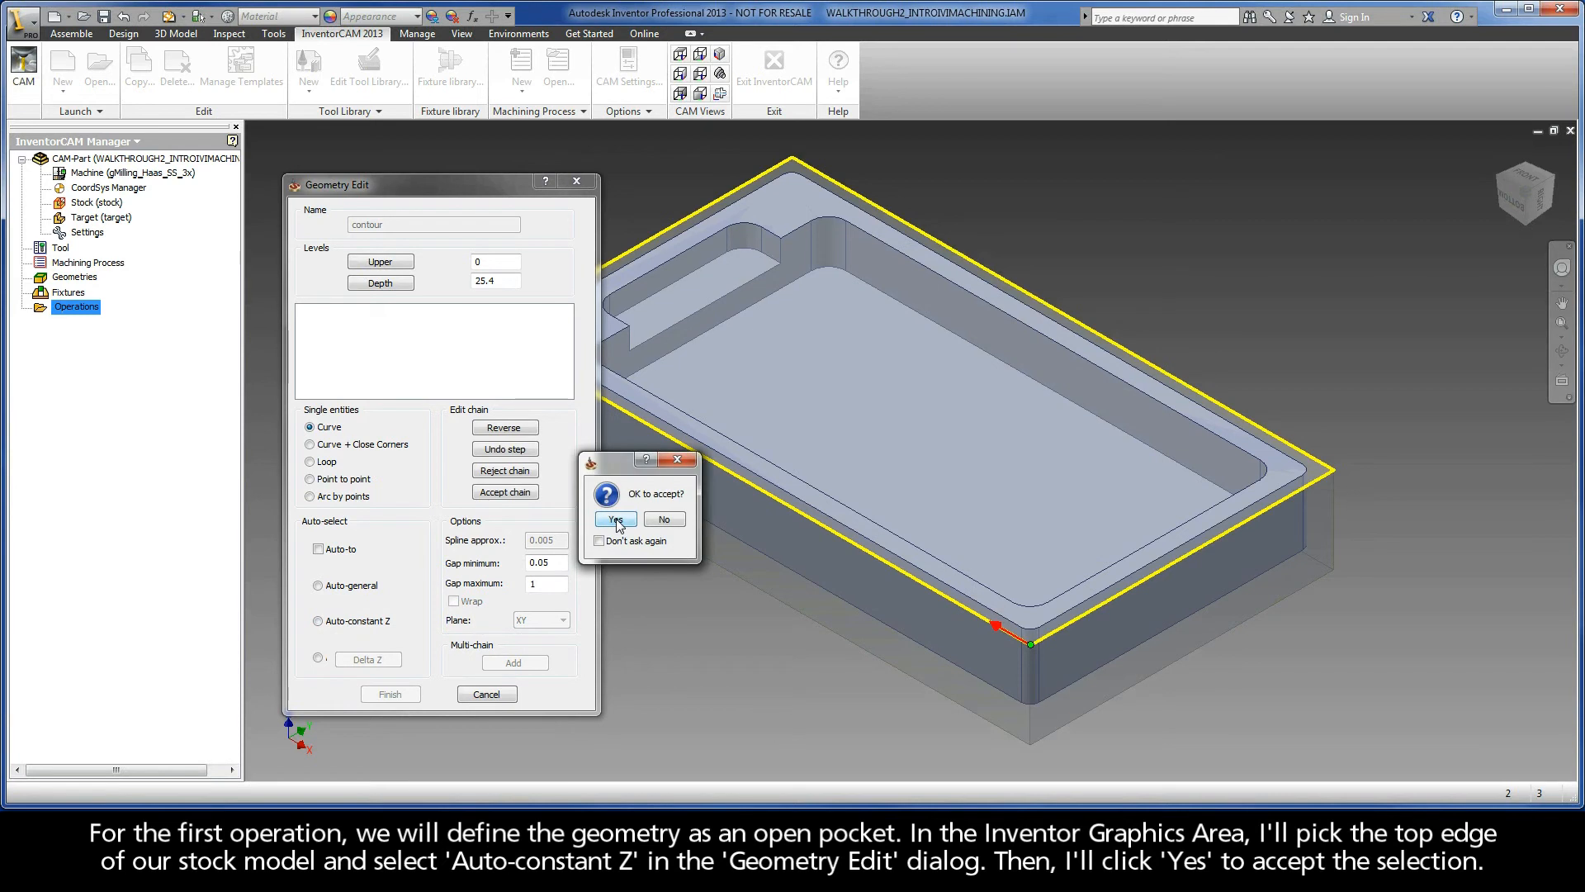
pyautogui.click(616, 520)
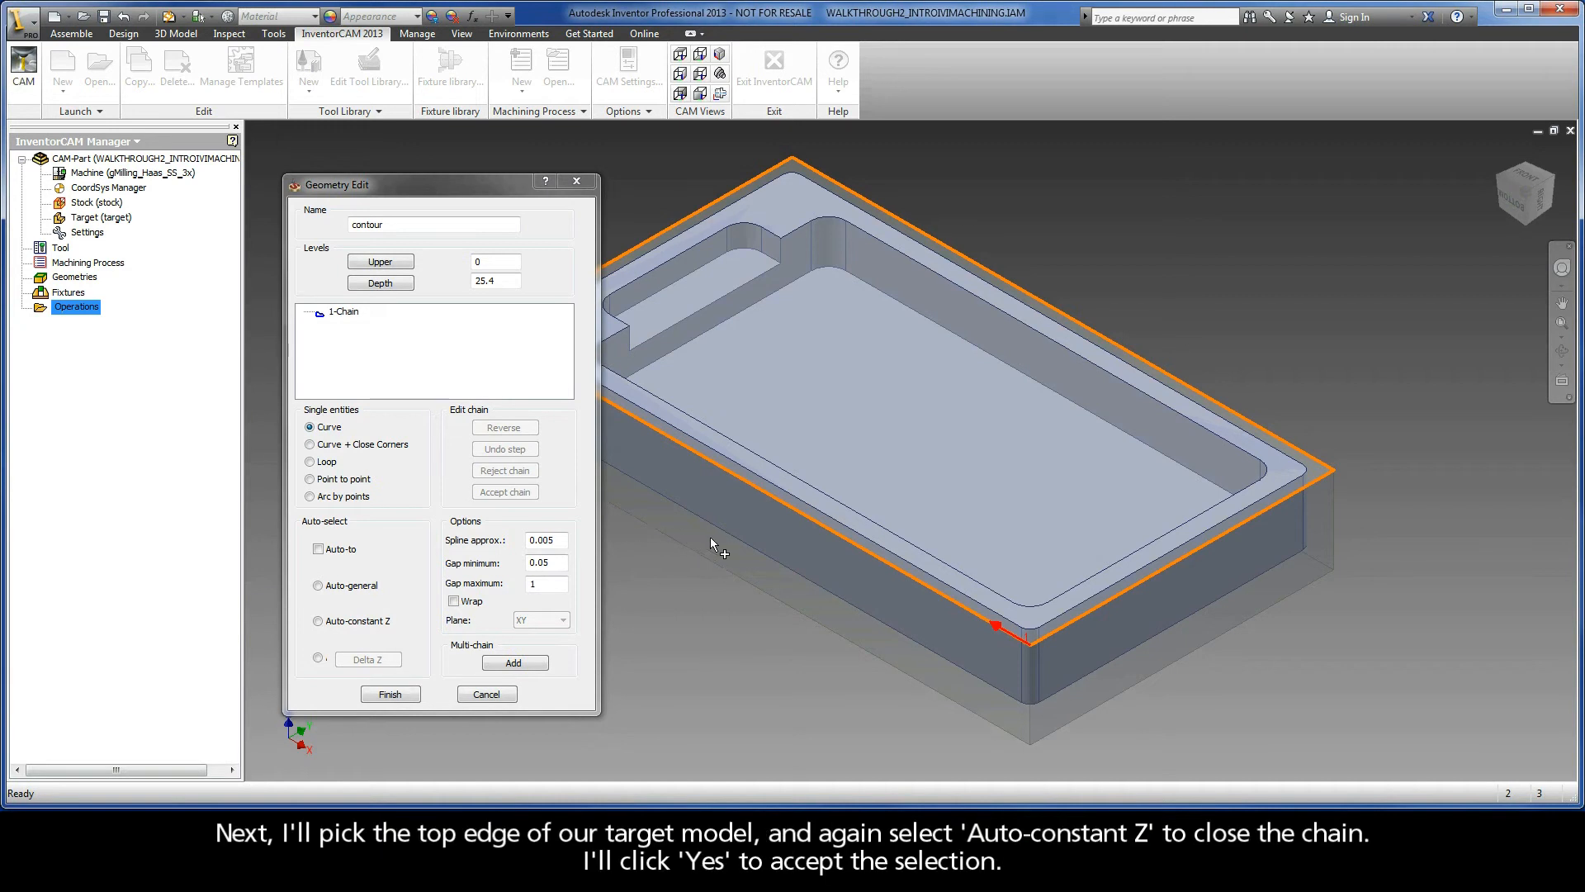
# Step: Add a second closed chain along the target model's top outside edge using Auto-constant Z
pyautogui.click(972, 604)
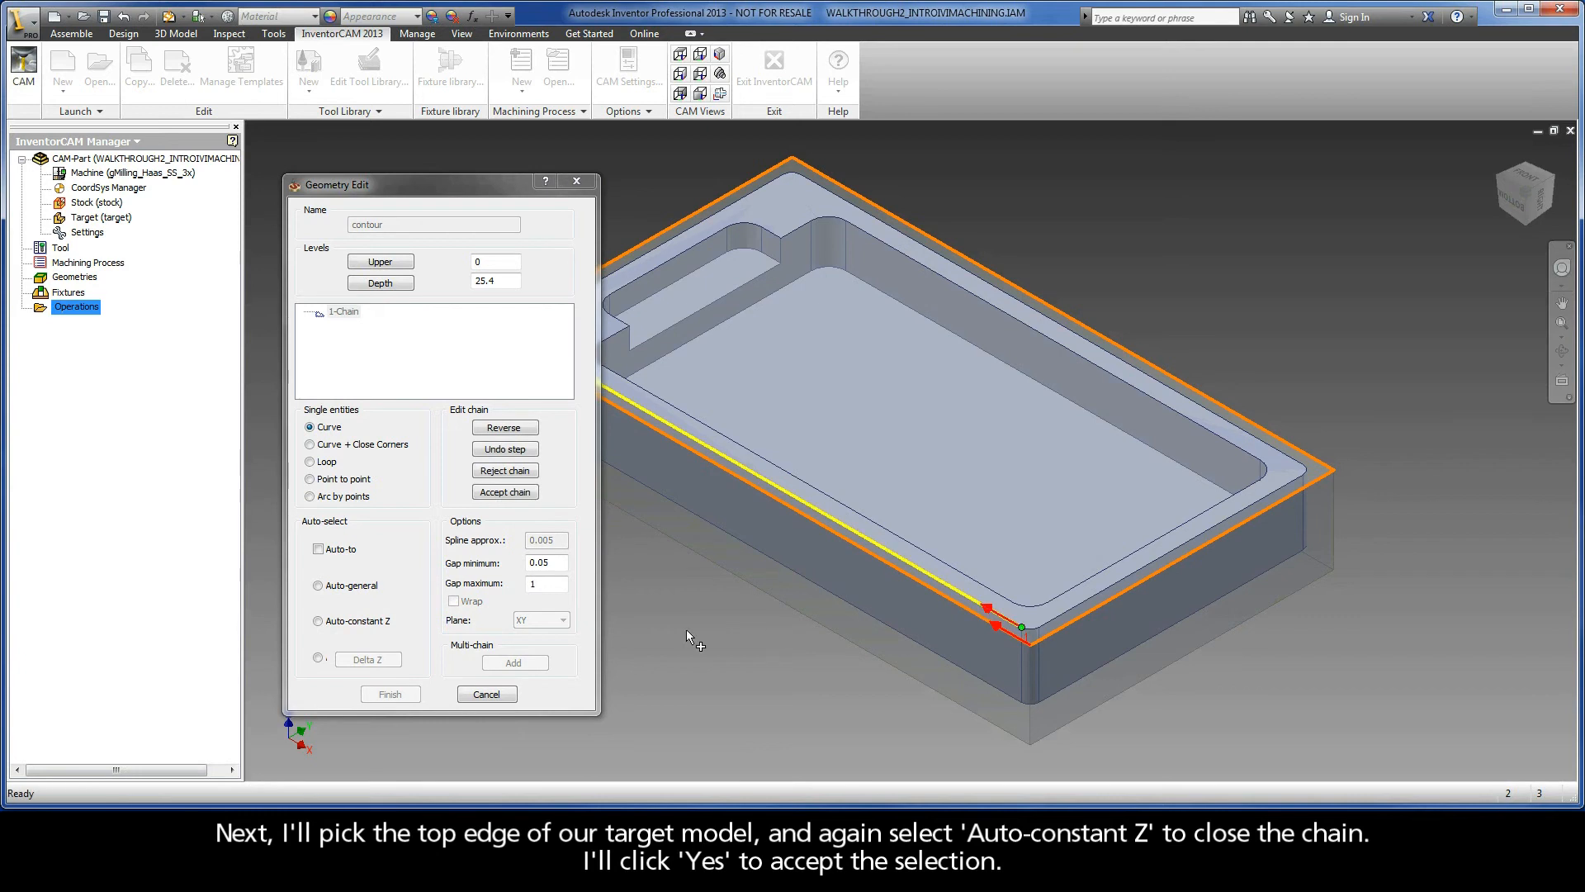
pyautogui.click(317, 621)
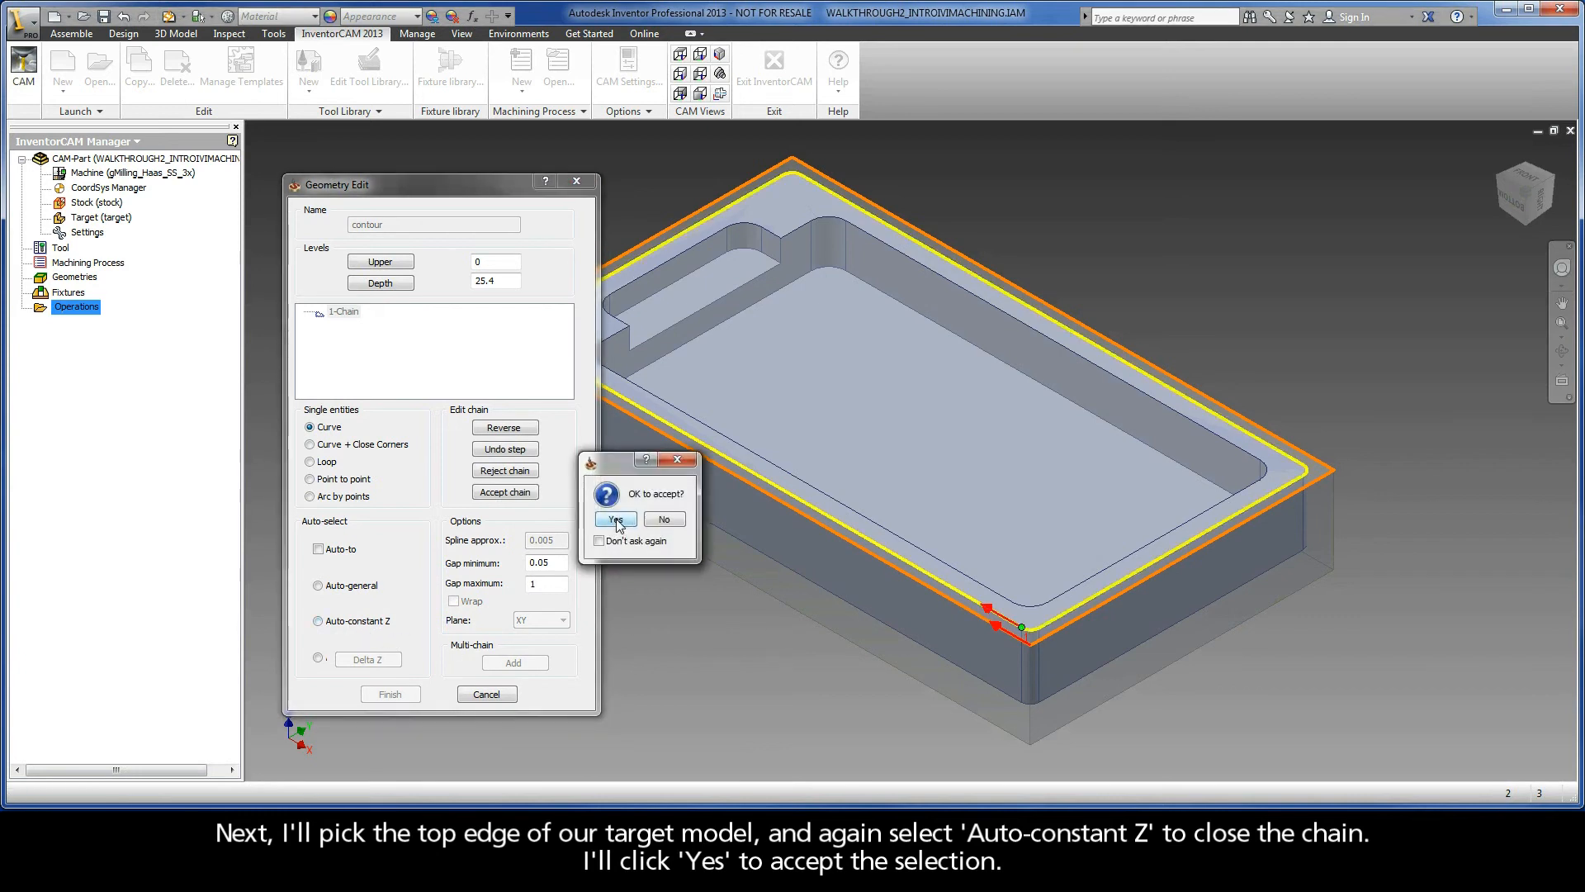
pyautogui.click(616, 519)
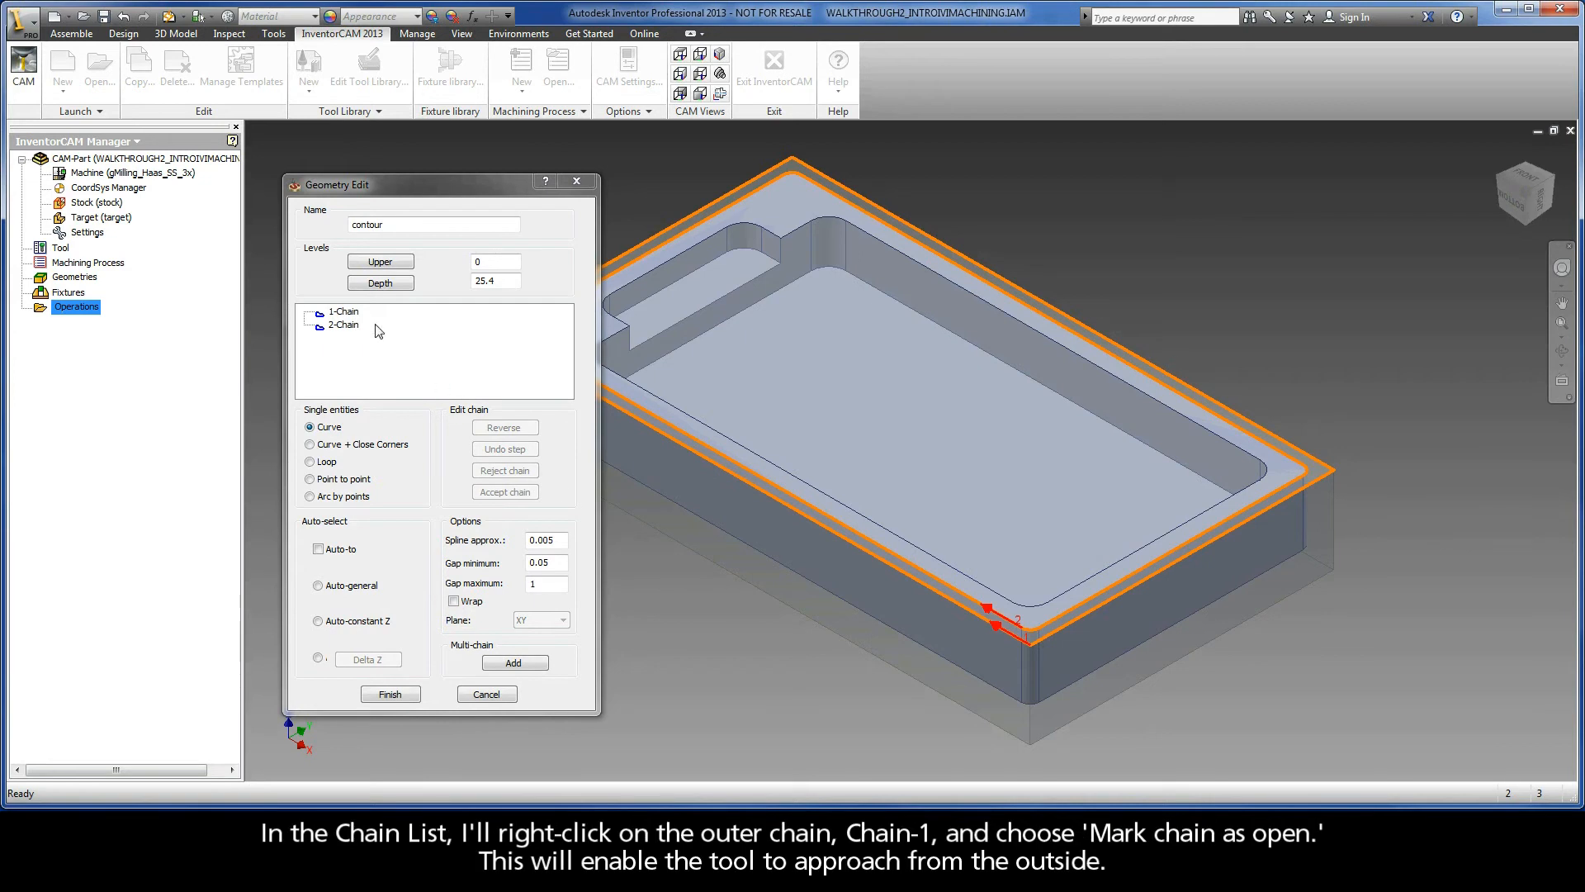
# Step: Mark the outer stock chain as open and finish the contour geometry definition
pyautogui.rightClick(343, 312)
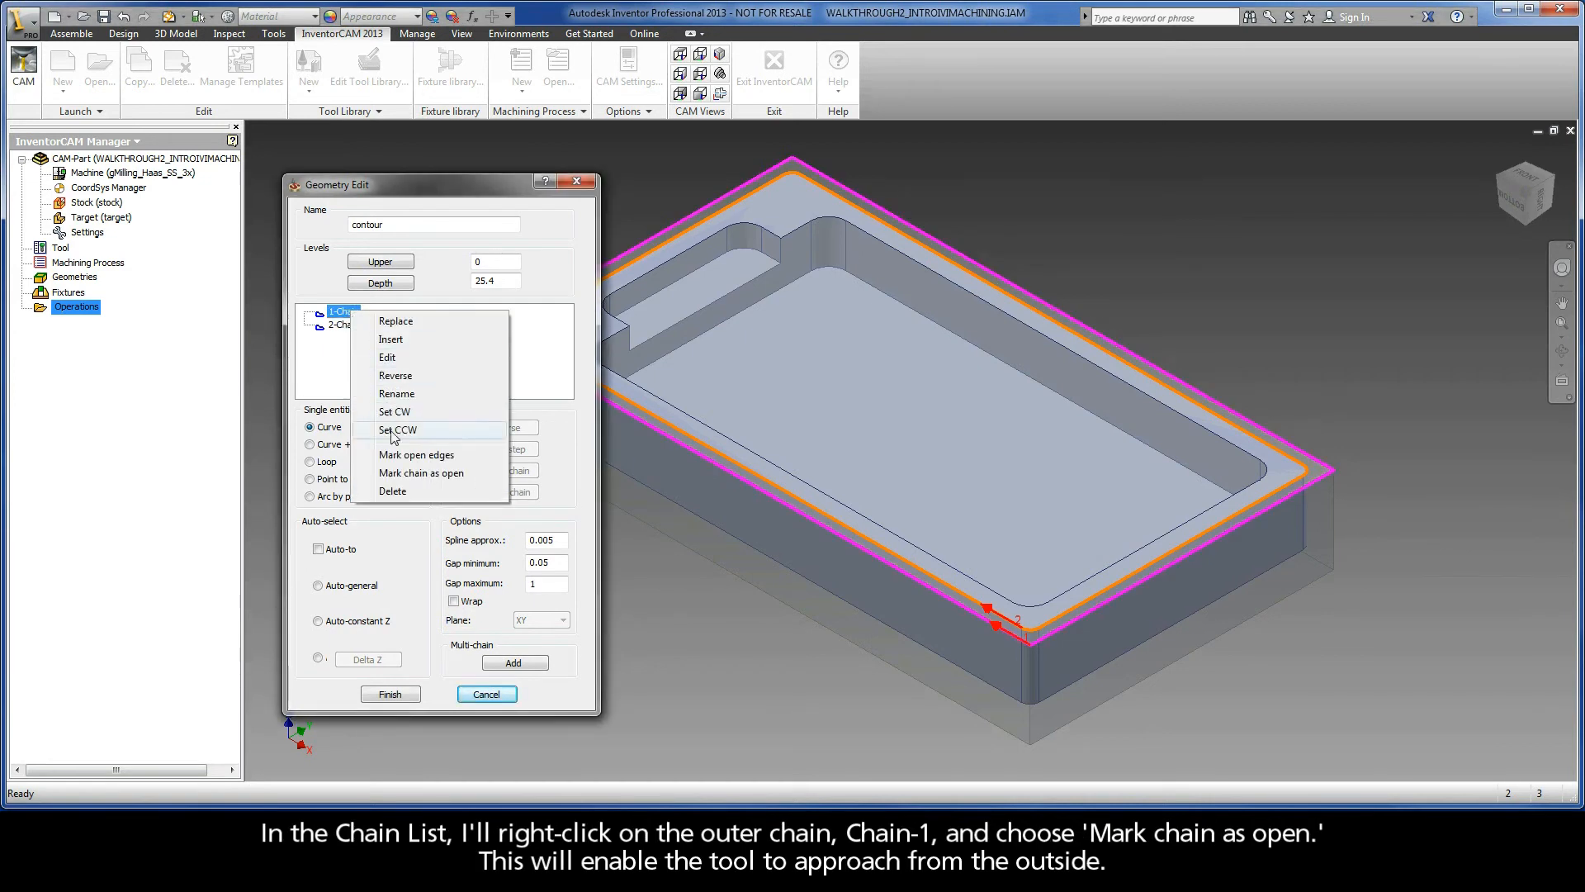
pyautogui.click(432, 476)
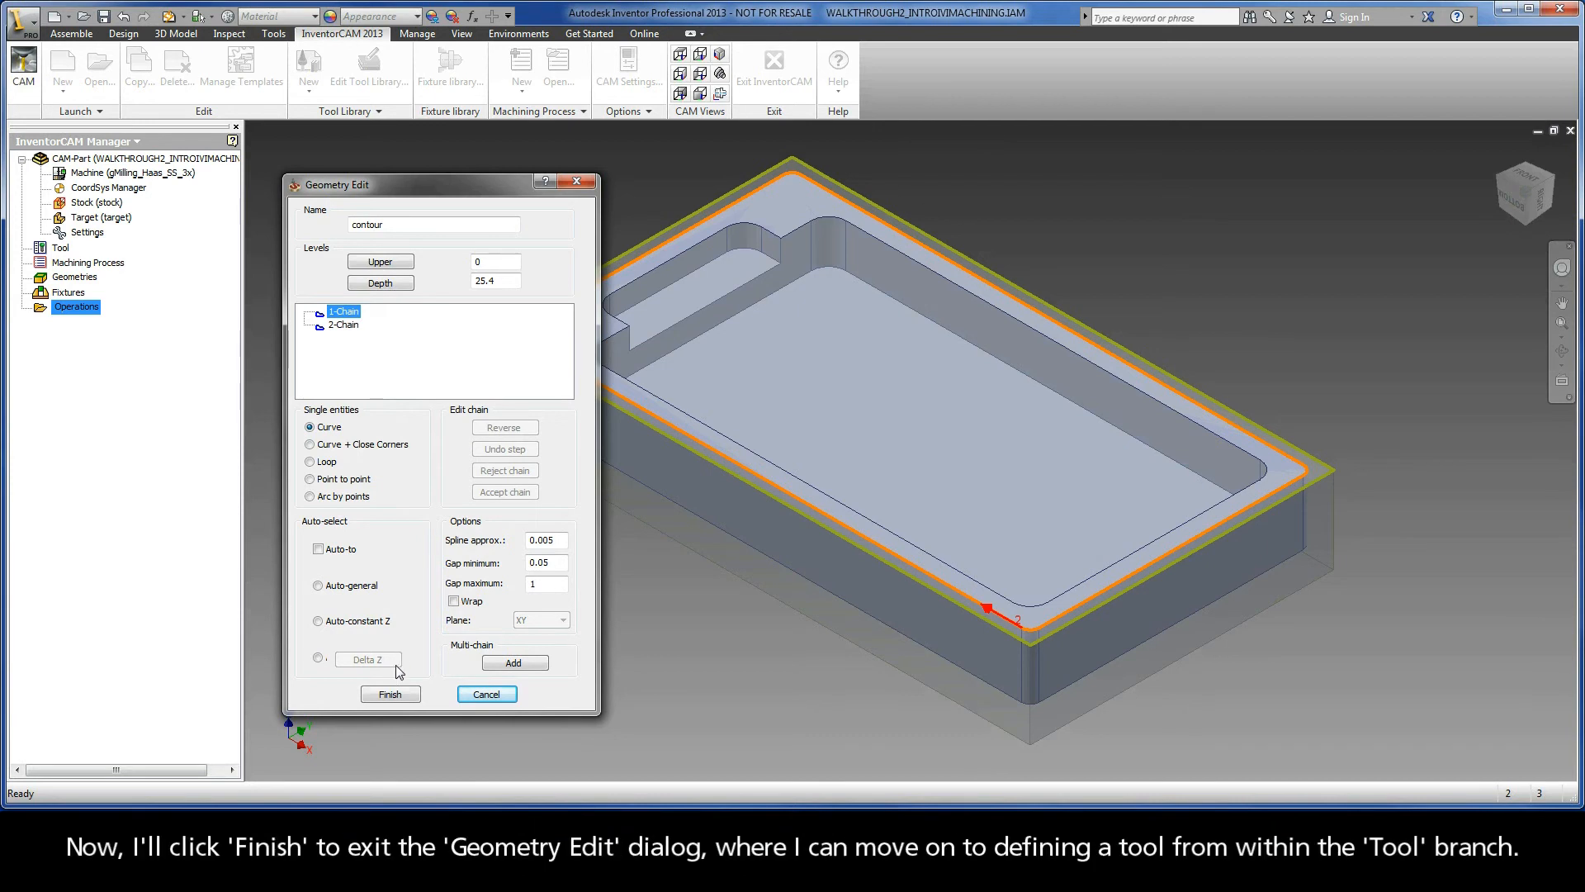
pyautogui.click(389, 695)
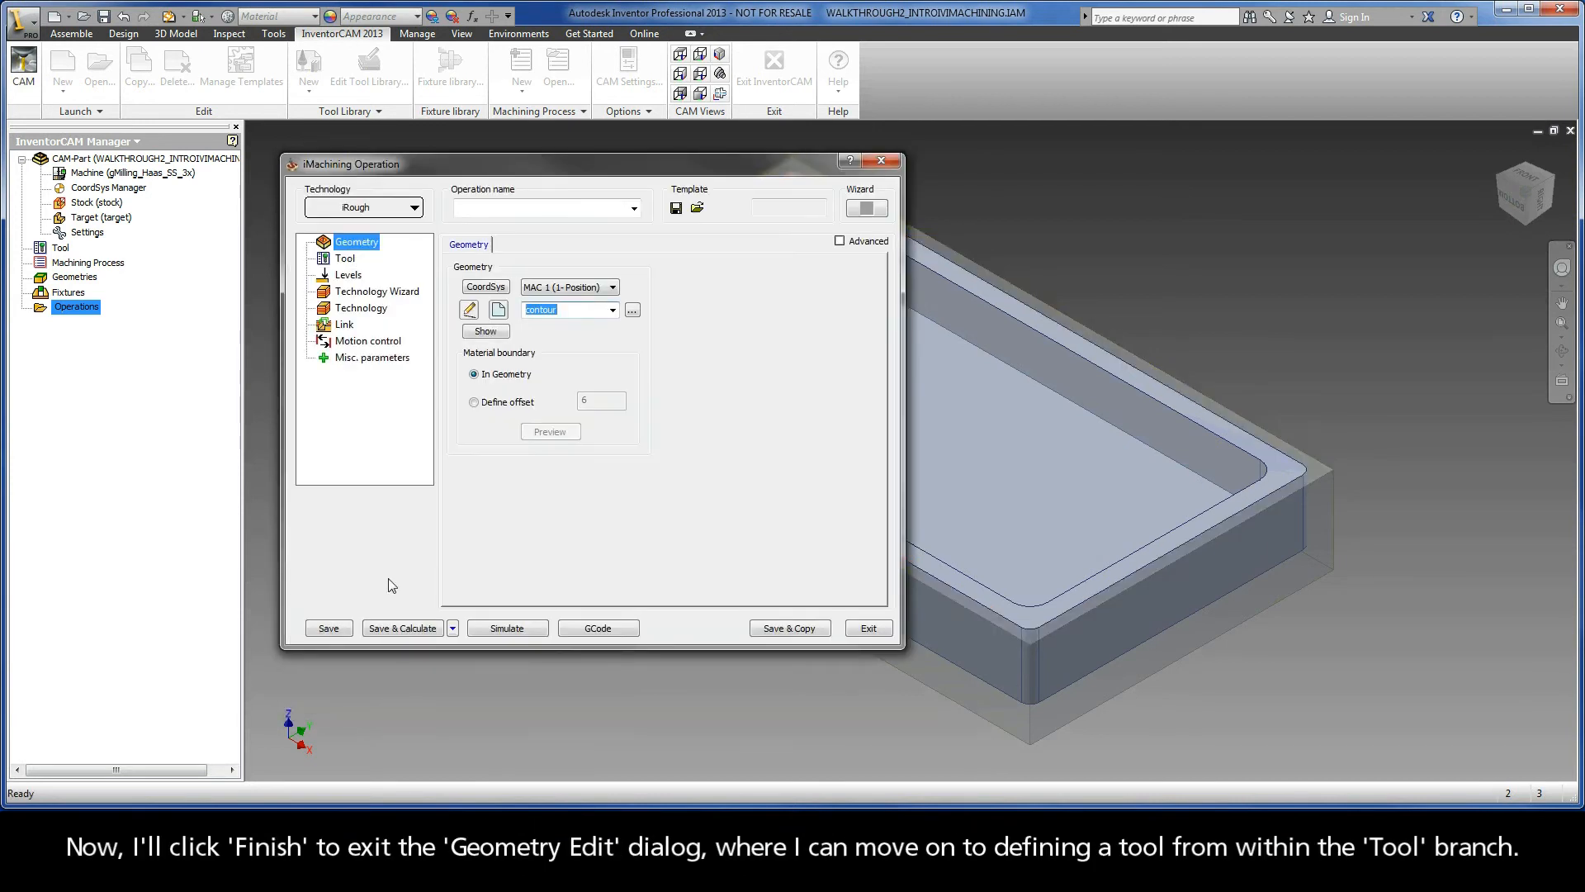
# Step: Add a new END MILL to the tool table for the iRough contour operation
pyautogui.click(345, 259)
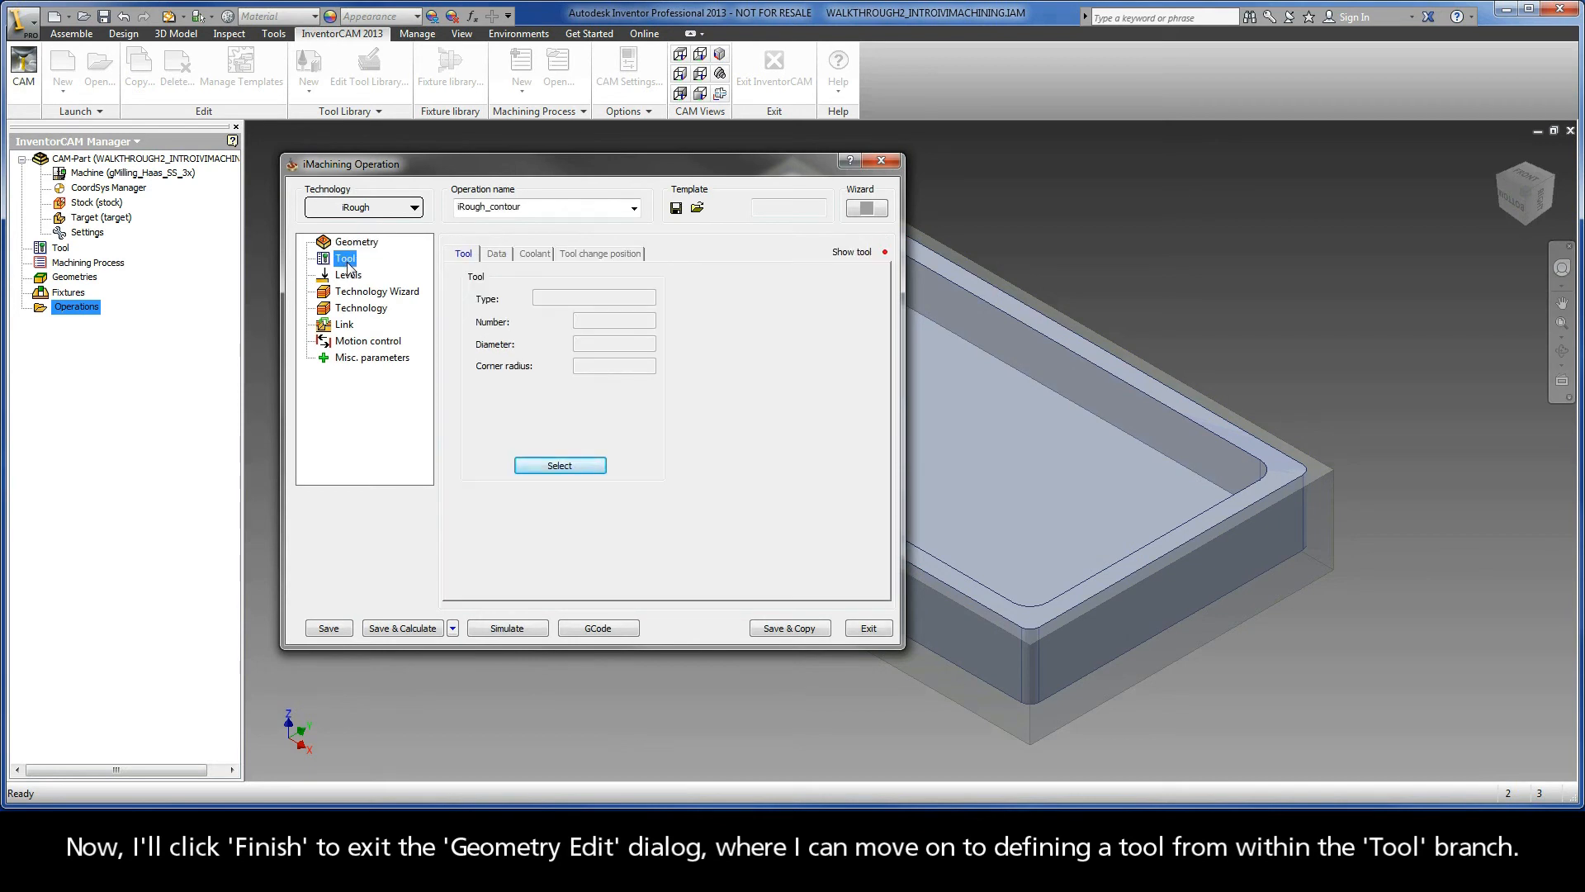
pyautogui.click(548, 464)
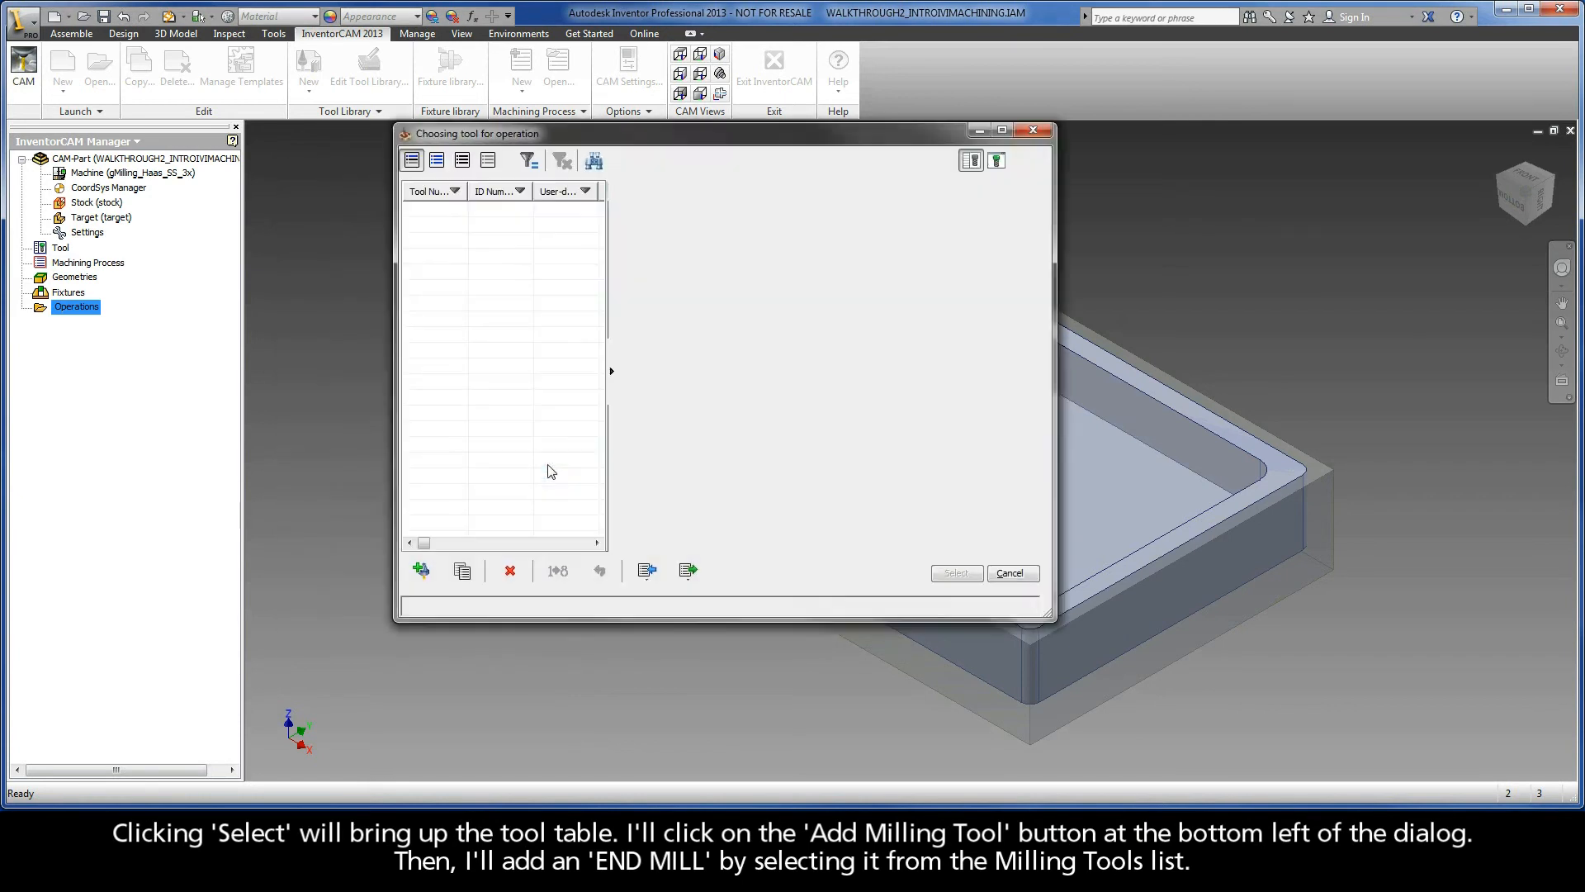
pyautogui.click(422, 566)
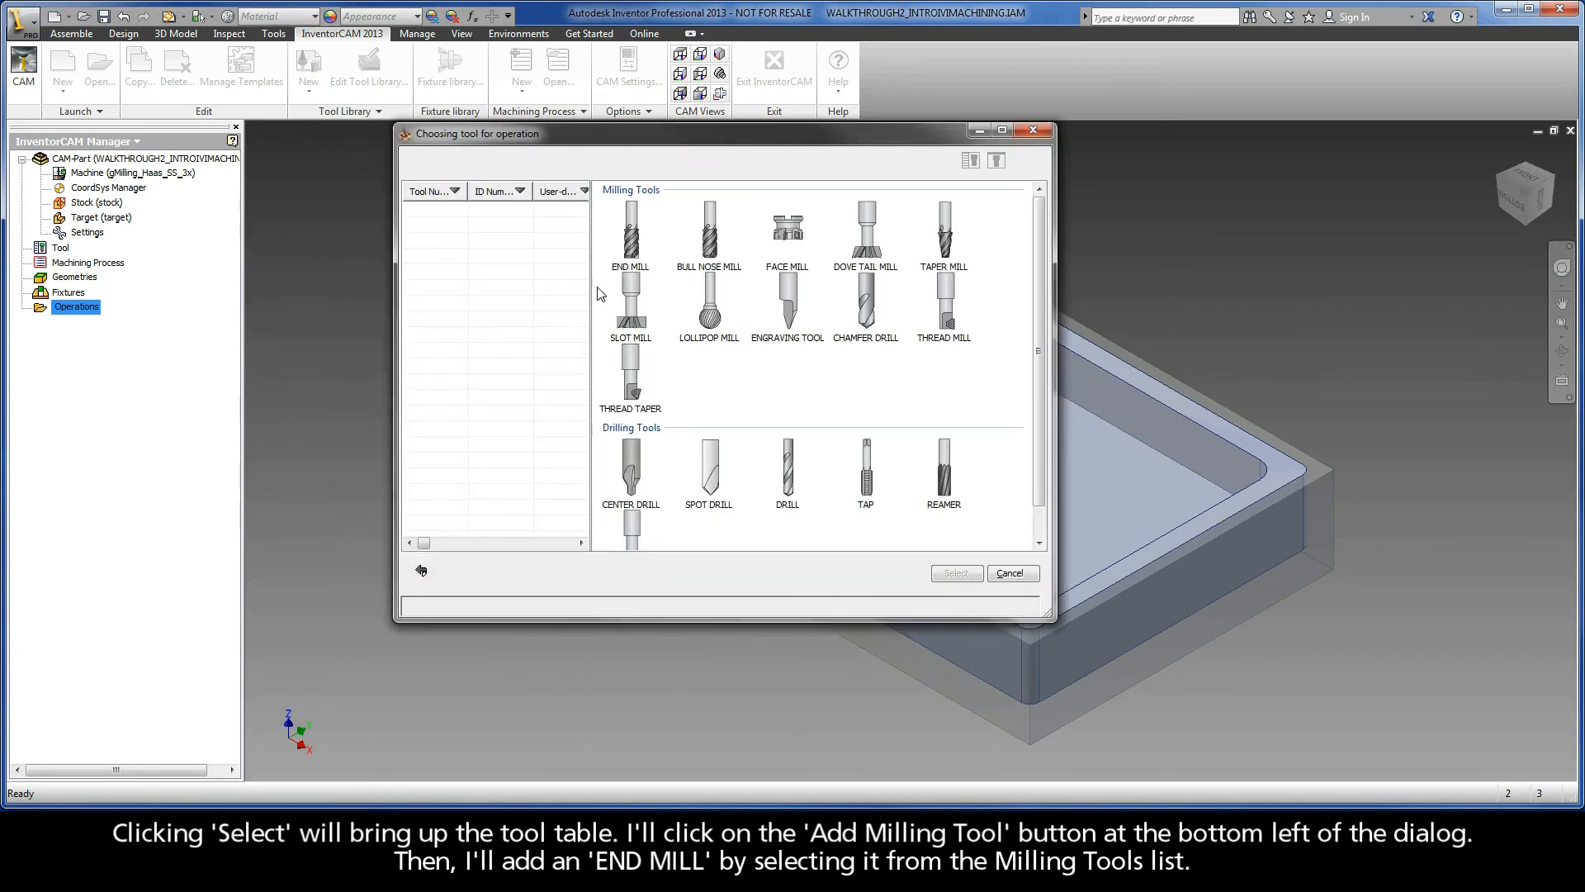
pyautogui.click(632, 231)
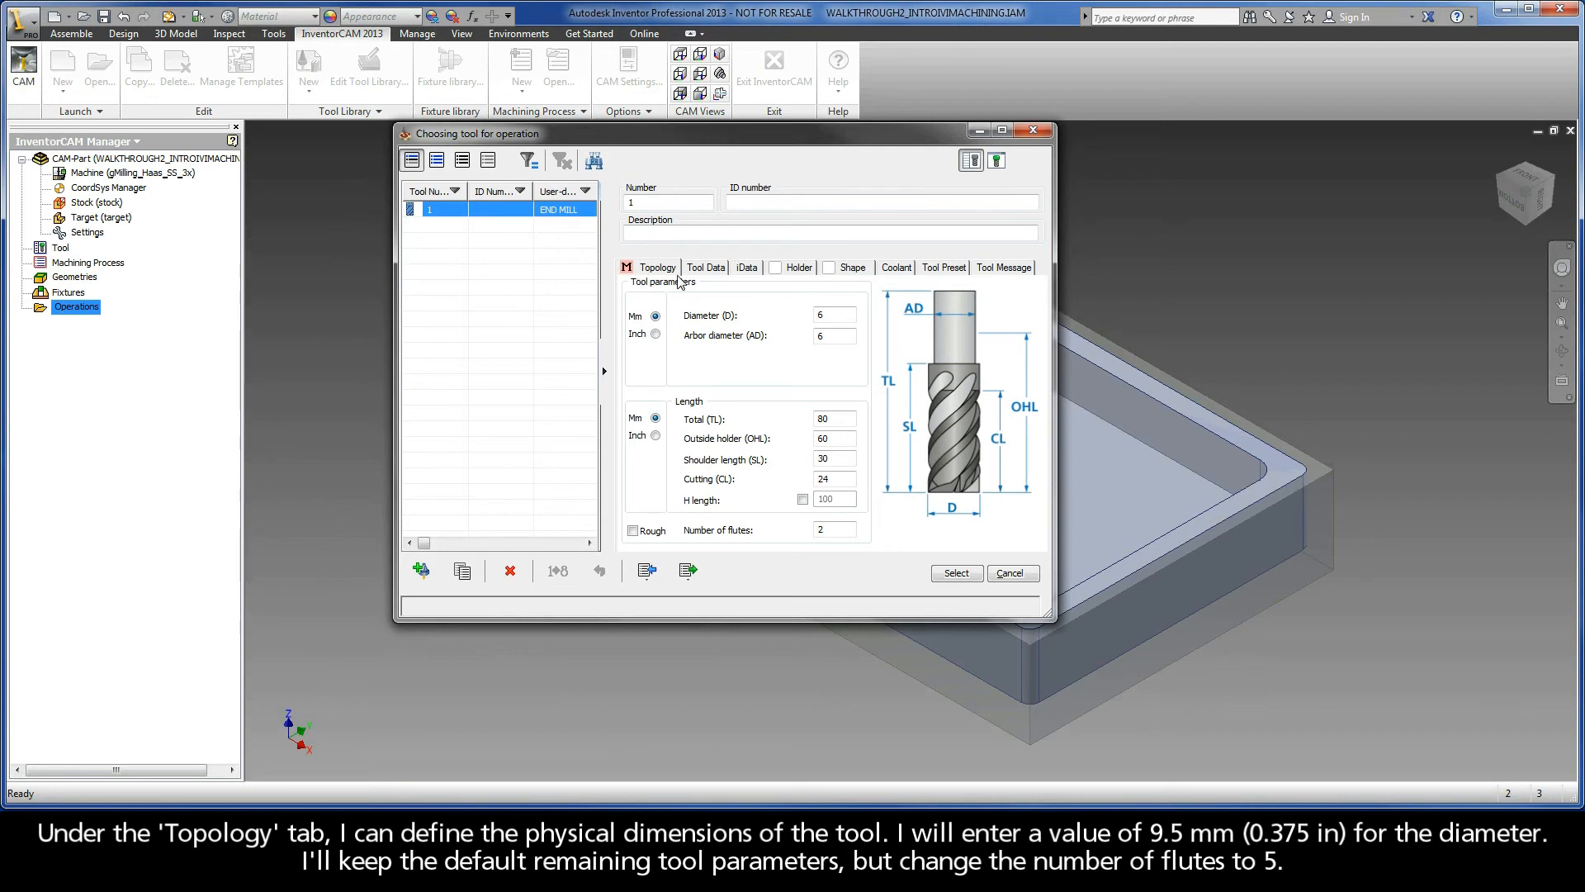
# Step: Set the end mill's diameter to 9.5 mm with 5 flutes, keep its default iData settings, and assign it to the operation
pyautogui.click(835, 314)
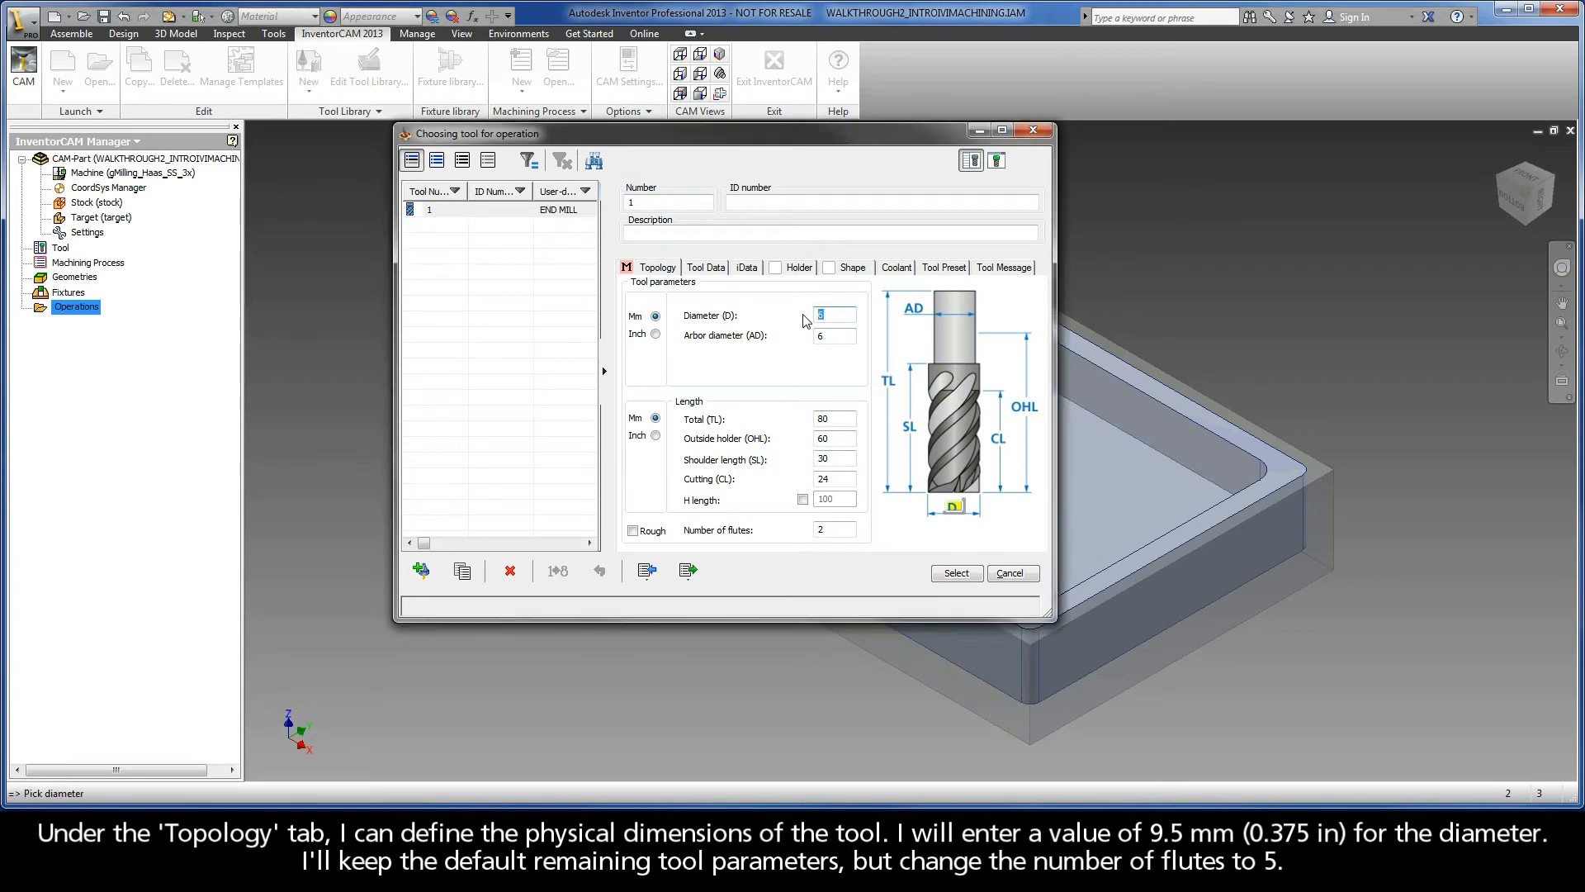
pyautogui.write('9.5')
pyautogui.click(826, 531)
pyautogui.write('5')
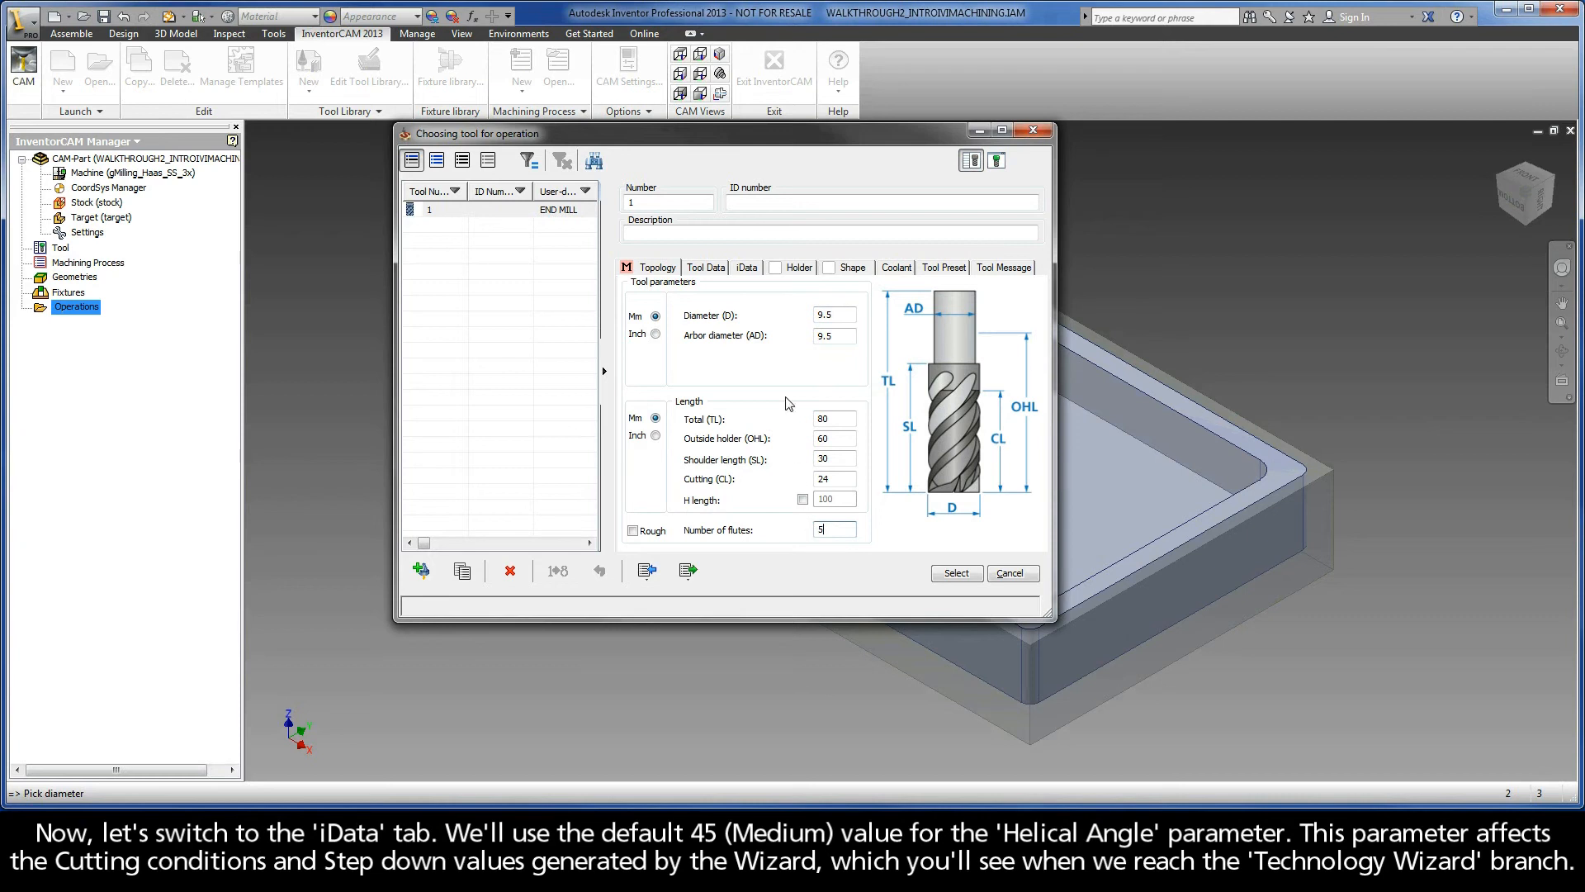
pyautogui.click(747, 269)
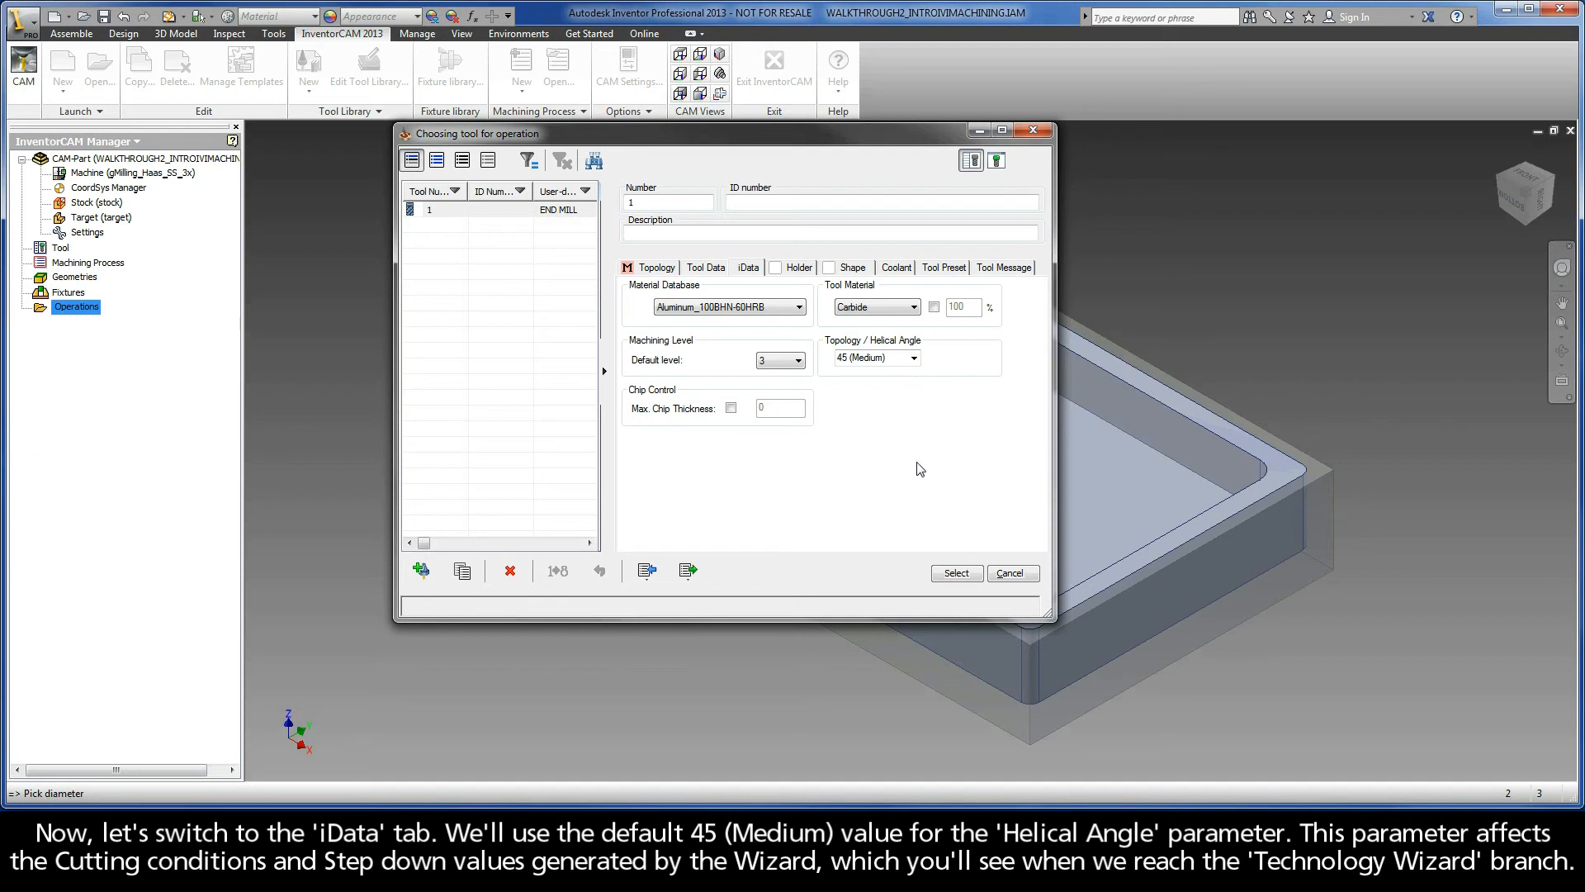
pyautogui.click(955, 573)
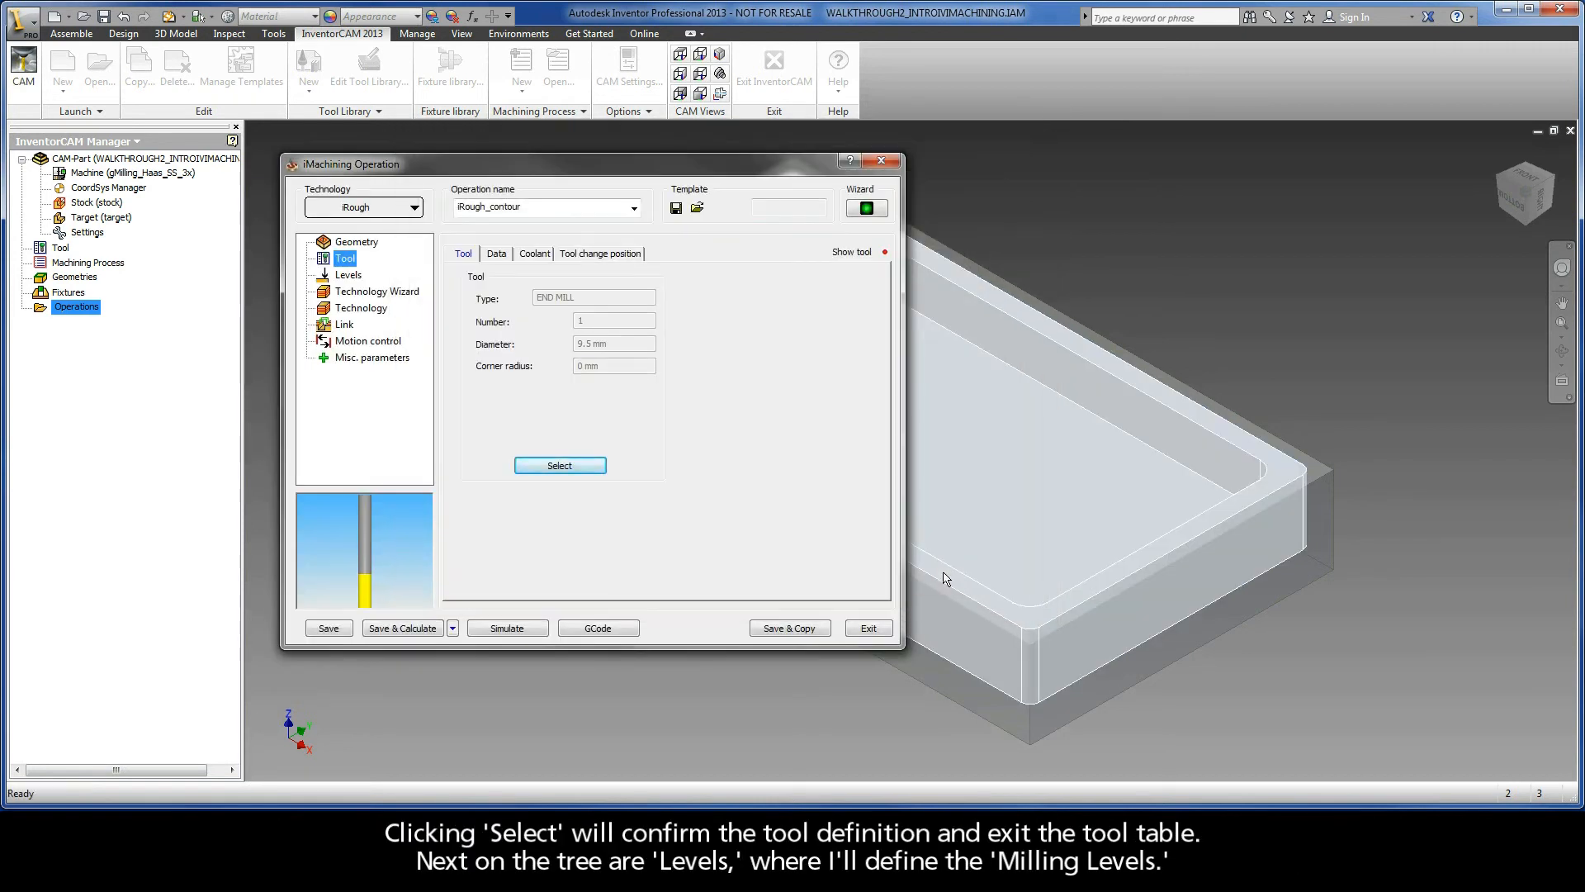
# Step: Define the operation's upper milling level from the top face of the stock
pyautogui.click(353, 277)
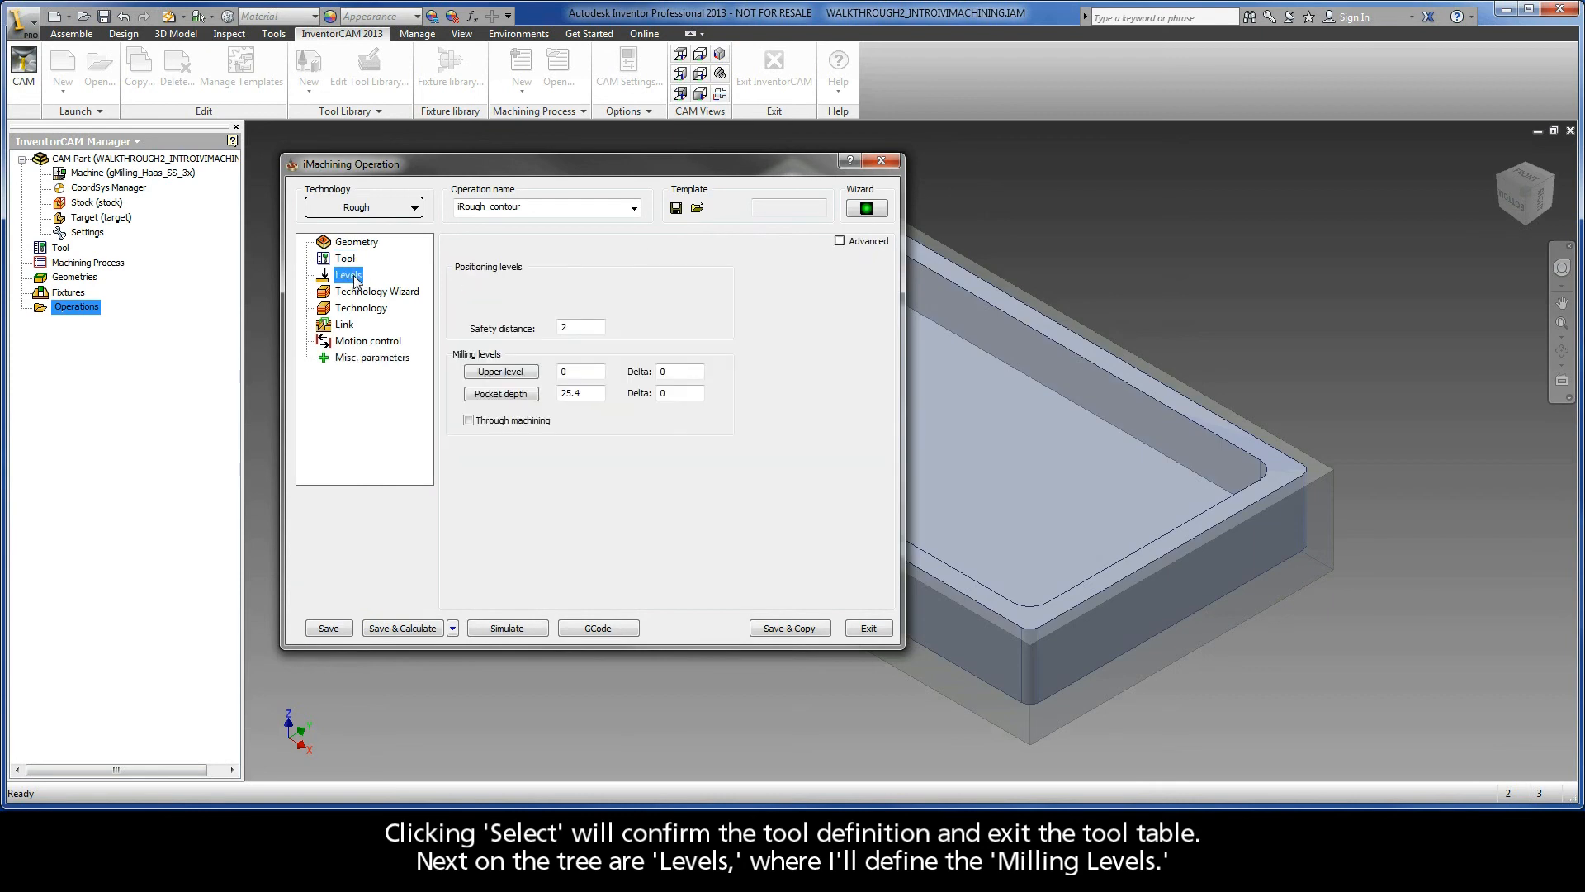
pyautogui.click(501, 372)
pyautogui.click(509, 332)
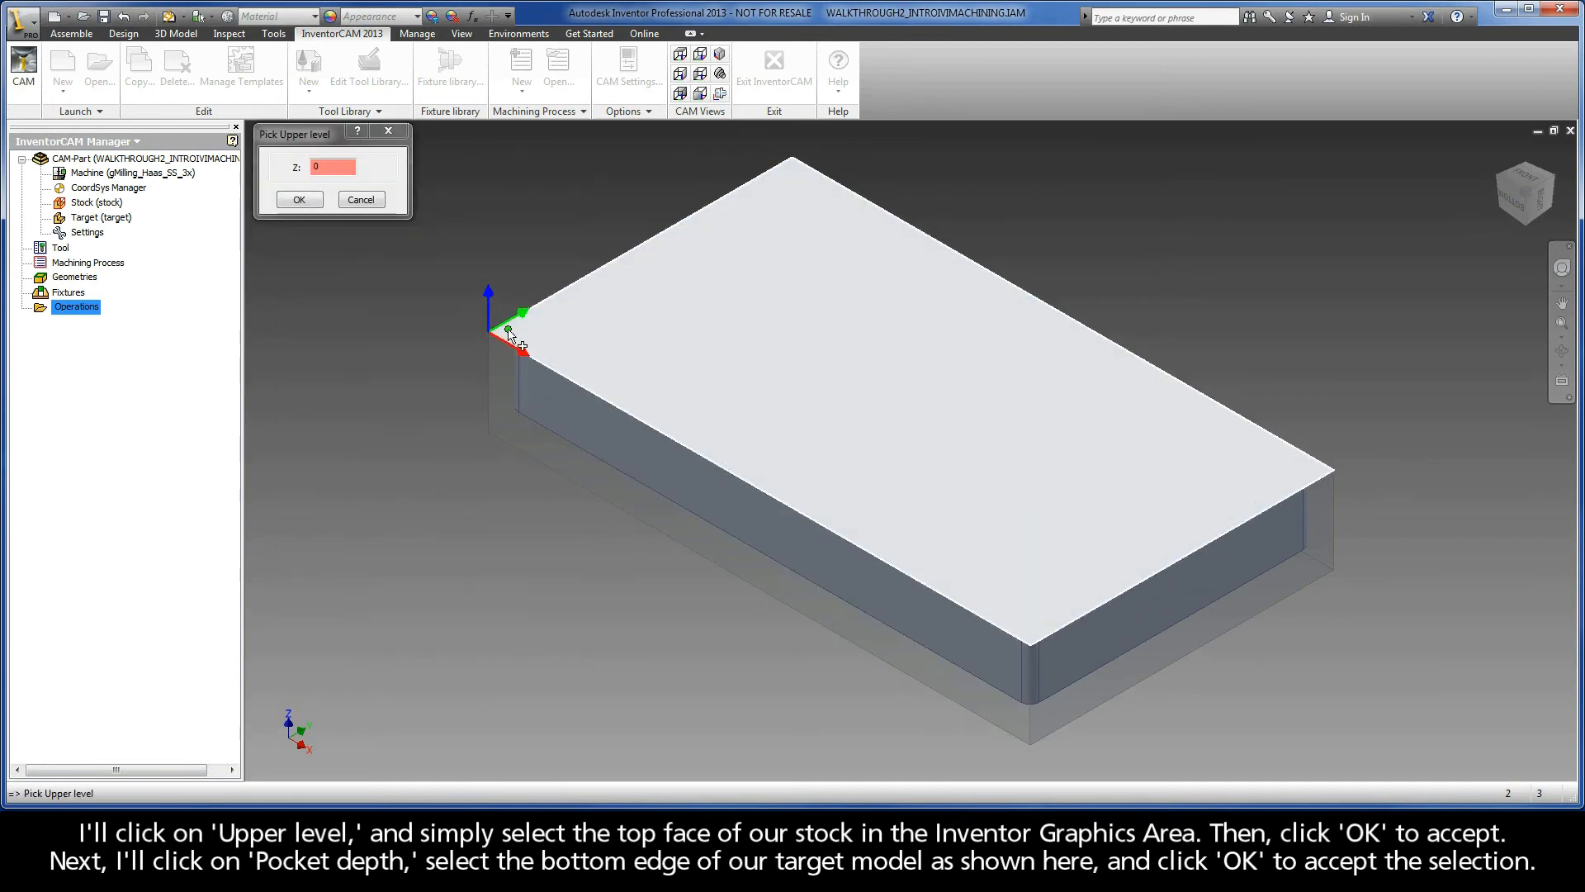
pyautogui.click(299, 201)
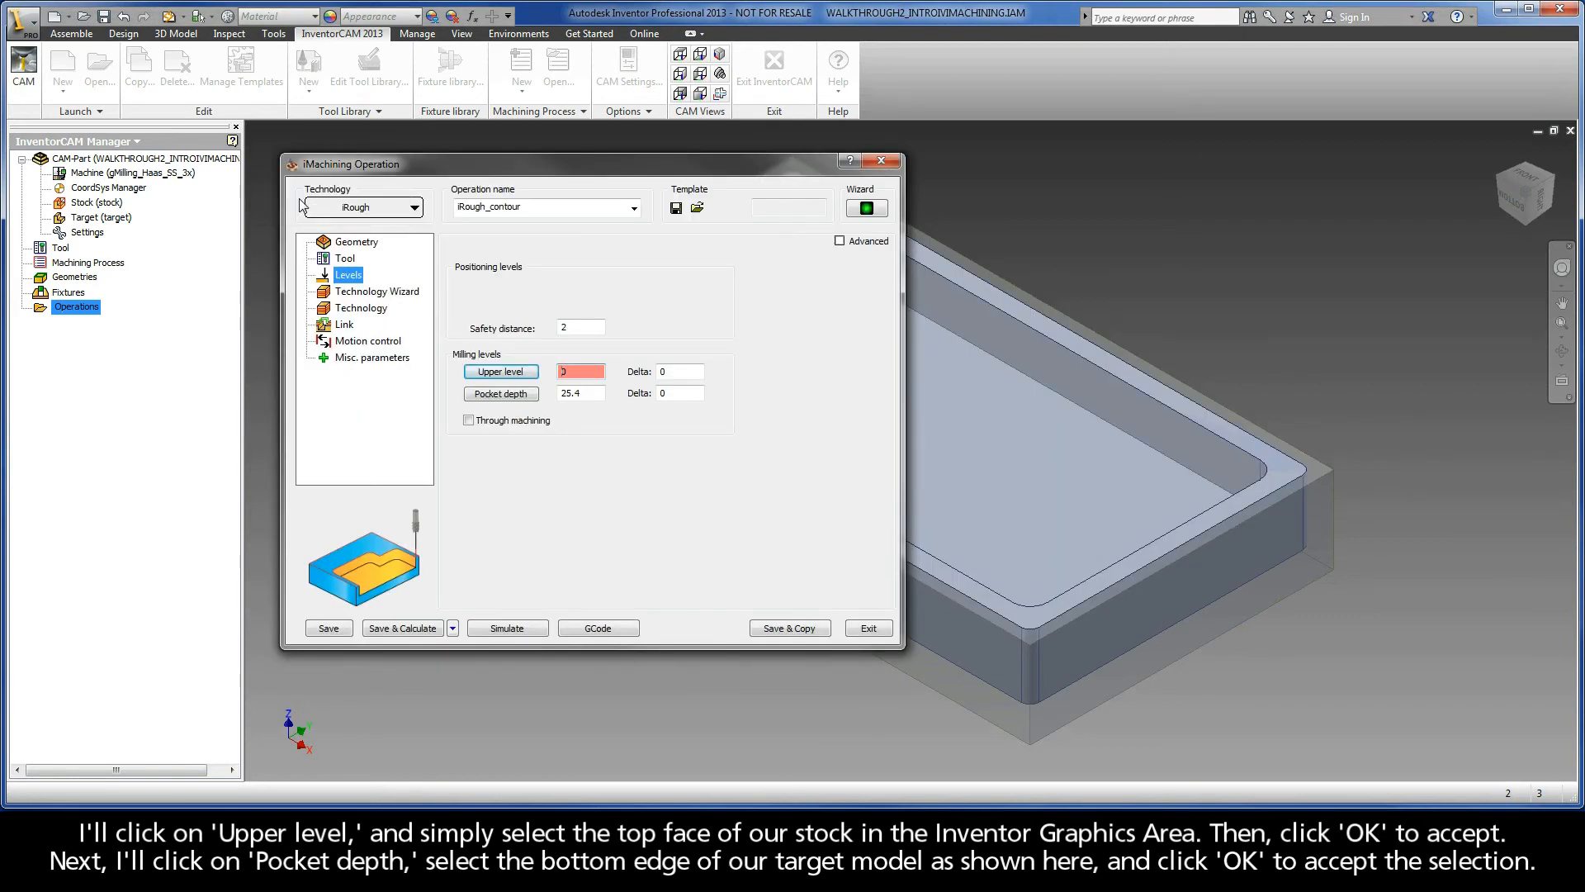
# Step: Define the pocket depth by picking the bottom edge of the target model
pyautogui.click(500, 394)
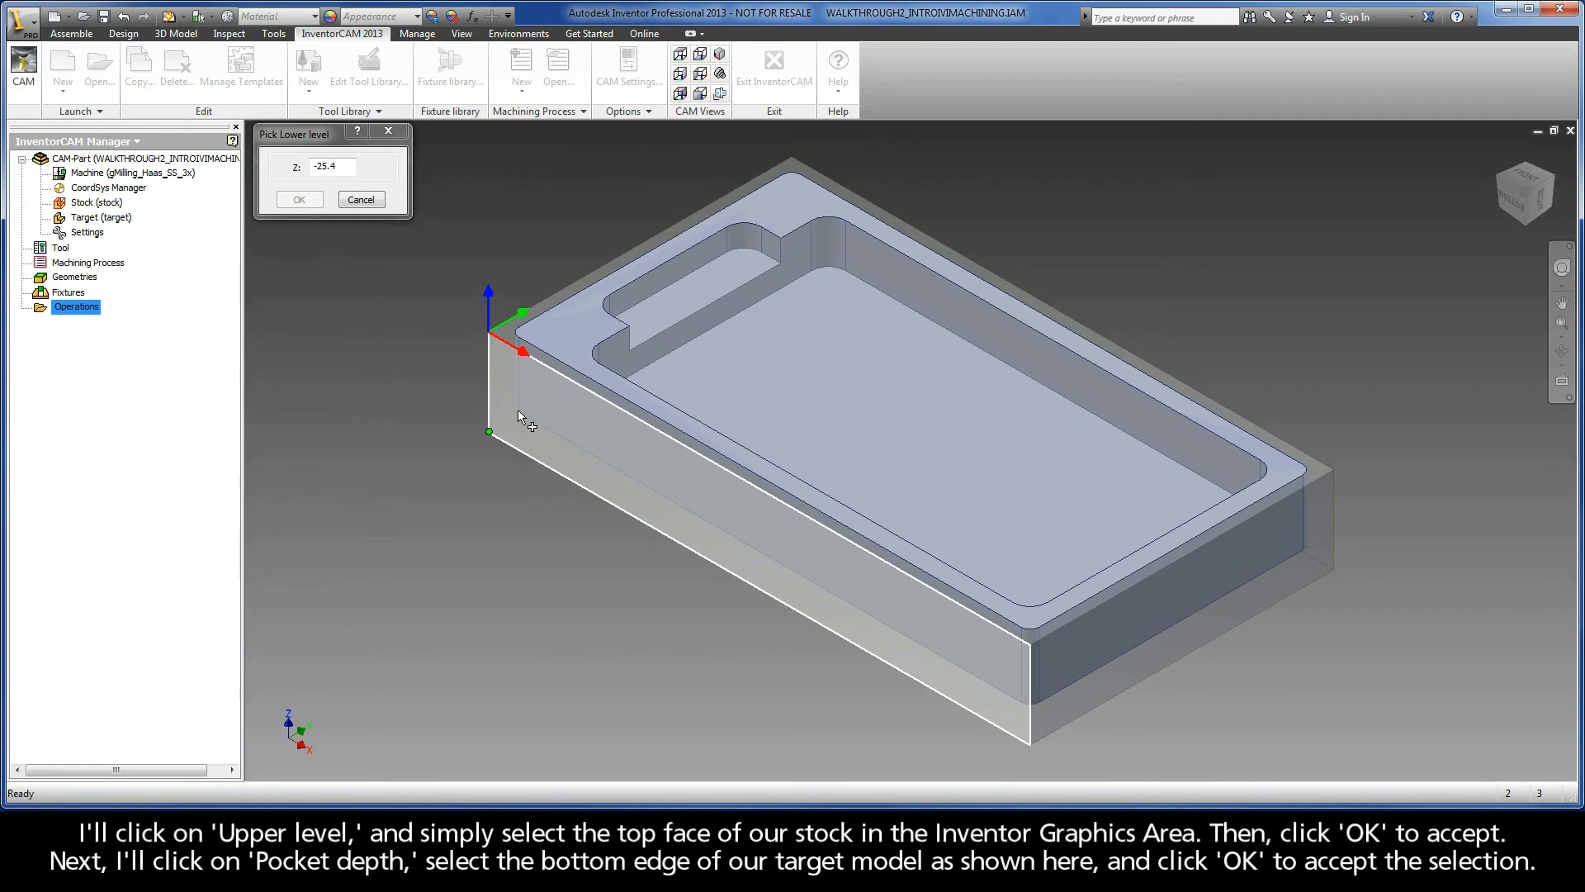
pyautogui.moveTo(518, 410)
pyautogui.click(551, 417)
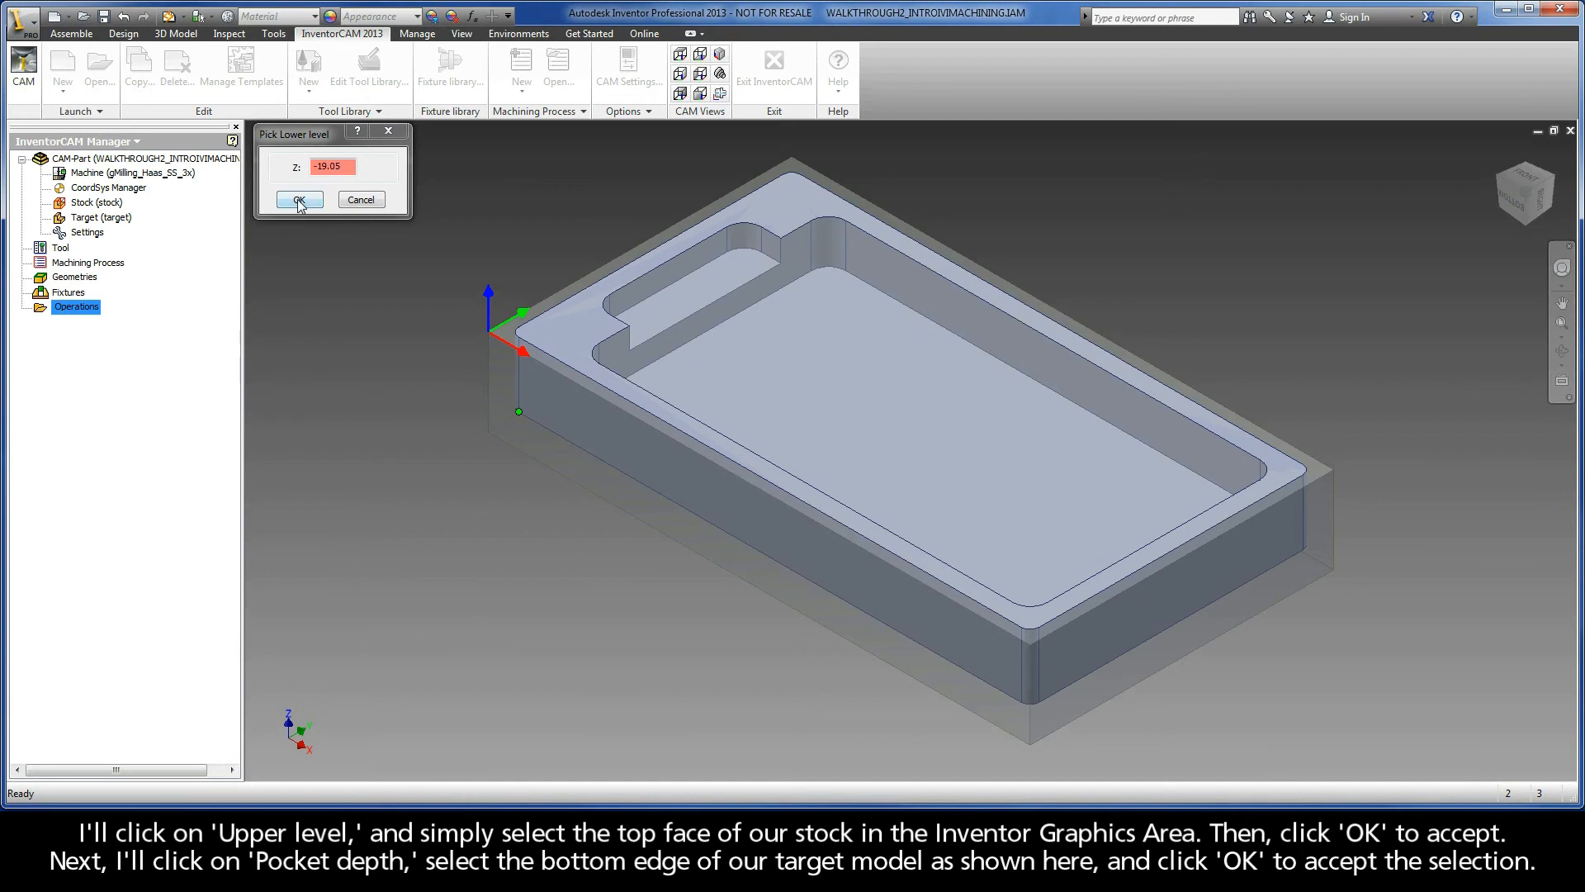
pyautogui.click(299, 201)
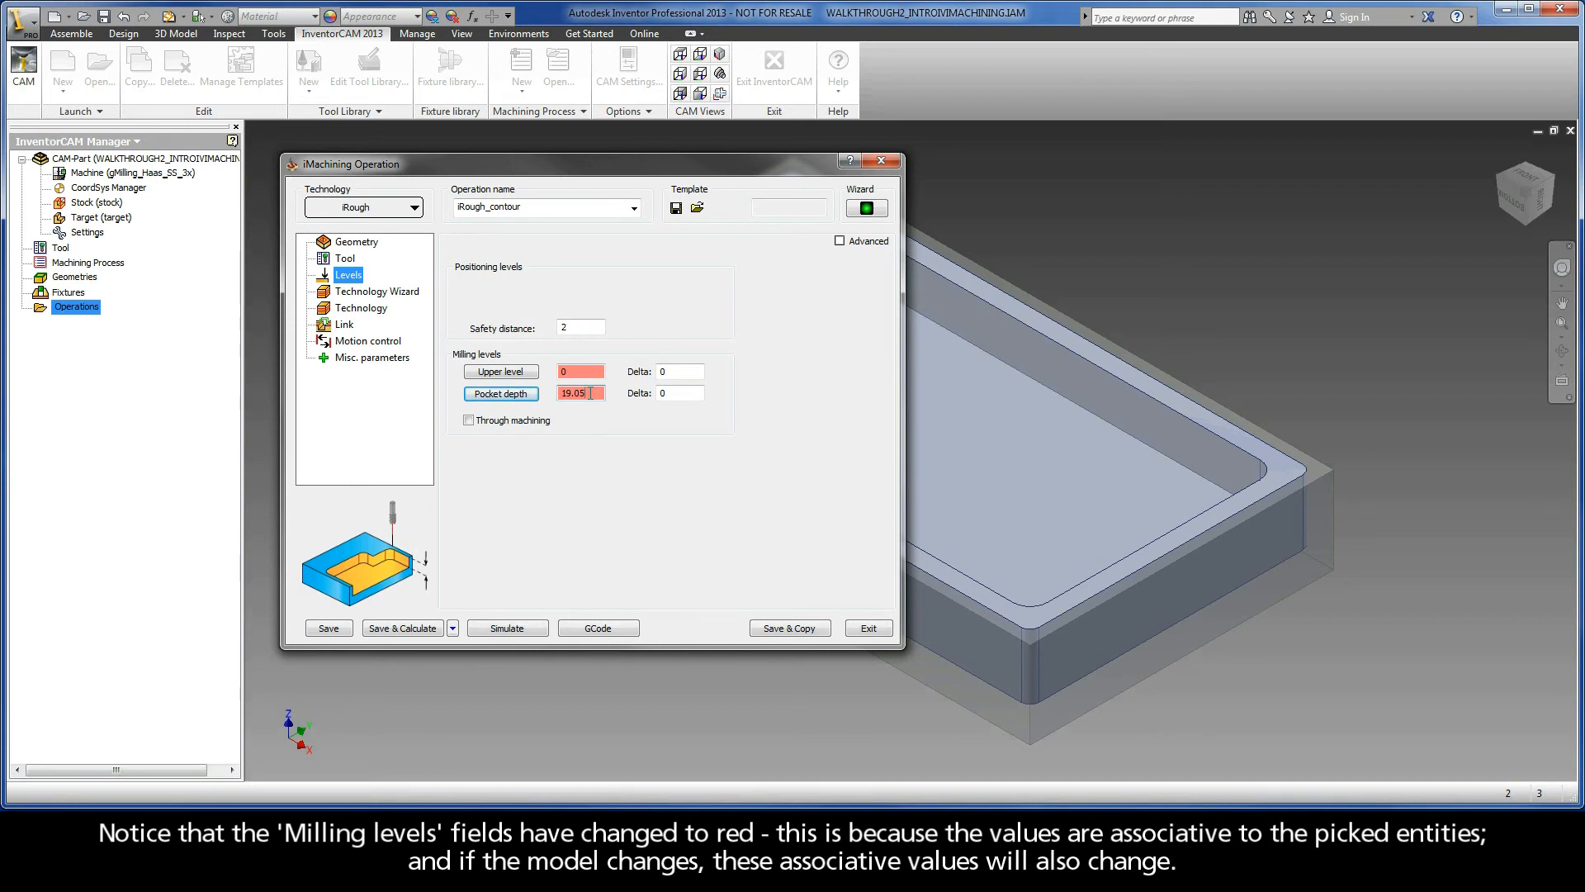
# Step: Examine the Technology Wizard's automatic step down, both output cutting data views, the machining level slider and an enlarged cutting preview
pyautogui.click(367, 294)
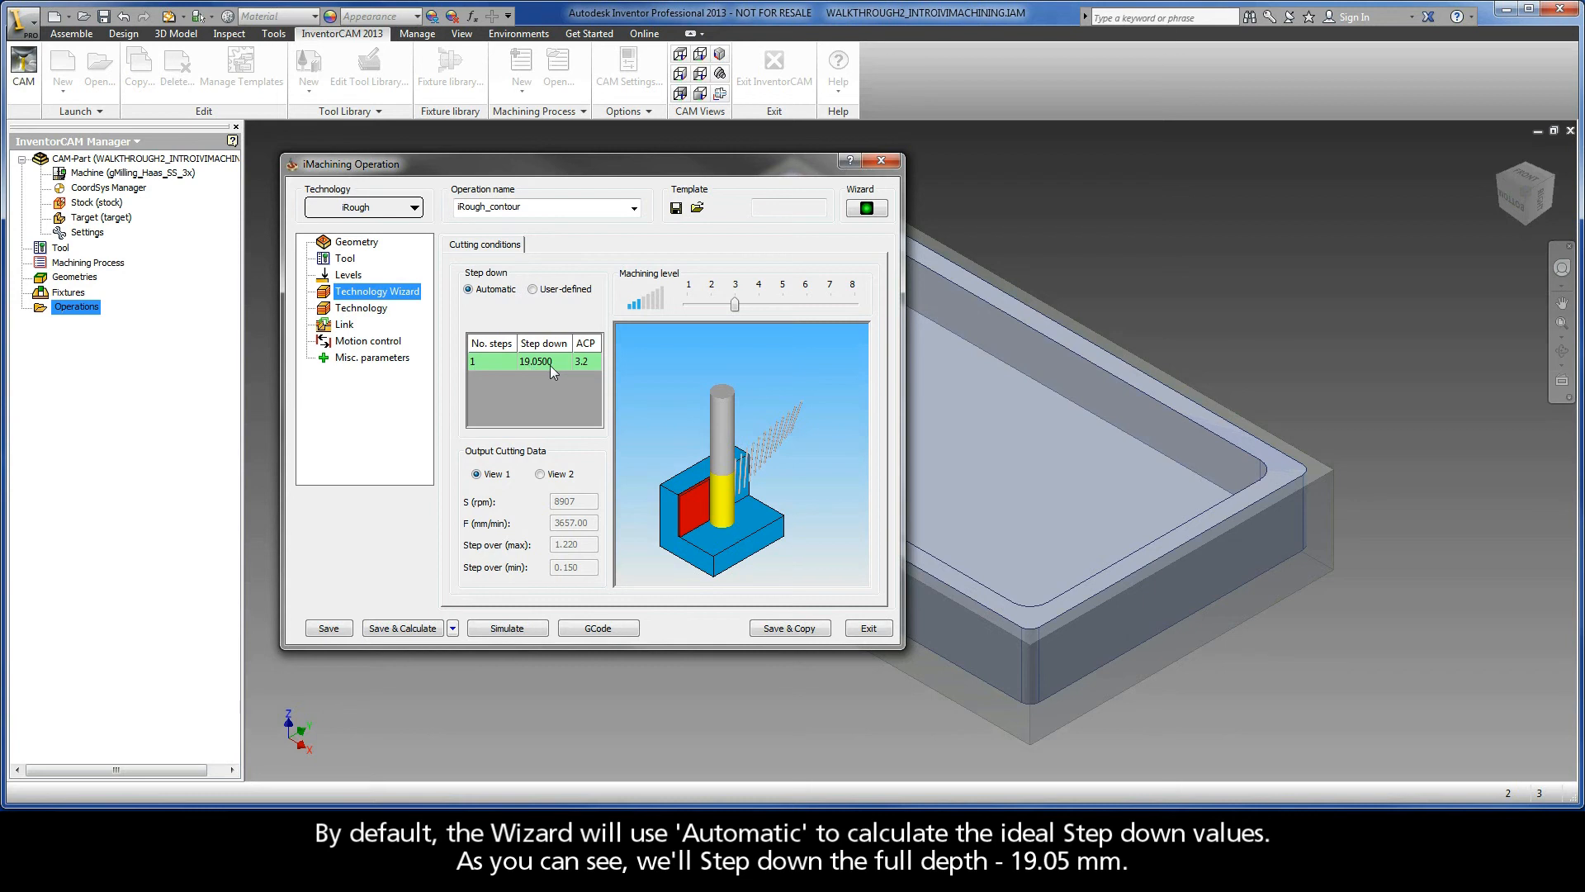
pyautogui.click(540, 474)
pyautogui.click(477, 474)
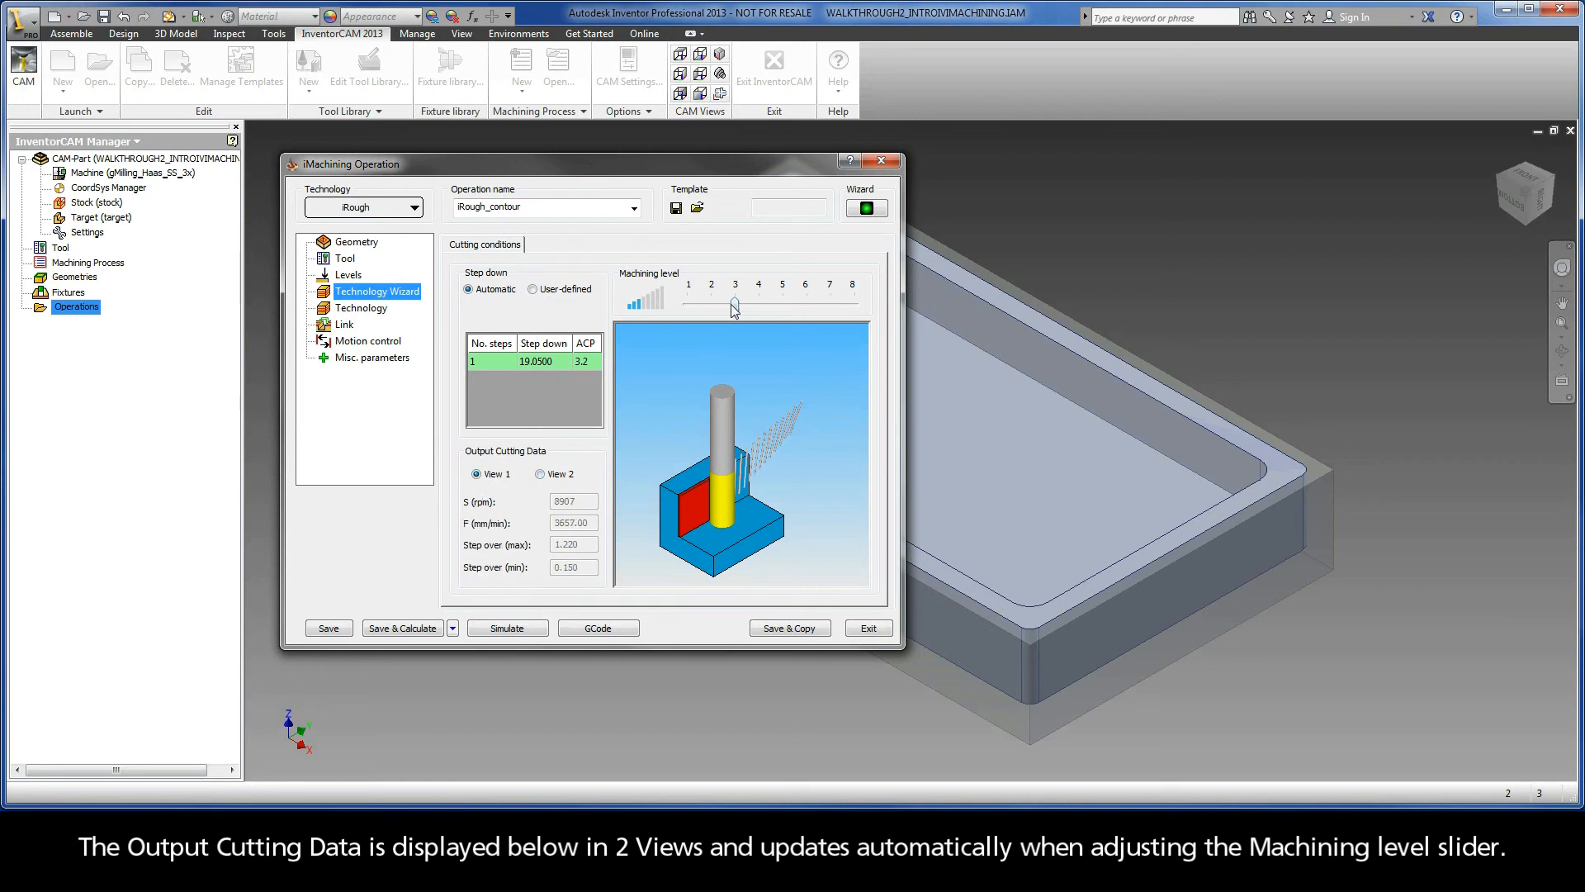
pyautogui.moveTo(735, 305)
pyautogui.mouseDown()
pyautogui.moveTo(855, 307)
pyautogui.moveTo(683, 311)
pyautogui.moveTo(730, 313)
pyautogui.mouseUp()
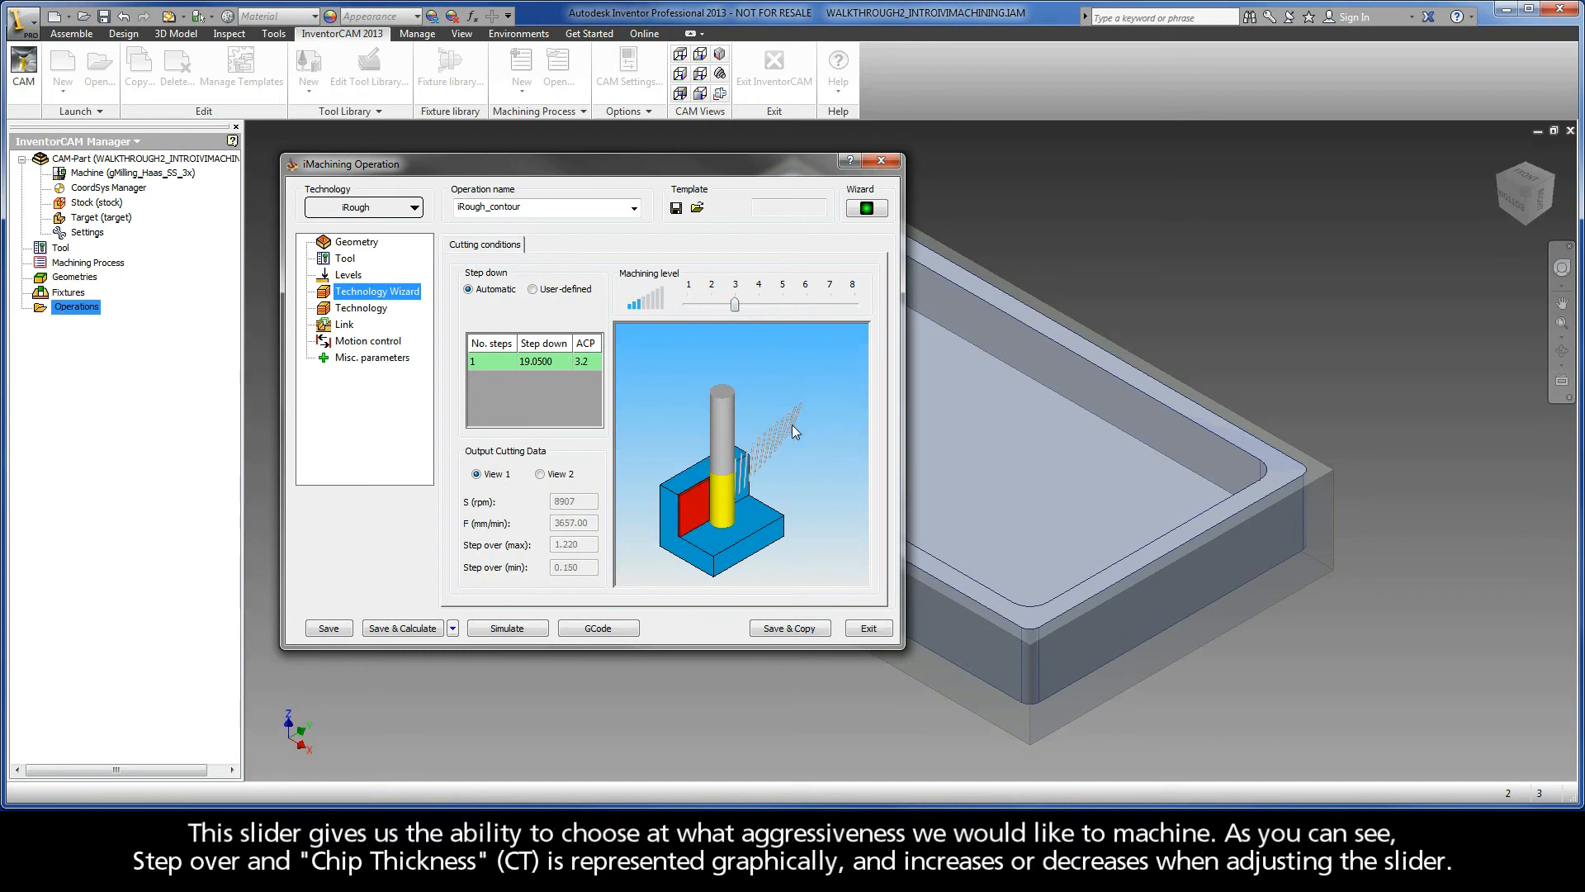
pyautogui.scroll(3, 755, 453)
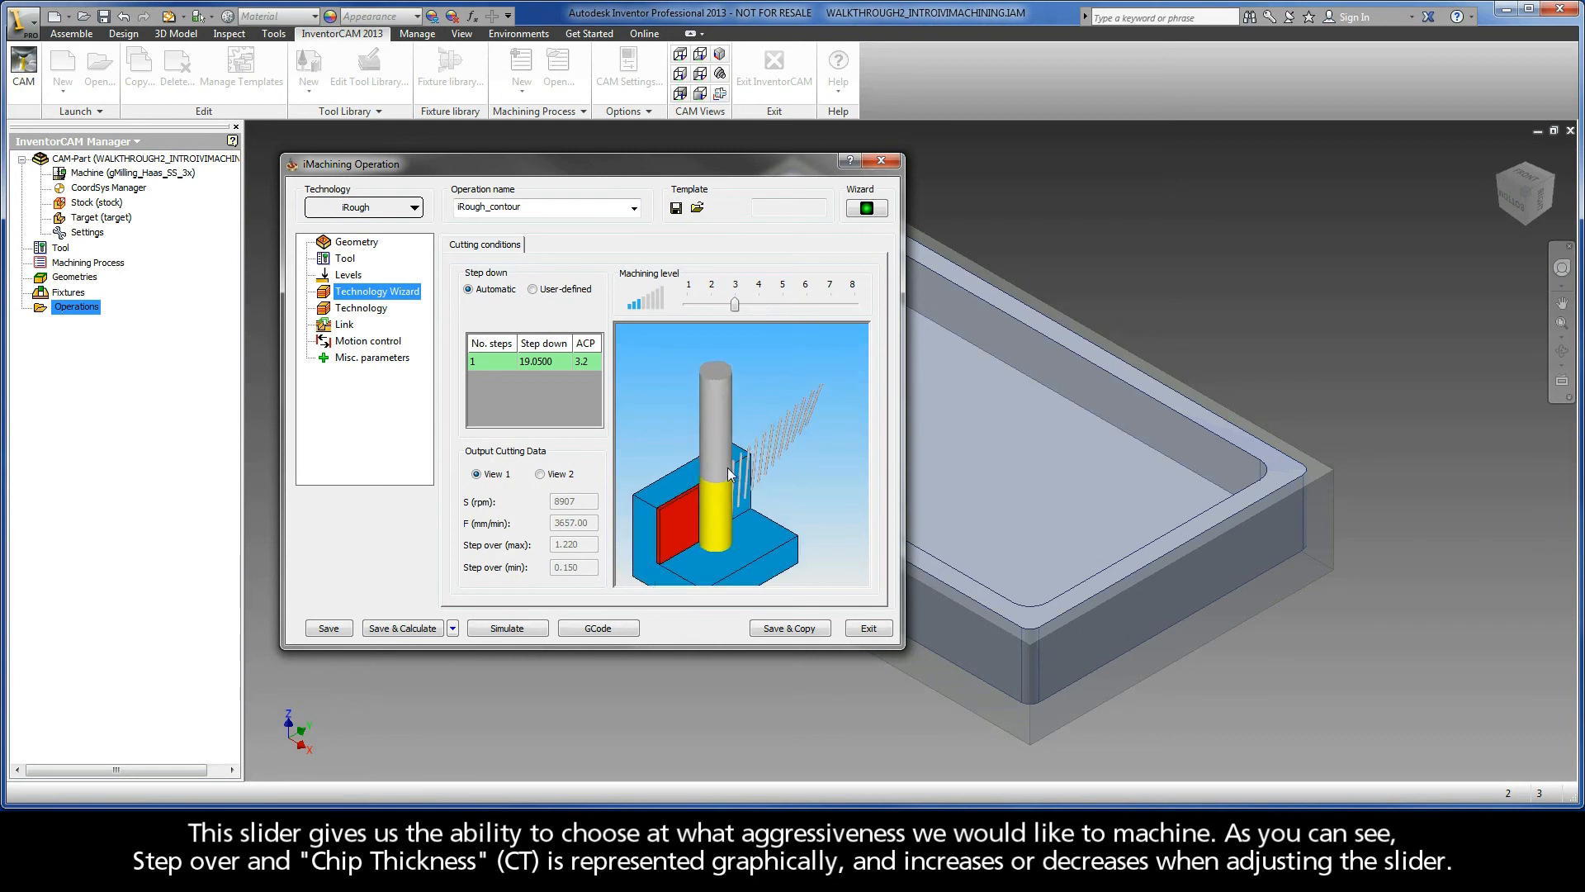
# Step: Review the magnified cutting preview, the machining level, the wall offset and cutting angles, and the default Link settings
pyautogui.scroll(1, 762, 443)
pyautogui.moveTo(761, 443); pyautogui.dragTo(740, 449, button='middle')
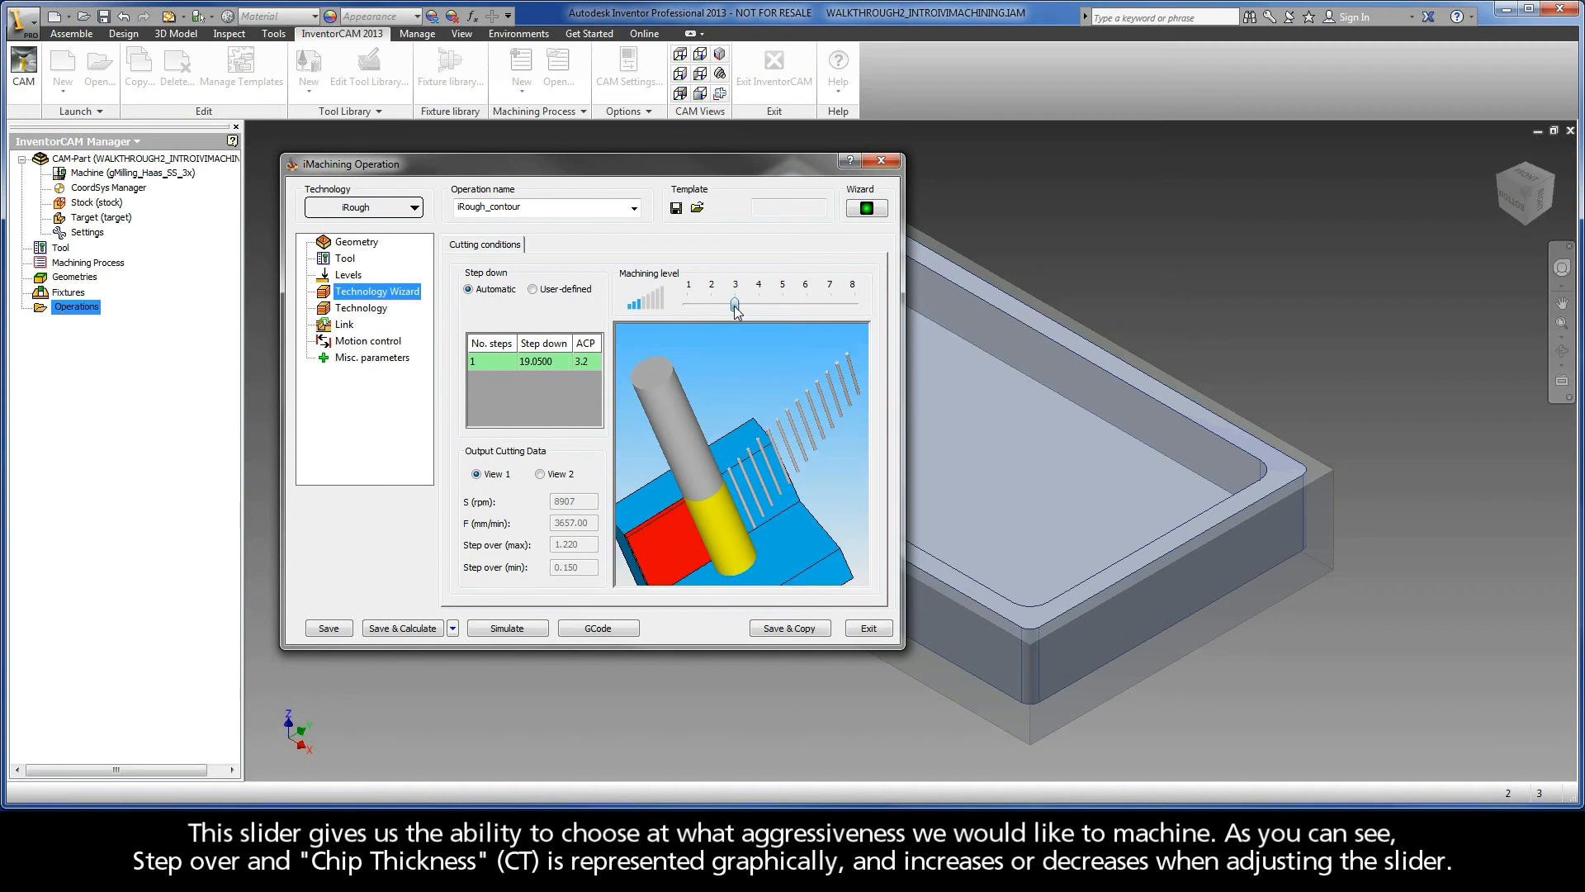
pyautogui.moveTo(742, 306)
pyautogui.mouseDown()
pyautogui.moveTo(857, 307)
pyautogui.moveTo(685, 307)
pyautogui.moveTo(738, 307)
pyautogui.mouseUp()
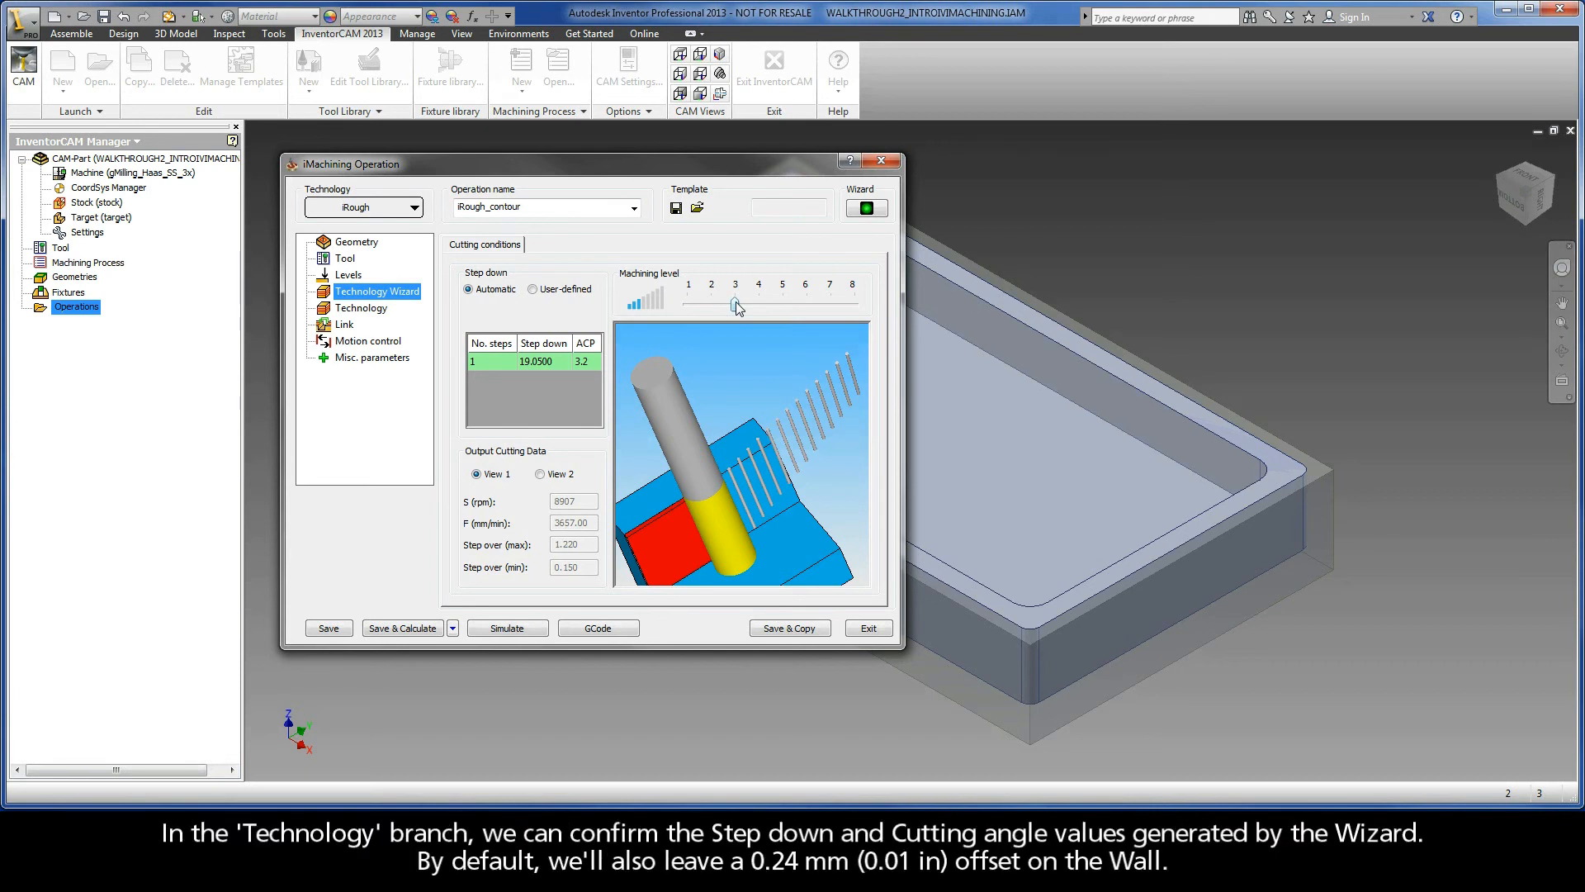
pyautogui.click(375, 309)
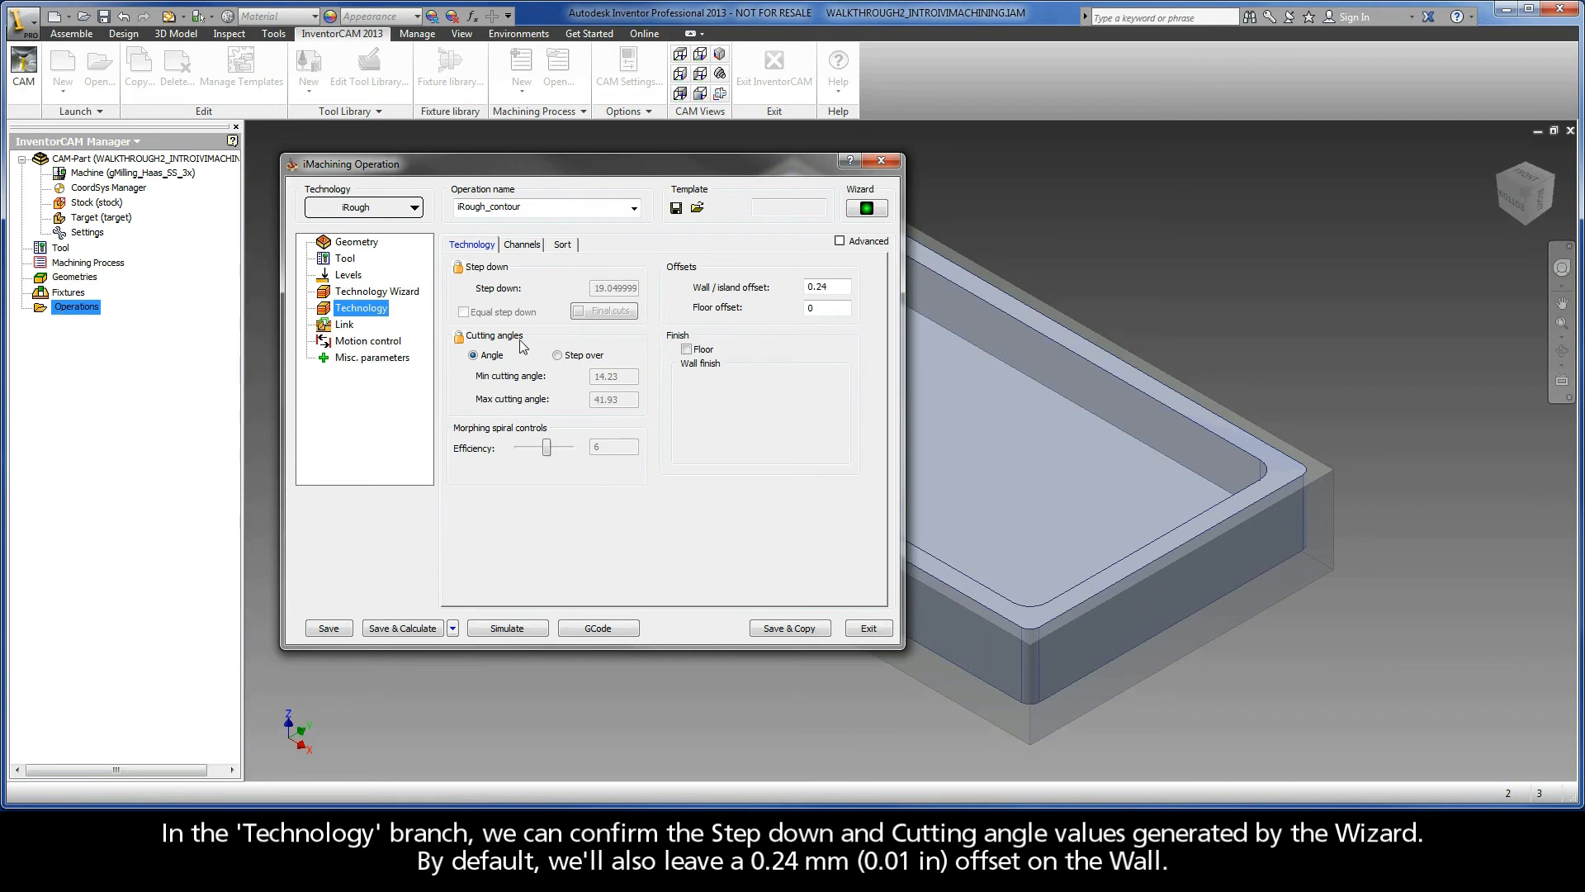
pyautogui.click(835, 285)
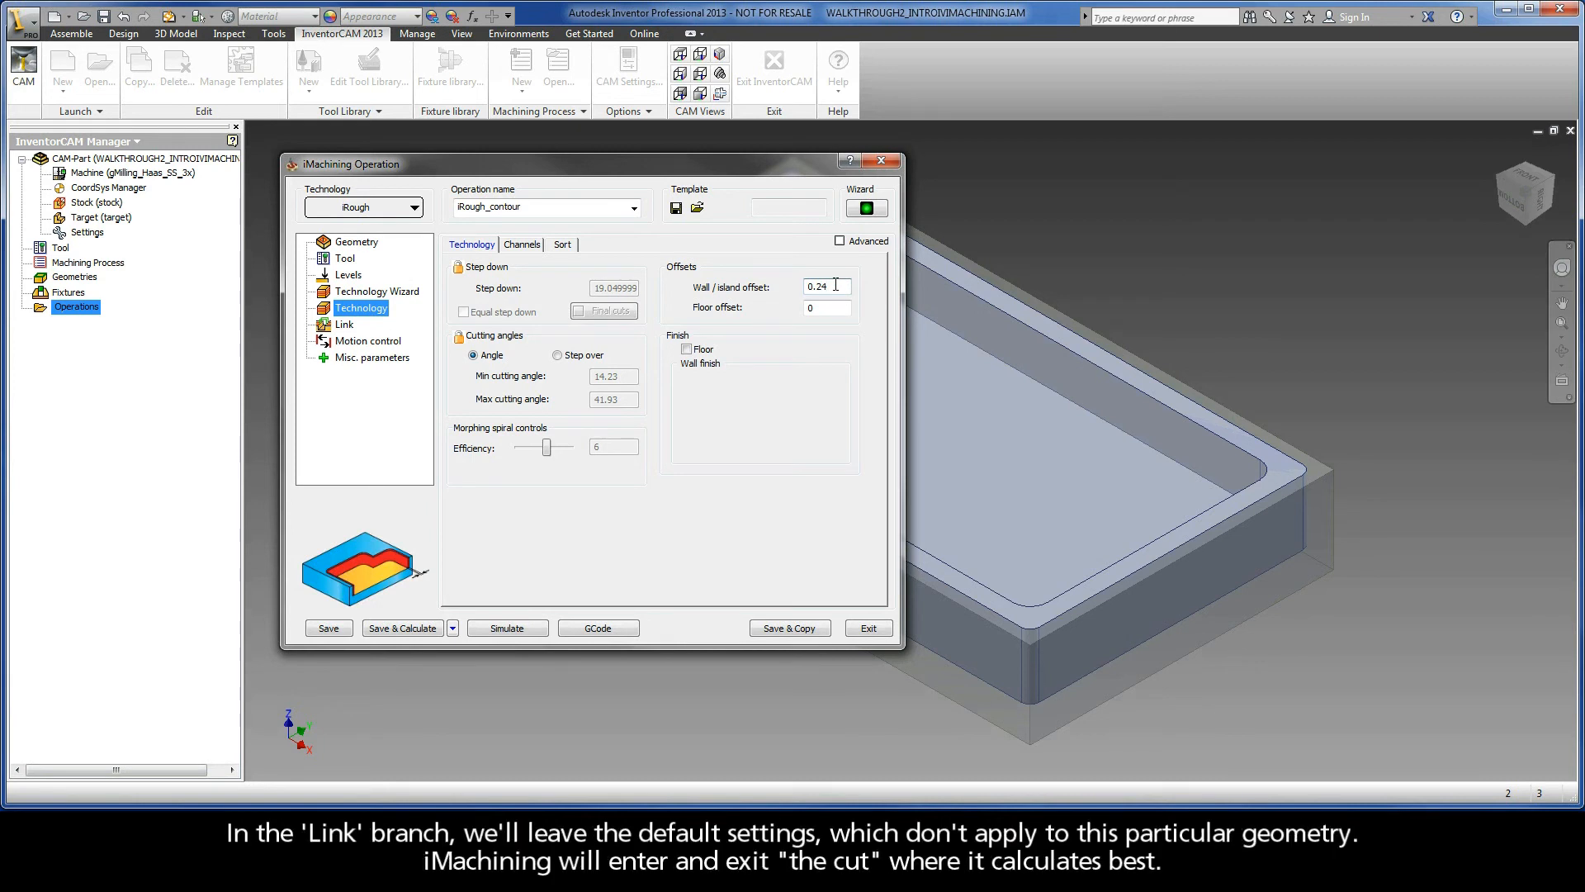
pyautogui.click(347, 326)
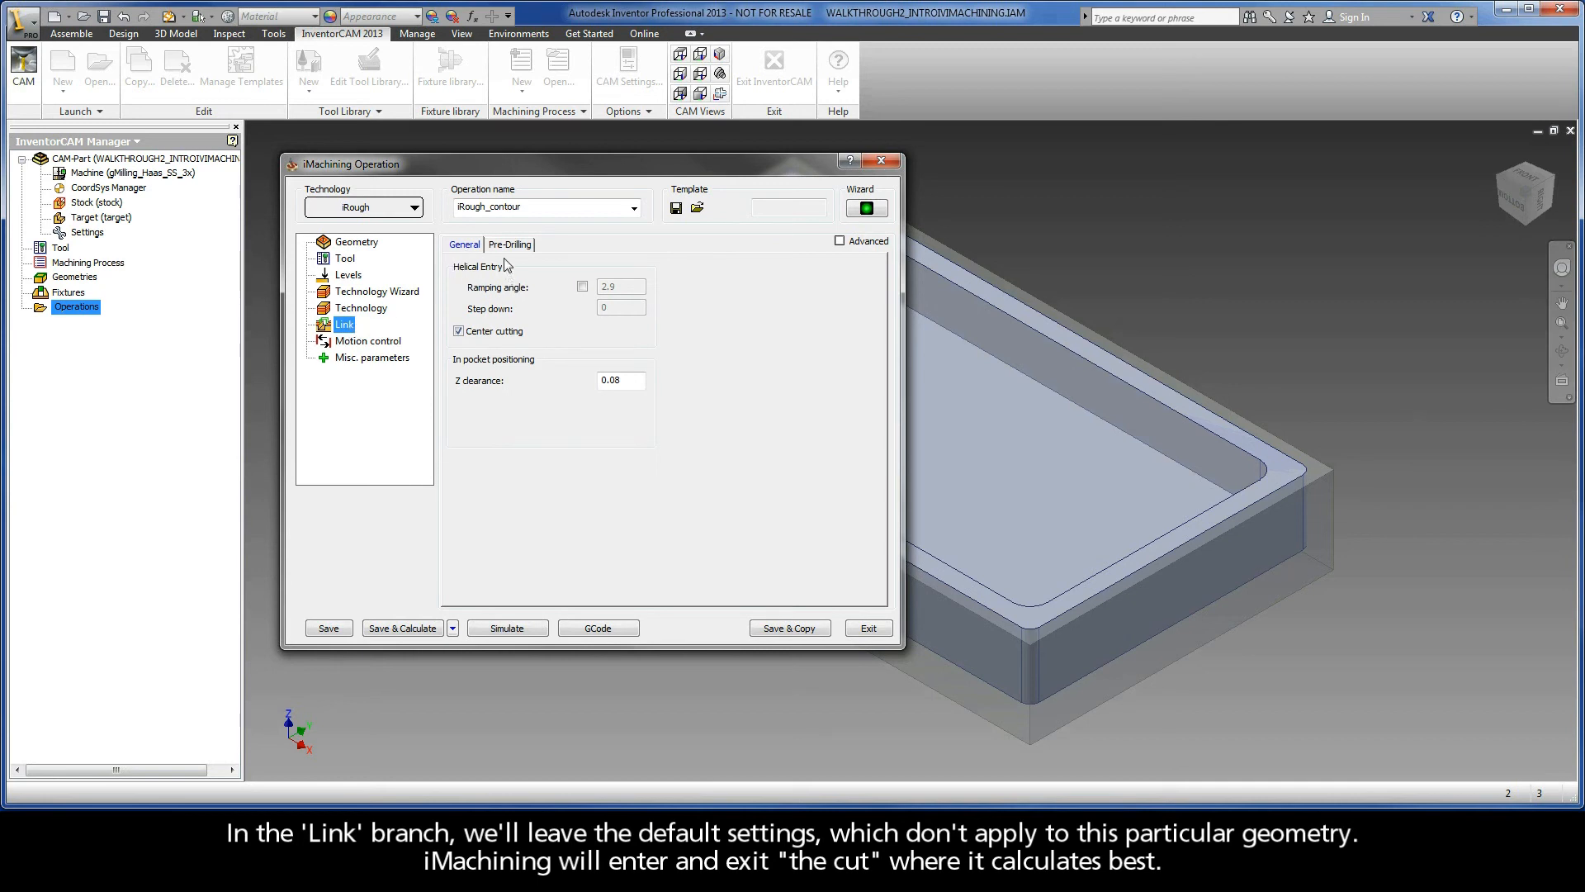
# Step: Rename the operation iRough_OutsideContour, save it and calculate its tool path
pyautogui.doubleClick(494, 209)
pyautogui.click(495, 208)
pyautogui.press('Delete')
pyautogui.write('Outside')
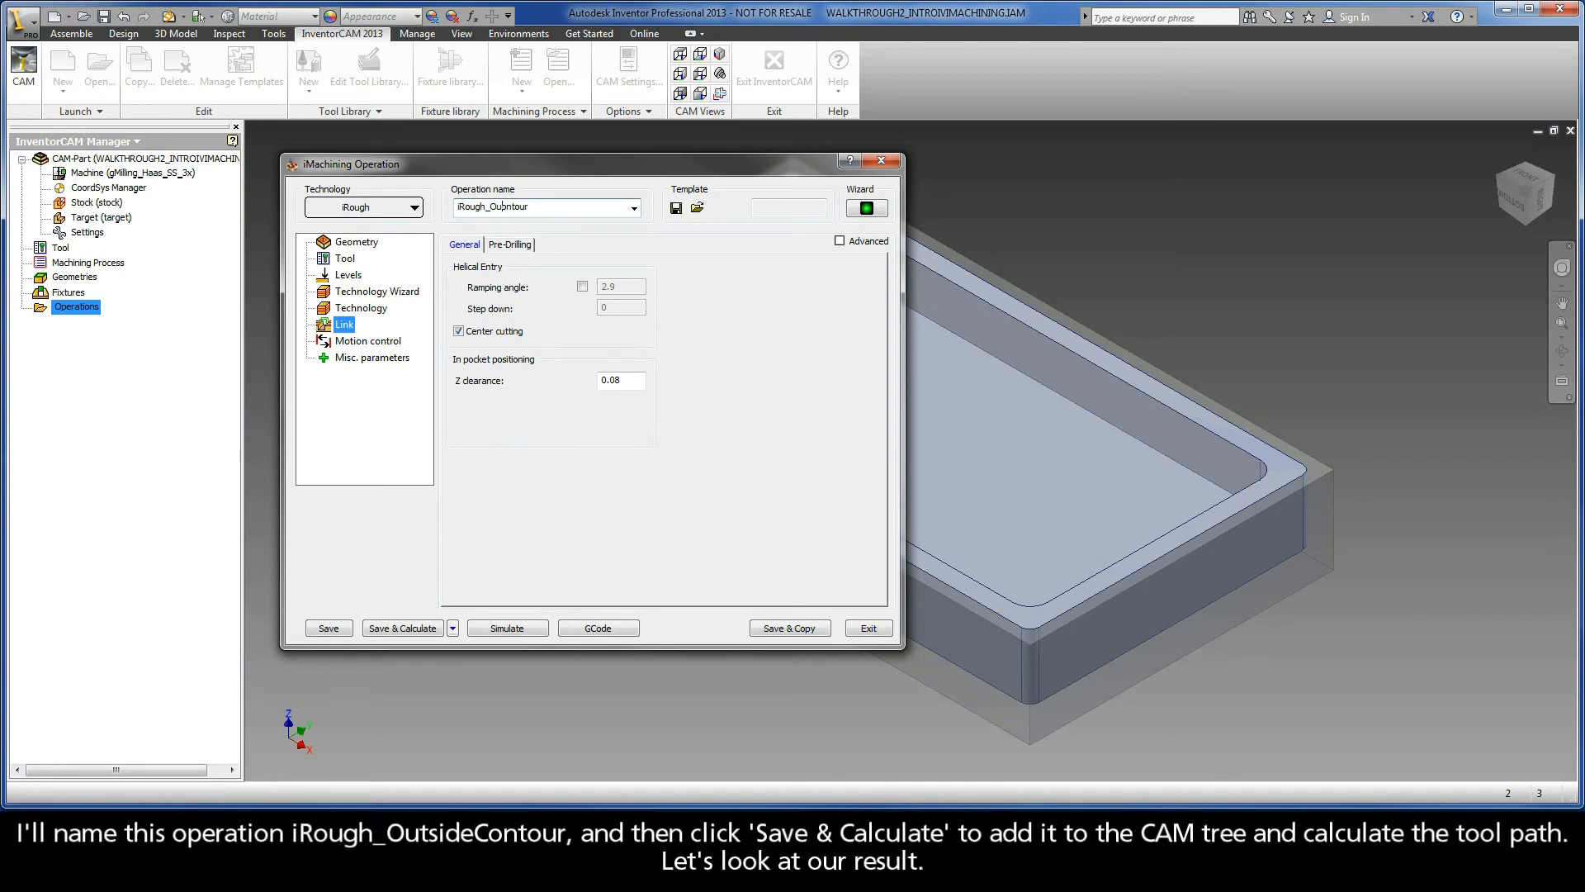
pyautogui.write('Co')
pyautogui.click(403, 630)
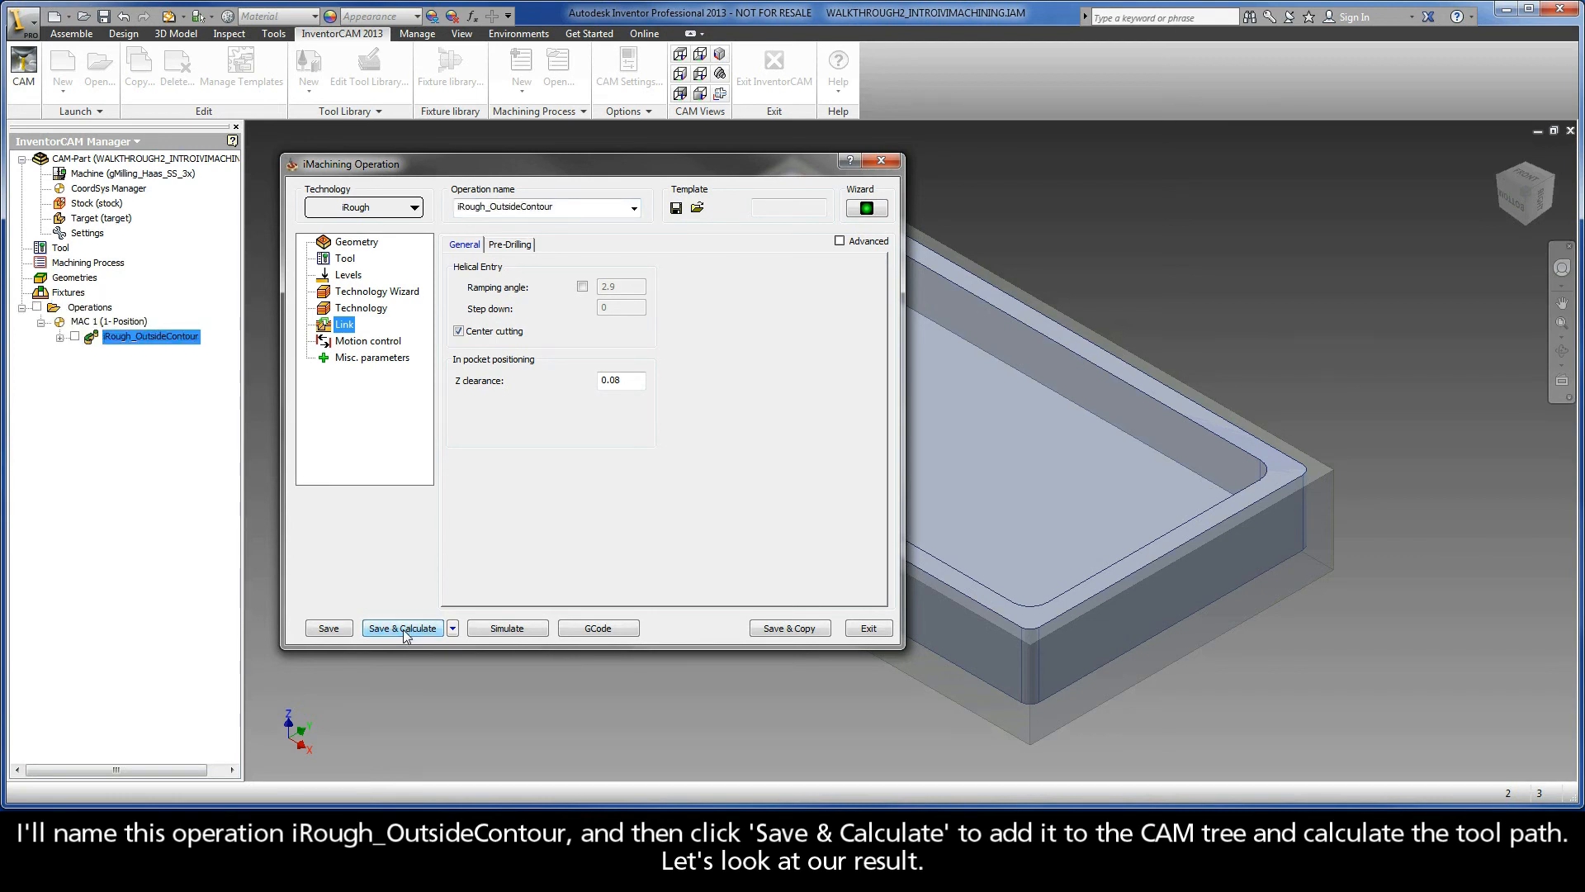
# Step: Simulate the outside contour's wireframe tool path in Host CAD mode, and exit both the simulation and the operation
pyautogui.click(503, 629)
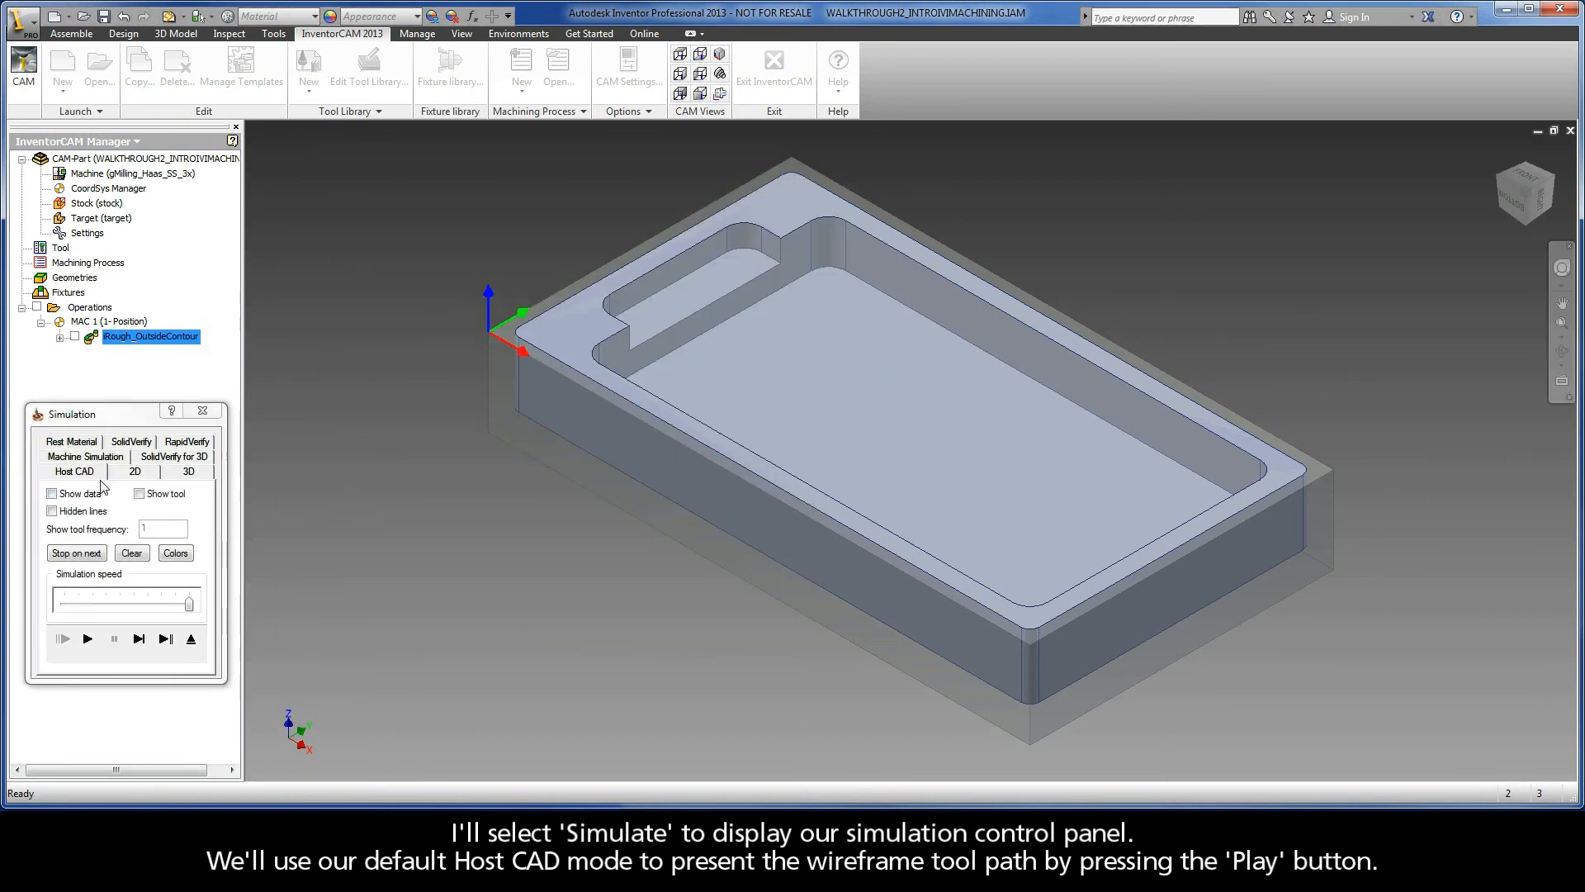
pyautogui.click(88, 639)
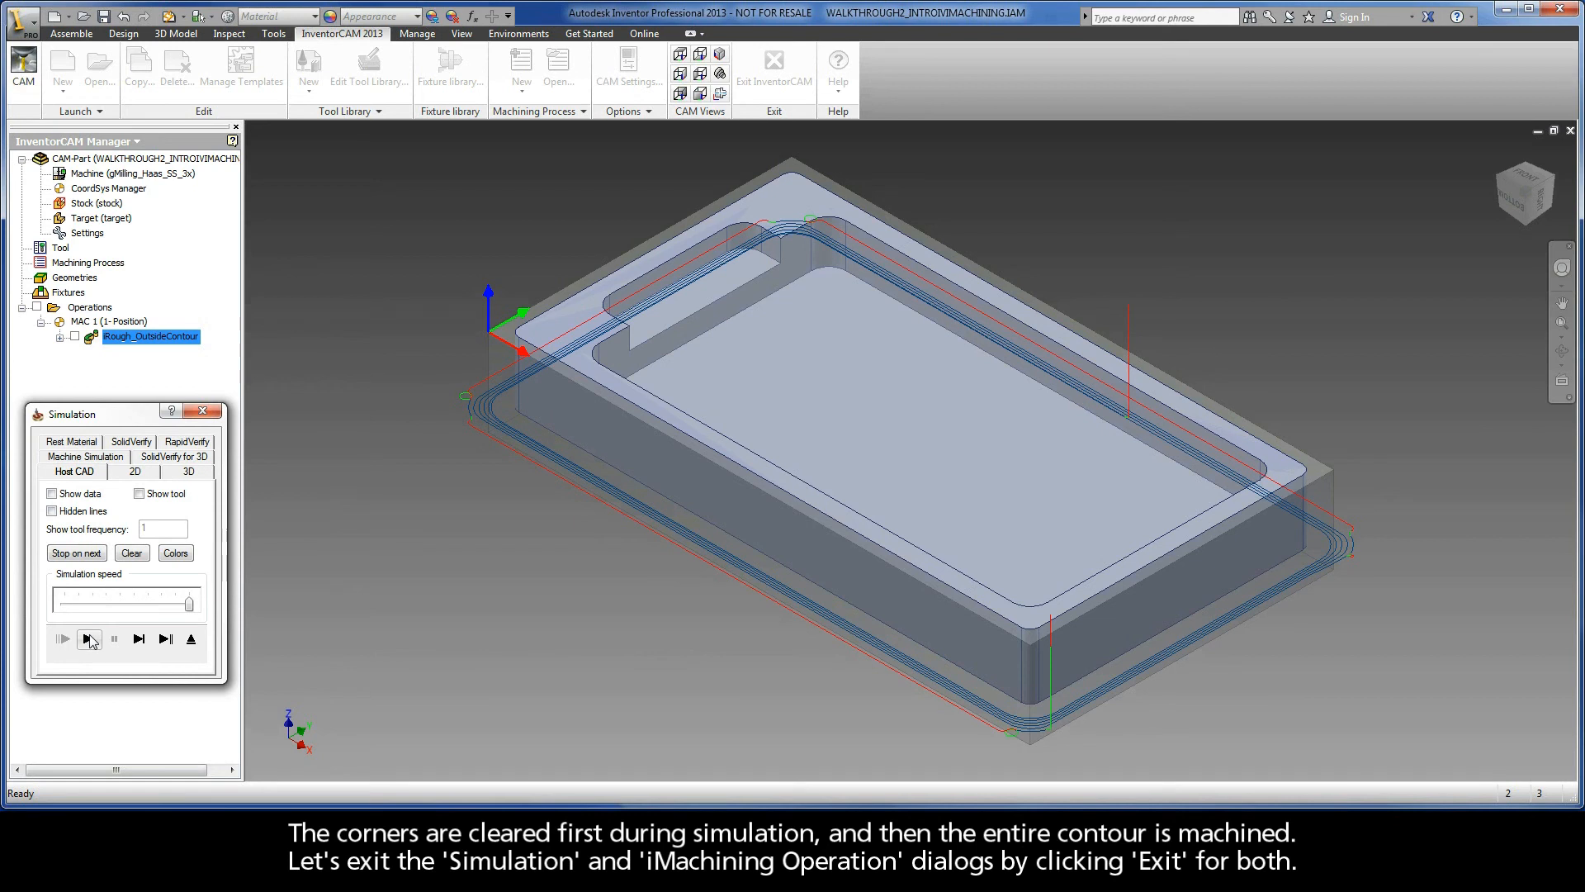
pyautogui.click(191, 641)
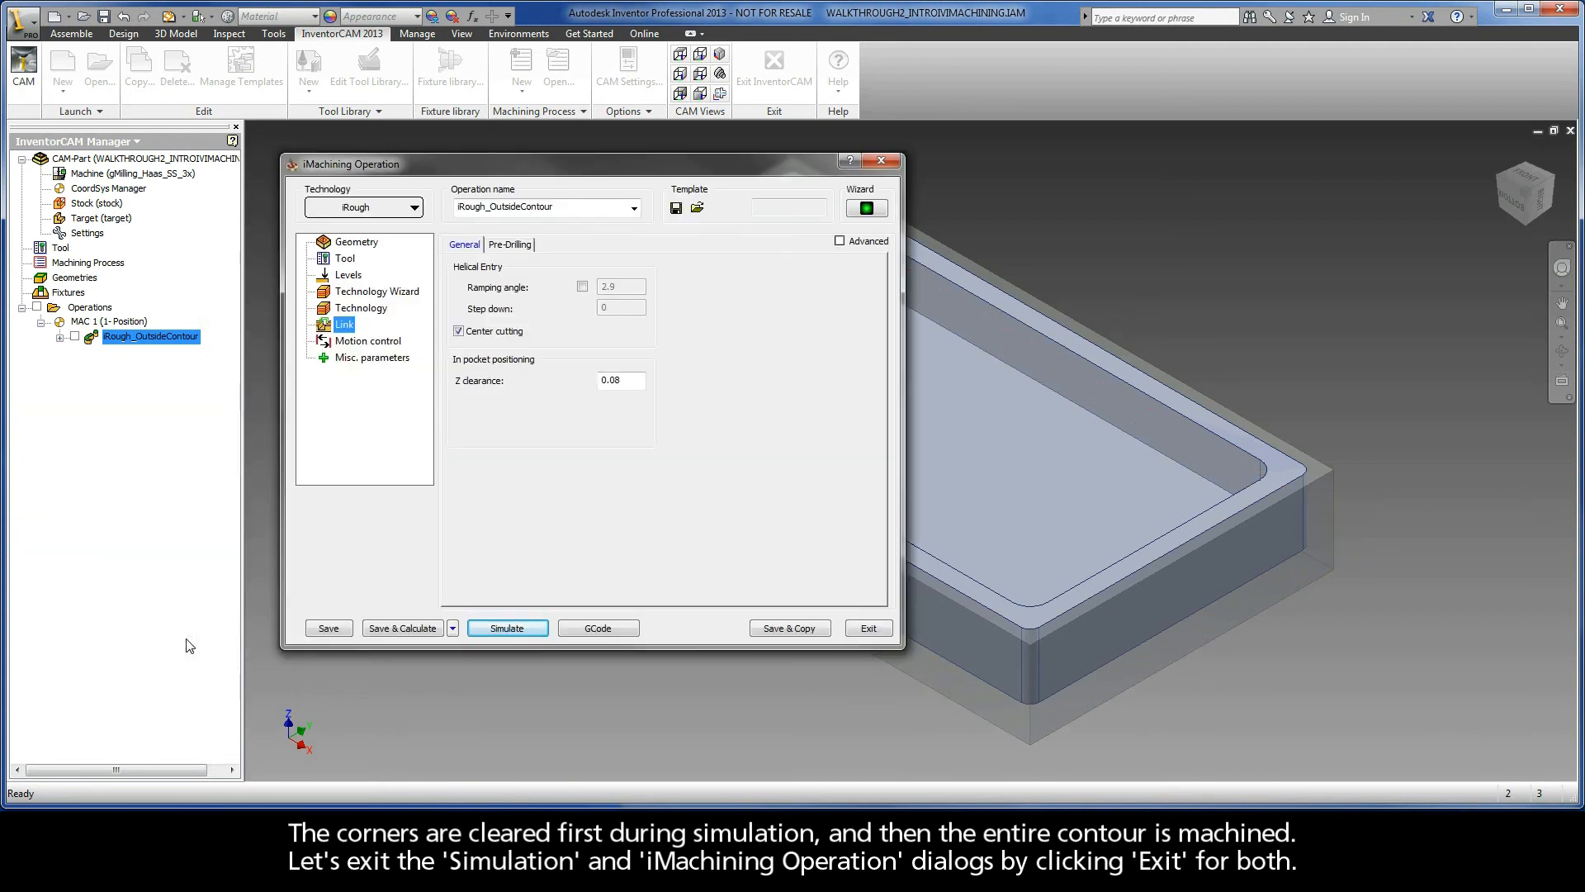
pyautogui.click(868, 629)
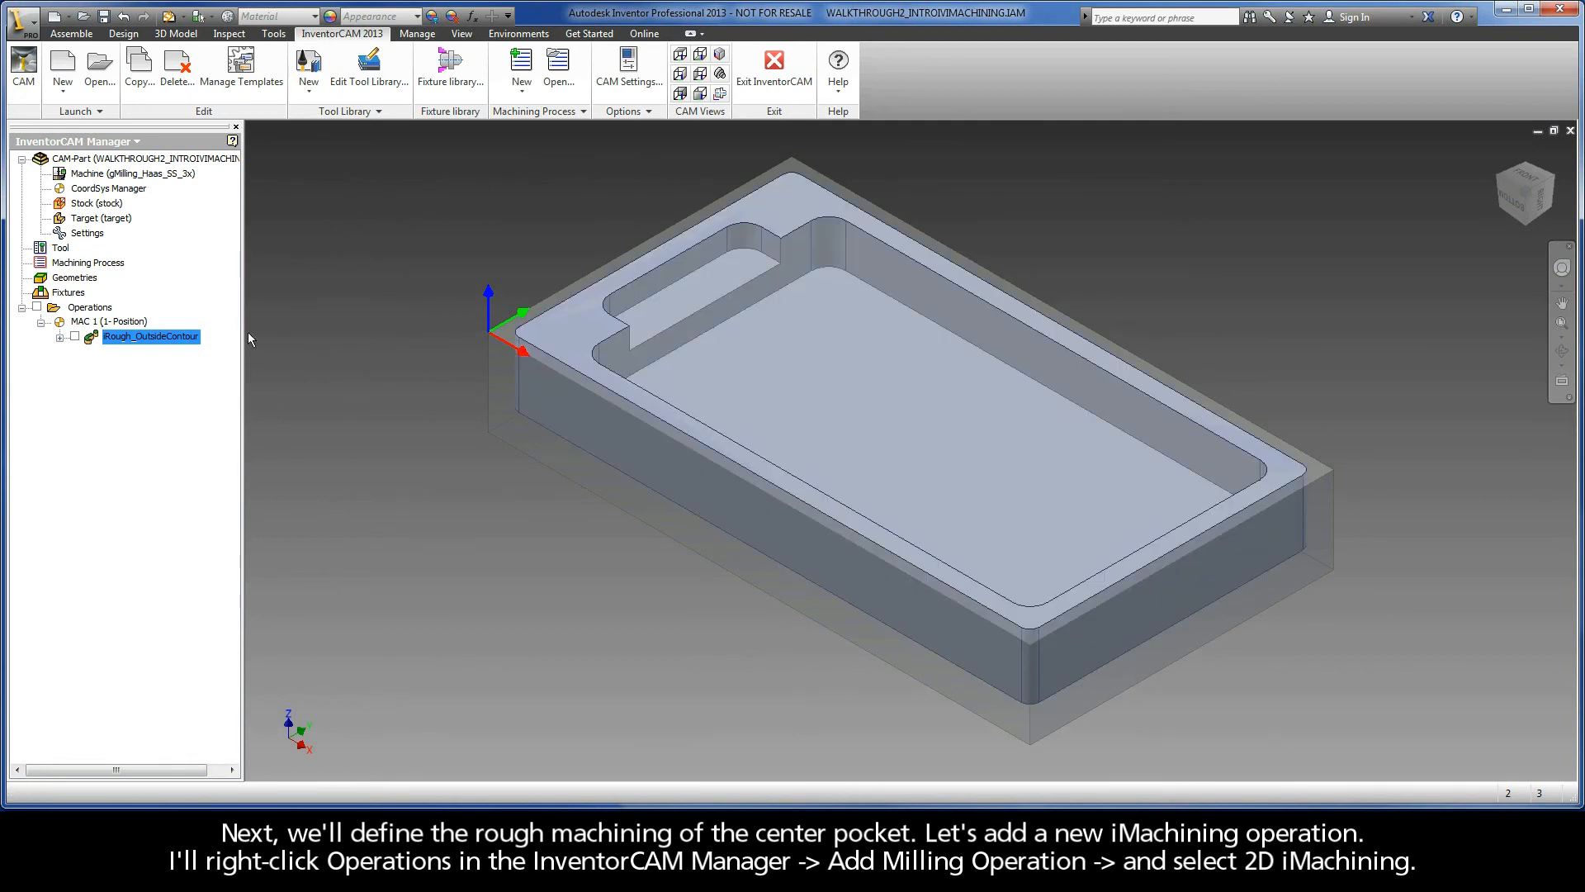
# Step: Add a new 2D iMachining milling operation for the center pocket
pyautogui.rightClick(101, 307)
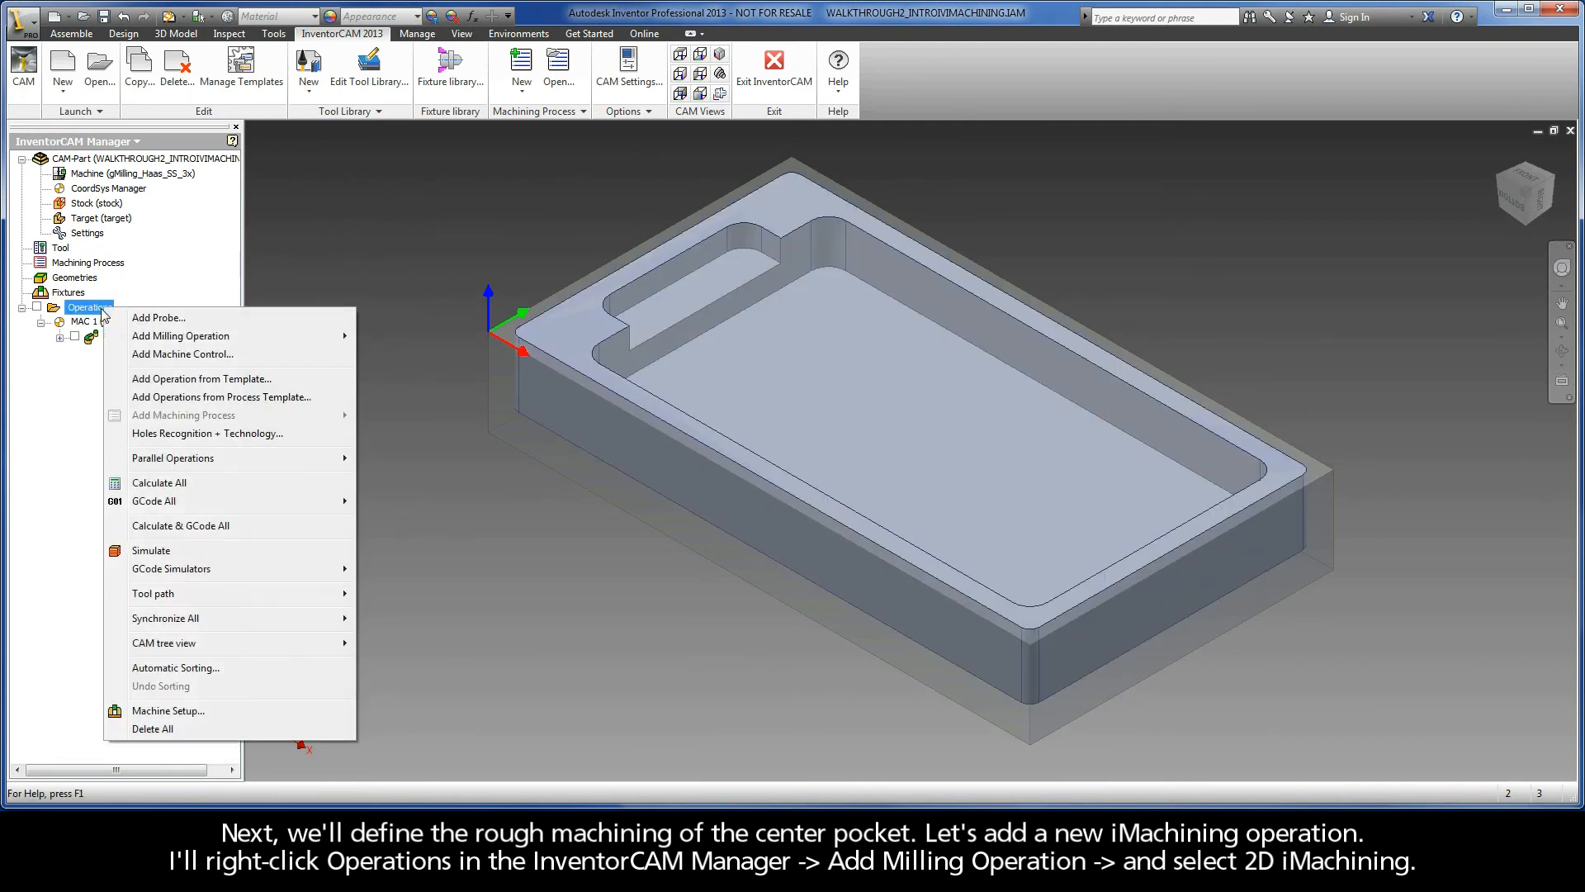
pyautogui.moveTo(216, 338)
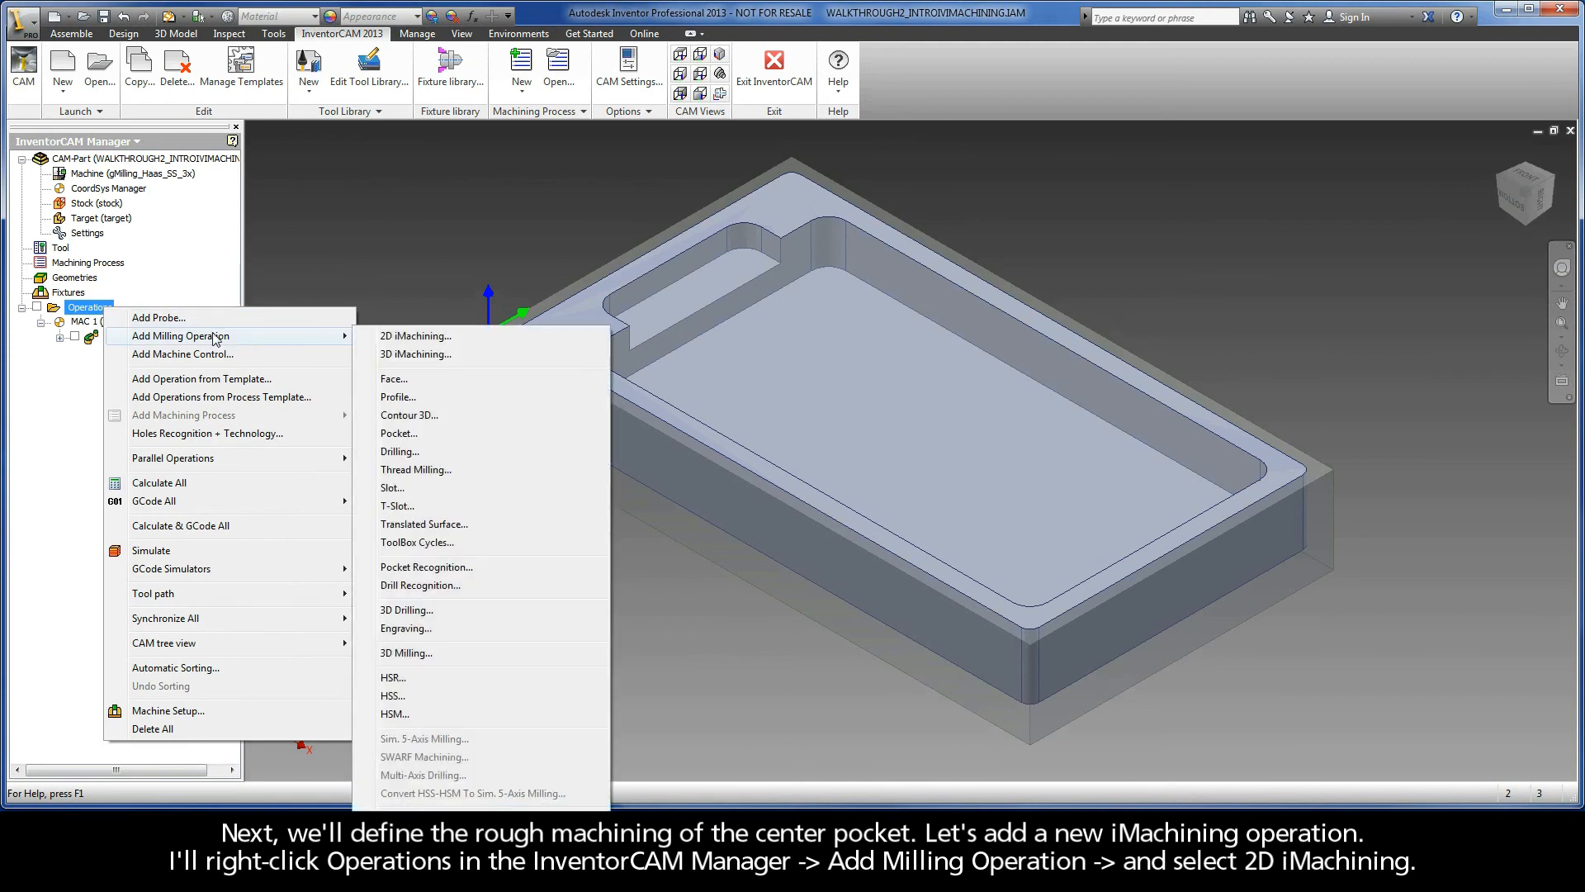
pyautogui.click(408, 337)
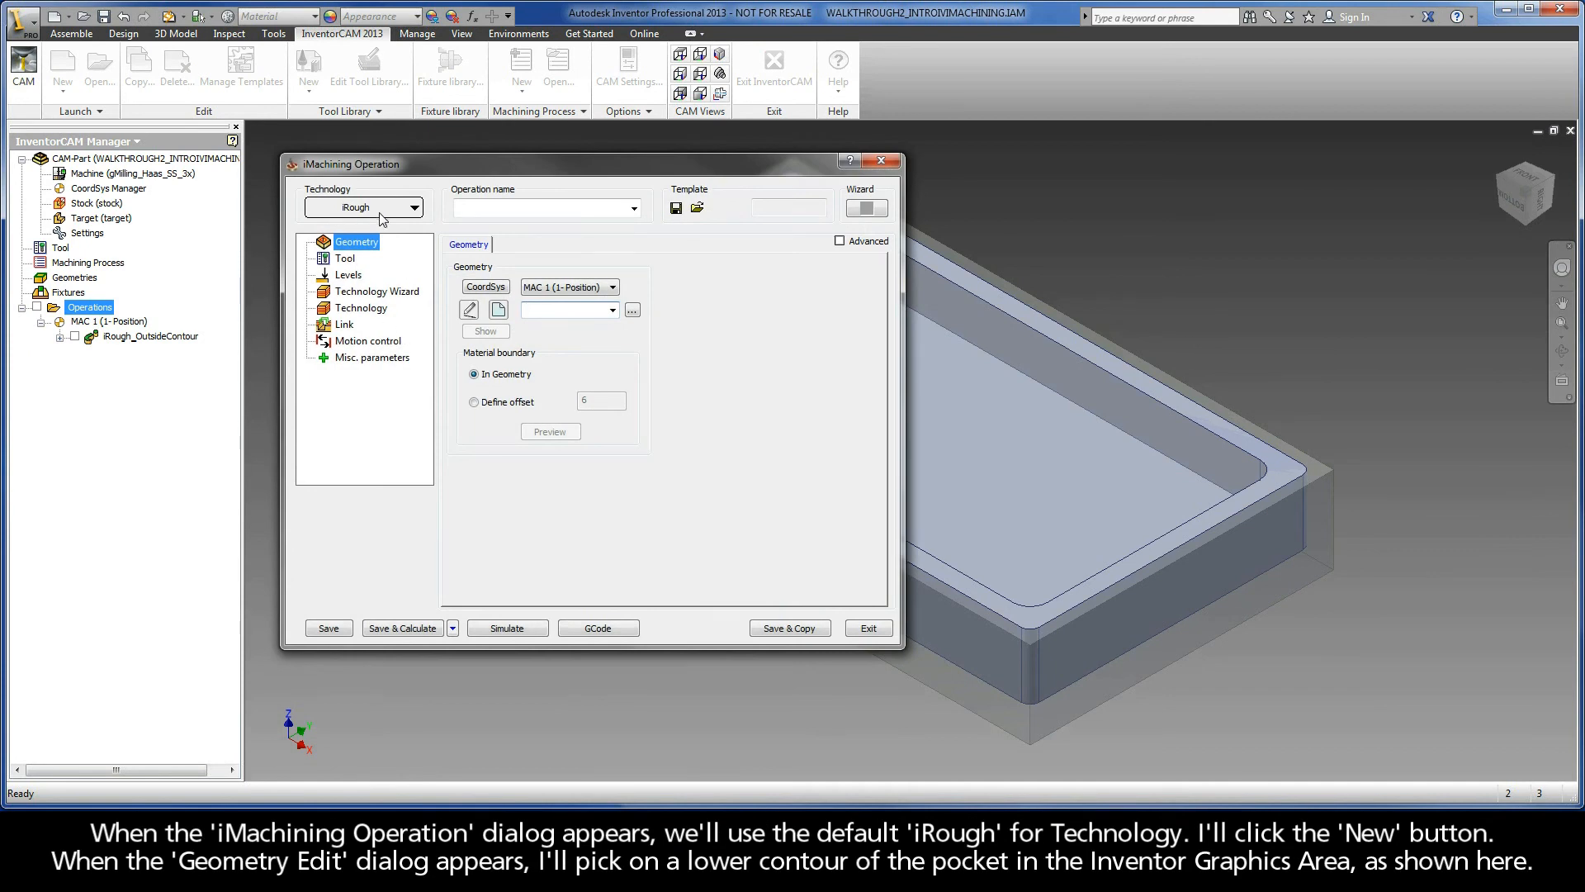
# Step: Define the iRough geometry from the center pocket's lower contour, closing the chain with Auto-constant Z and accepting it
pyautogui.click(497, 312)
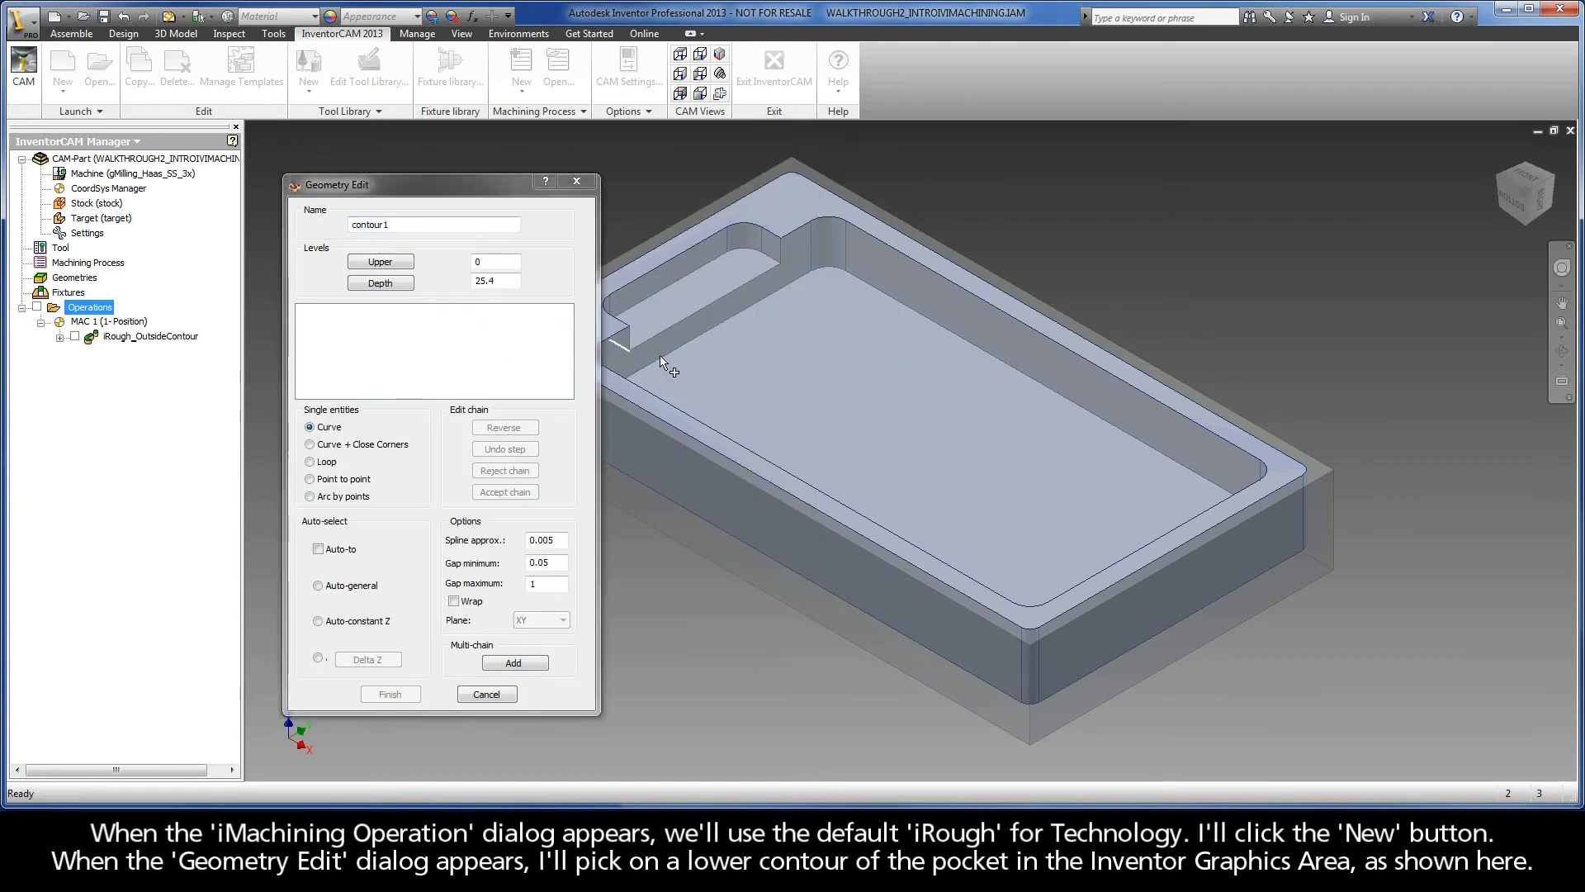
pyautogui.click(1170, 460)
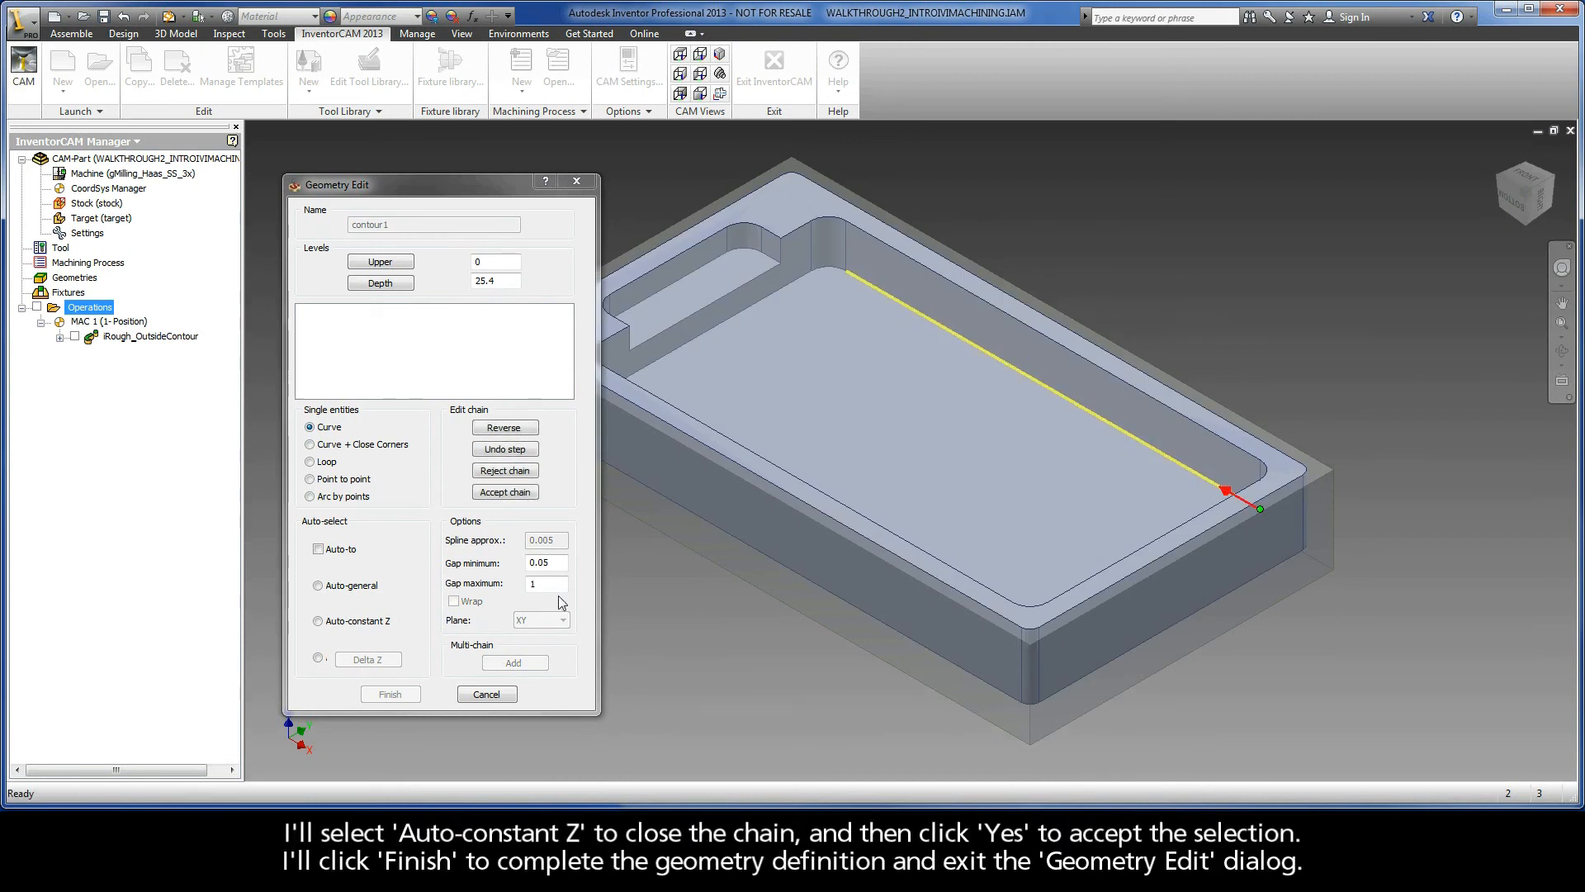
pyautogui.click(349, 625)
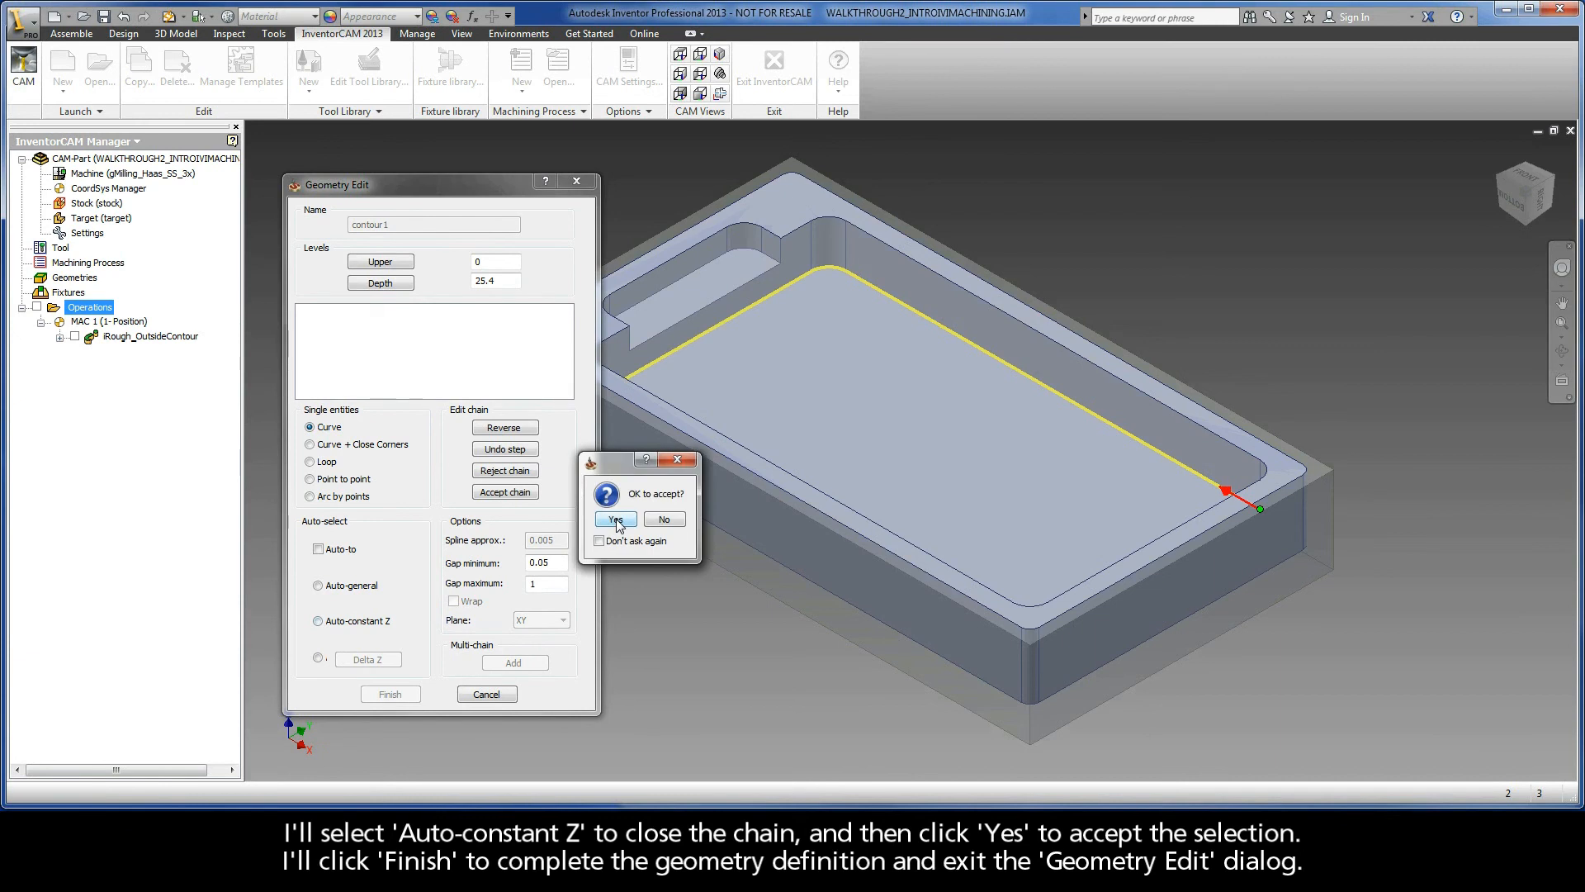
pyautogui.click(616, 520)
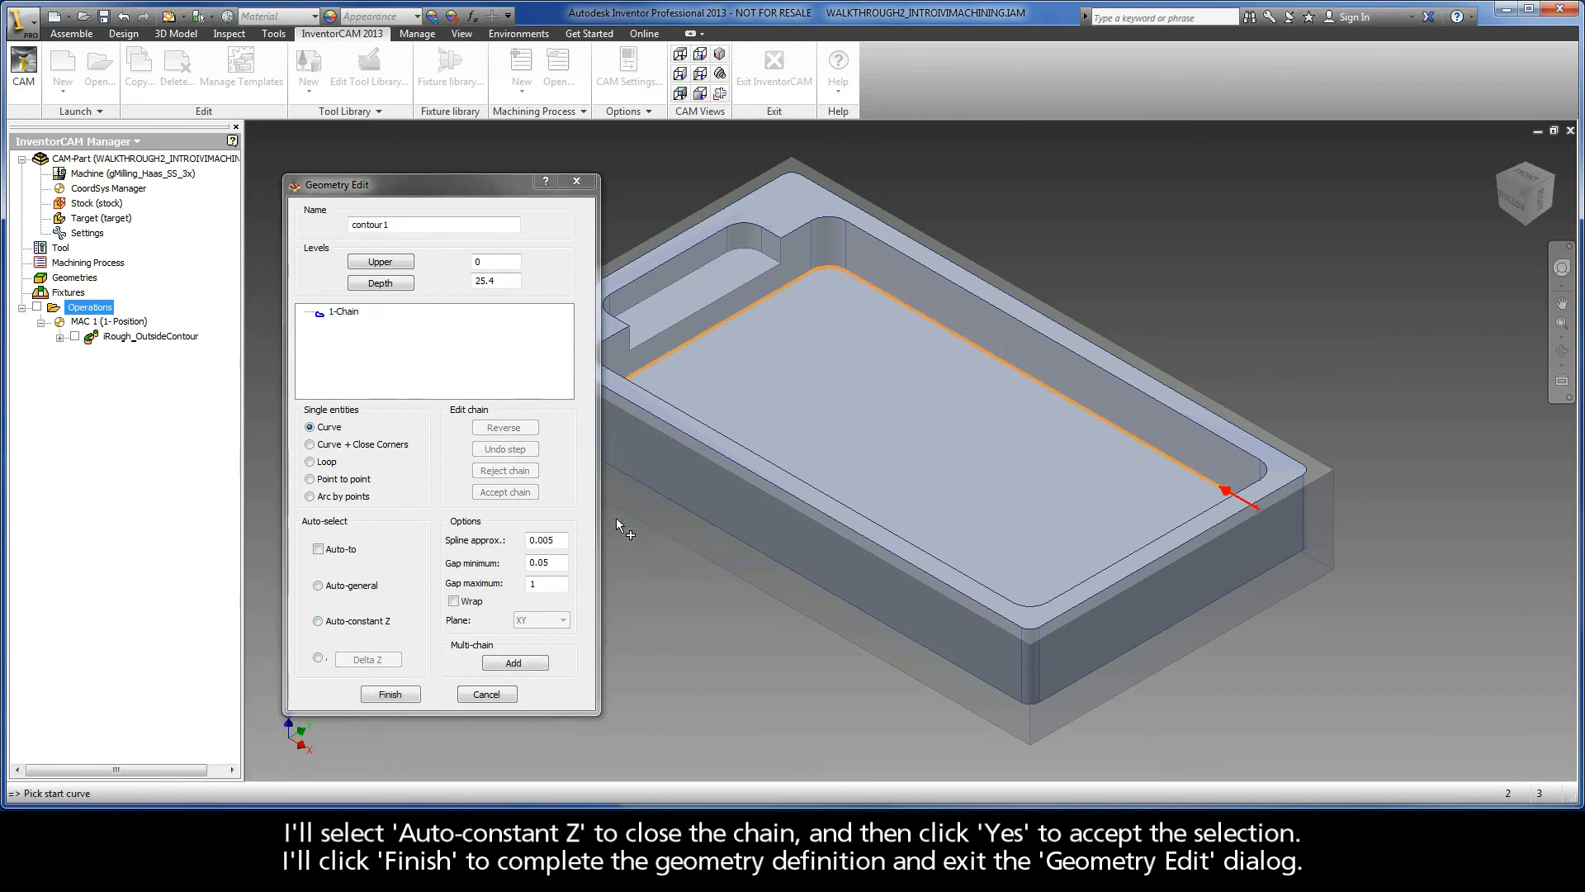
pyautogui.click(389, 694)
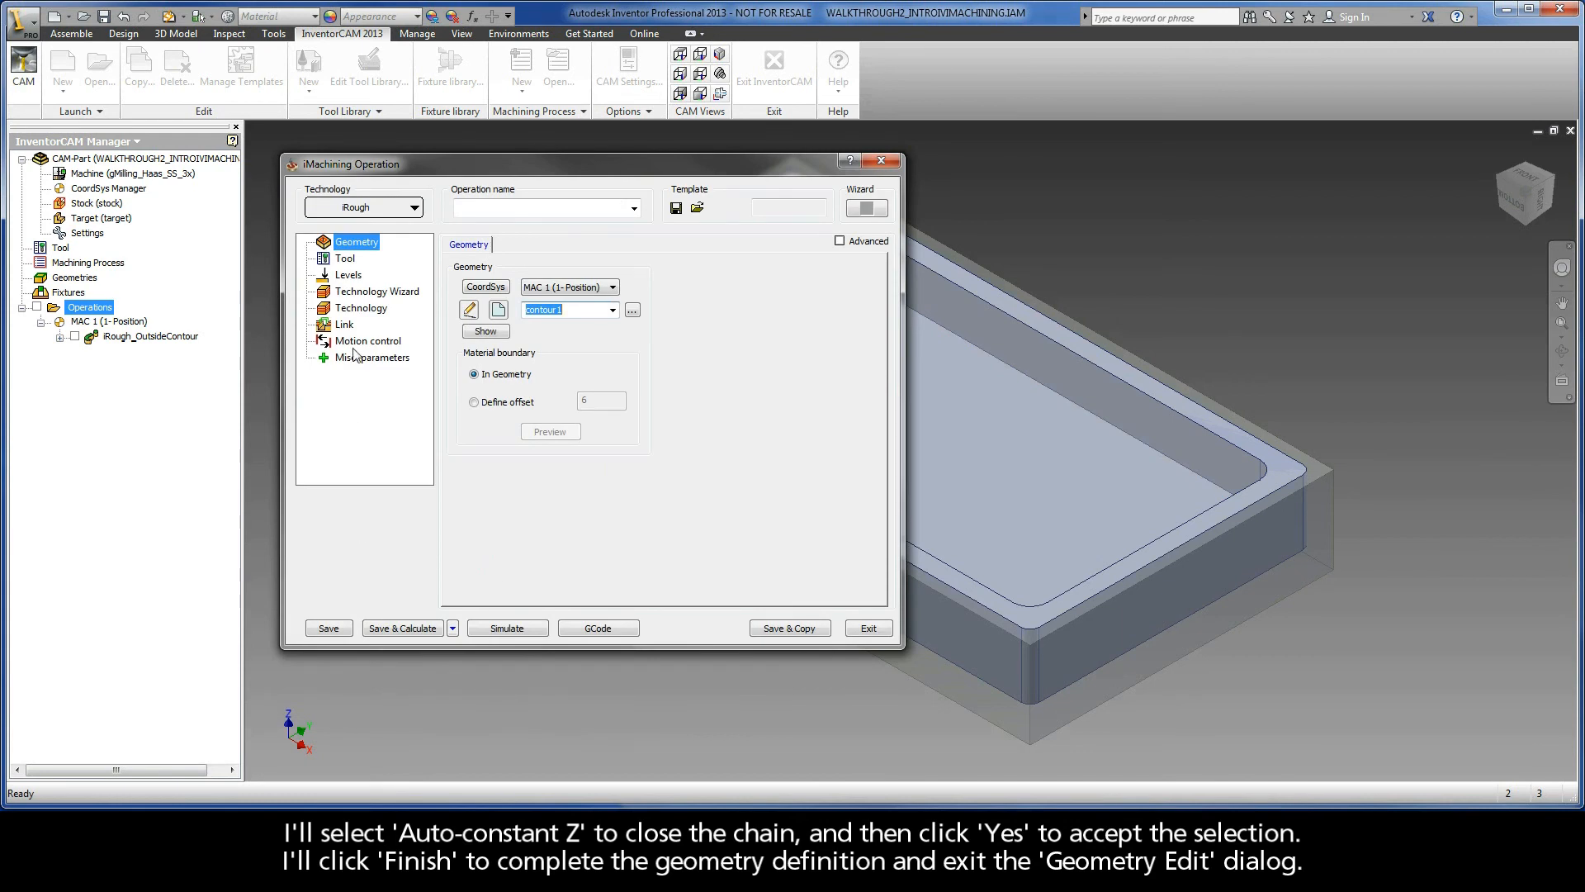
# Step: Assign the existing 9.5 mm end mill, tool number 1, to the center pocket operation
pyautogui.click(345, 258)
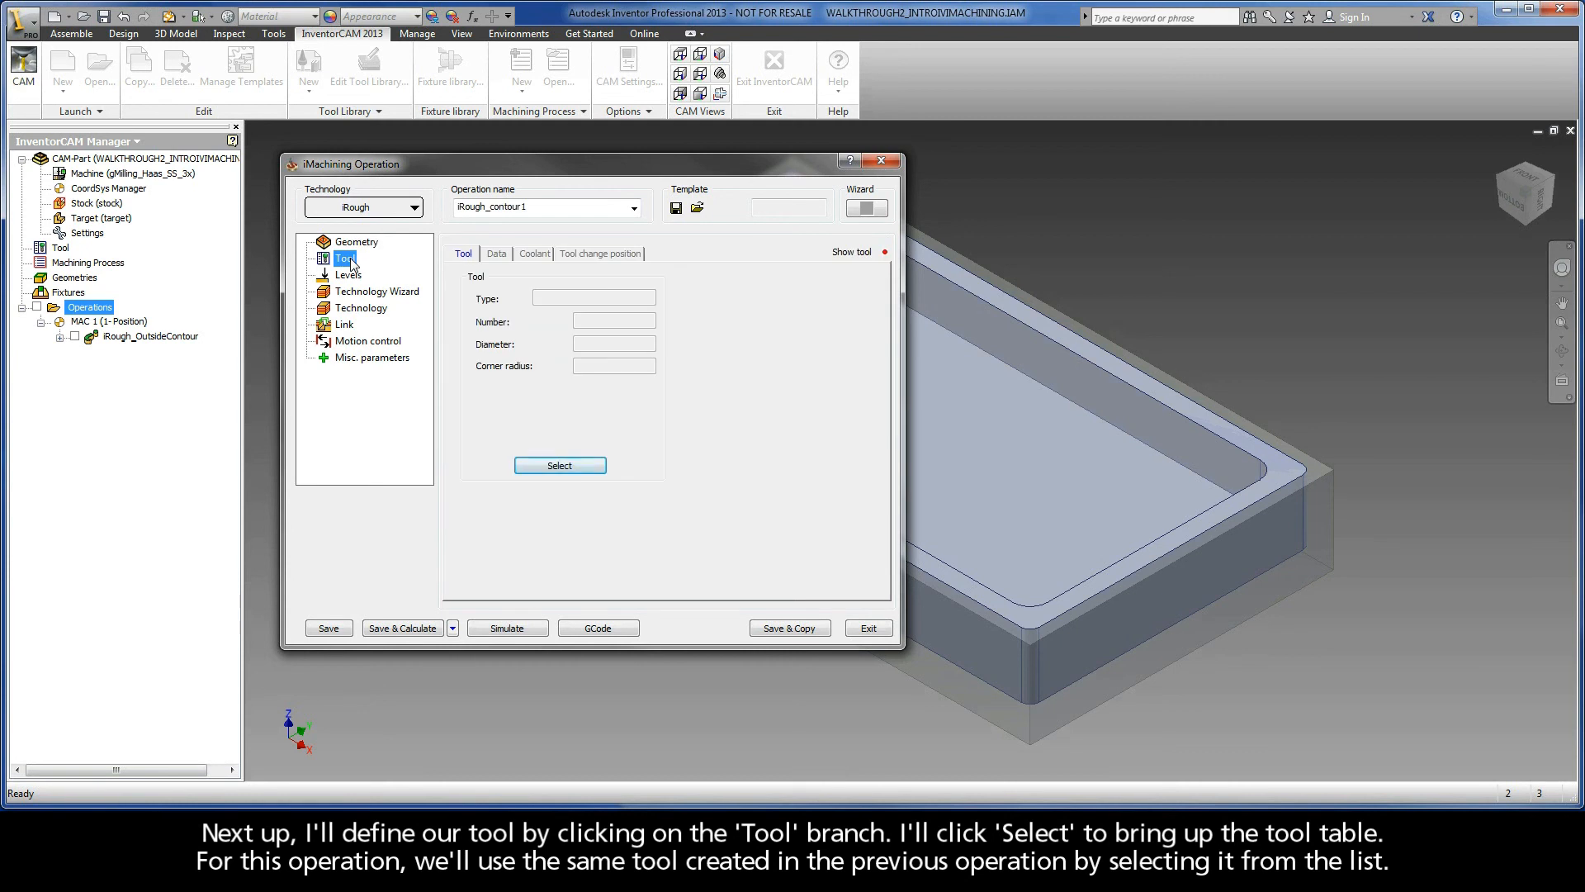
pyautogui.click(535, 464)
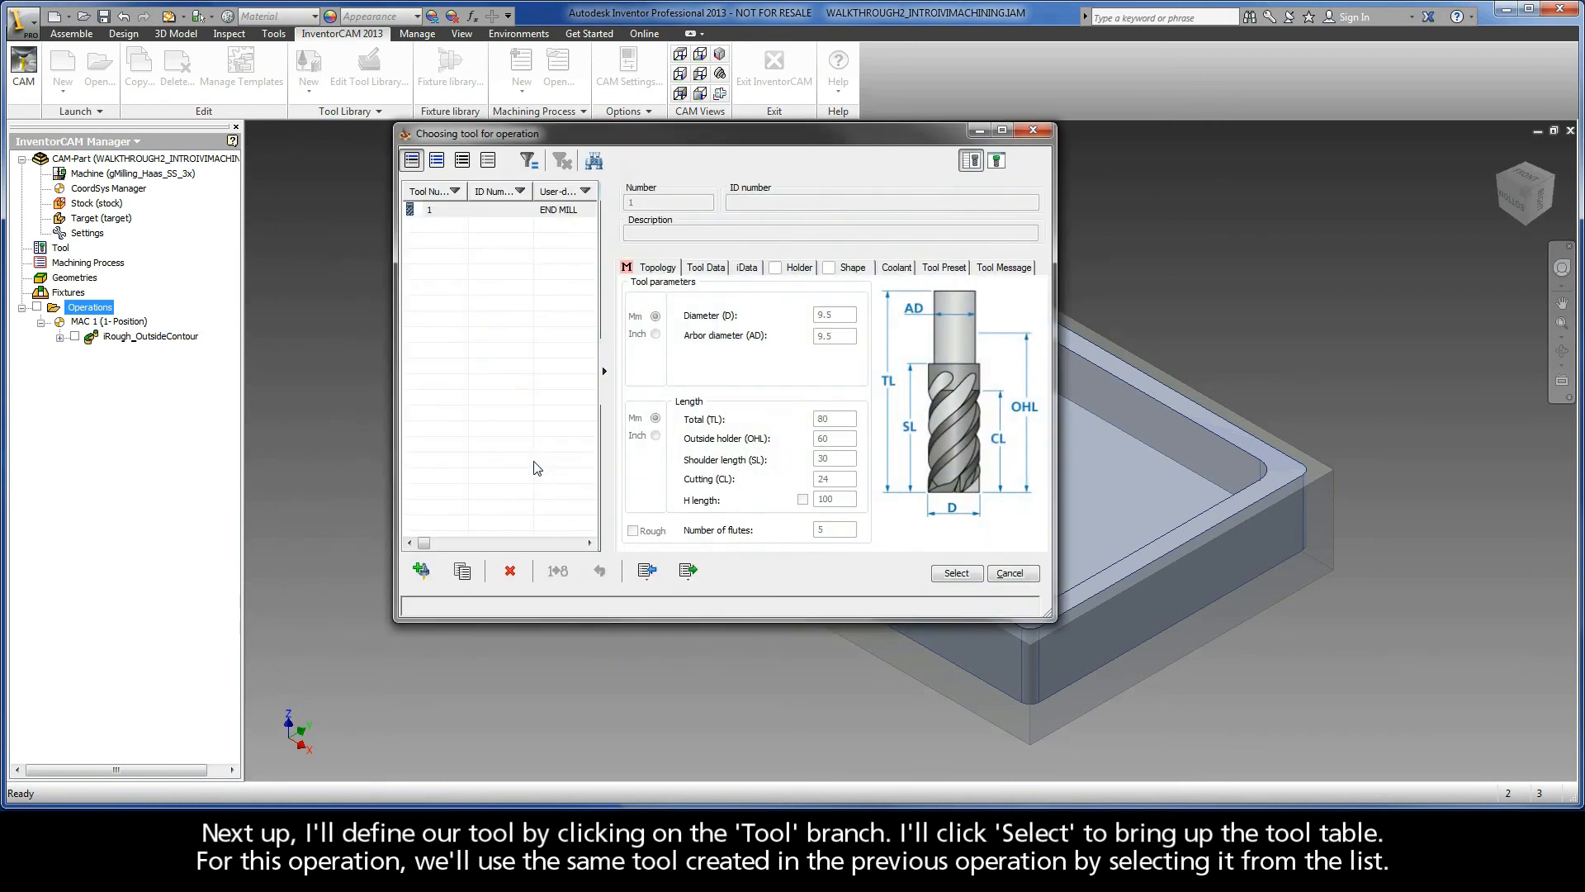
pyautogui.click(578, 211)
pyautogui.click(956, 573)
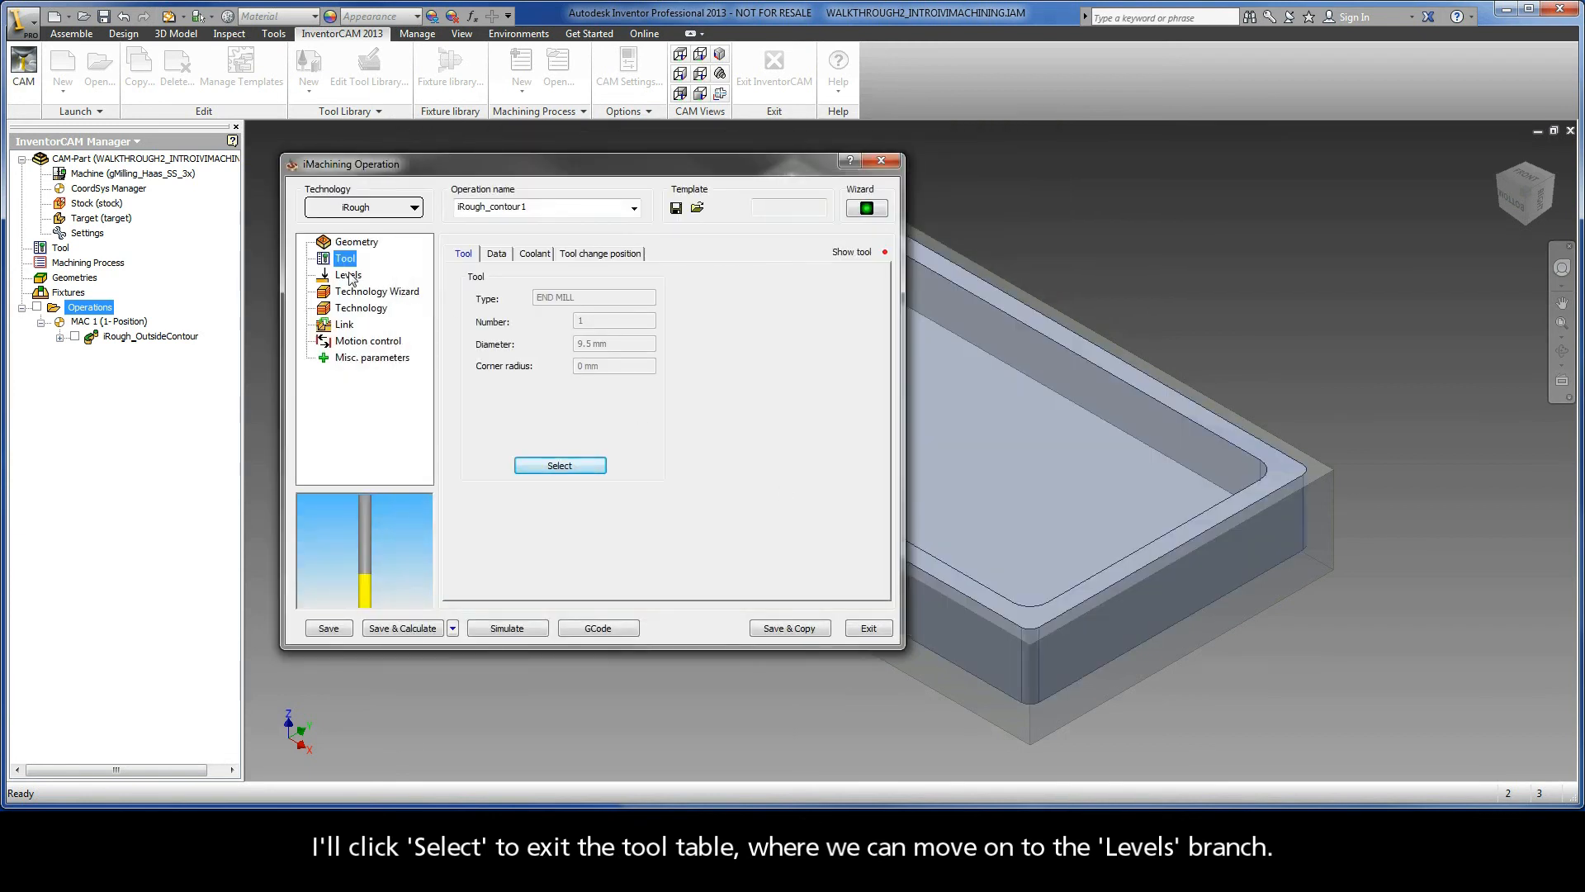
# Step: Define the center pocket operation's upper milling level from the top face of the target model
pyautogui.click(349, 276)
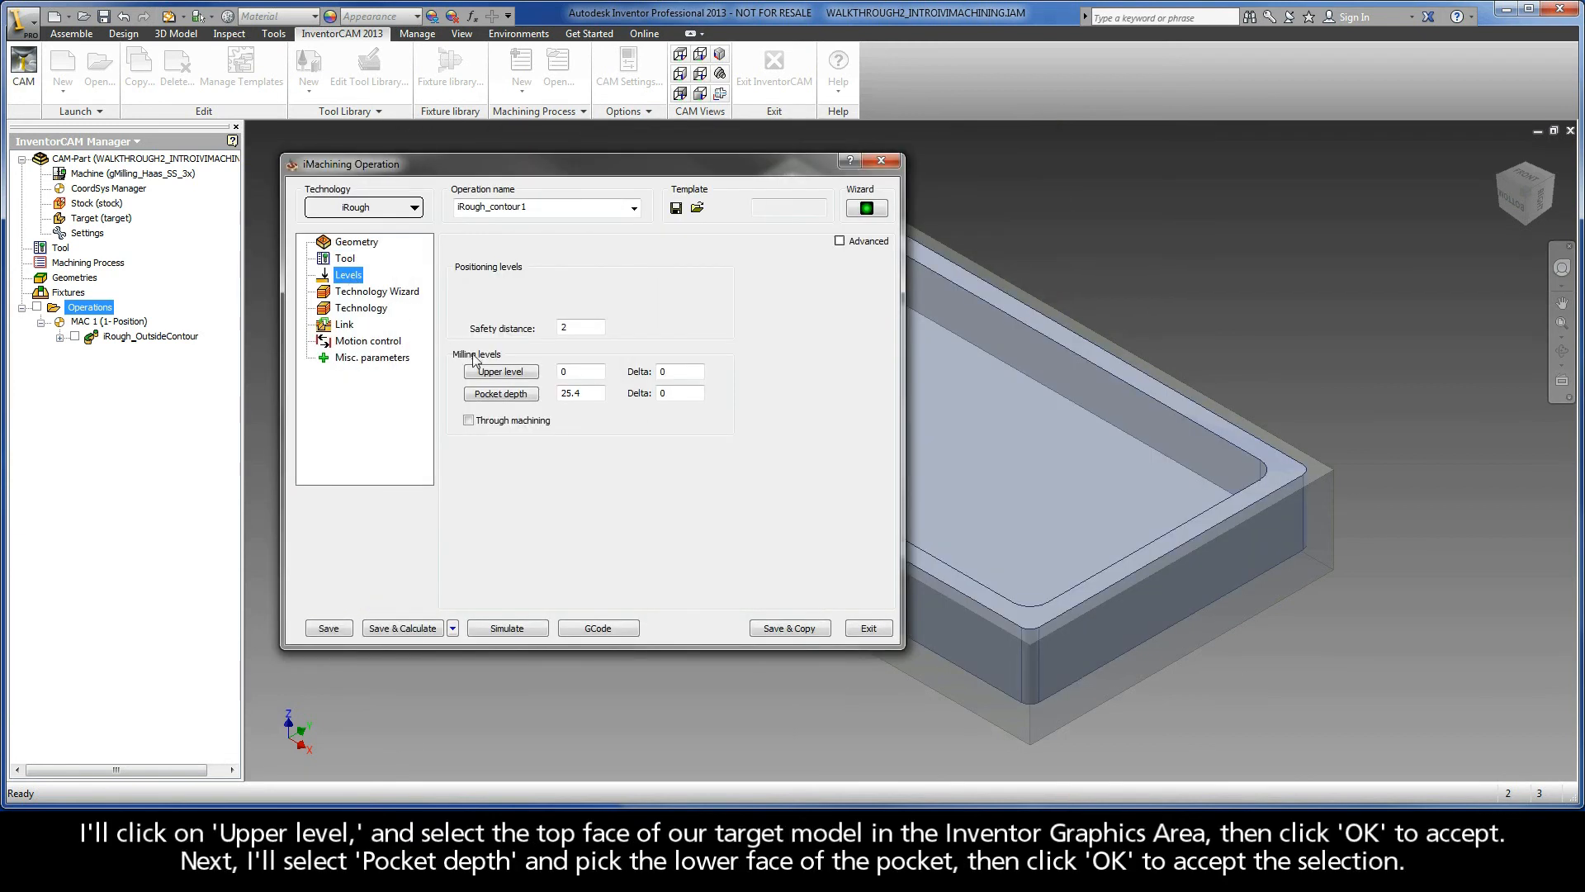
pyautogui.click(499, 372)
pyautogui.rightClick(572, 329)
pyautogui.click(591, 335)
pyautogui.click(591, 335)
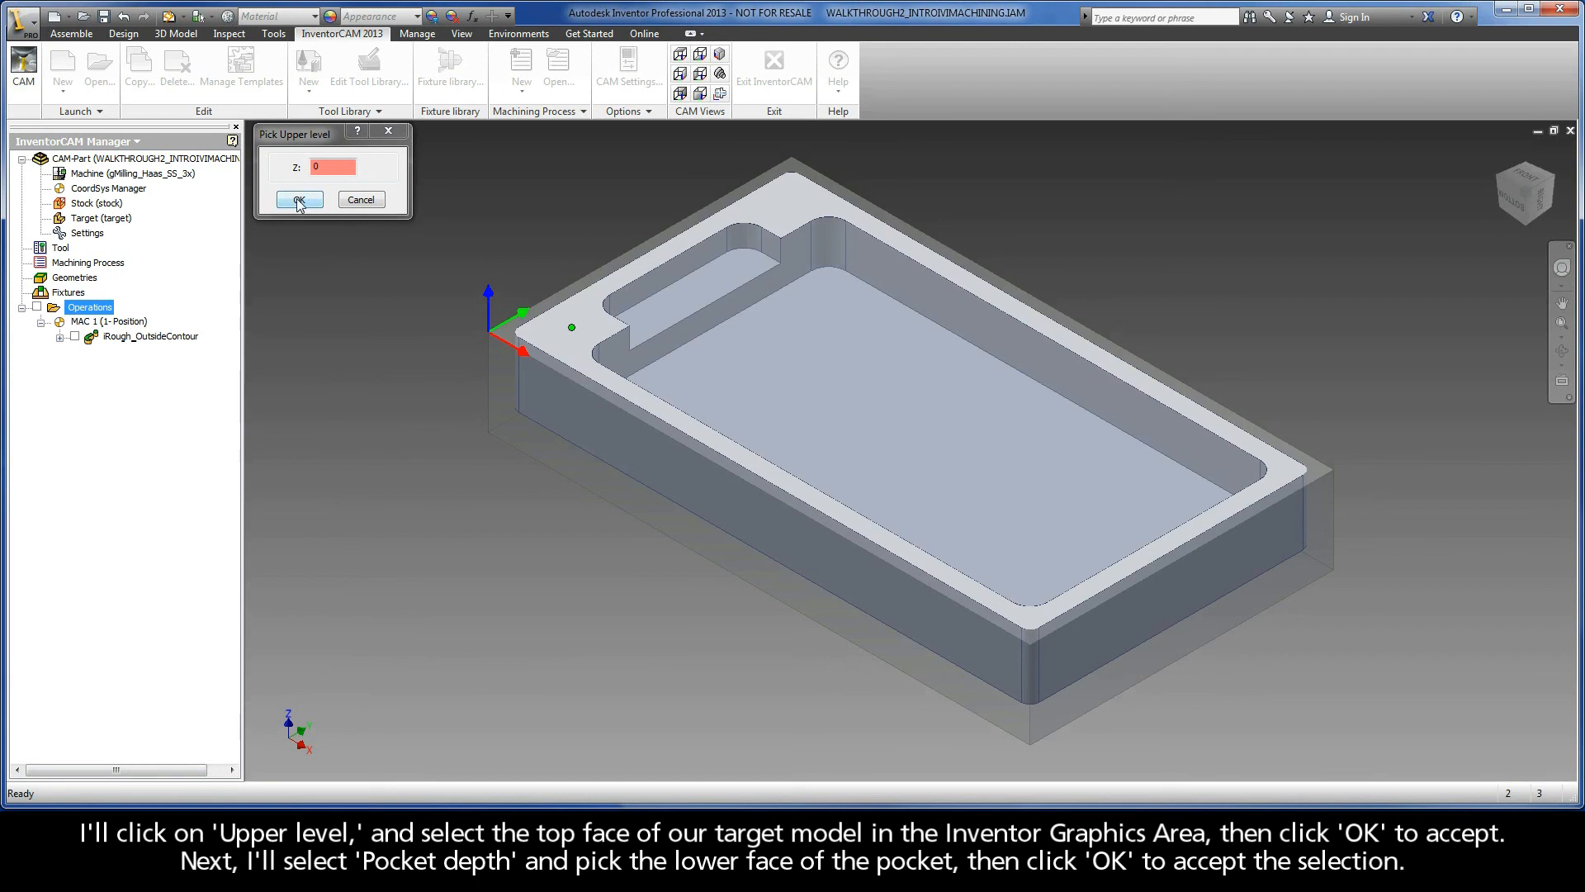
pyautogui.click(298, 200)
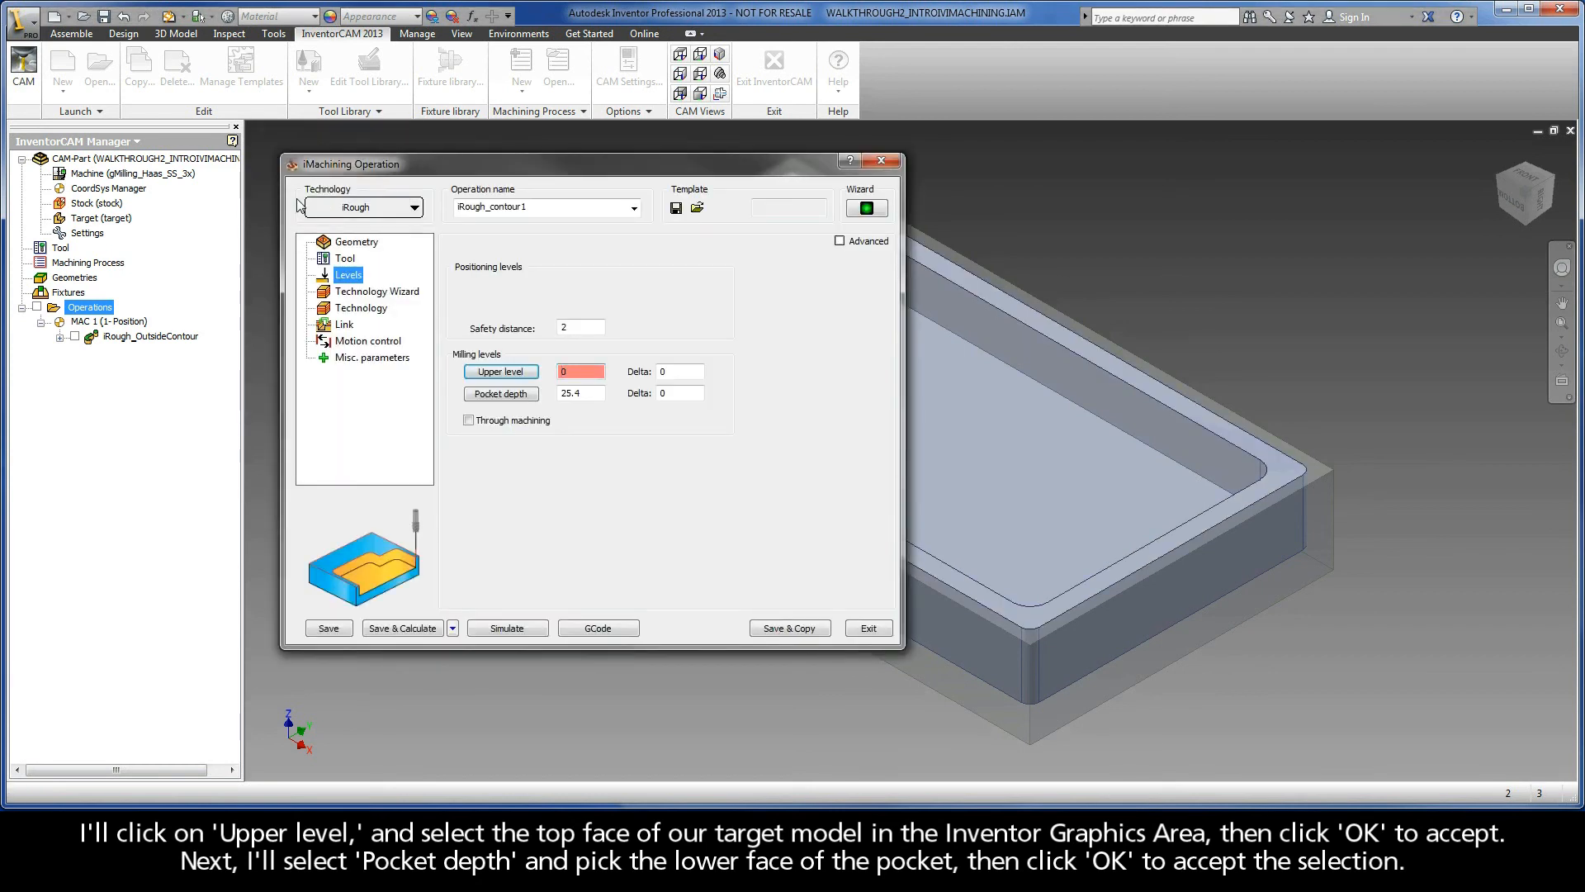
# Step: Define the pocket depth by picking the floor face of the center pocket
pyautogui.click(502, 395)
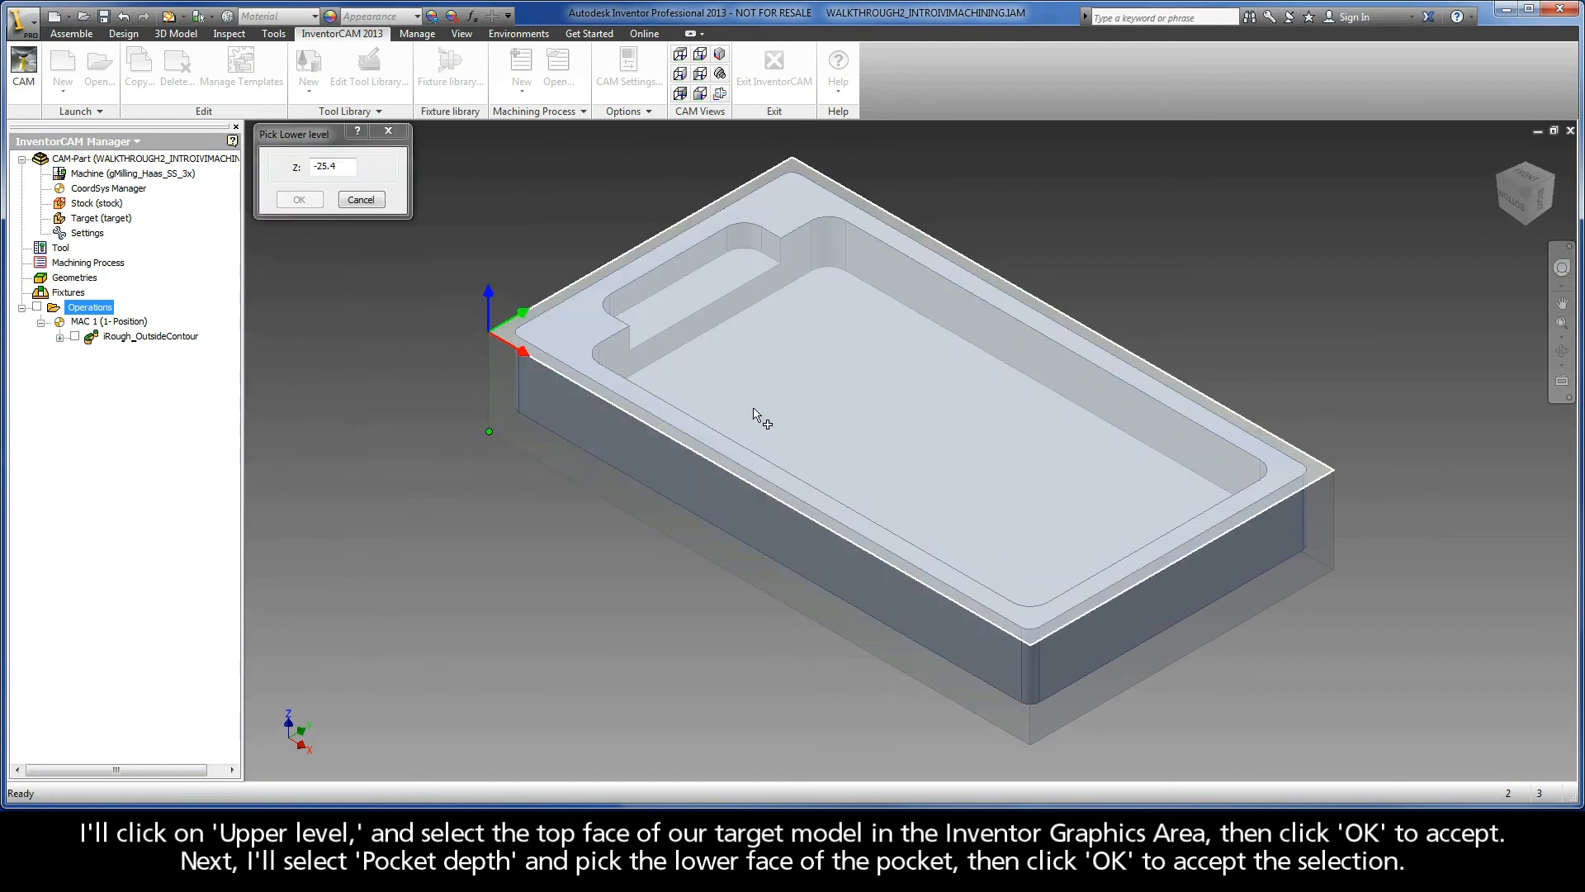
pyautogui.rightClick(776, 402)
pyautogui.click(798, 403)
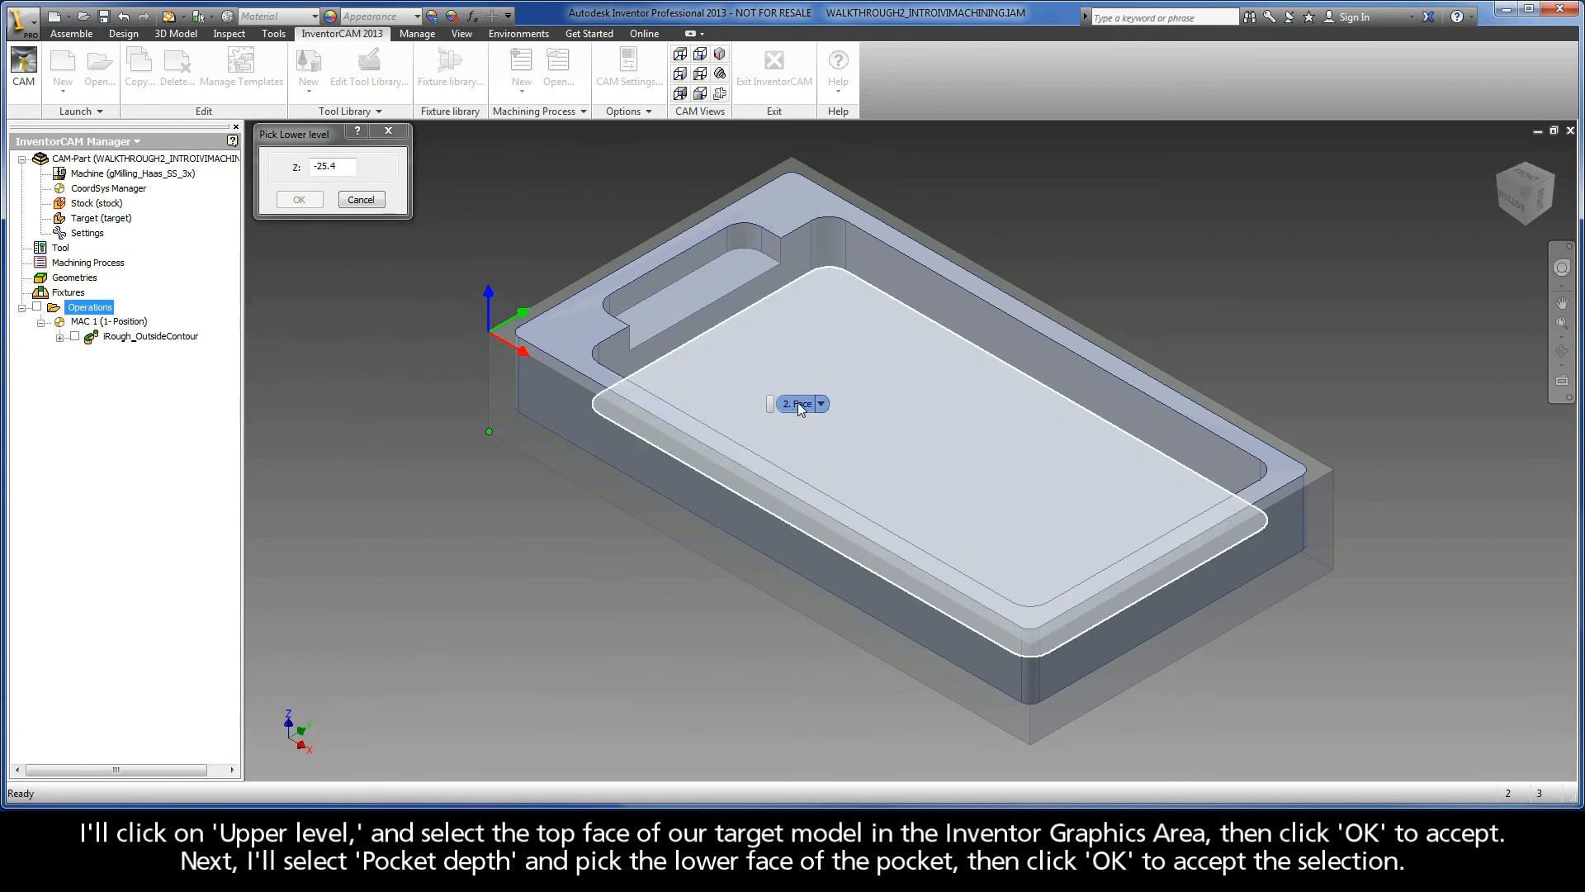
pyautogui.click(797, 403)
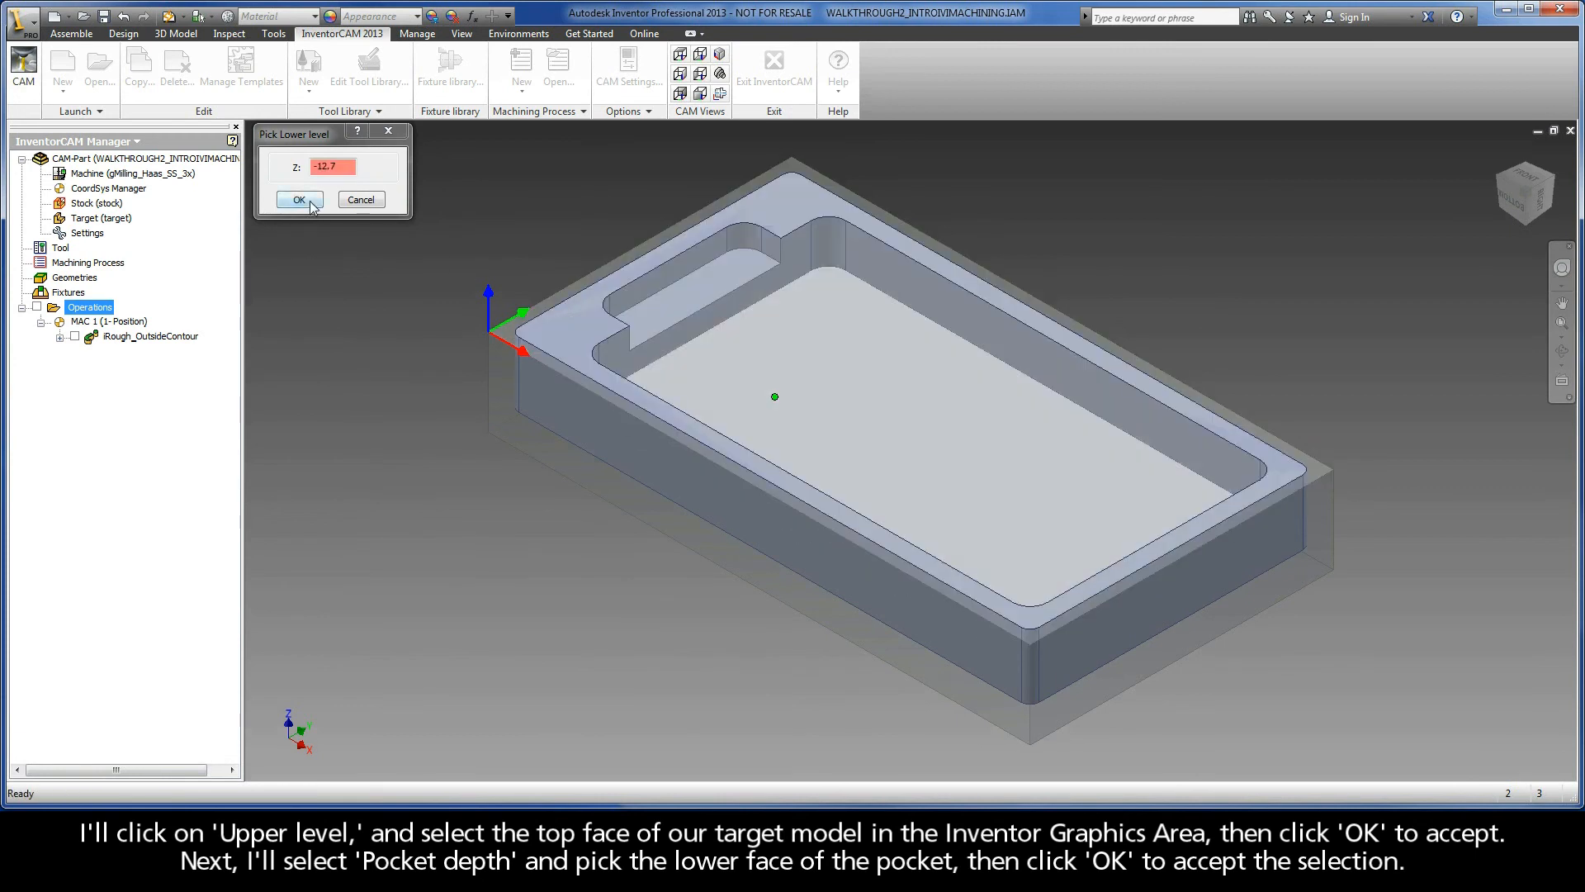
pyautogui.click(313, 204)
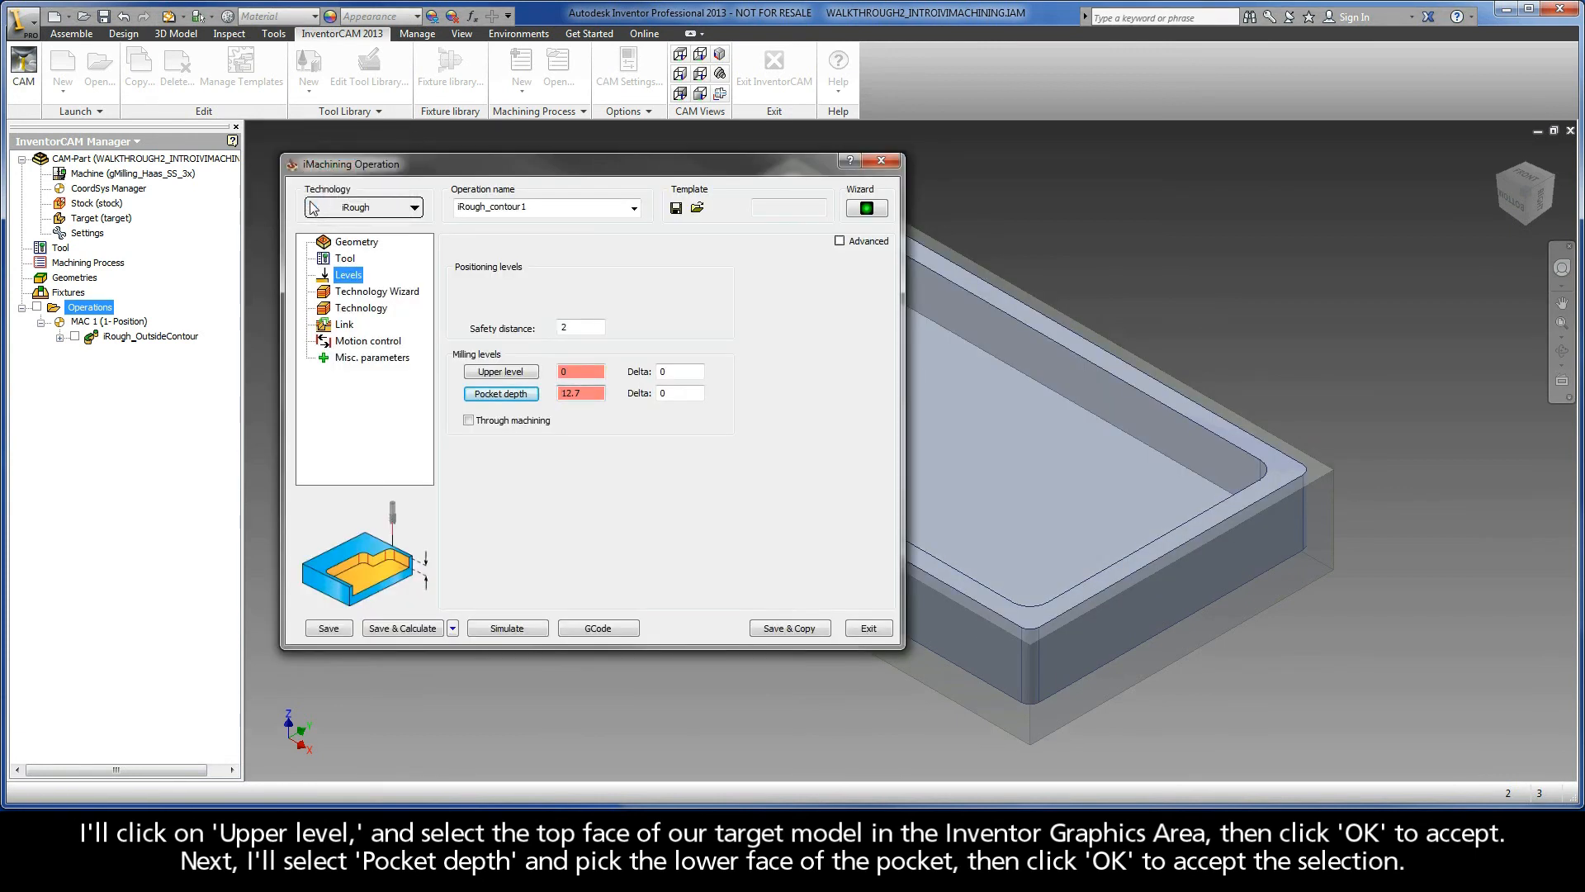
# Step: Review the center pocket operation's Technology Wizard cutting conditions, Technology offsets and cutting angles, and Link settings
pyautogui.click(365, 294)
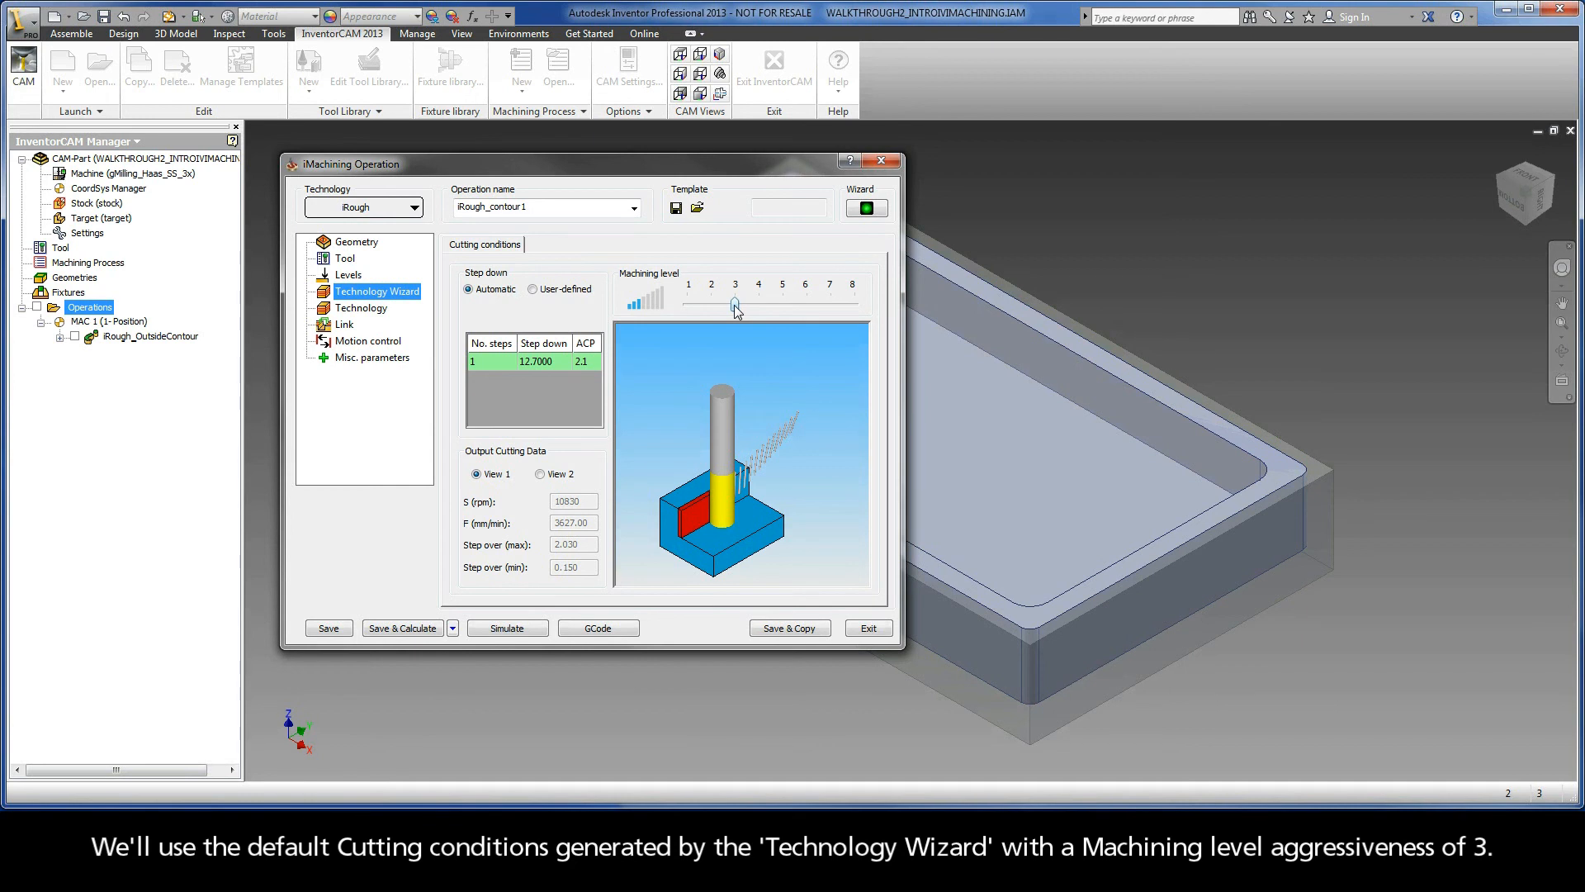
pyautogui.click(360, 307)
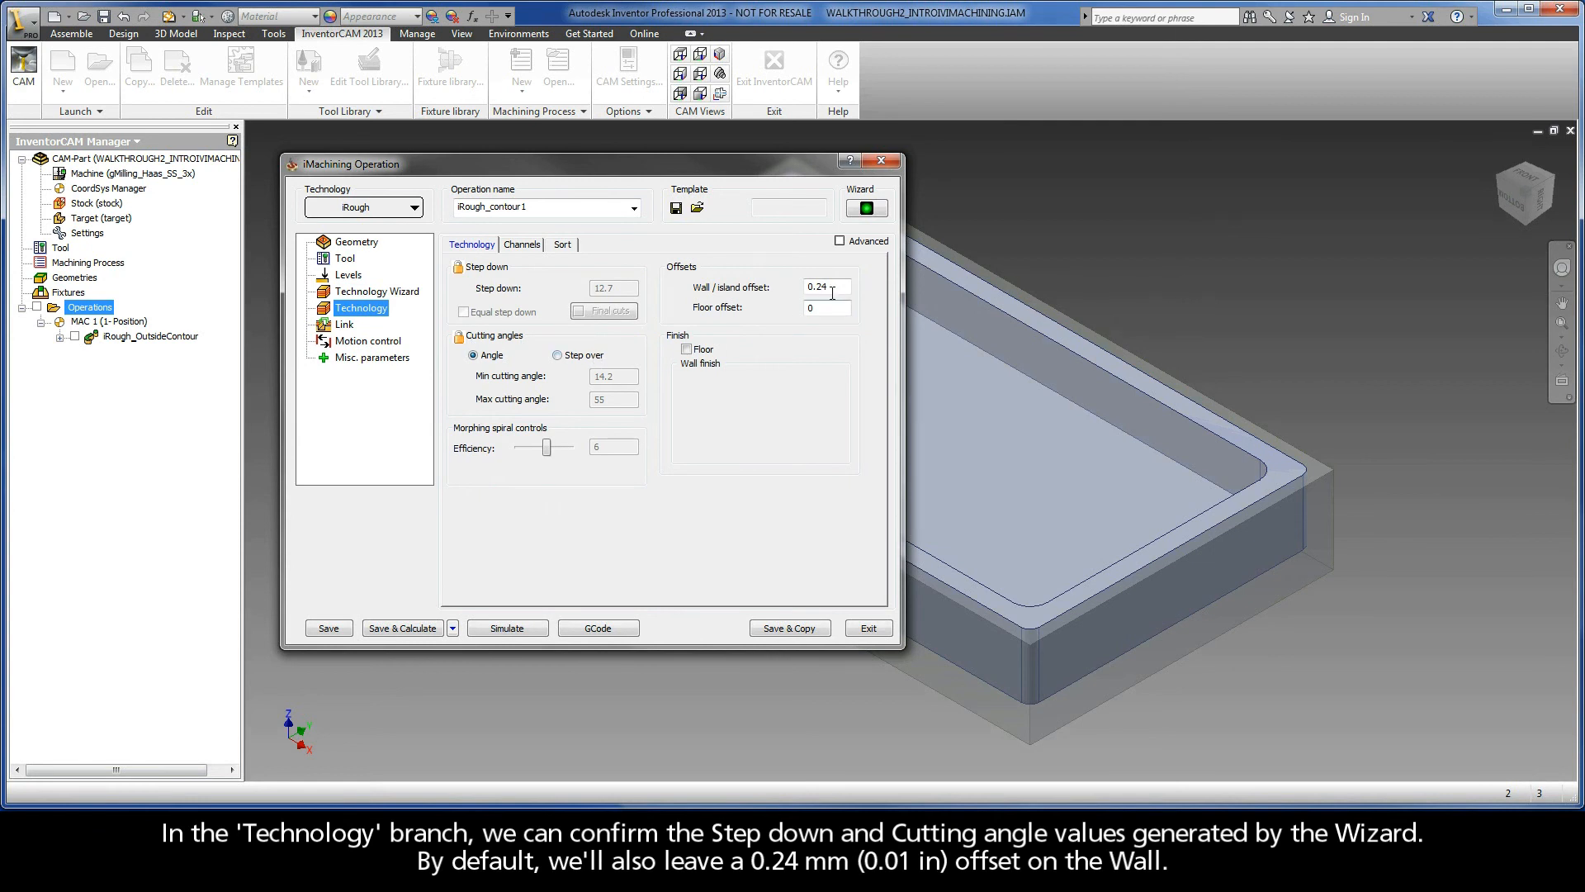
pyautogui.moveTo(834, 291)
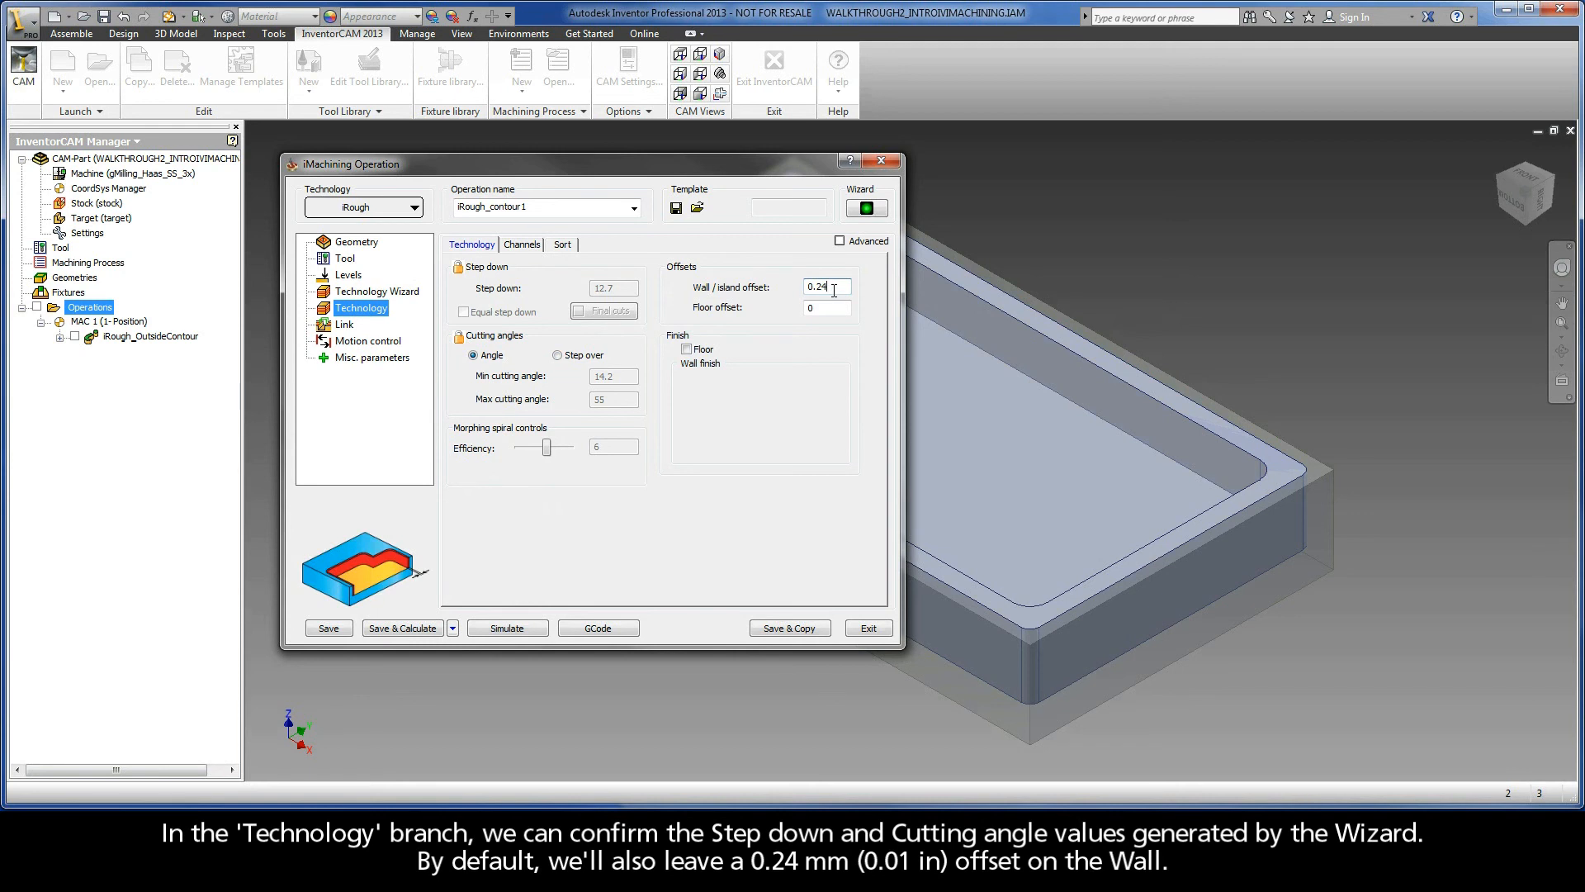
pyautogui.click(344, 326)
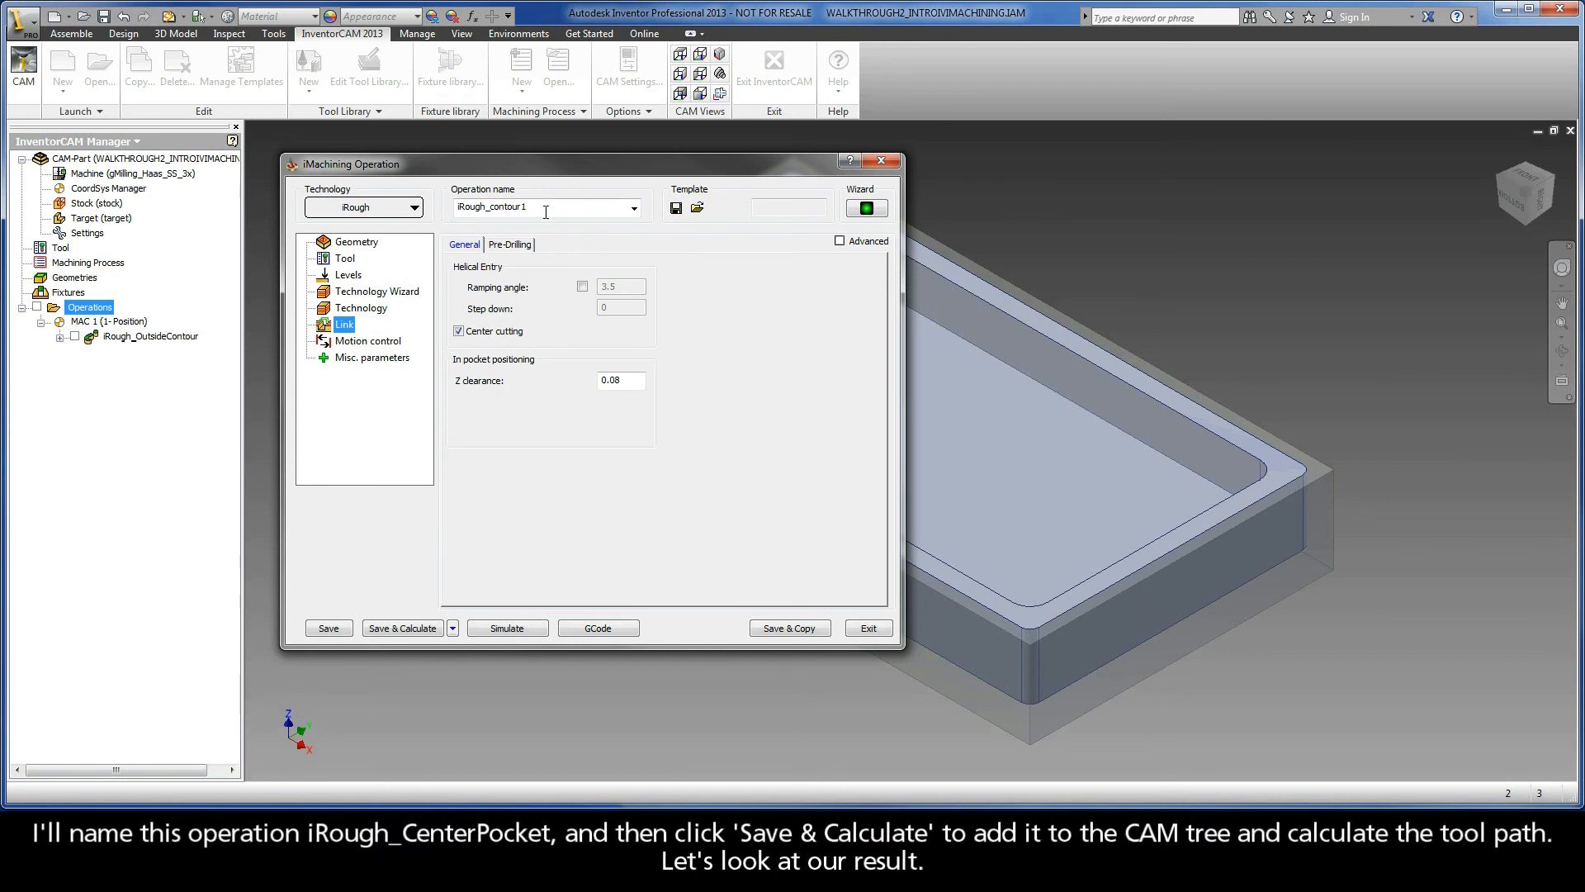
# Step: Rename the operation iRough_CenterPocket, save it and calculate its tool path
pyautogui.moveTo(533, 207); pyautogui.dragTo(495, 211)
pyautogui.write('CenterPocket')
pyautogui.click(386, 628)
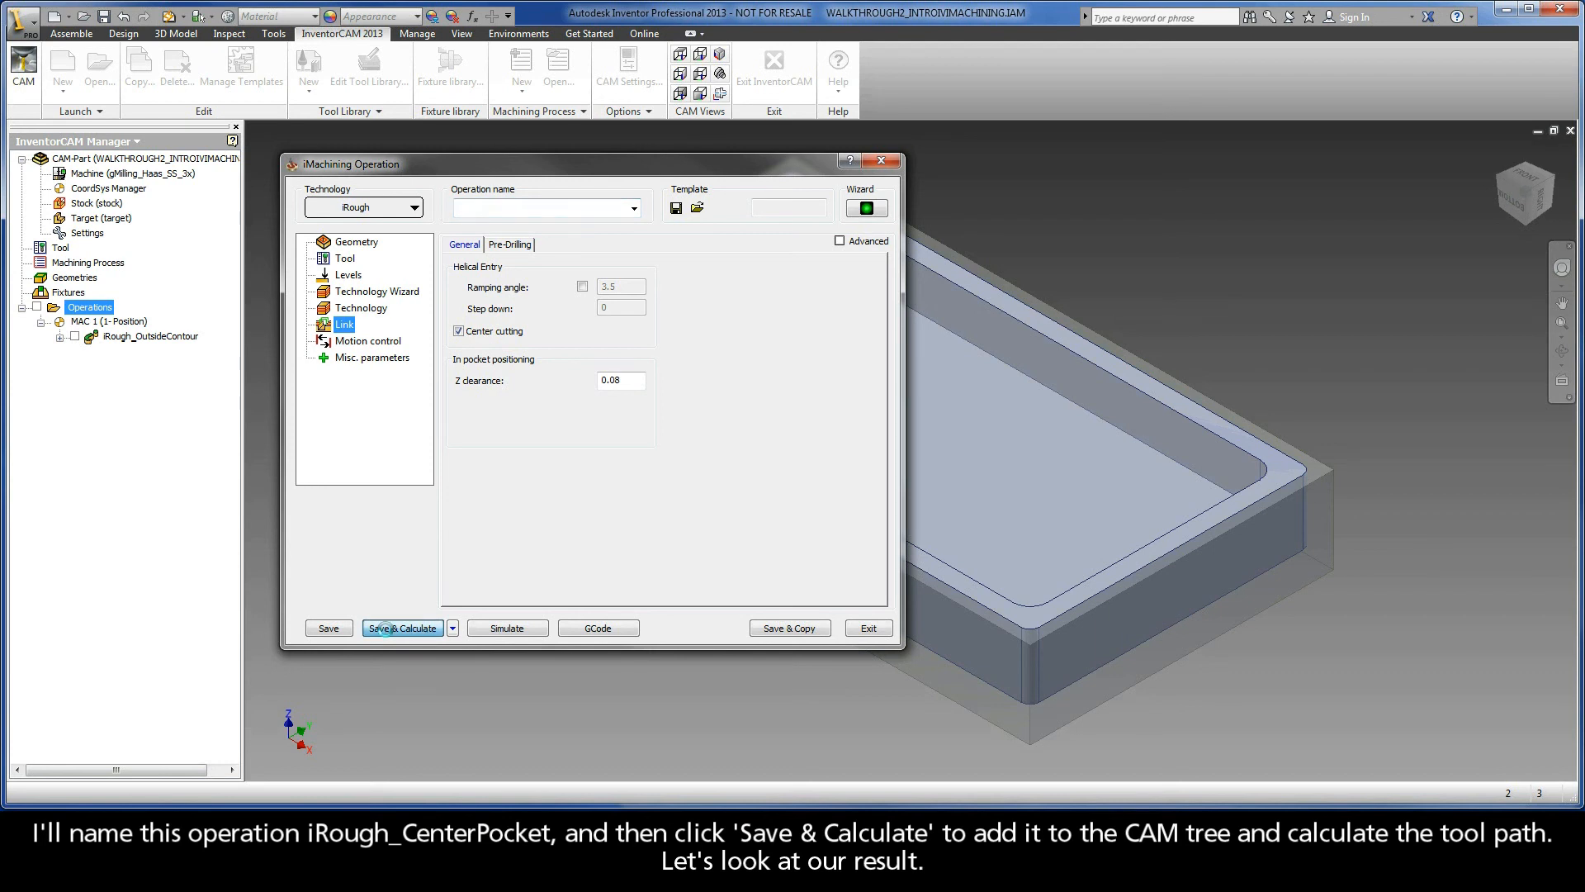
# Step: Simulate the center pocket tool path as a Host CAD wireframe, then exit the simulation and the operation
pyautogui.click(505, 628)
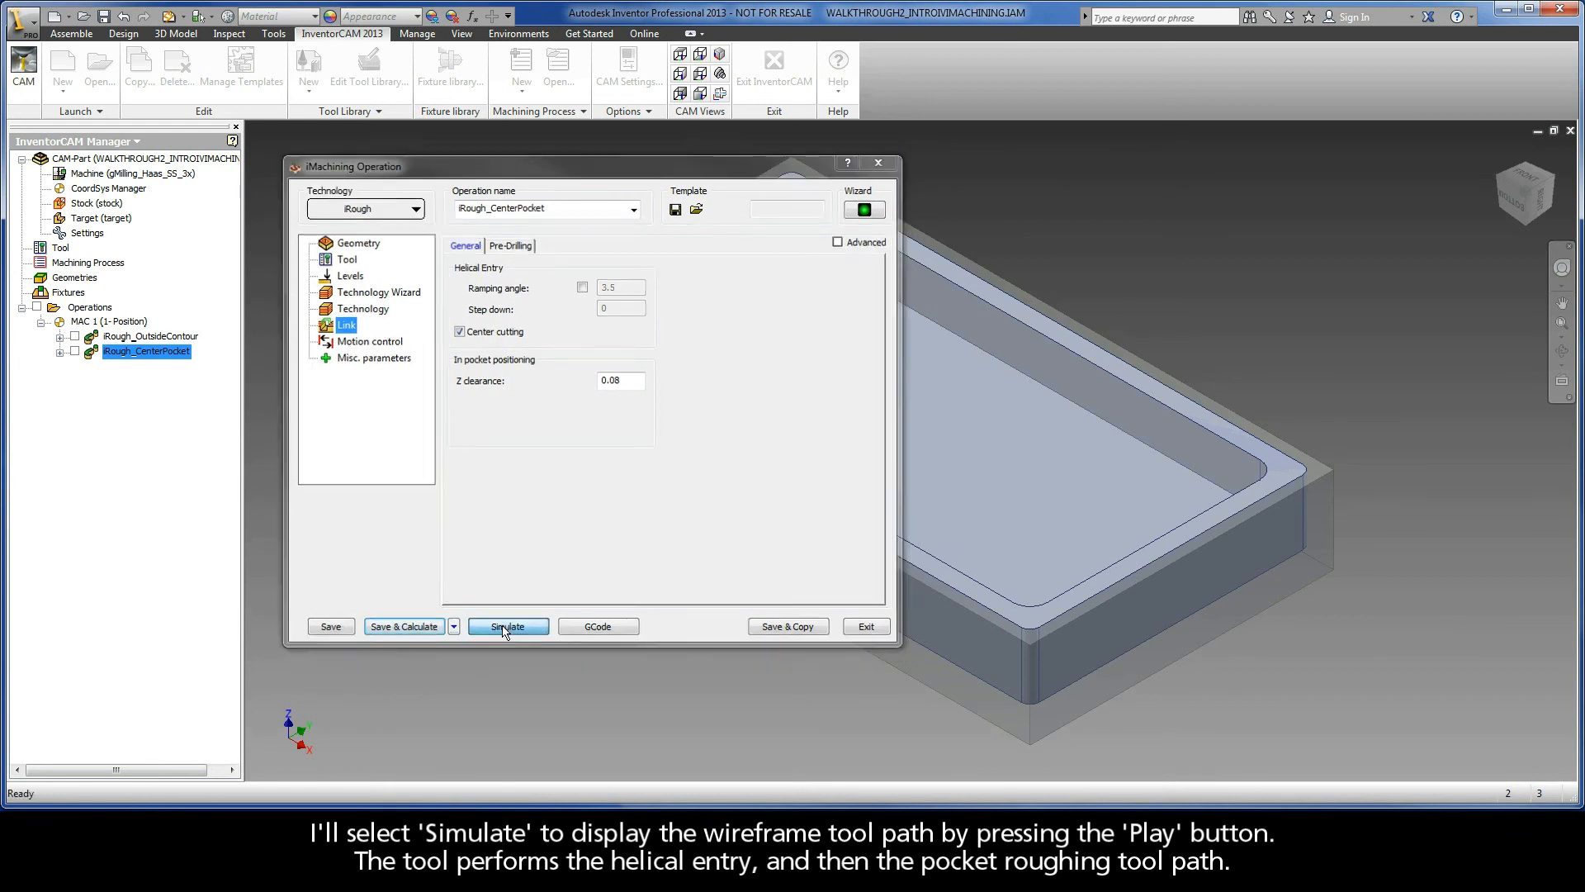
pyautogui.click(89, 640)
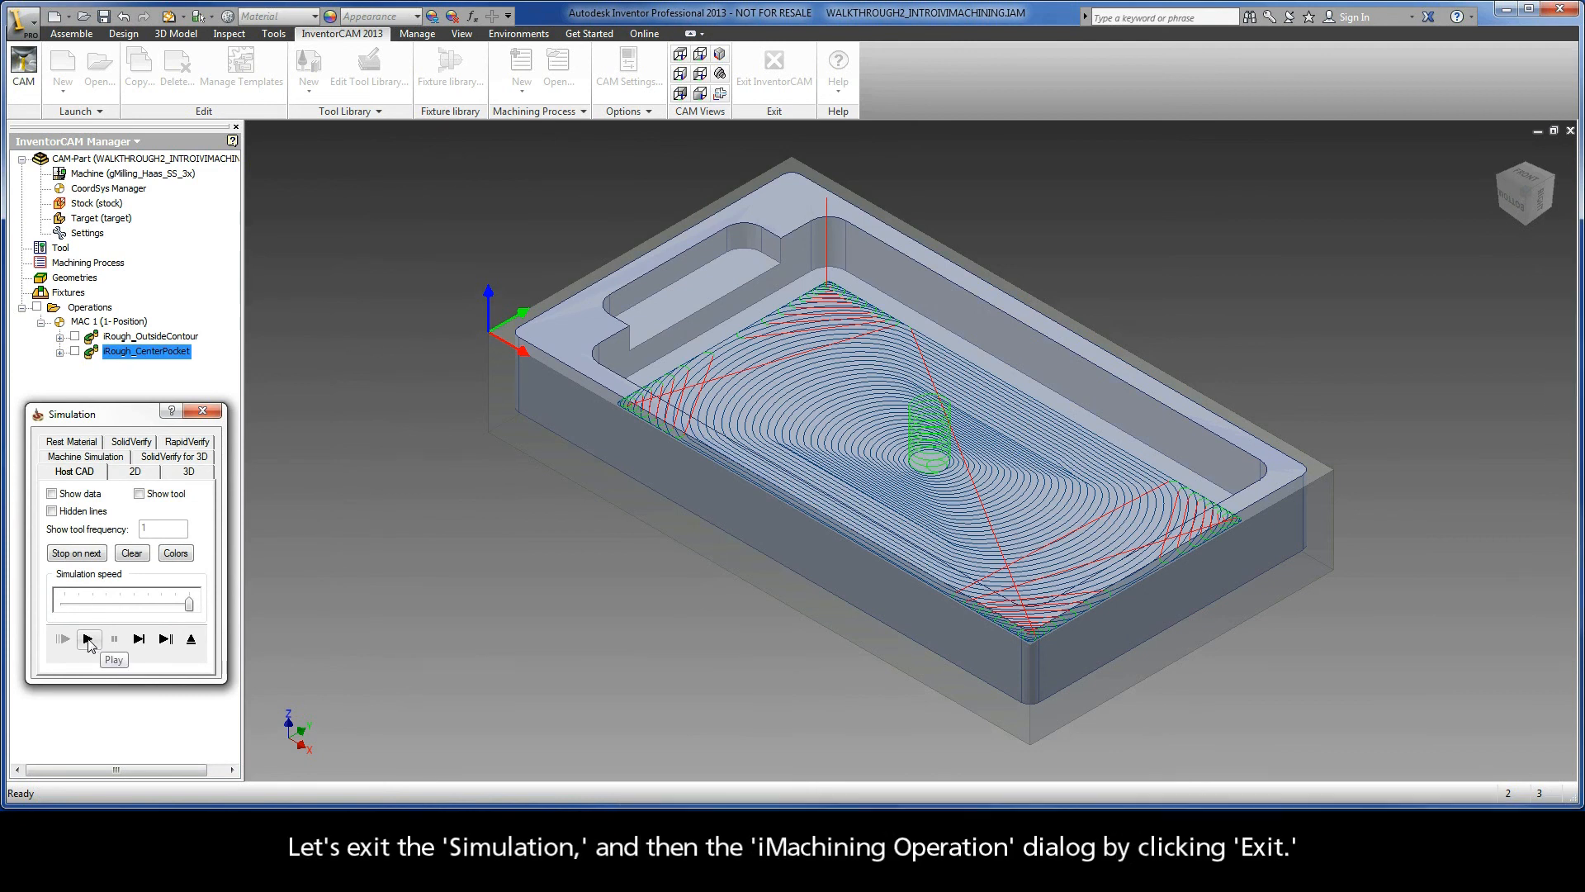
pyautogui.click(194, 641)
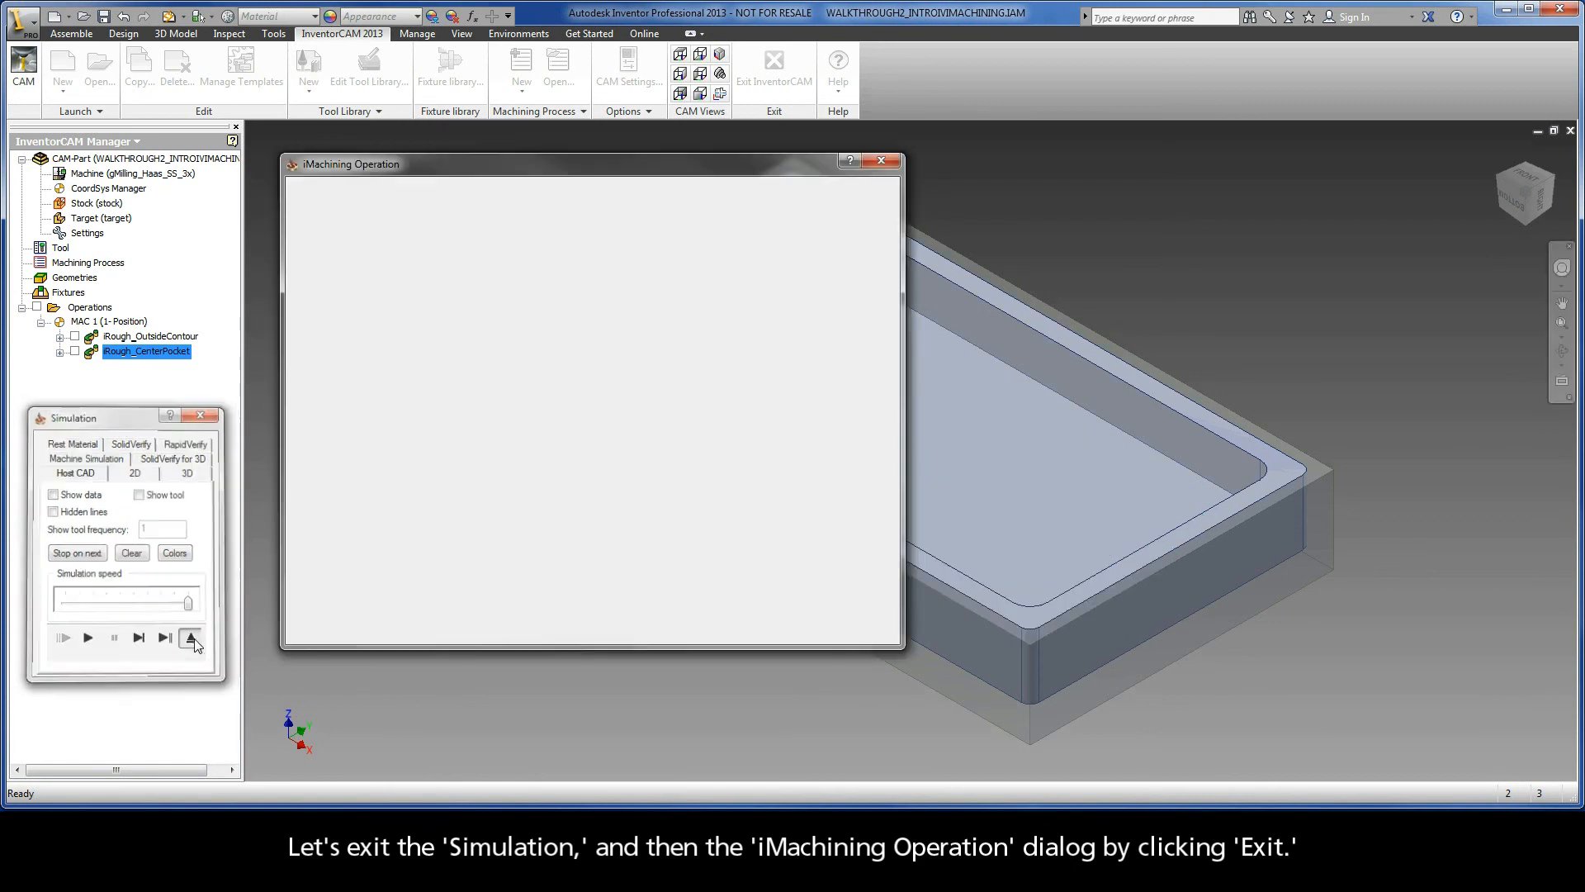
pyautogui.click(863, 628)
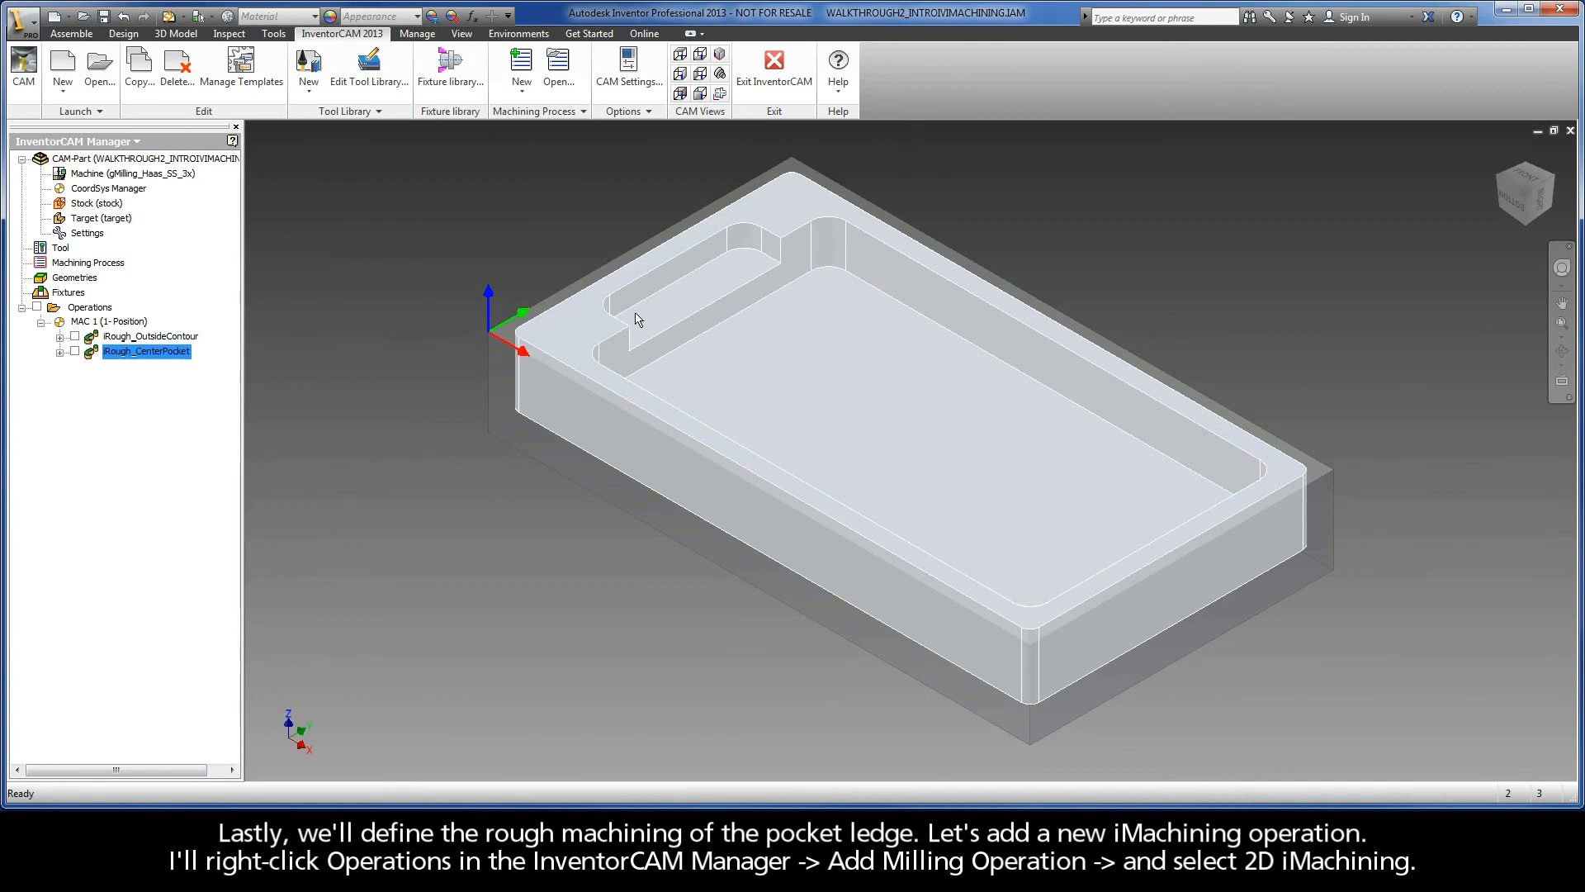
# Step: Add a 2D iMachining iRough operation and define its geometry chain from the pocket ledge's lower contour with Auto-constant Z
pyautogui.rightClick(90, 310)
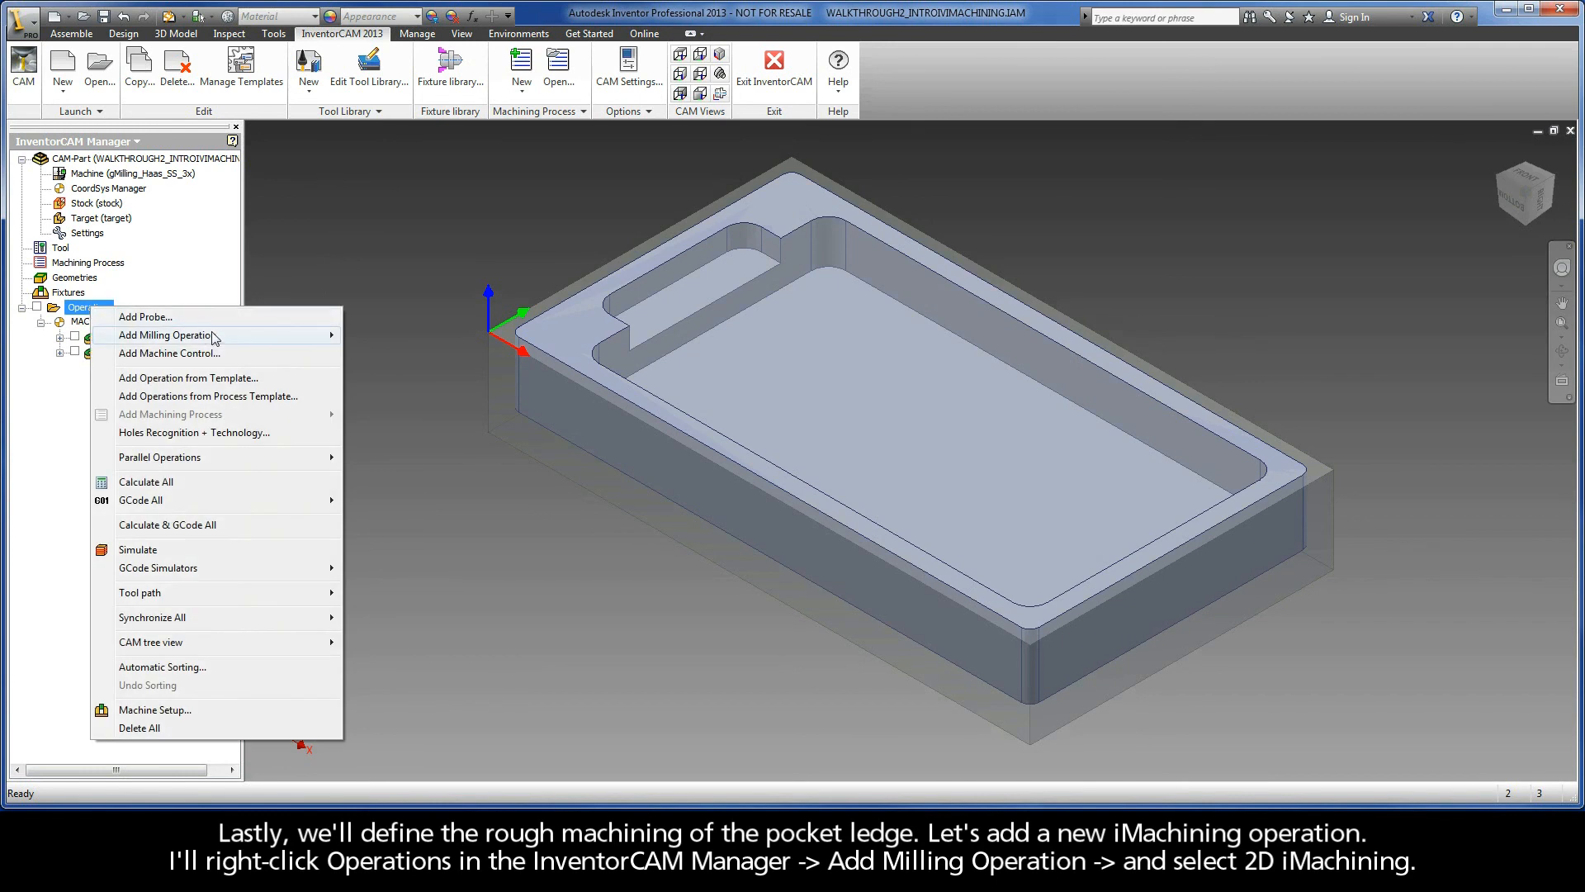
pyautogui.moveTo(223, 340)
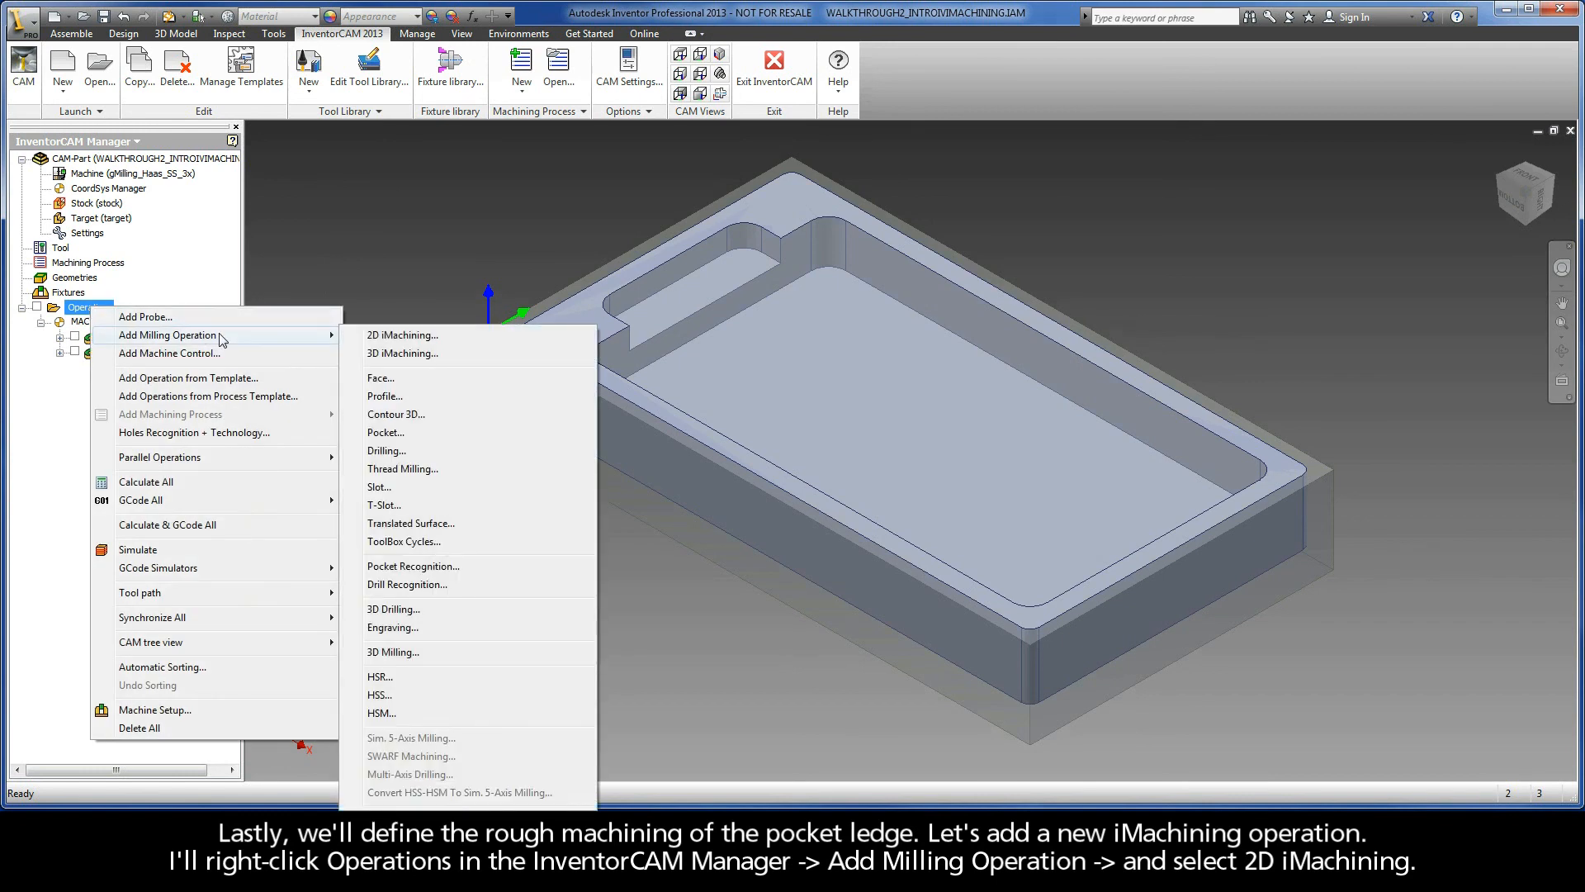
pyautogui.click(405, 335)
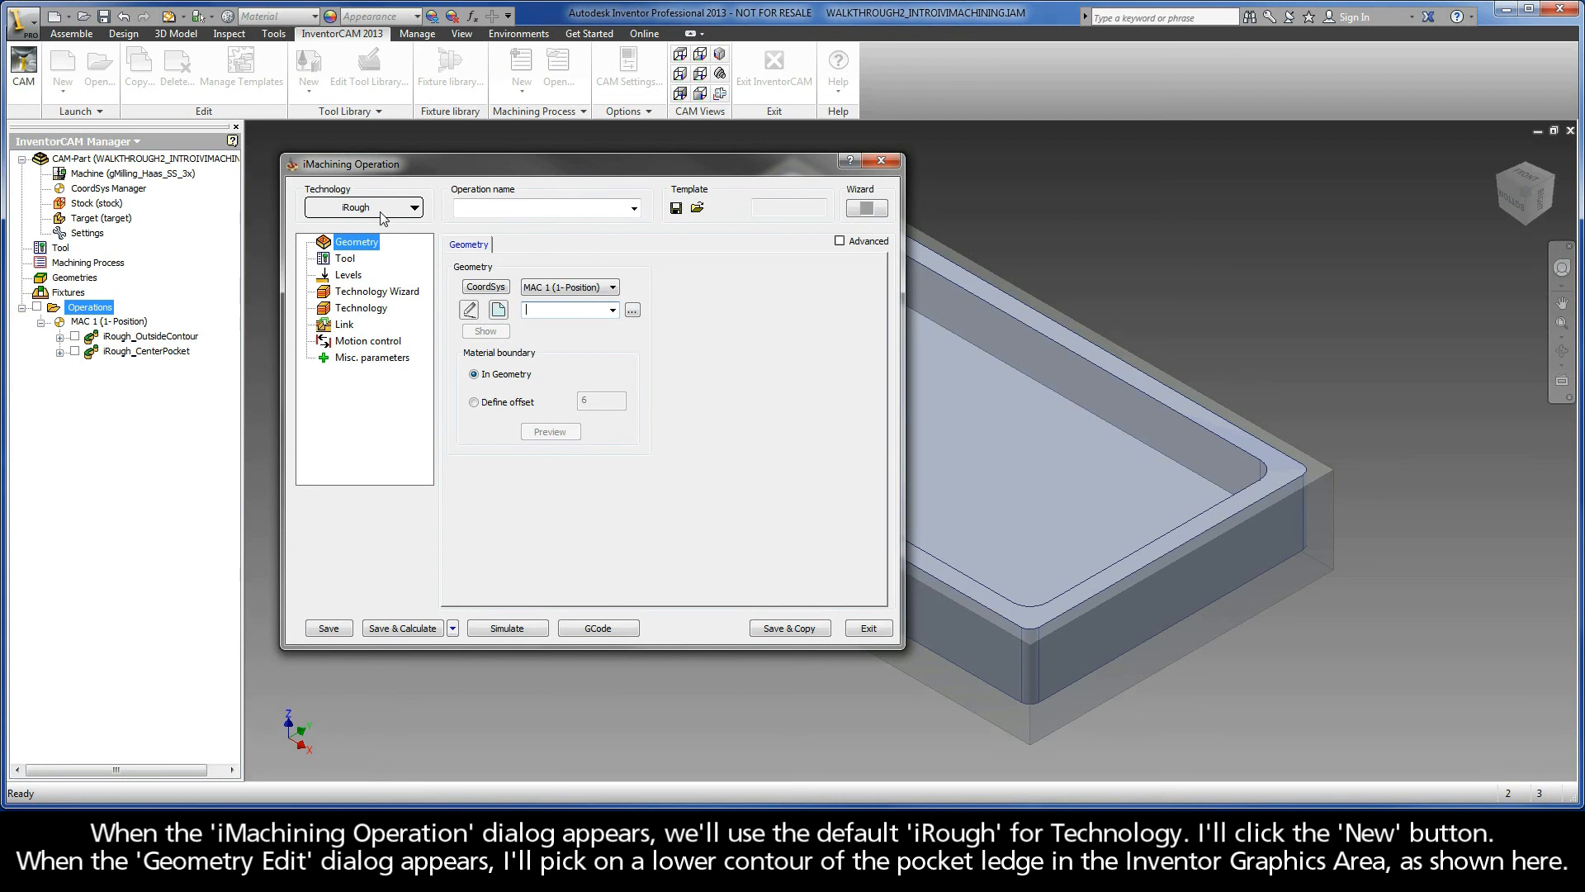
pyautogui.click(498, 310)
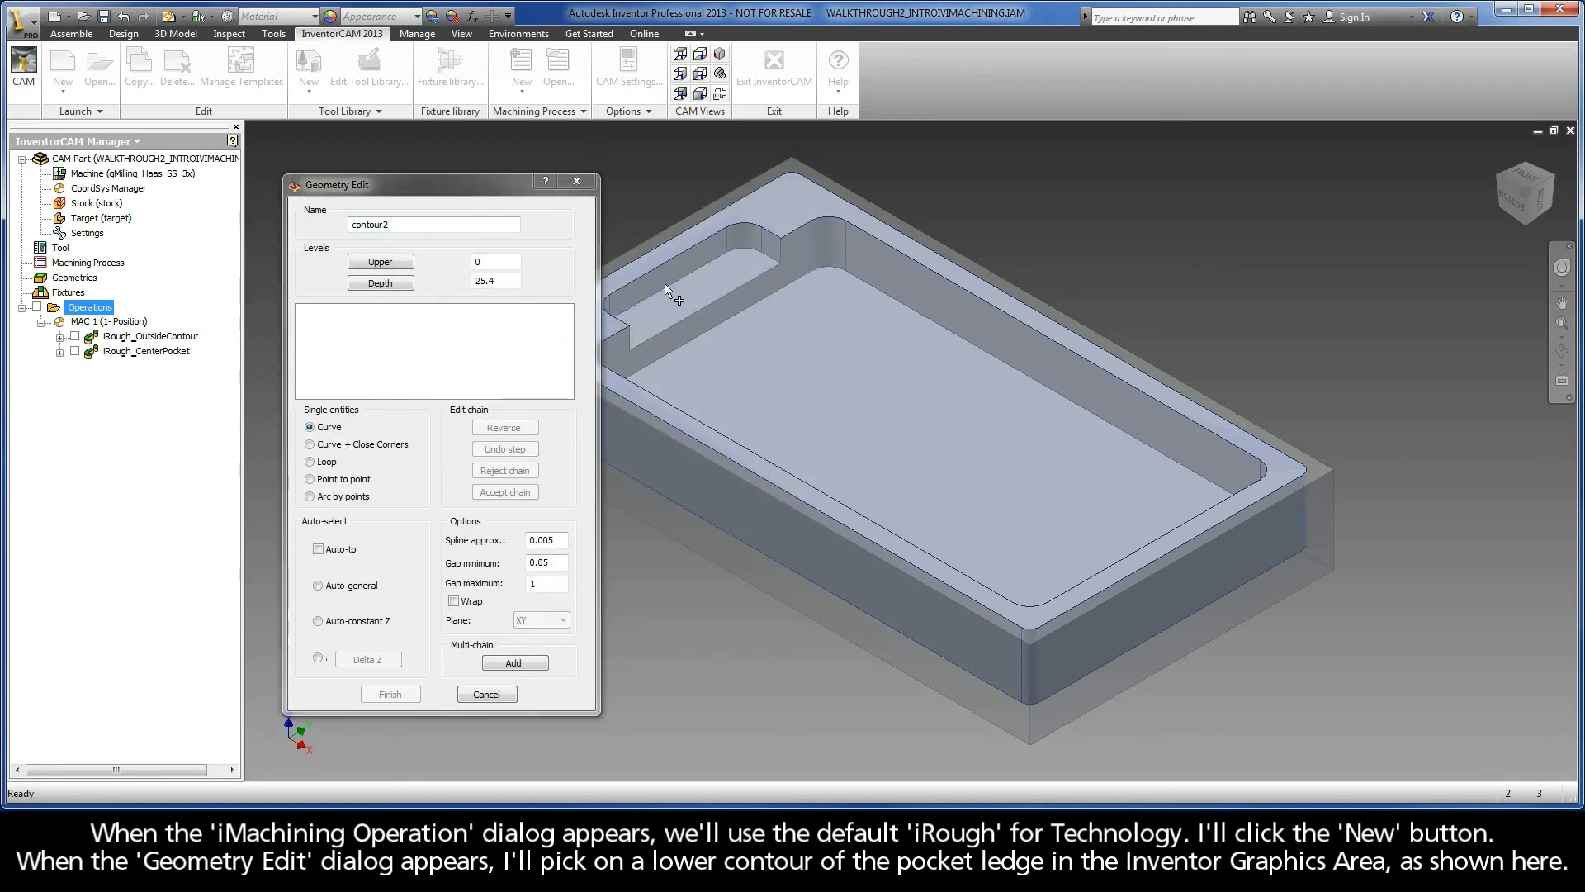
pyautogui.click(706, 268)
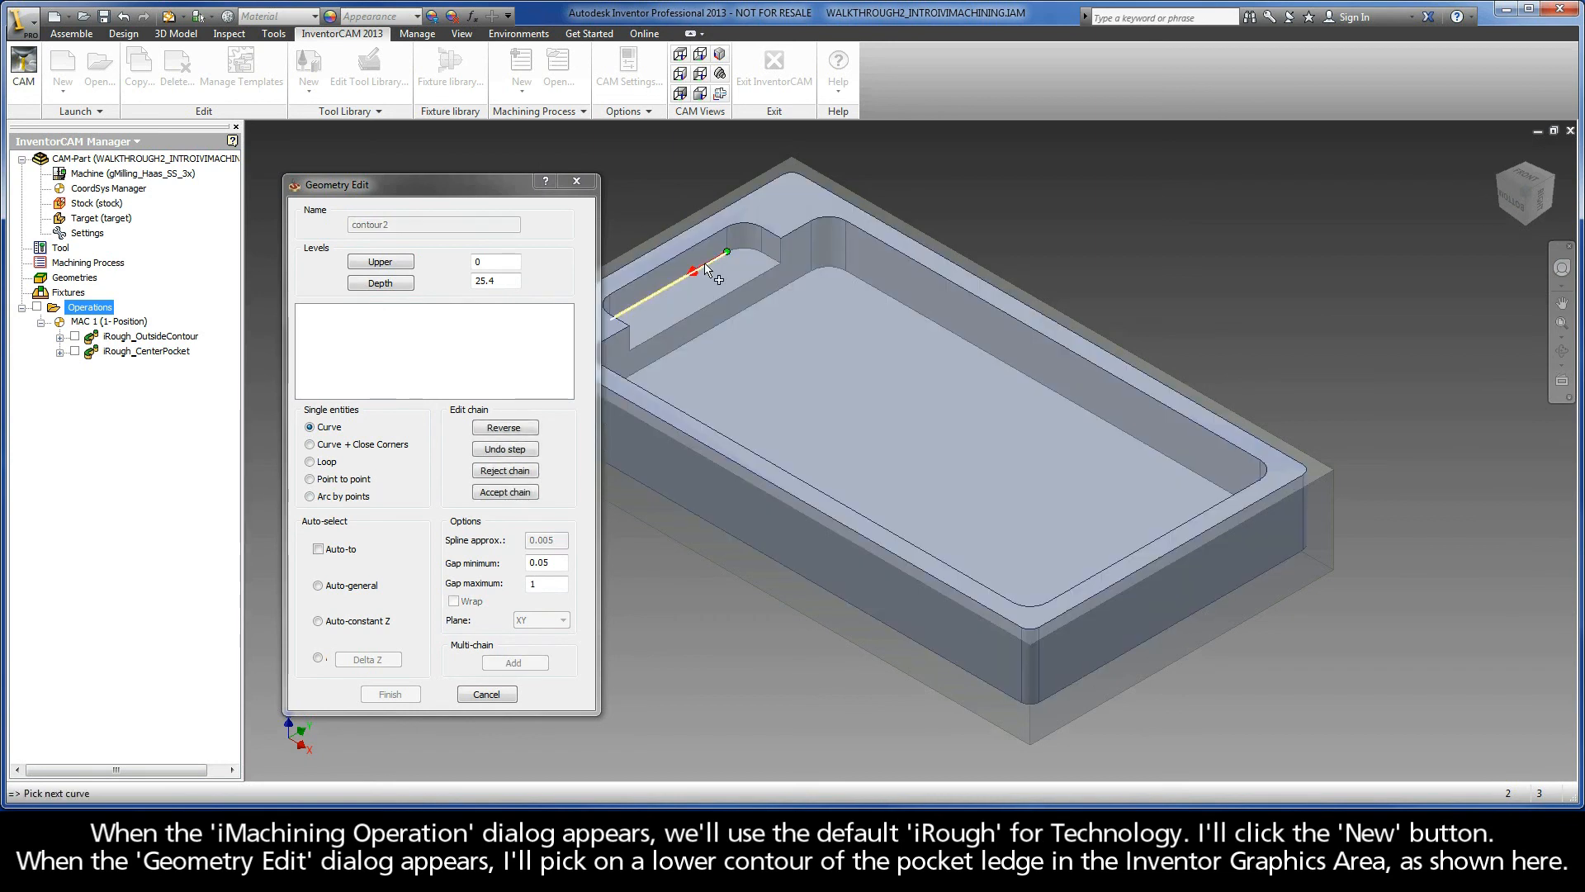
pyautogui.click(349, 628)
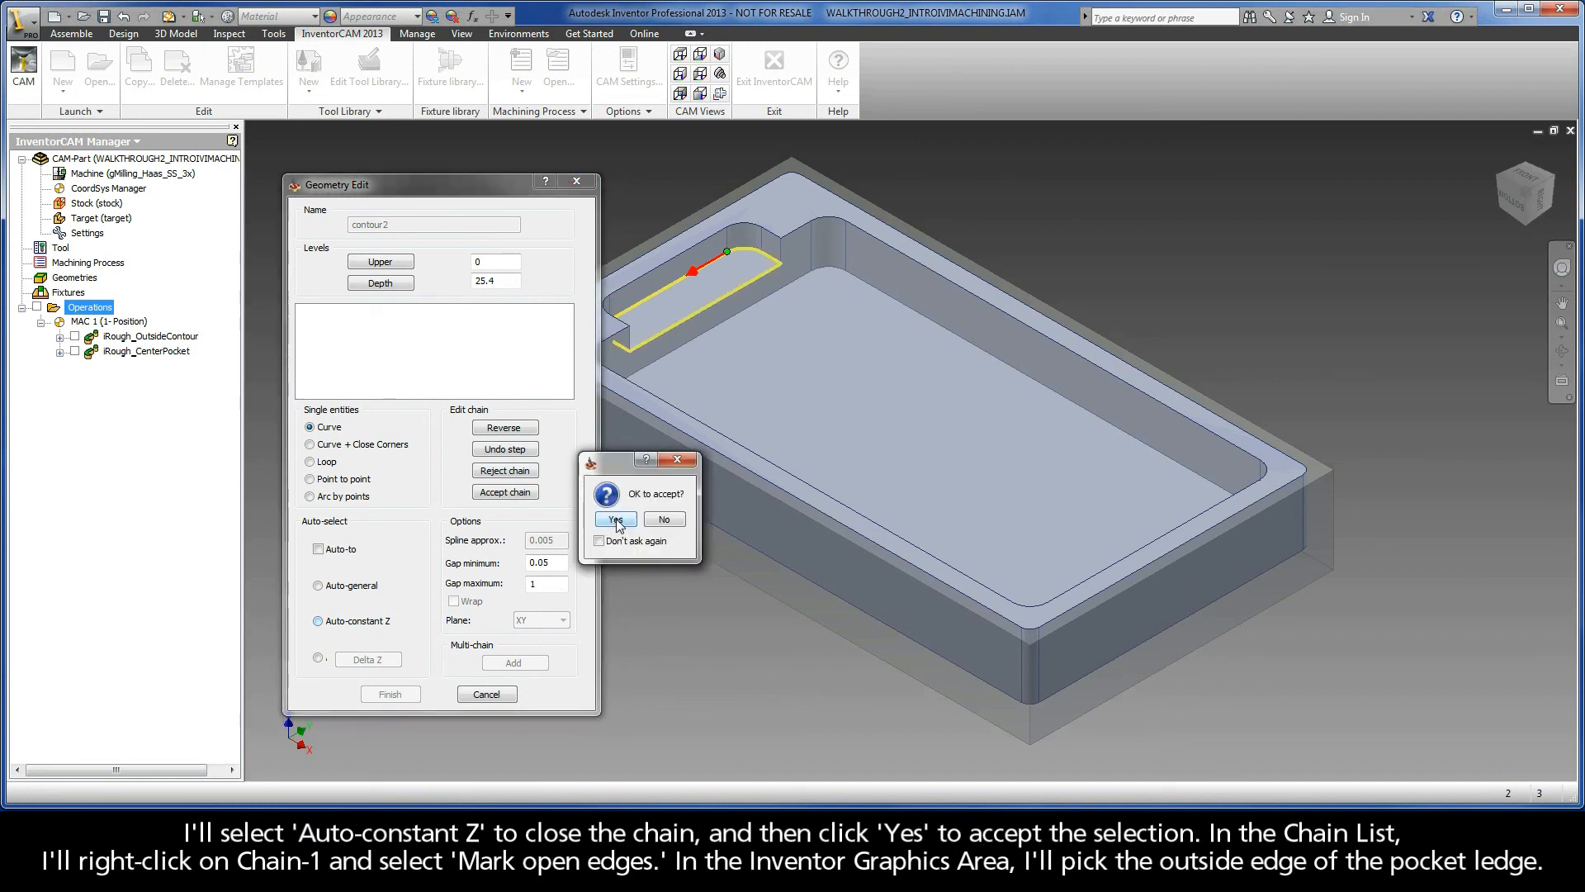
pyautogui.click(615, 519)
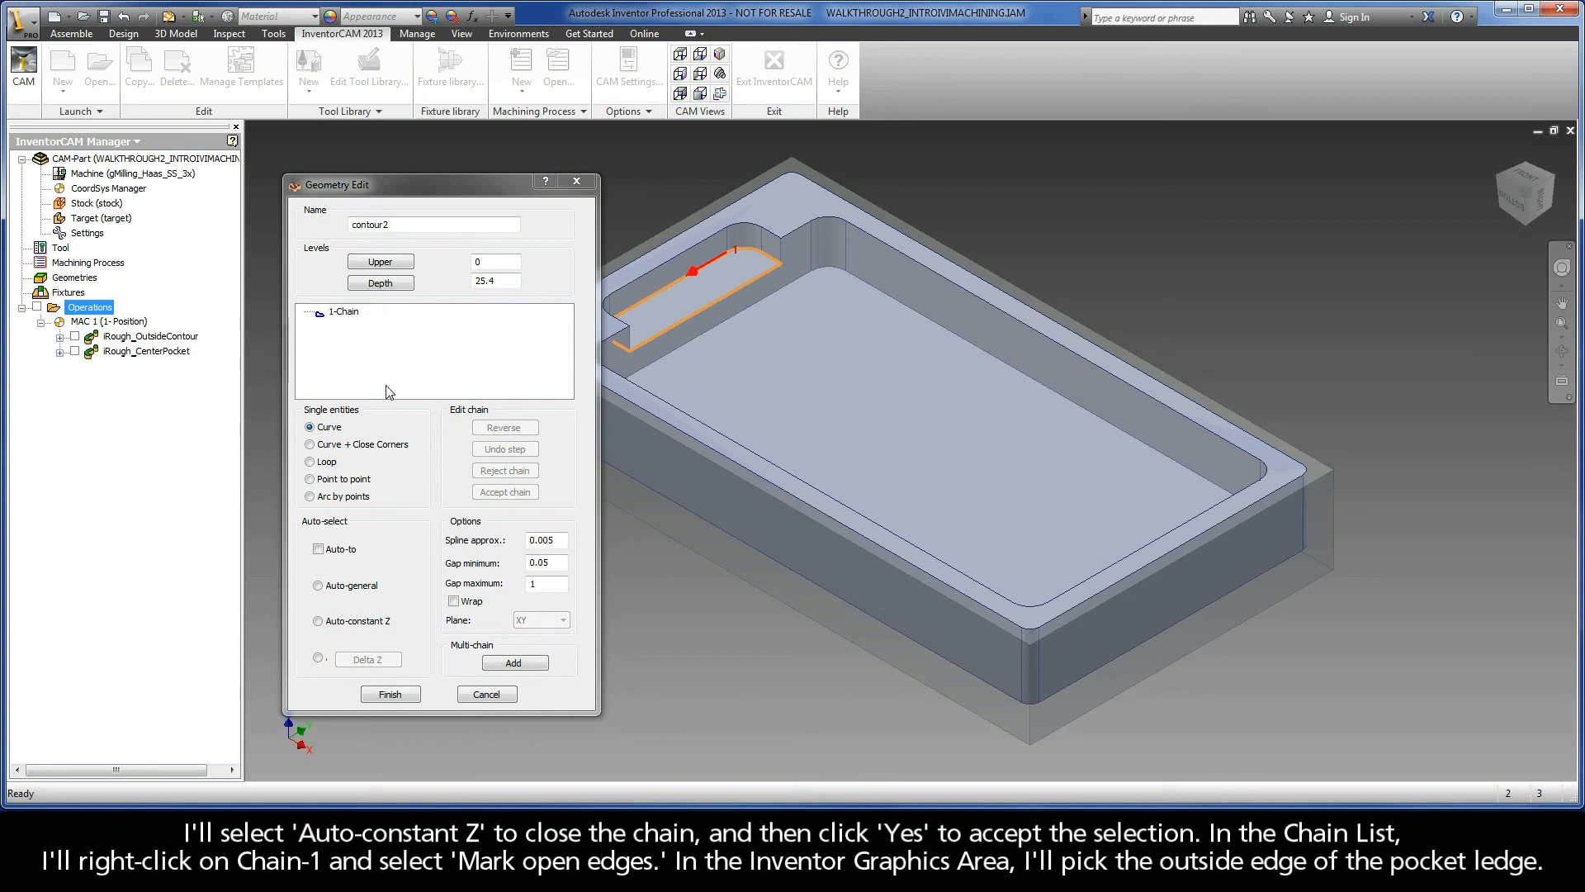
# Step: Mark the ledge chain's outside edge facing the center pocket as open and finish the geometry definition
pyautogui.rightClick(350, 319)
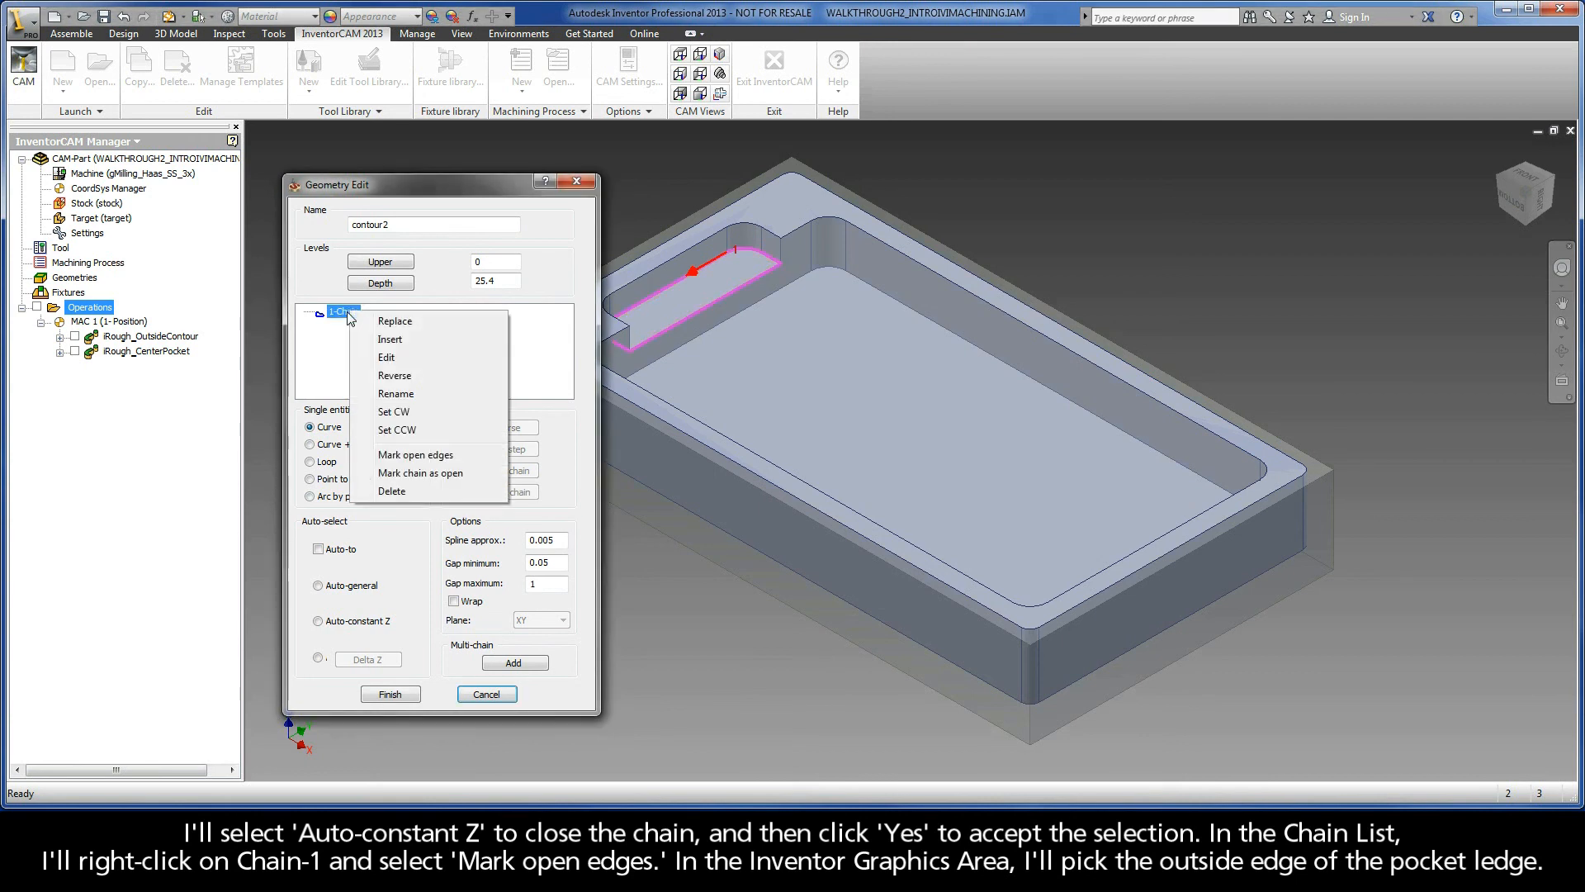
pyautogui.click(409, 455)
pyautogui.click(605, 407)
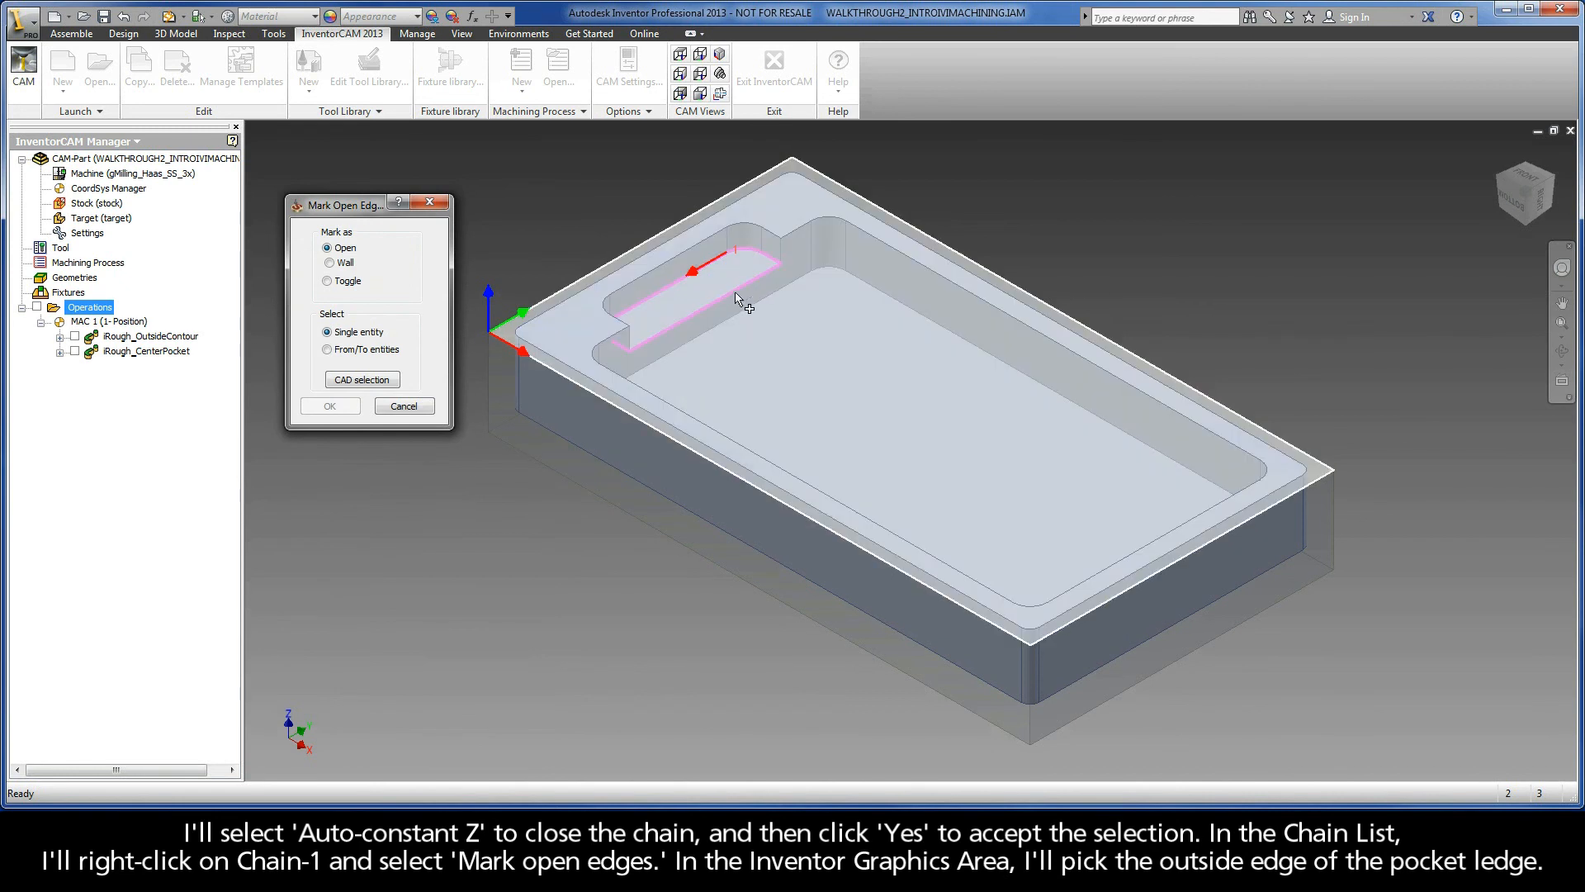
pyautogui.rightClick(720, 299)
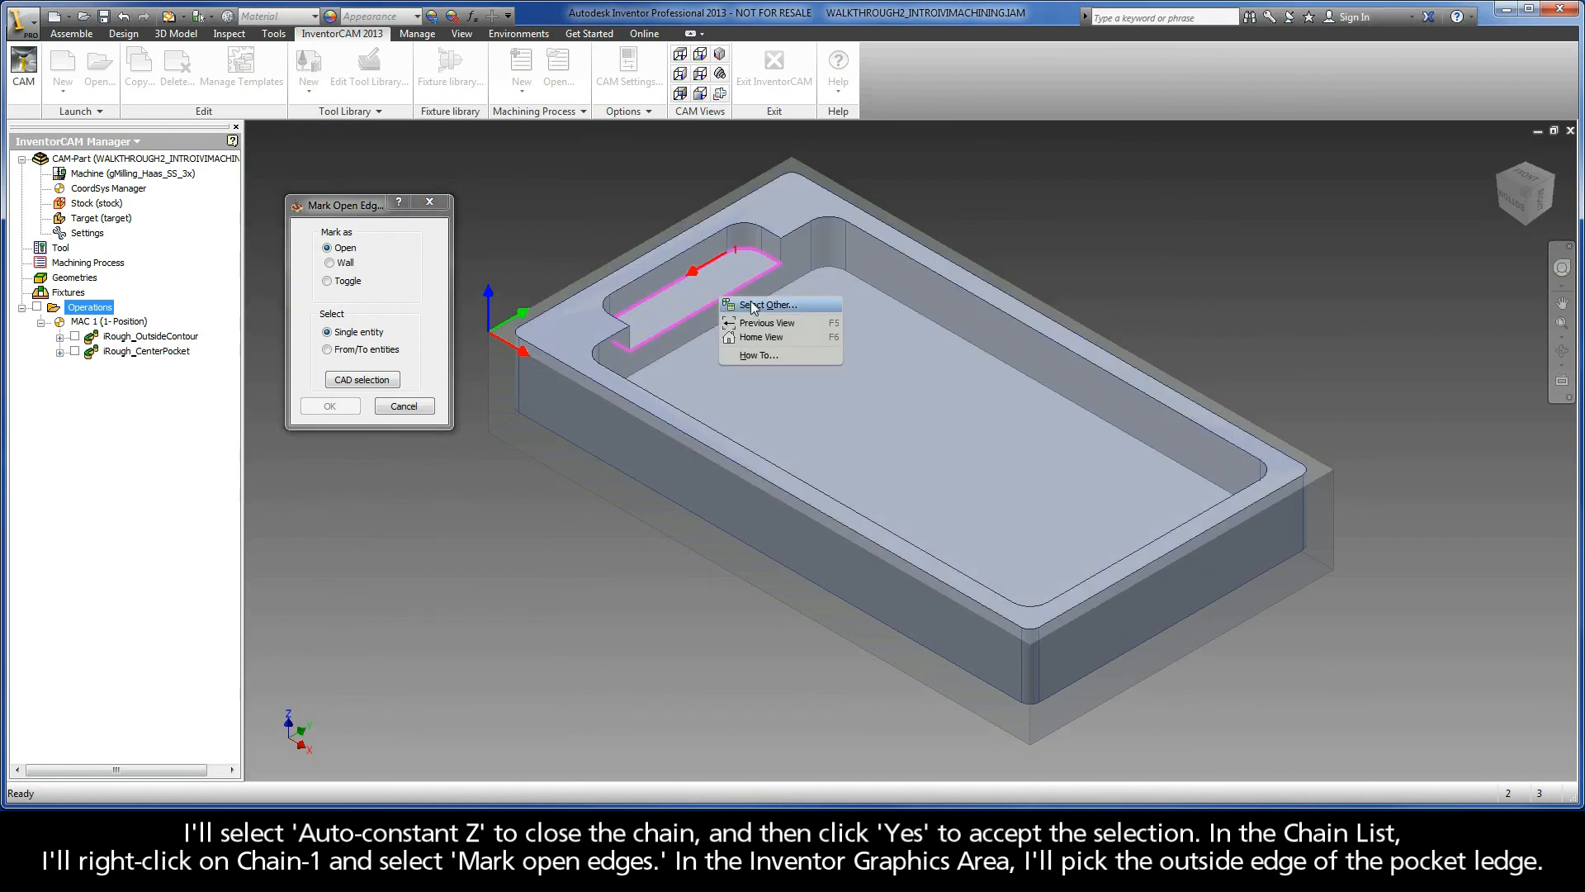
pyautogui.click(753, 306)
pyautogui.click(752, 302)
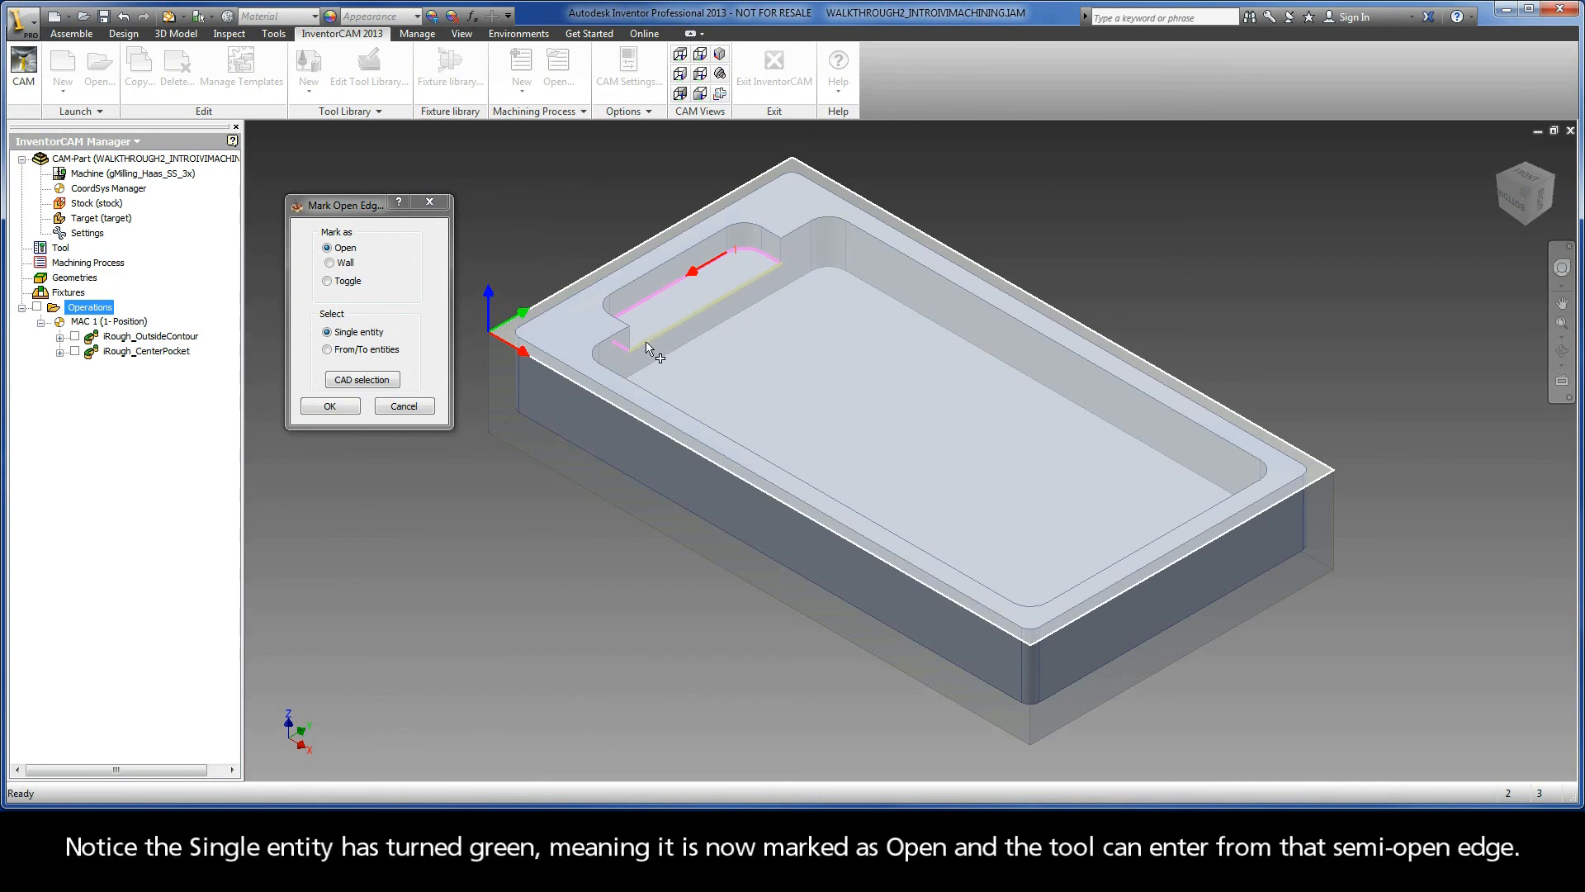
pyautogui.moveTo(649, 349)
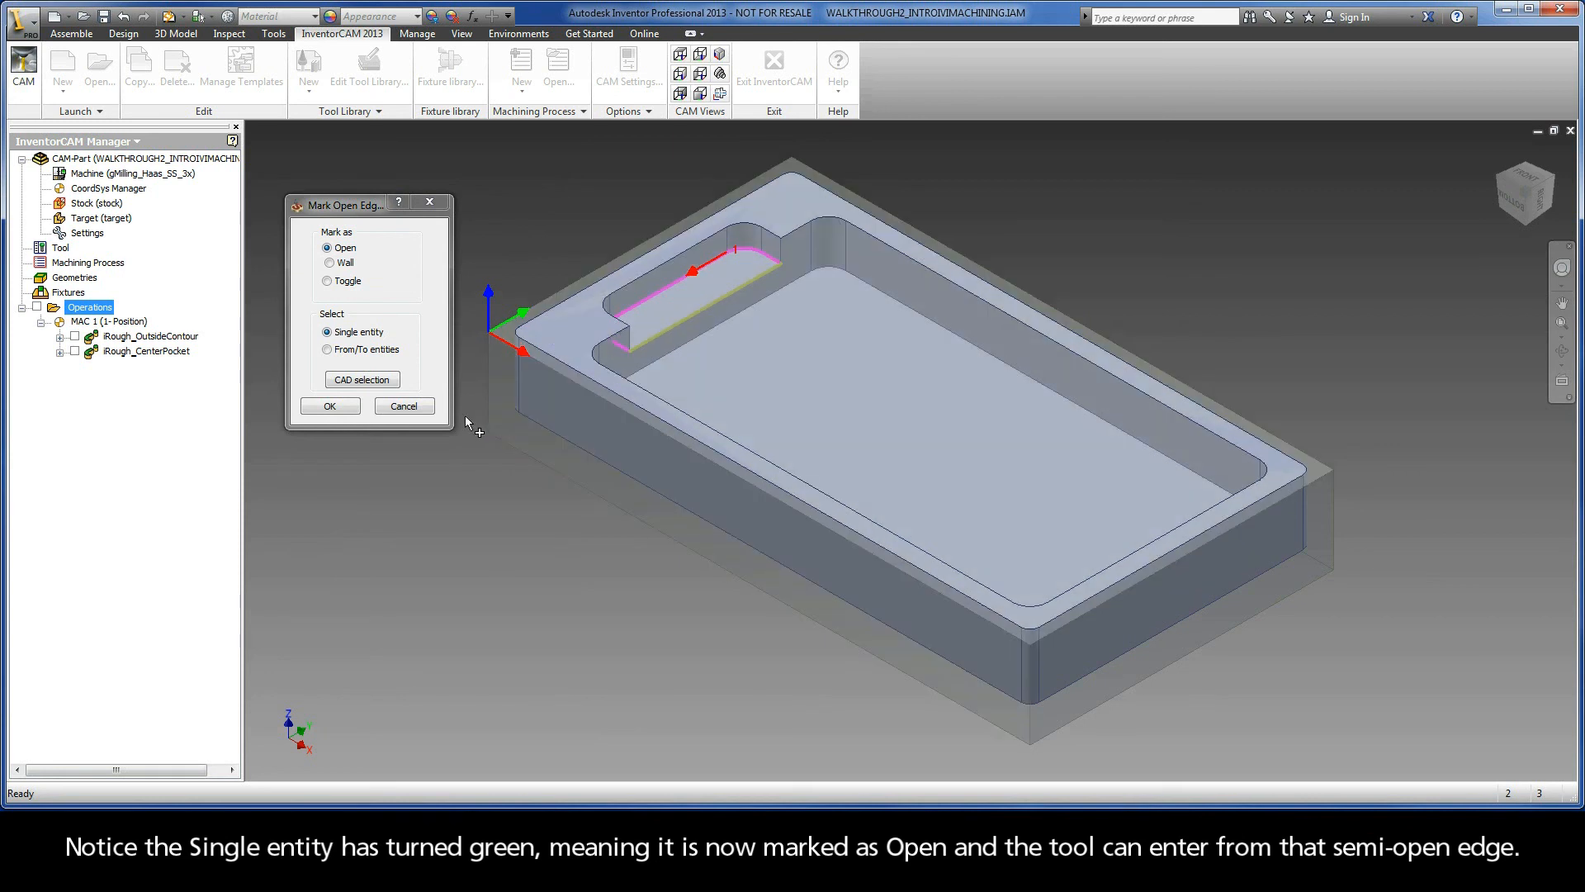
pyautogui.click(329, 406)
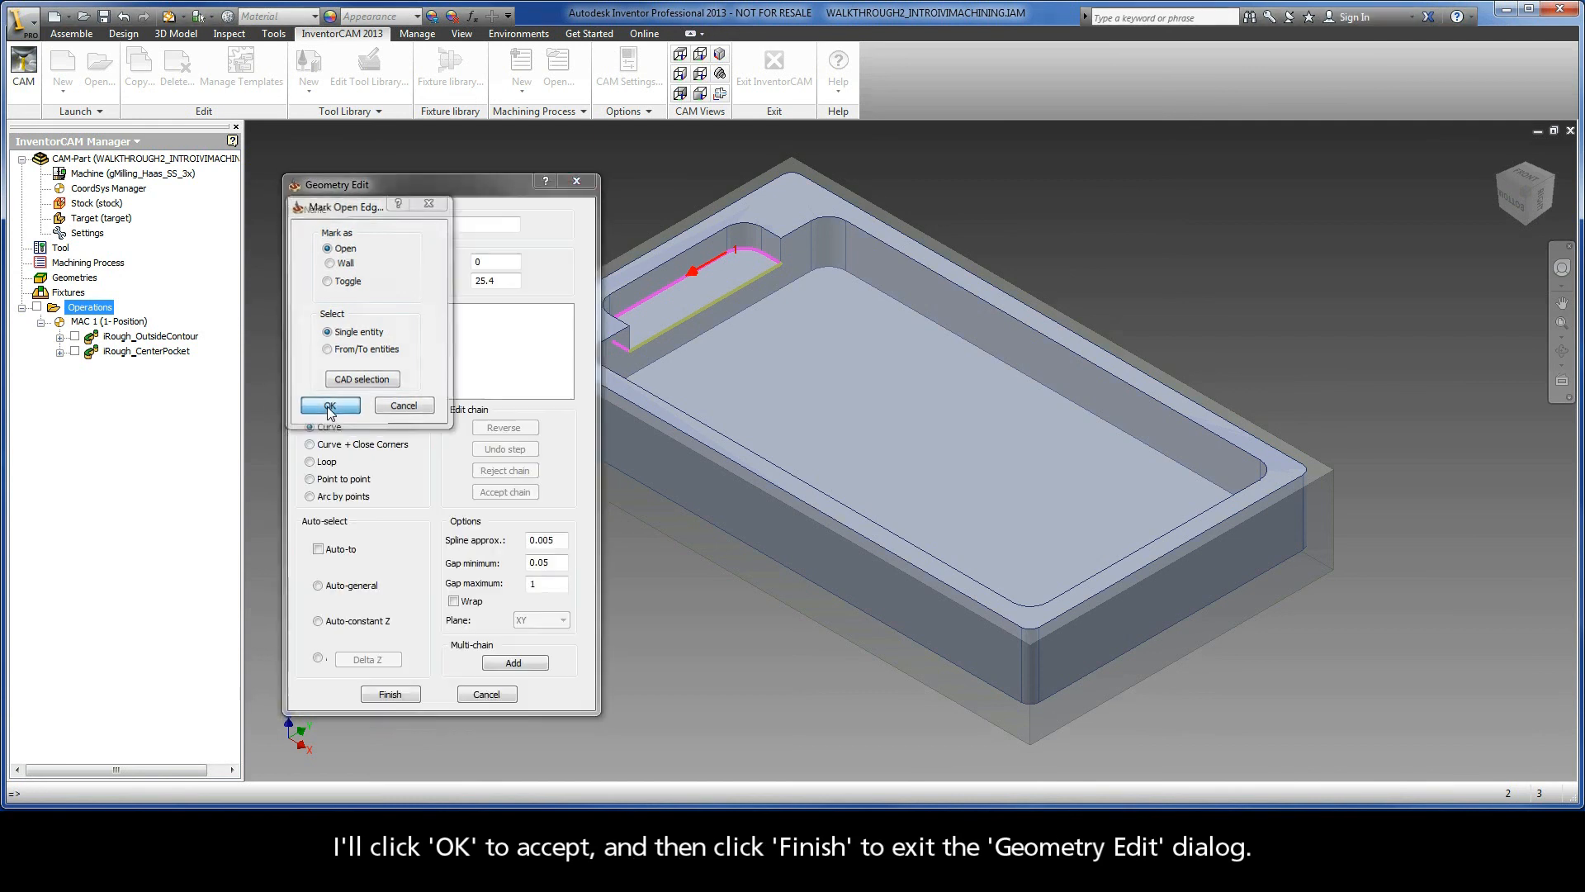
pyautogui.click(386, 698)
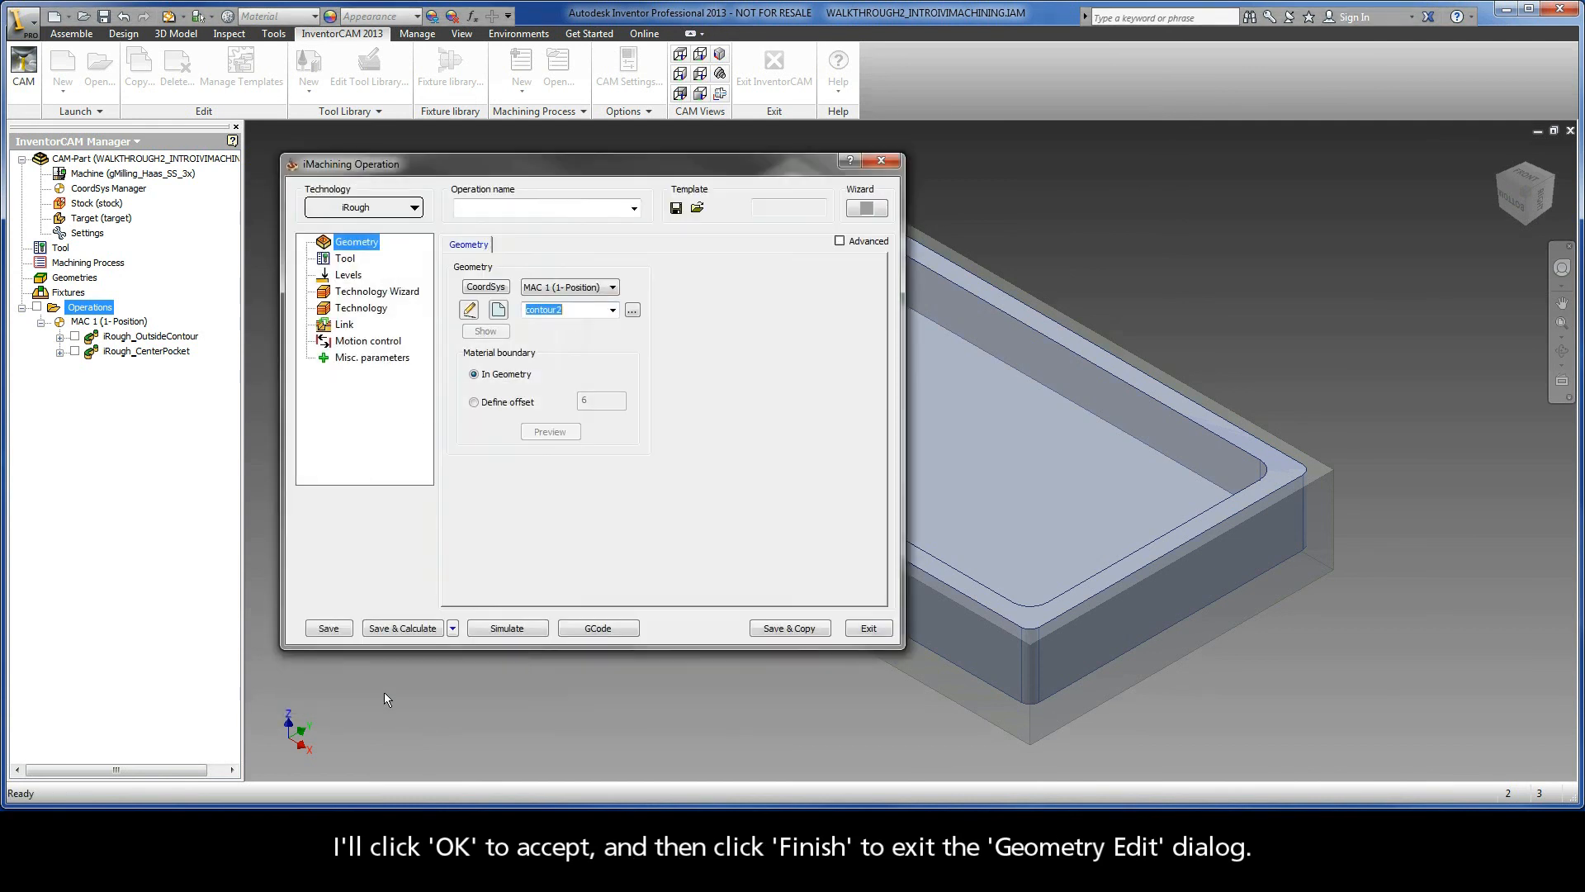
# Step: Assign the existing 9.5 mm end mill, tool number 1, to the ledge operation
pyautogui.click(345, 261)
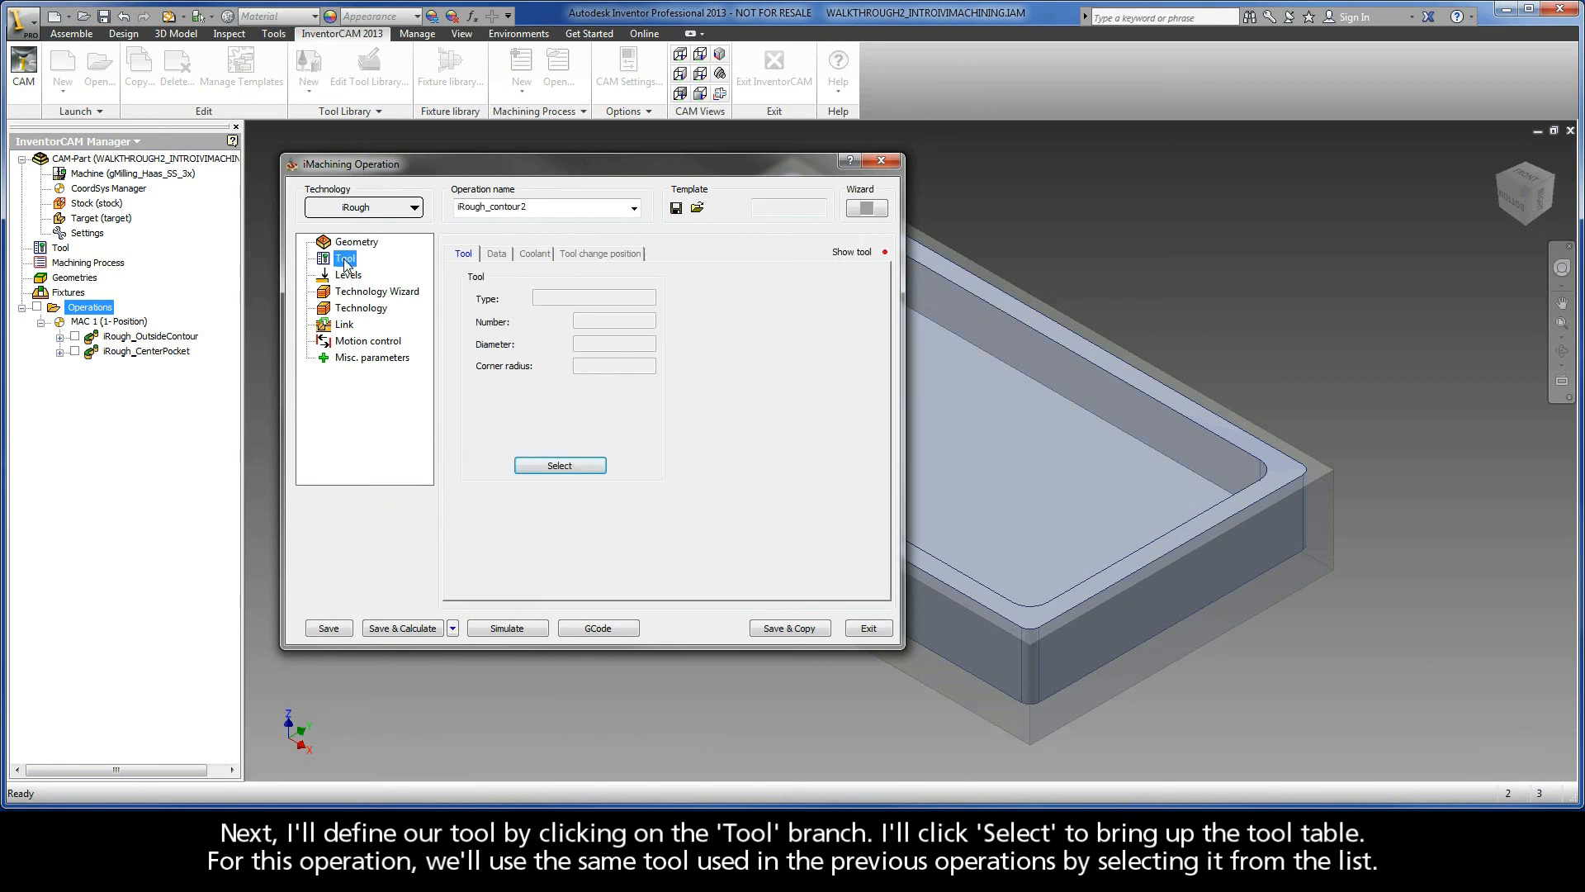
pyautogui.click(545, 467)
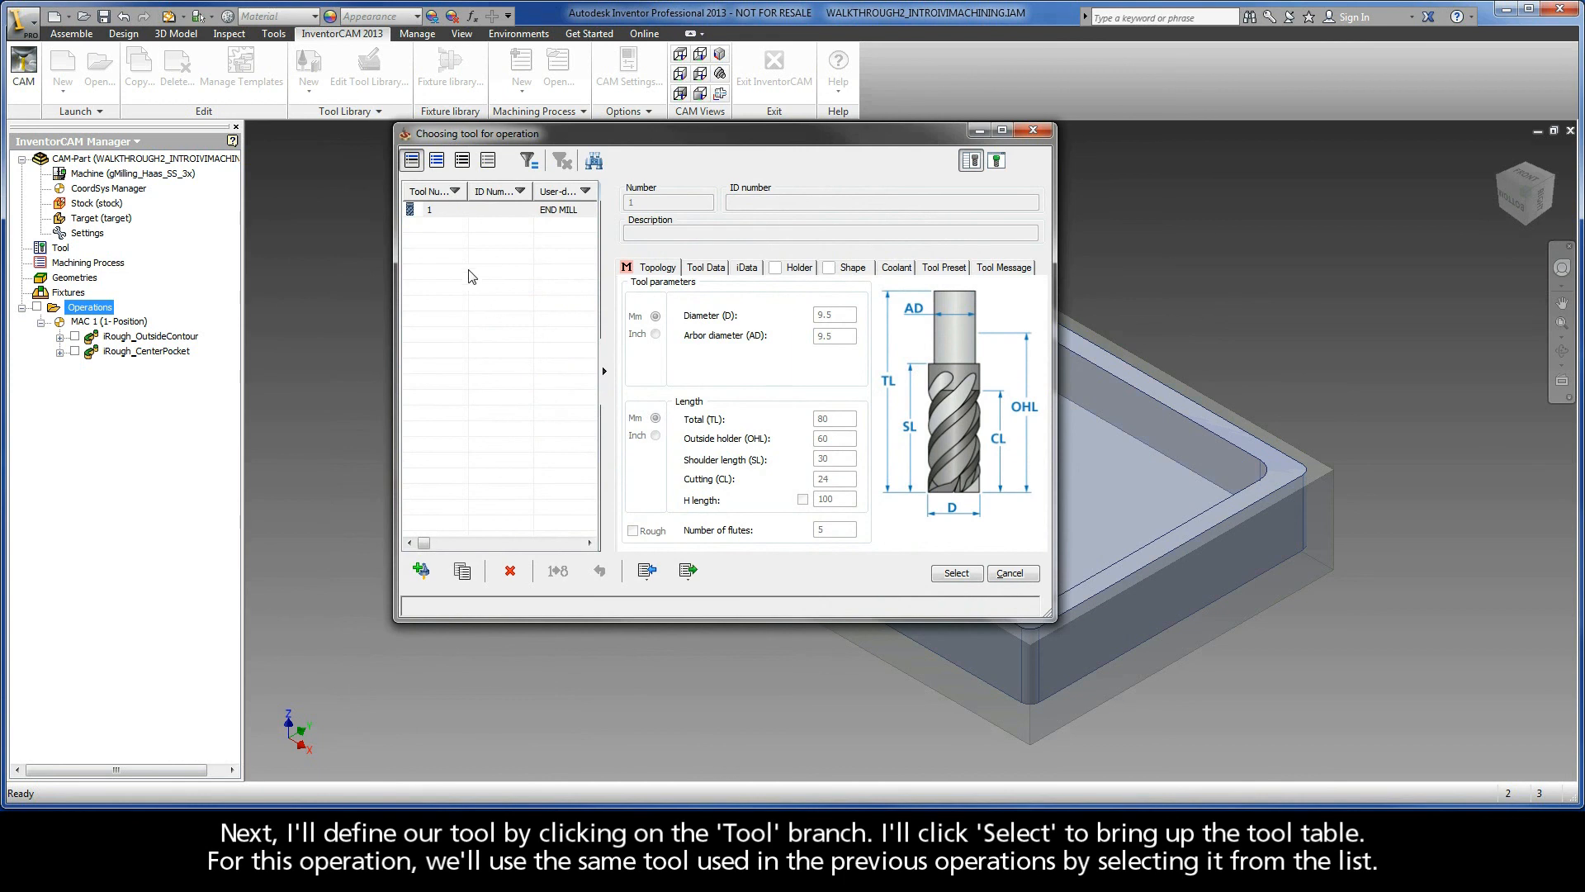
pyautogui.click(583, 212)
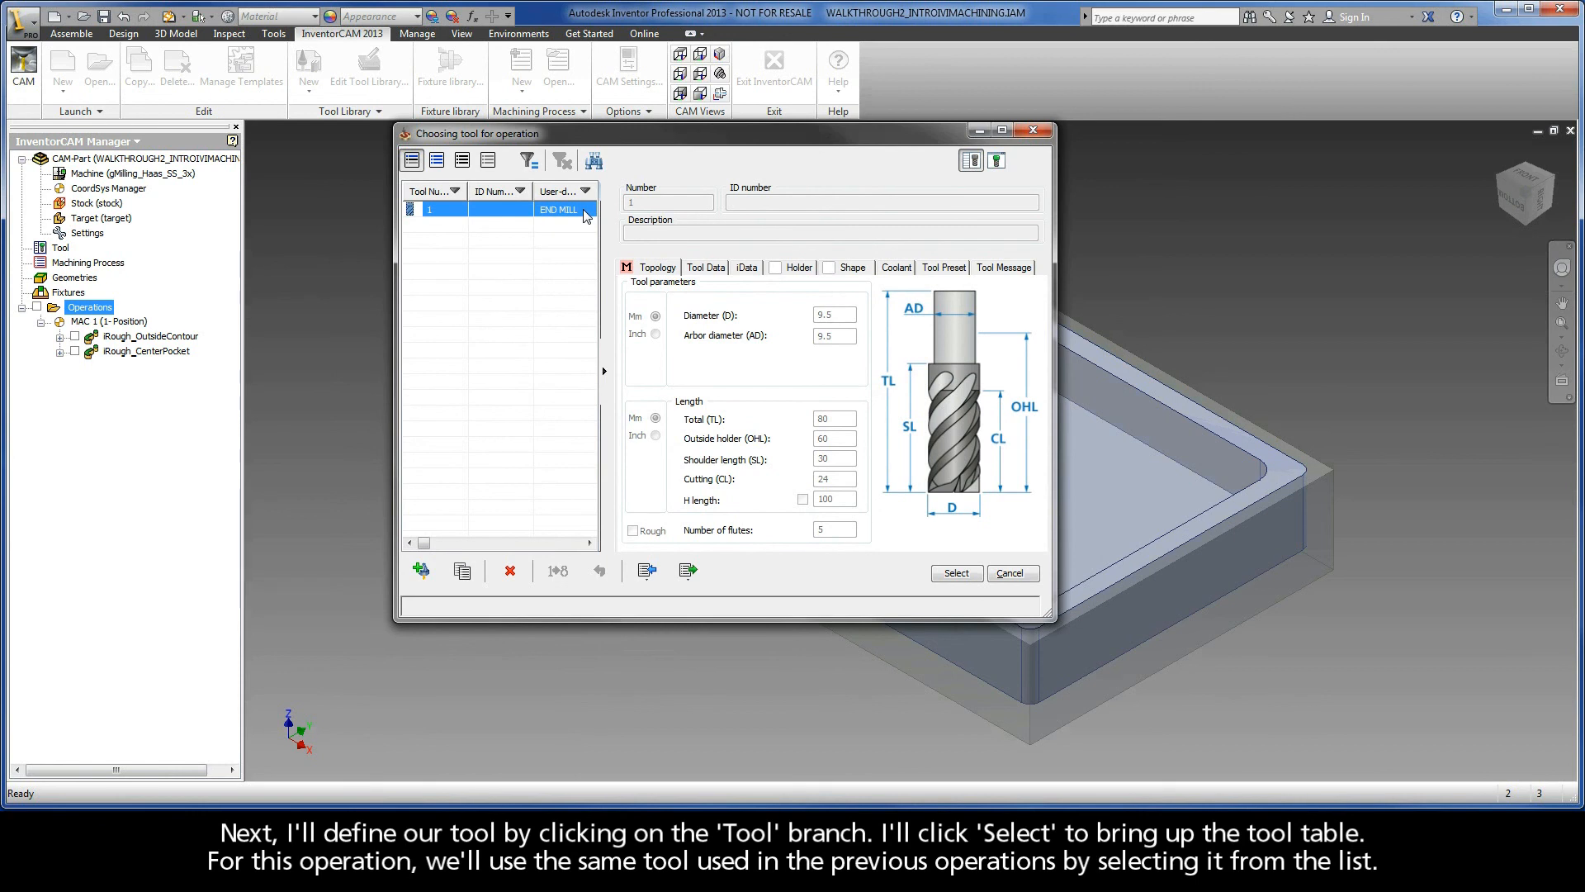
pyautogui.click(956, 573)
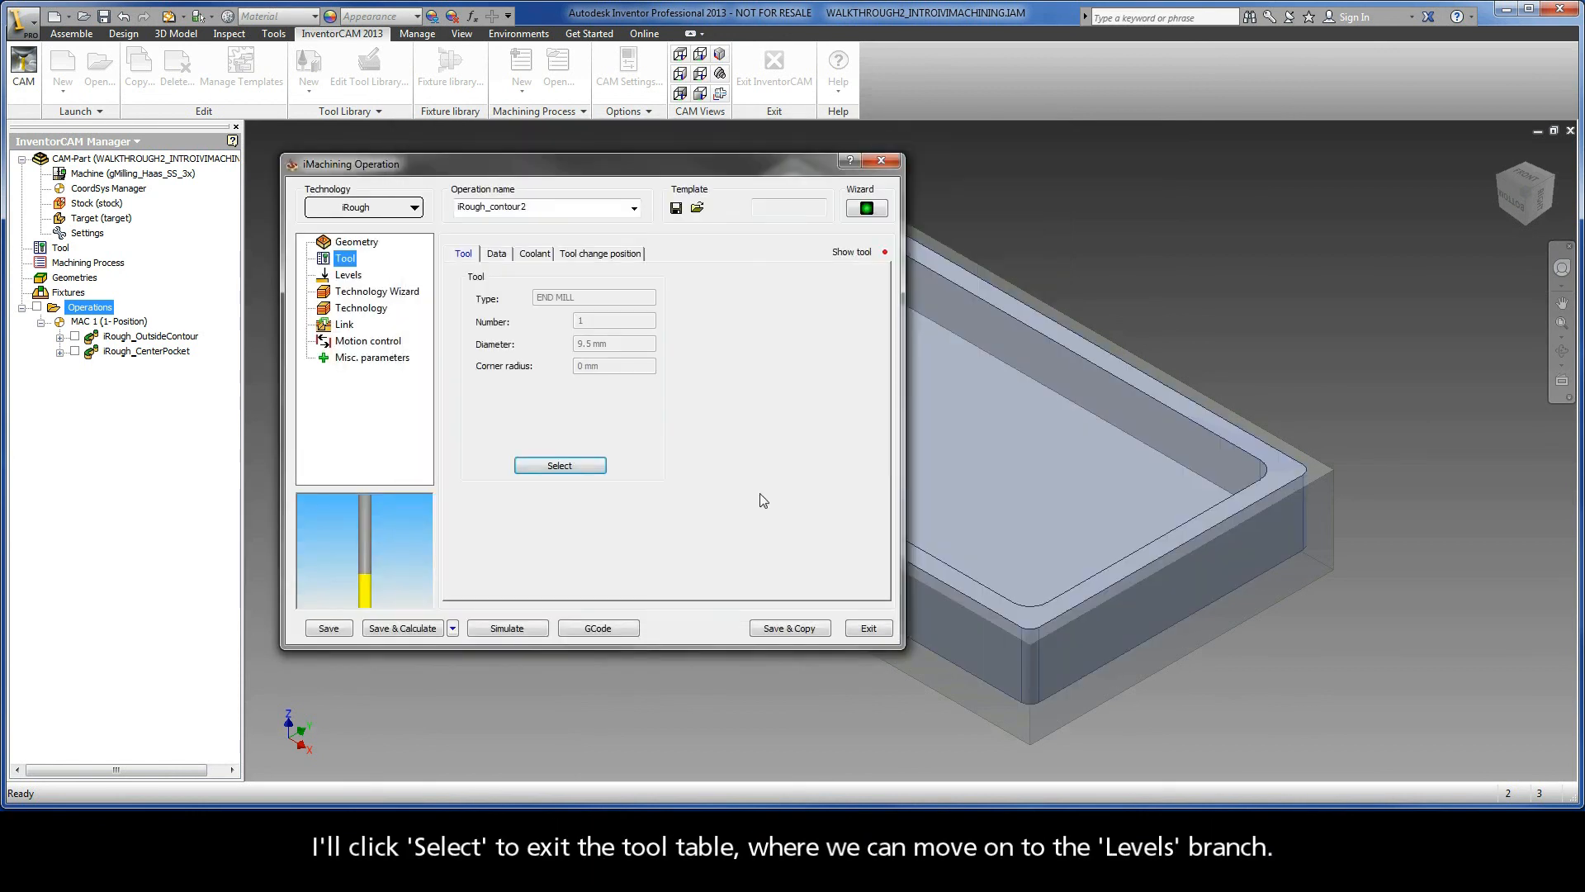
# Step: Define the ledge operation's upper milling level from the top face of the target model
pyautogui.click(347, 275)
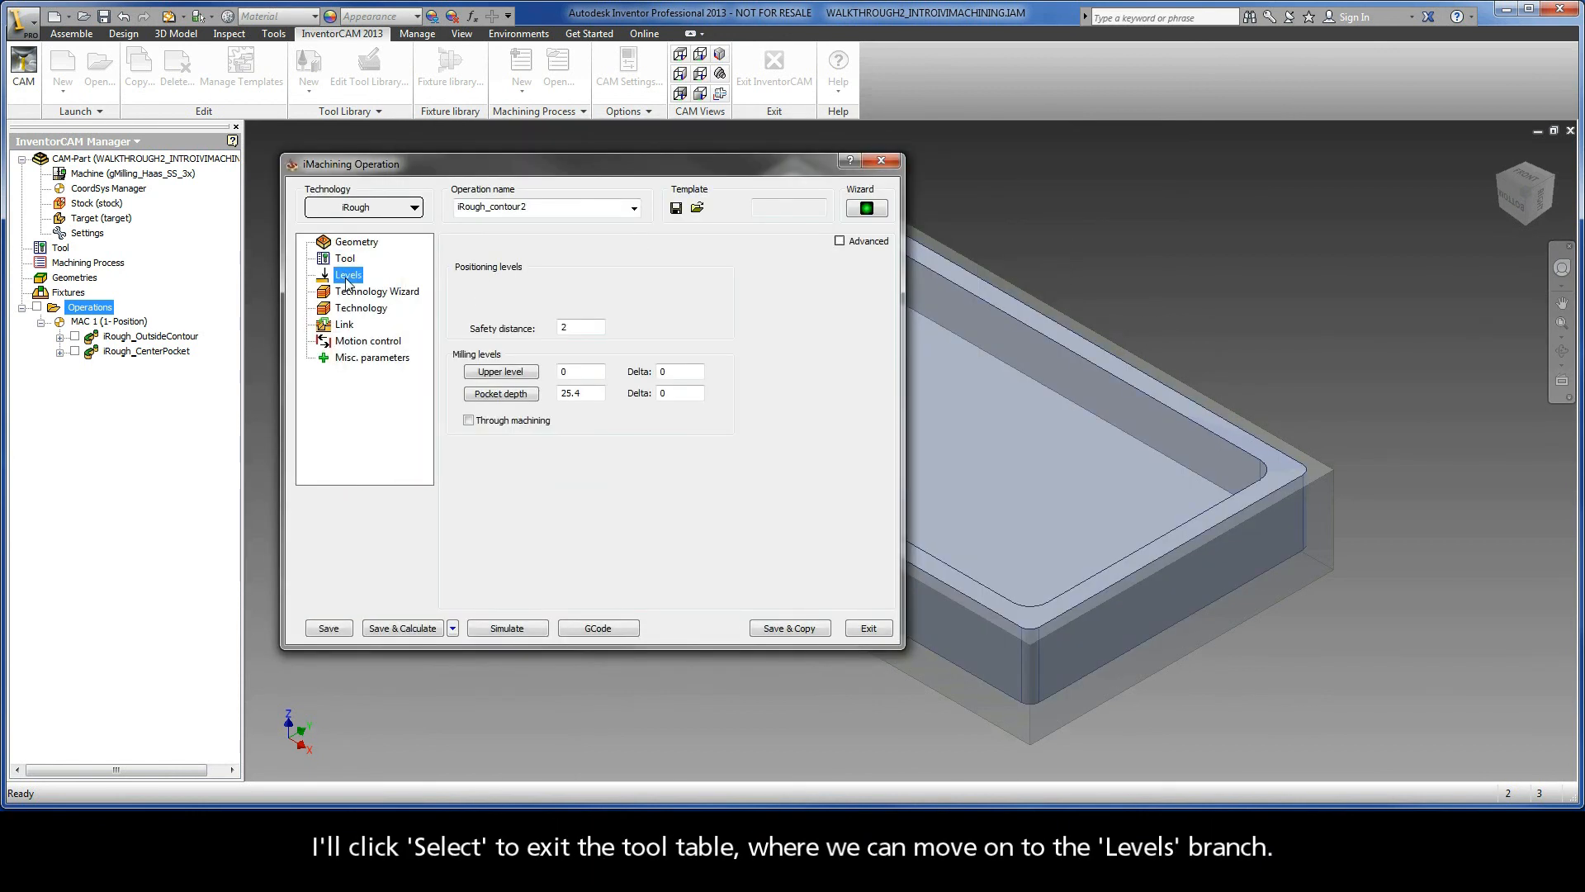
pyautogui.click(501, 372)
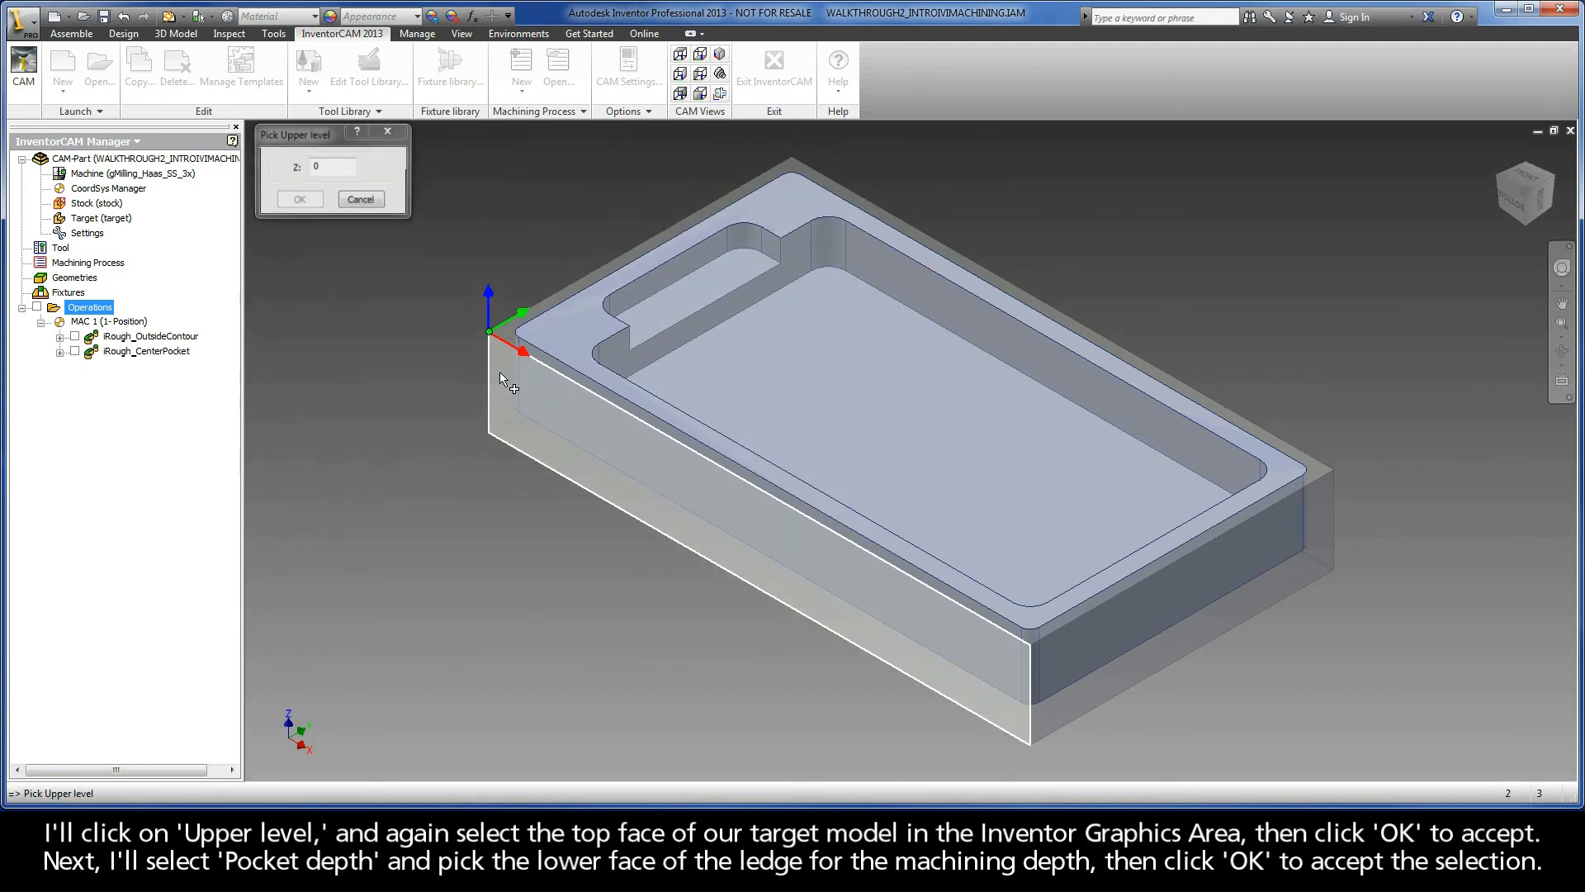
pyautogui.rightClick(573, 330)
pyautogui.click(589, 337)
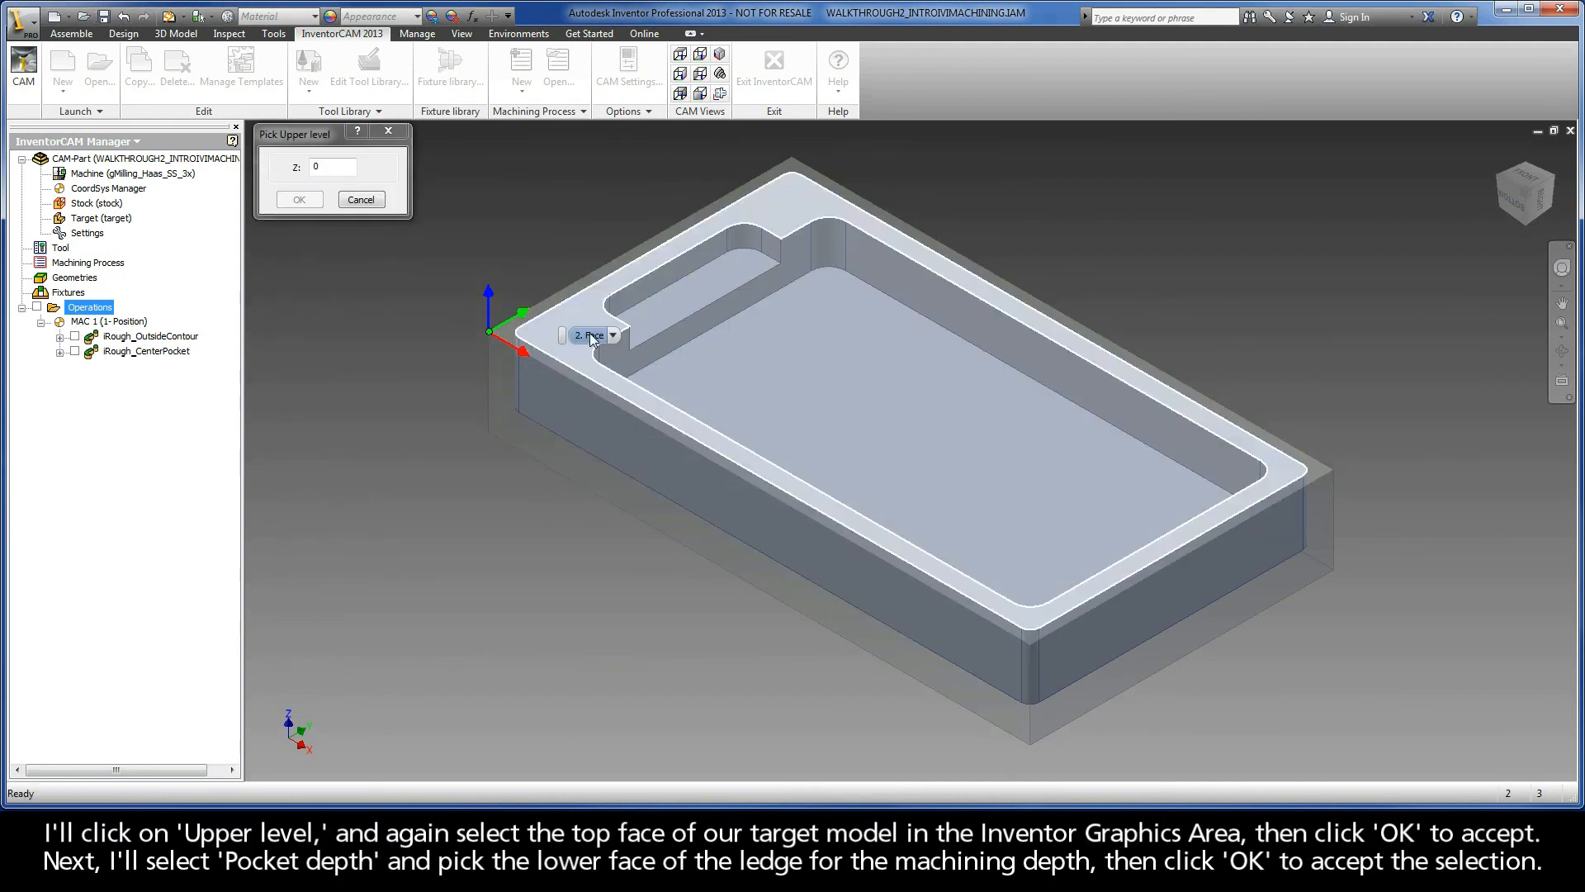
pyautogui.click(596, 342)
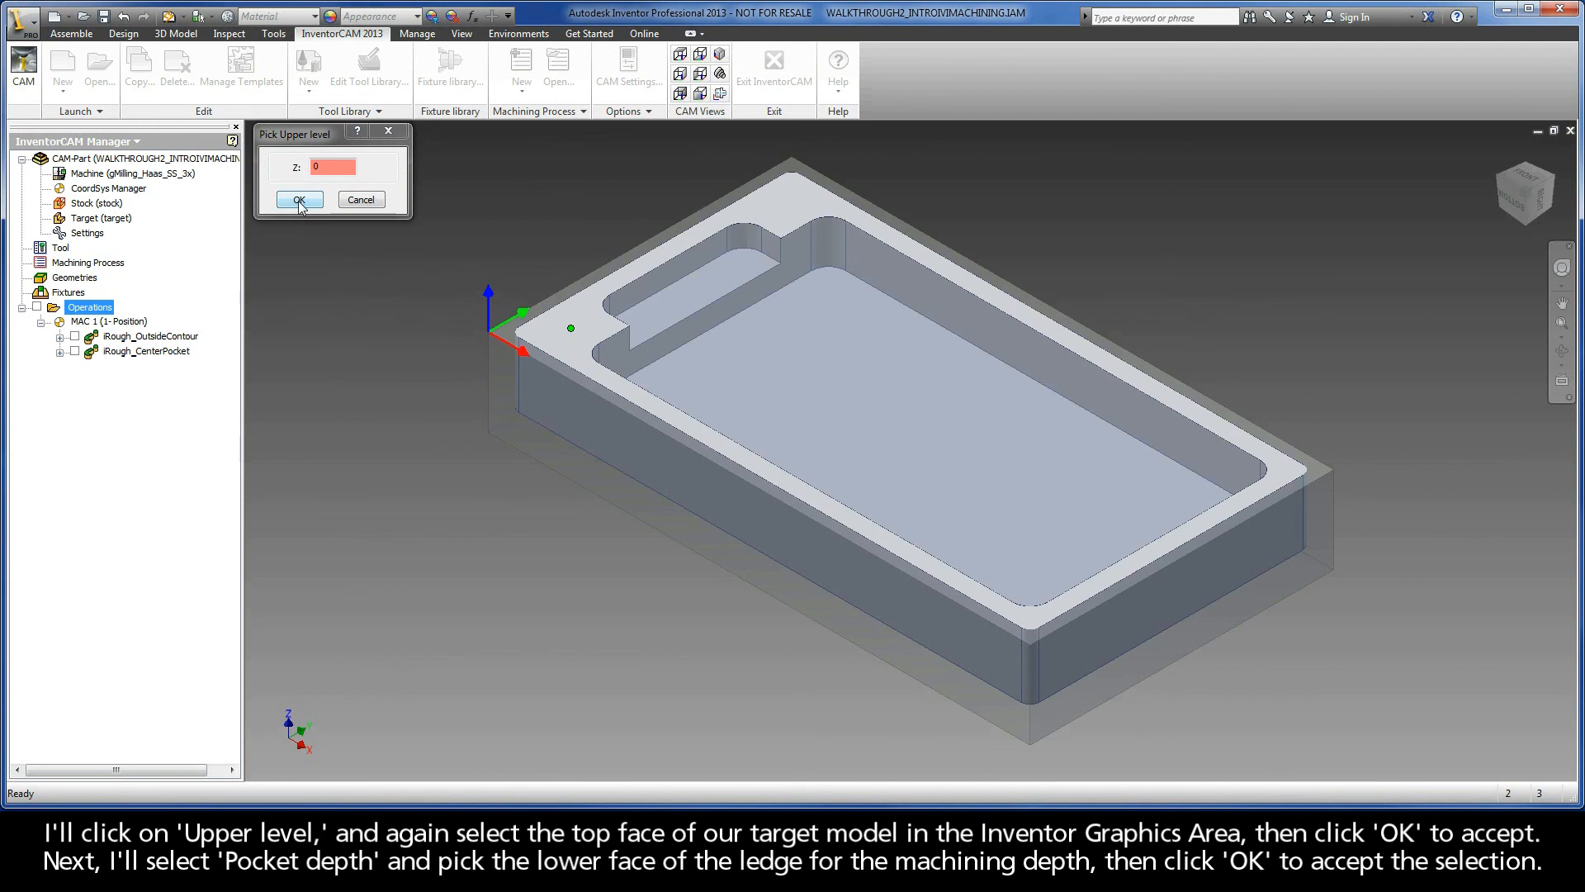
pyautogui.click(299, 200)
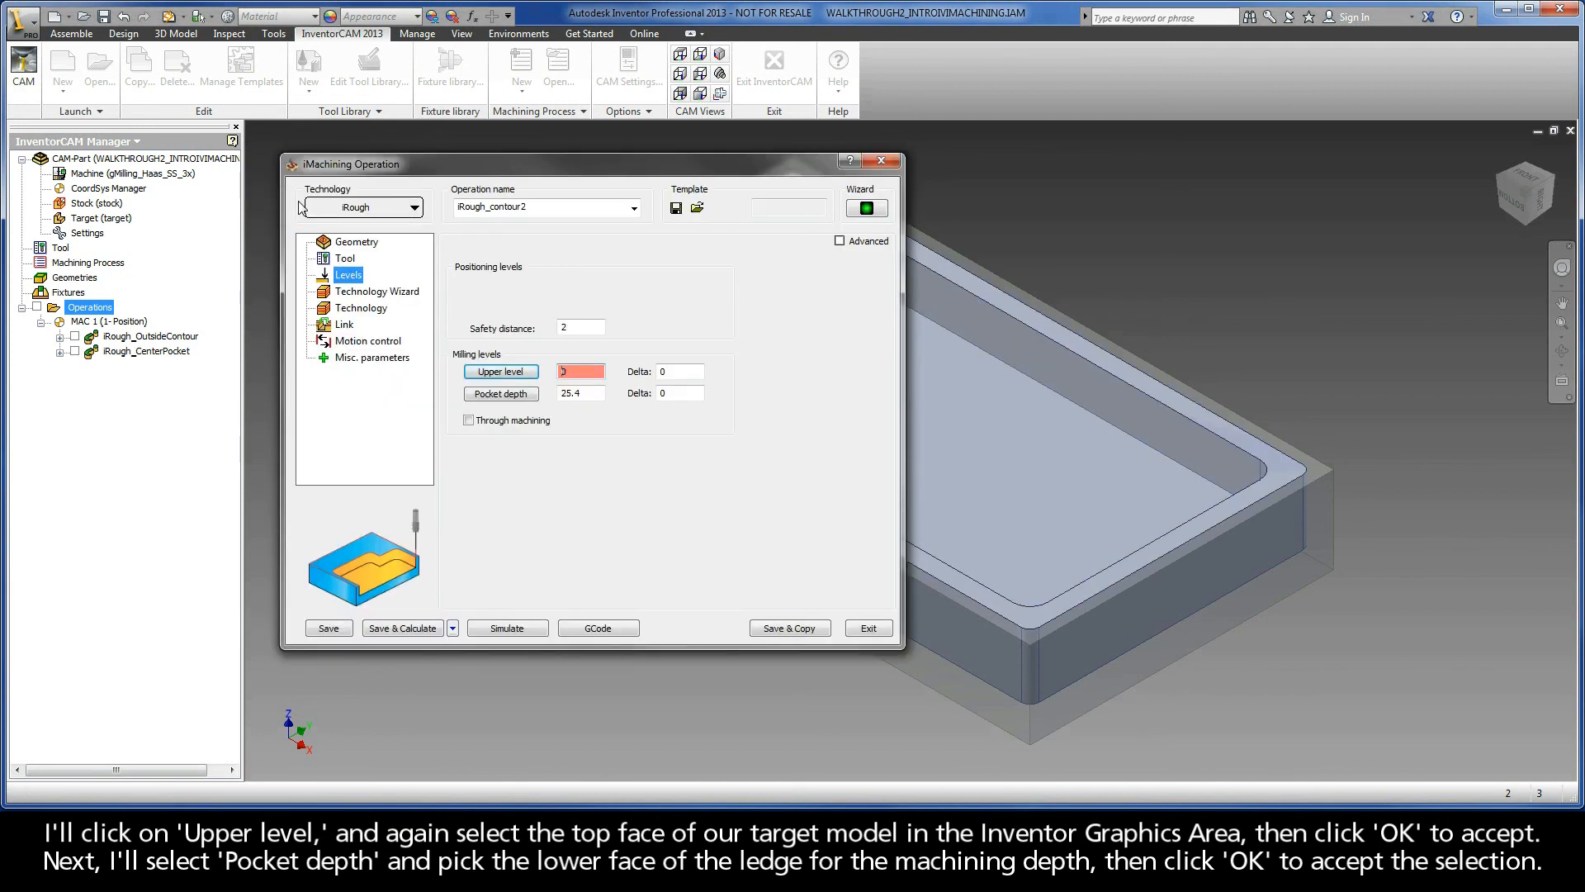
# Step: Define the ledge operation's pocket depth by picking the lower face of the ledge
pyautogui.click(500, 393)
pyautogui.rightClick(681, 301)
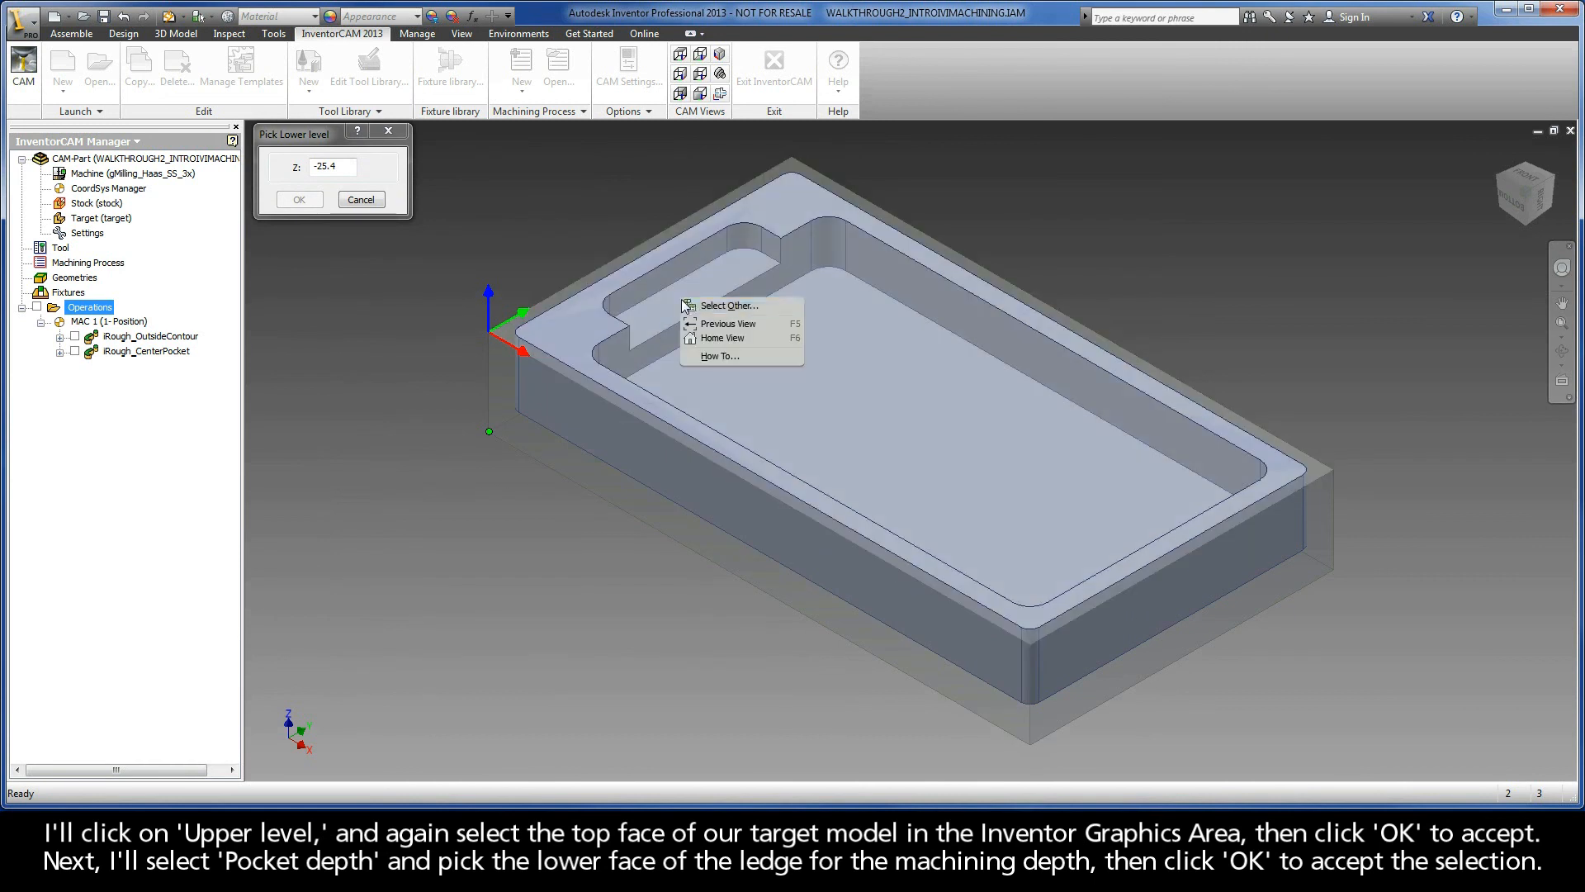
pyautogui.click(706, 304)
pyautogui.click(707, 305)
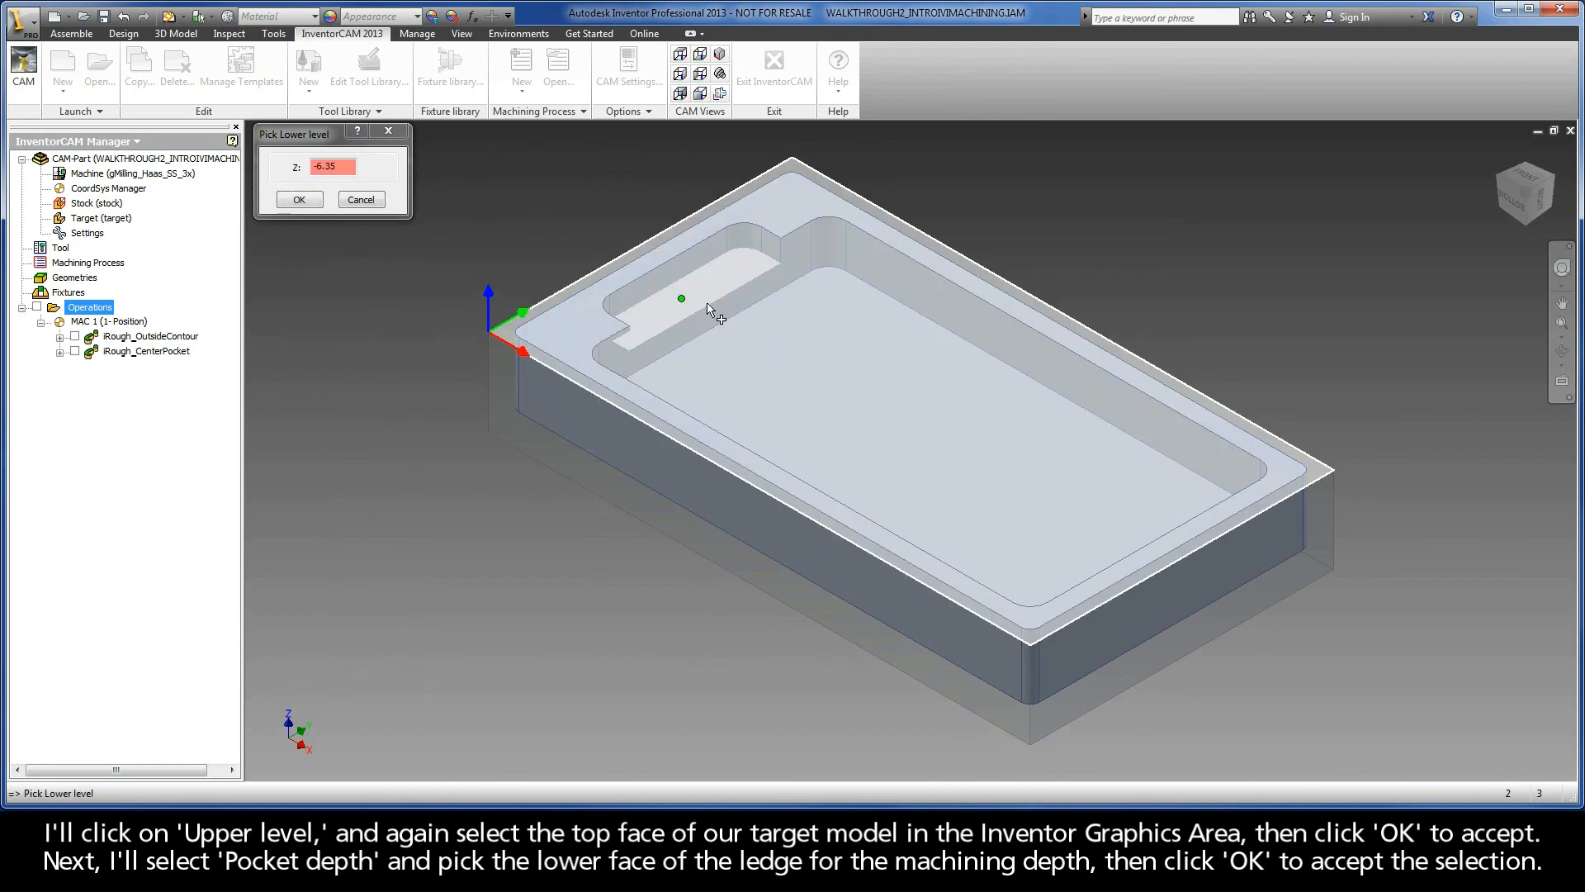
pyautogui.click(297, 200)
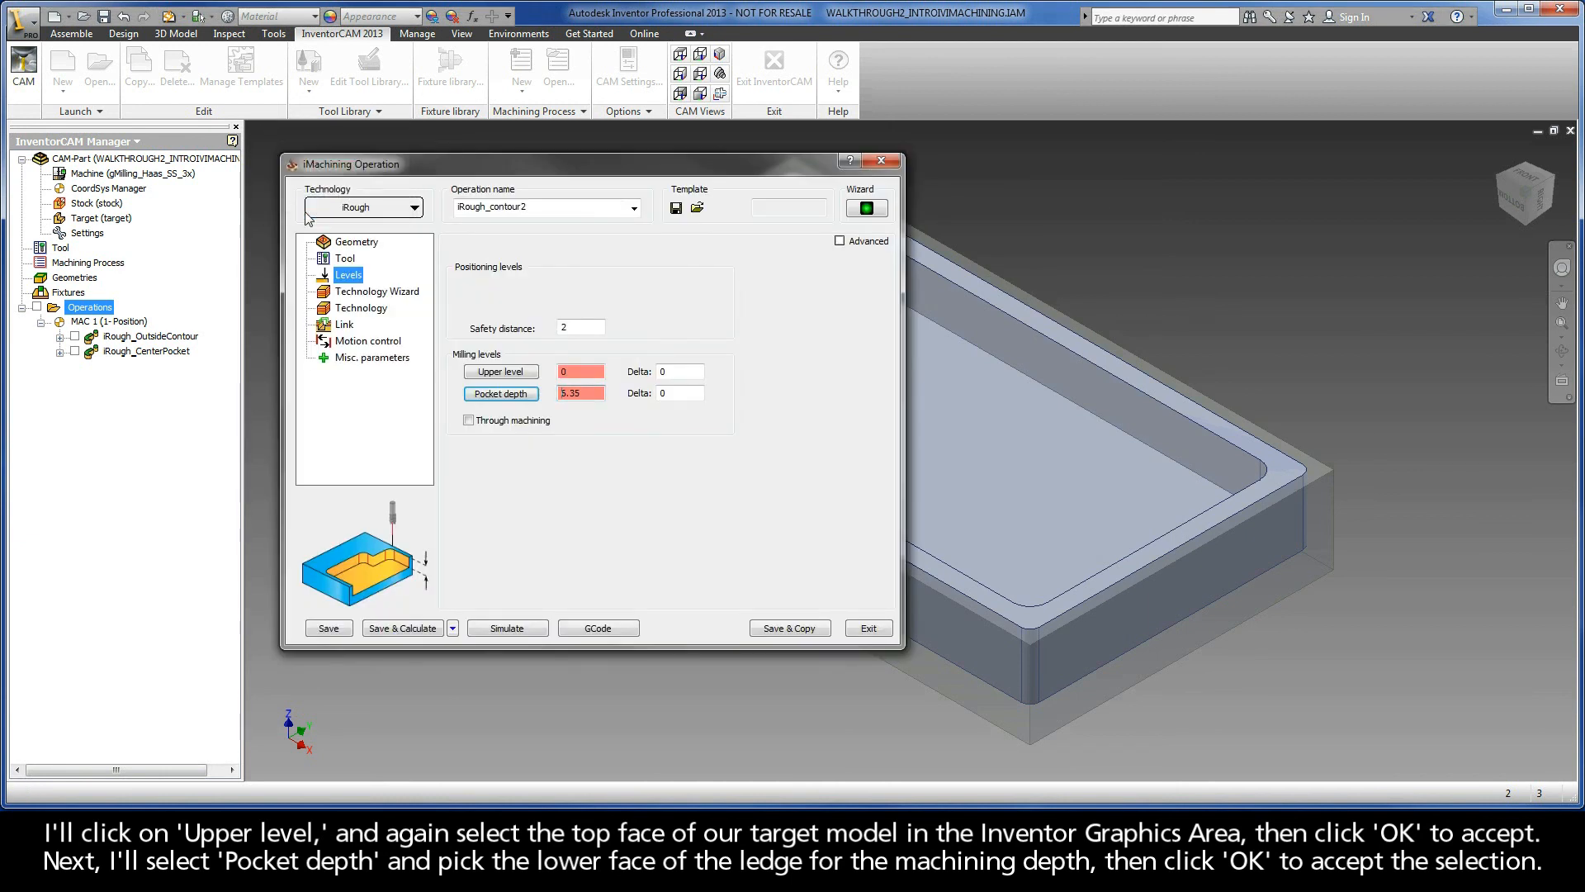
# Step: Review the ledge operation's Technology Wizard cutting conditions, Technology step down, cutting angles and wall offset, and Link settings
pyautogui.click(350, 292)
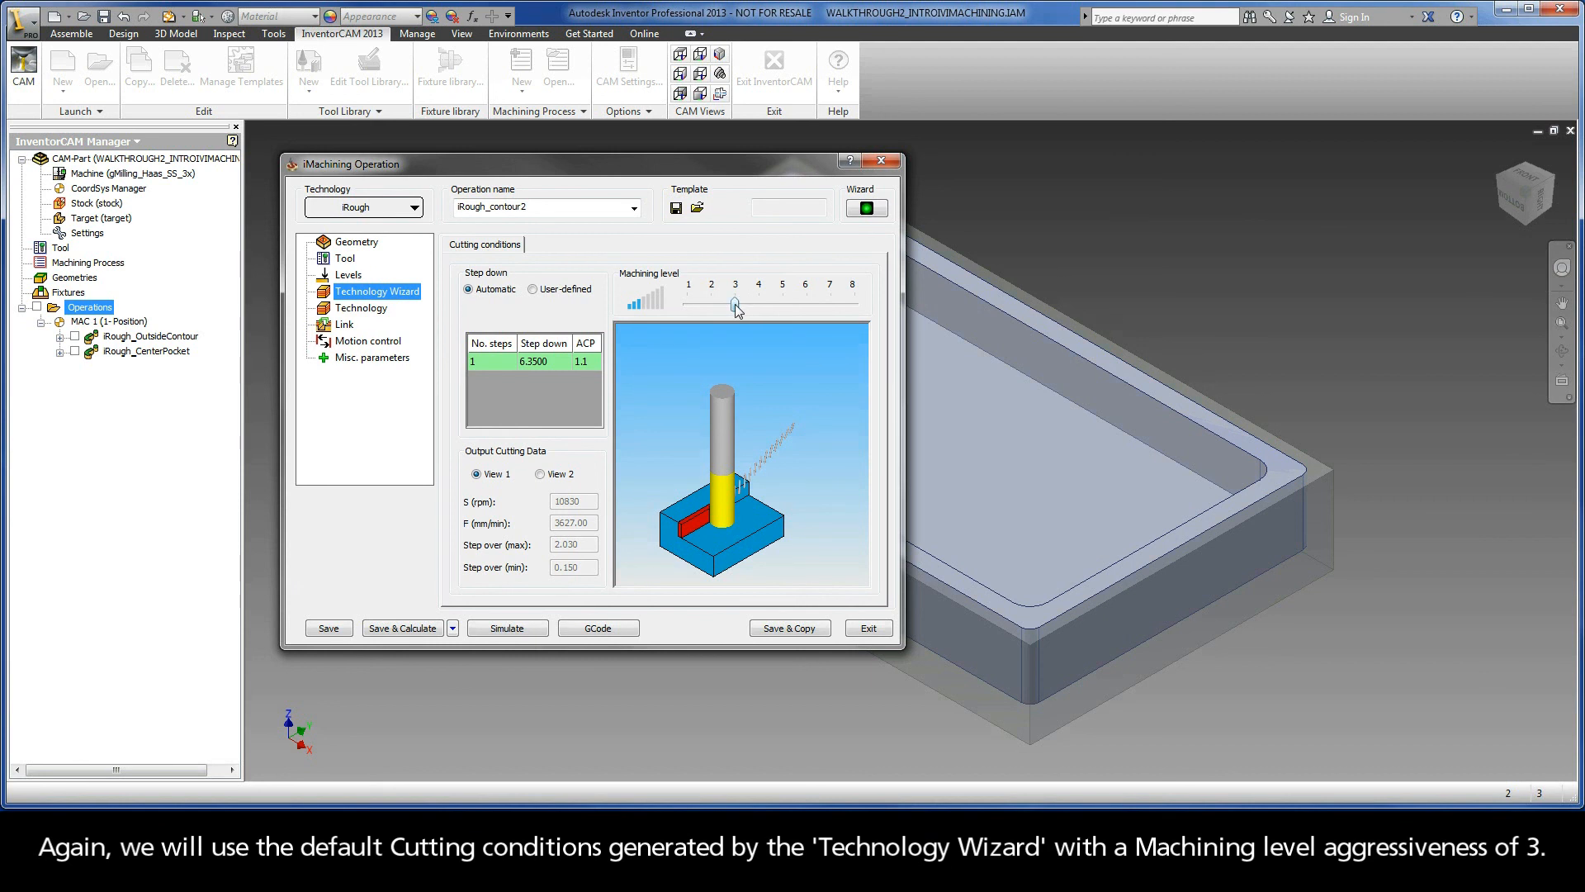
pyautogui.click(379, 308)
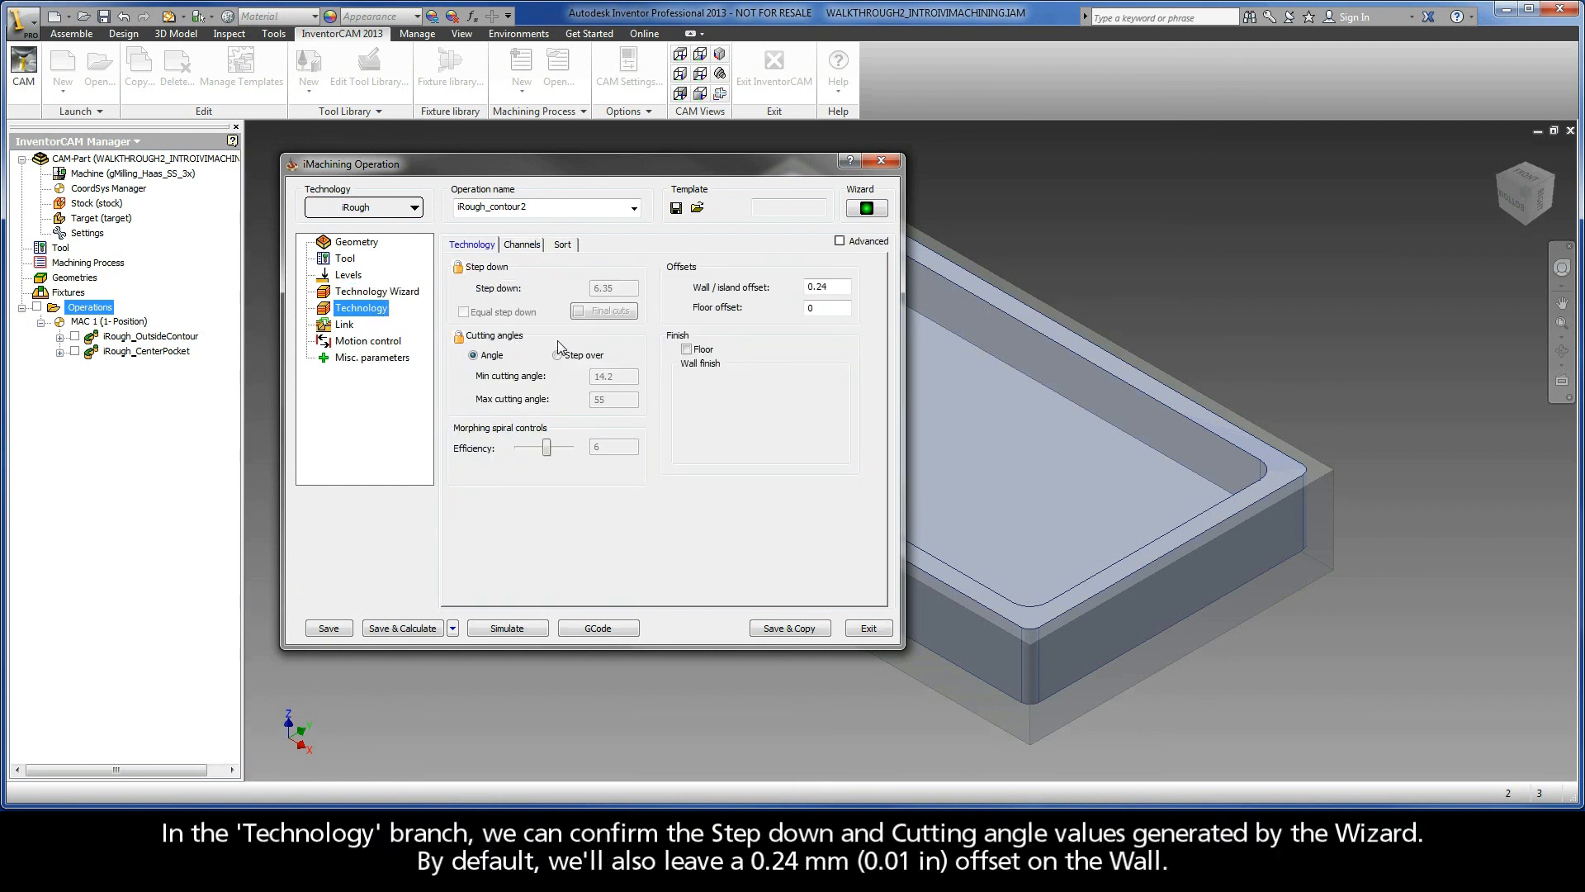
pyautogui.click(831, 285)
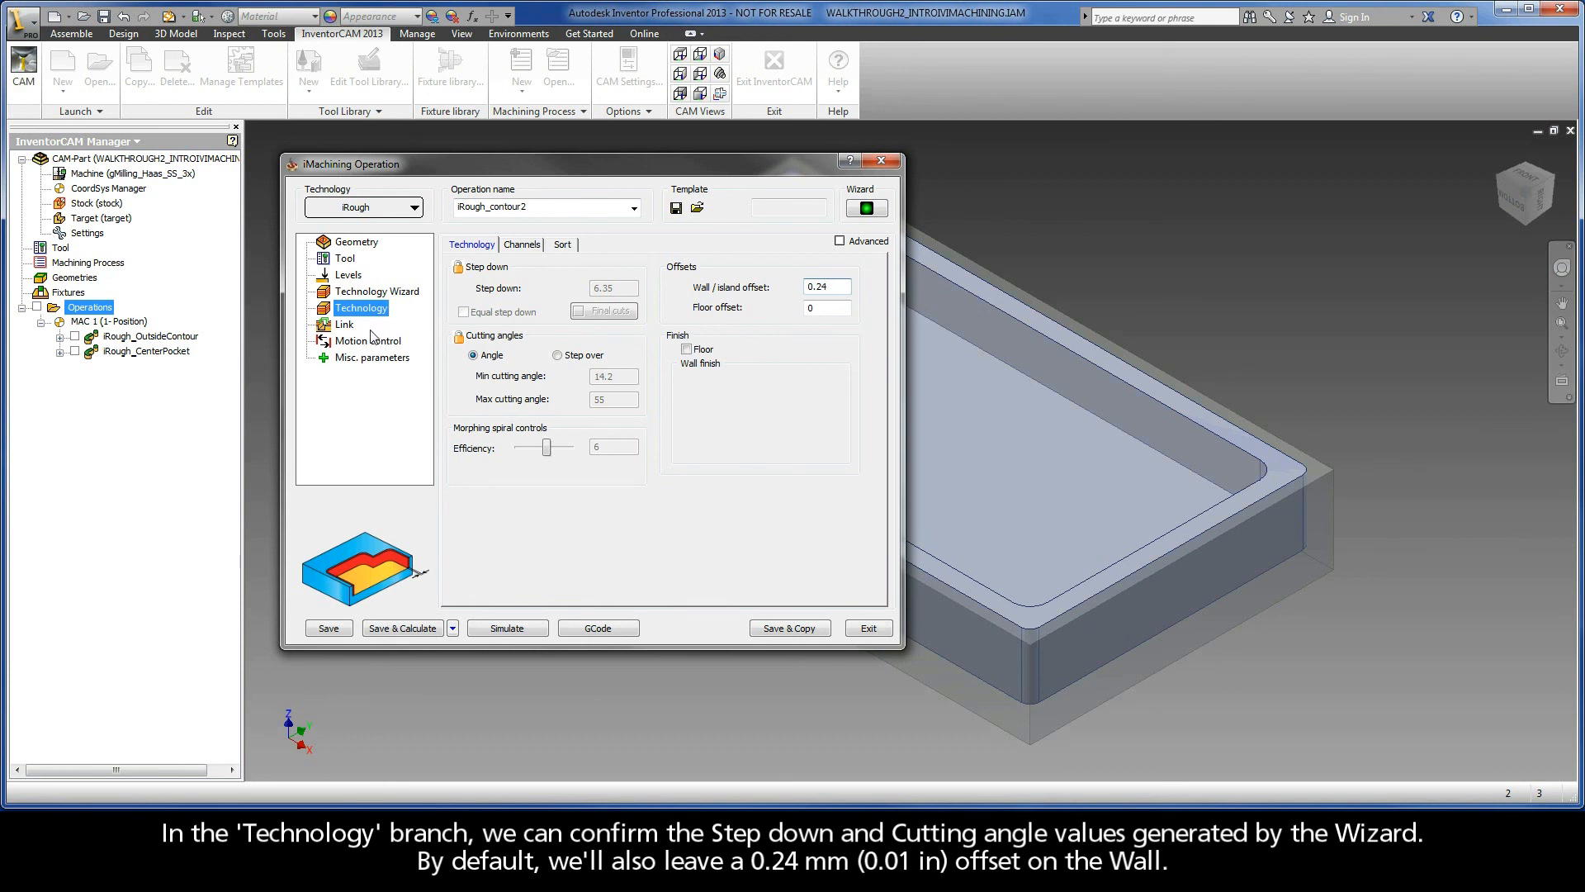
pyautogui.click(345, 326)
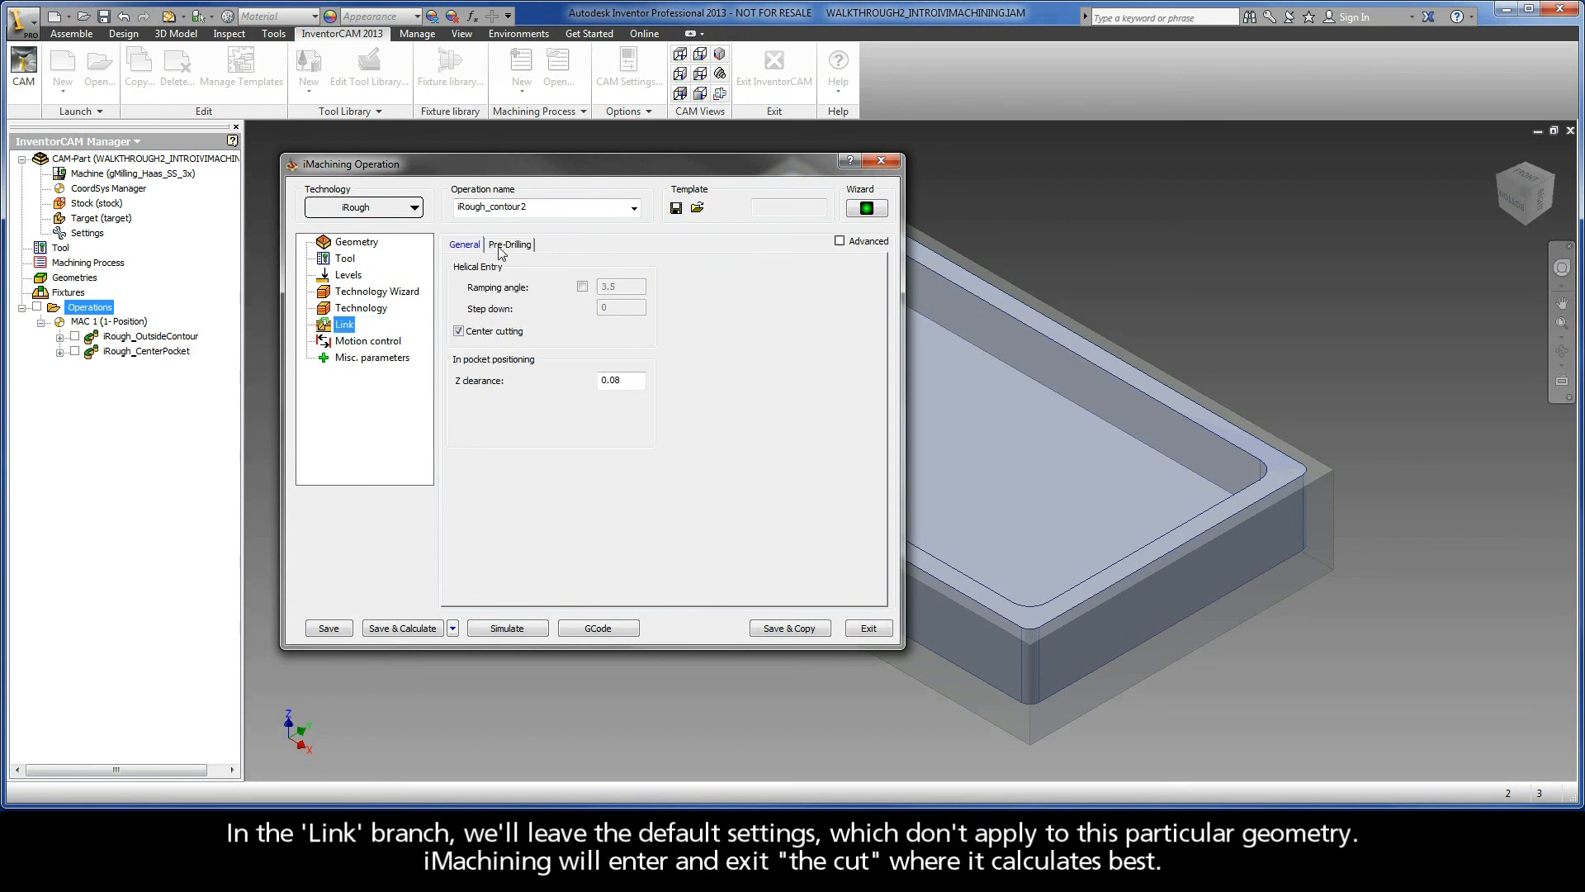
# Step: Rename the ledge operation to iRough_PocketLedge, then save it and calculate its tool path
pyautogui.doubleClick(537, 210)
pyautogui.moveTo(533, 207); pyautogui.dragTo(489, 211)
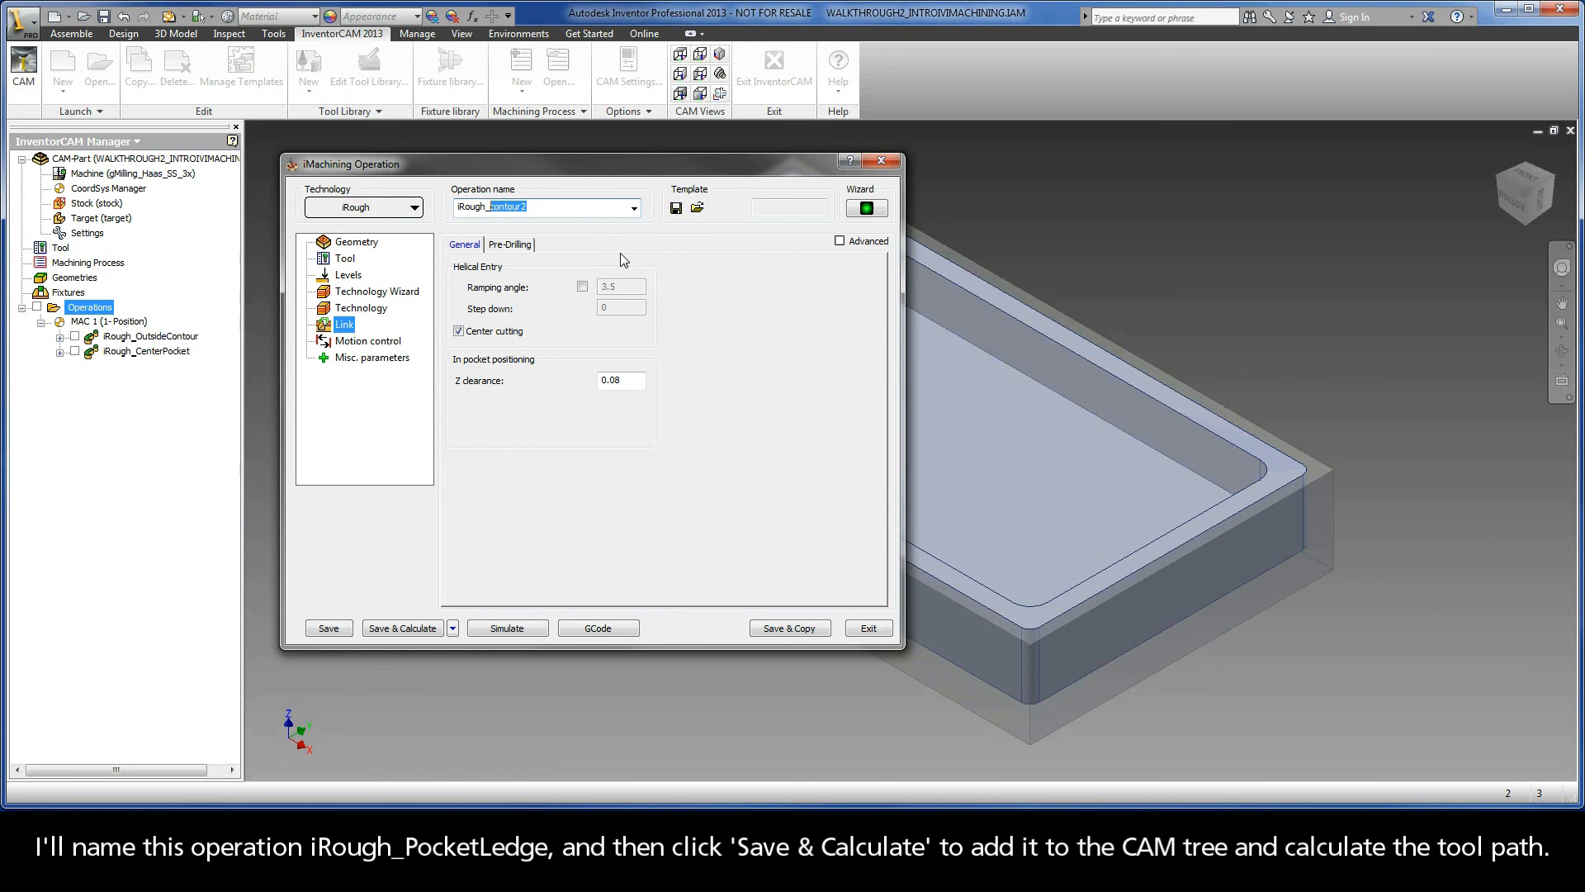
pyautogui.write('PocketLedge')
pyautogui.click(393, 628)
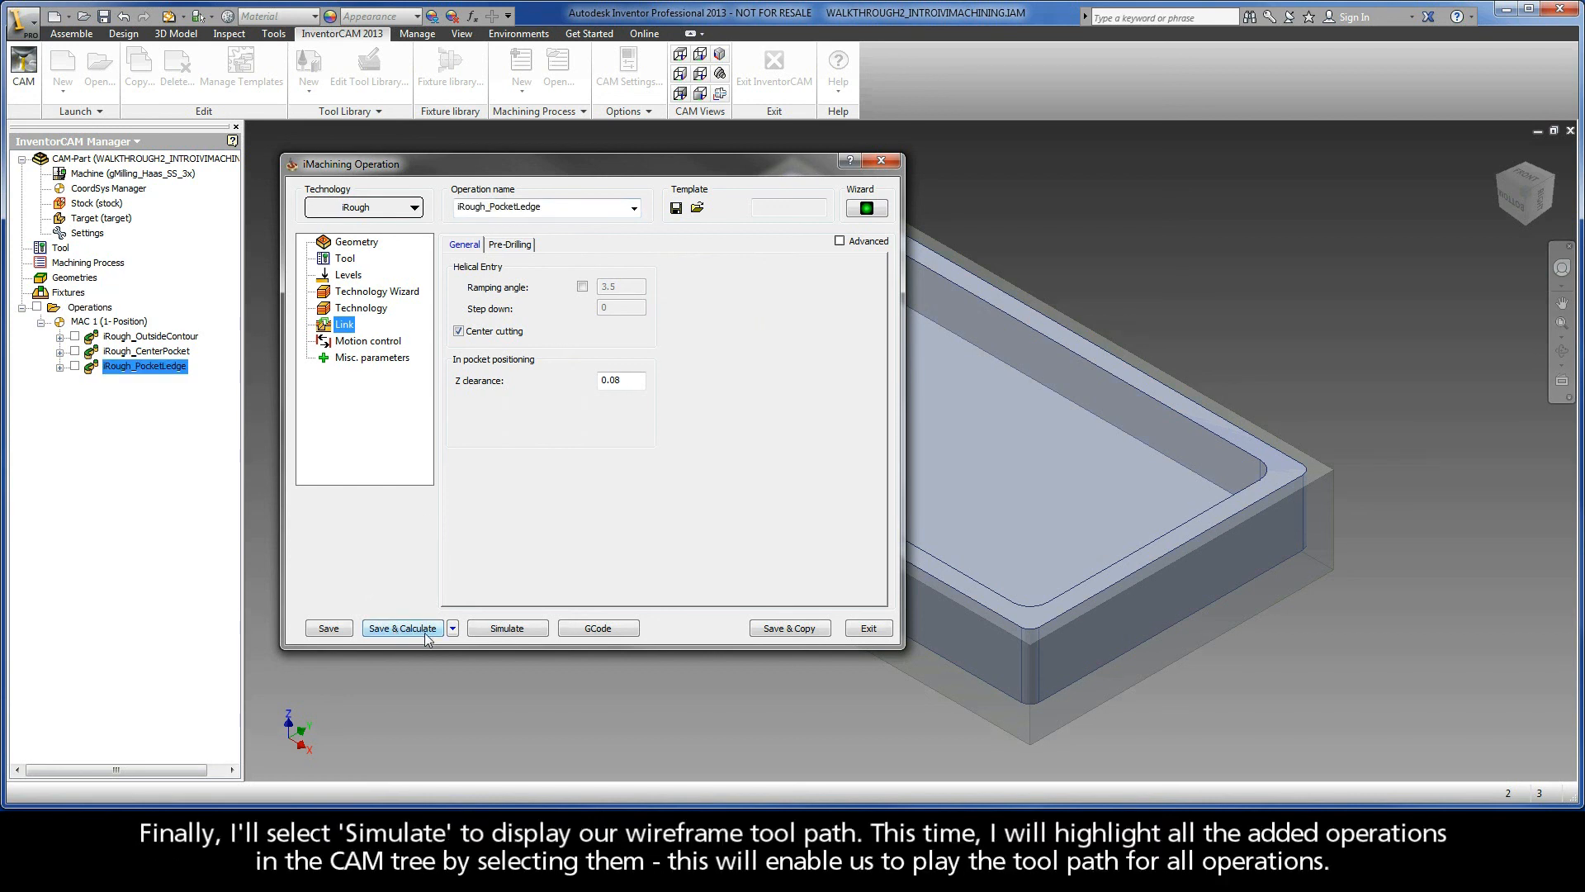
# Step: Simulate the wireframe tool paths of the outside contour, center pocket and pocket ledge operations in Host CAD, one operation at a time
pyautogui.click(507, 629)
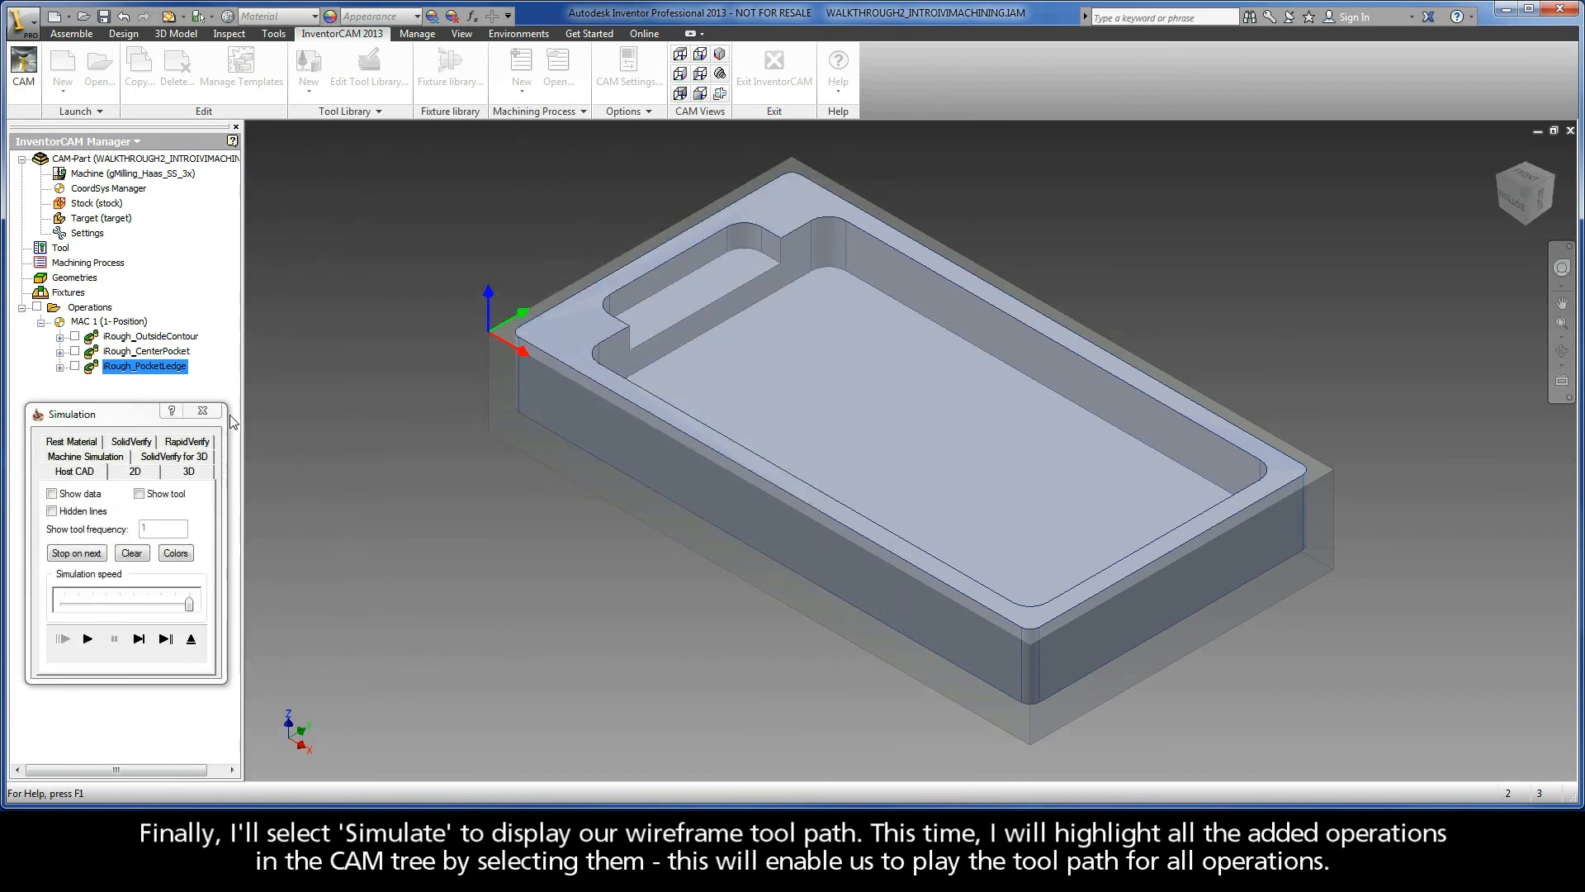
pyautogui.click(147, 338)
pyautogui.keyDown('shift'); pyautogui.click(147, 368); pyautogui.keyUp('shift')
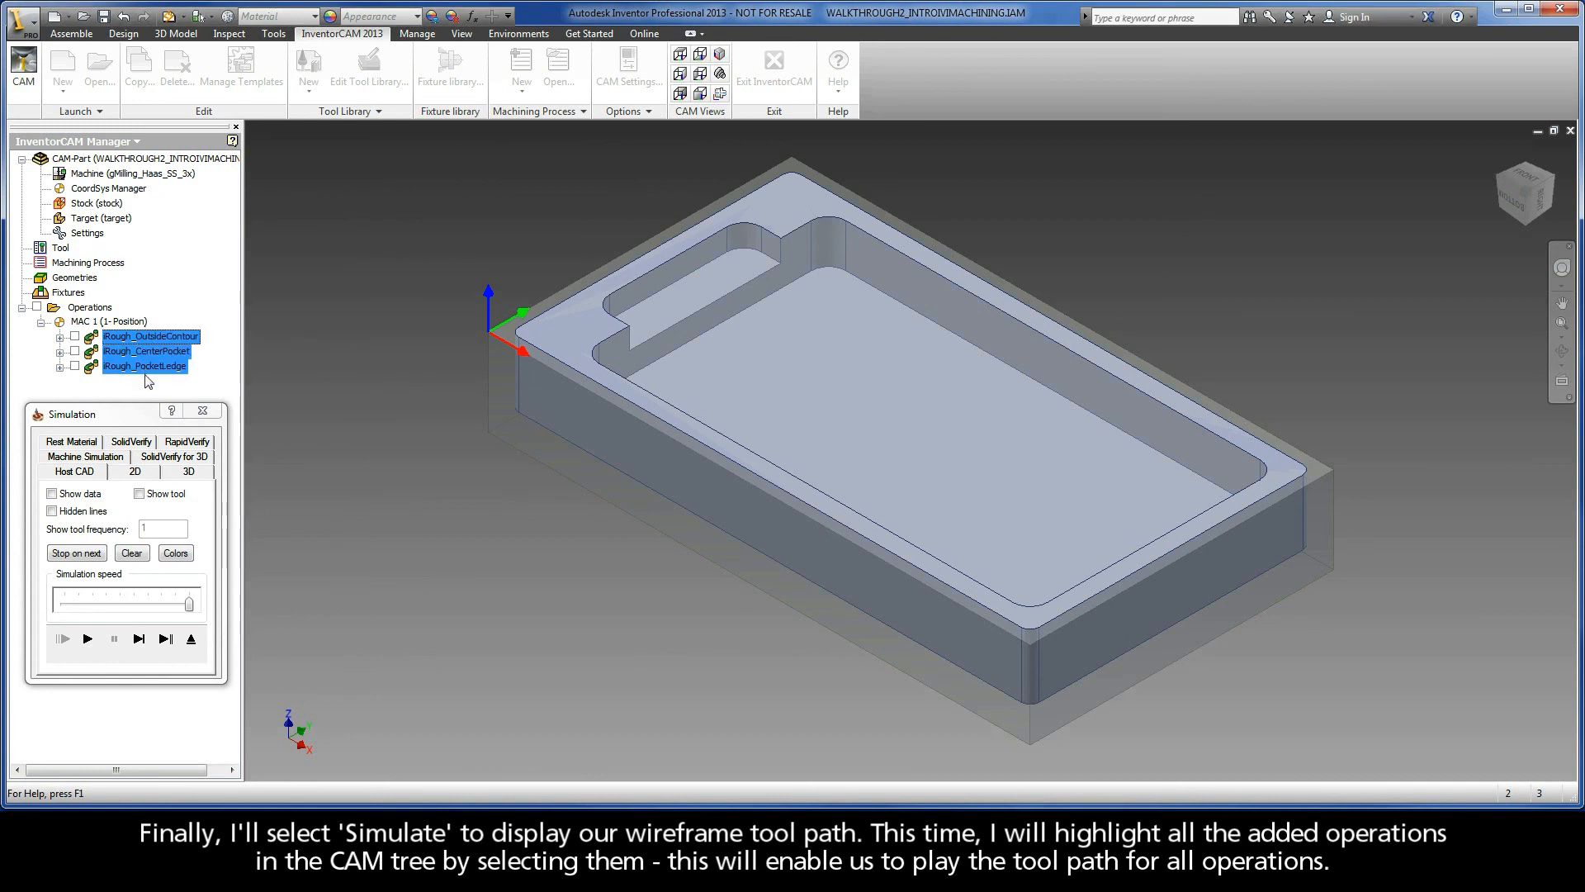
pyautogui.click(165, 639)
pyautogui.click(165, 639)
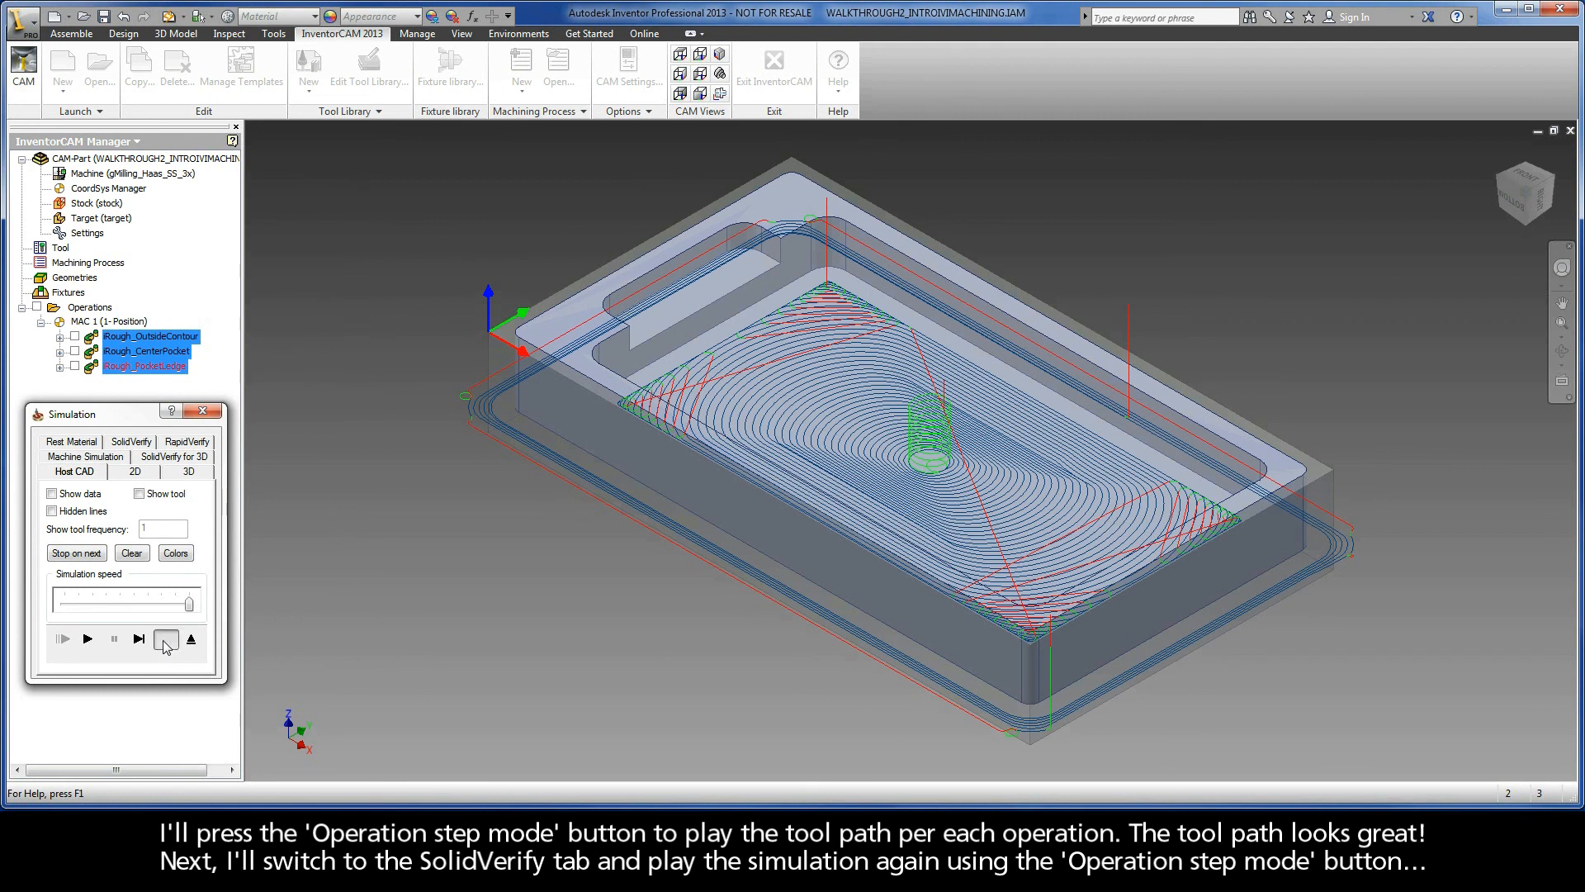
pyautogui.click(165, 639)
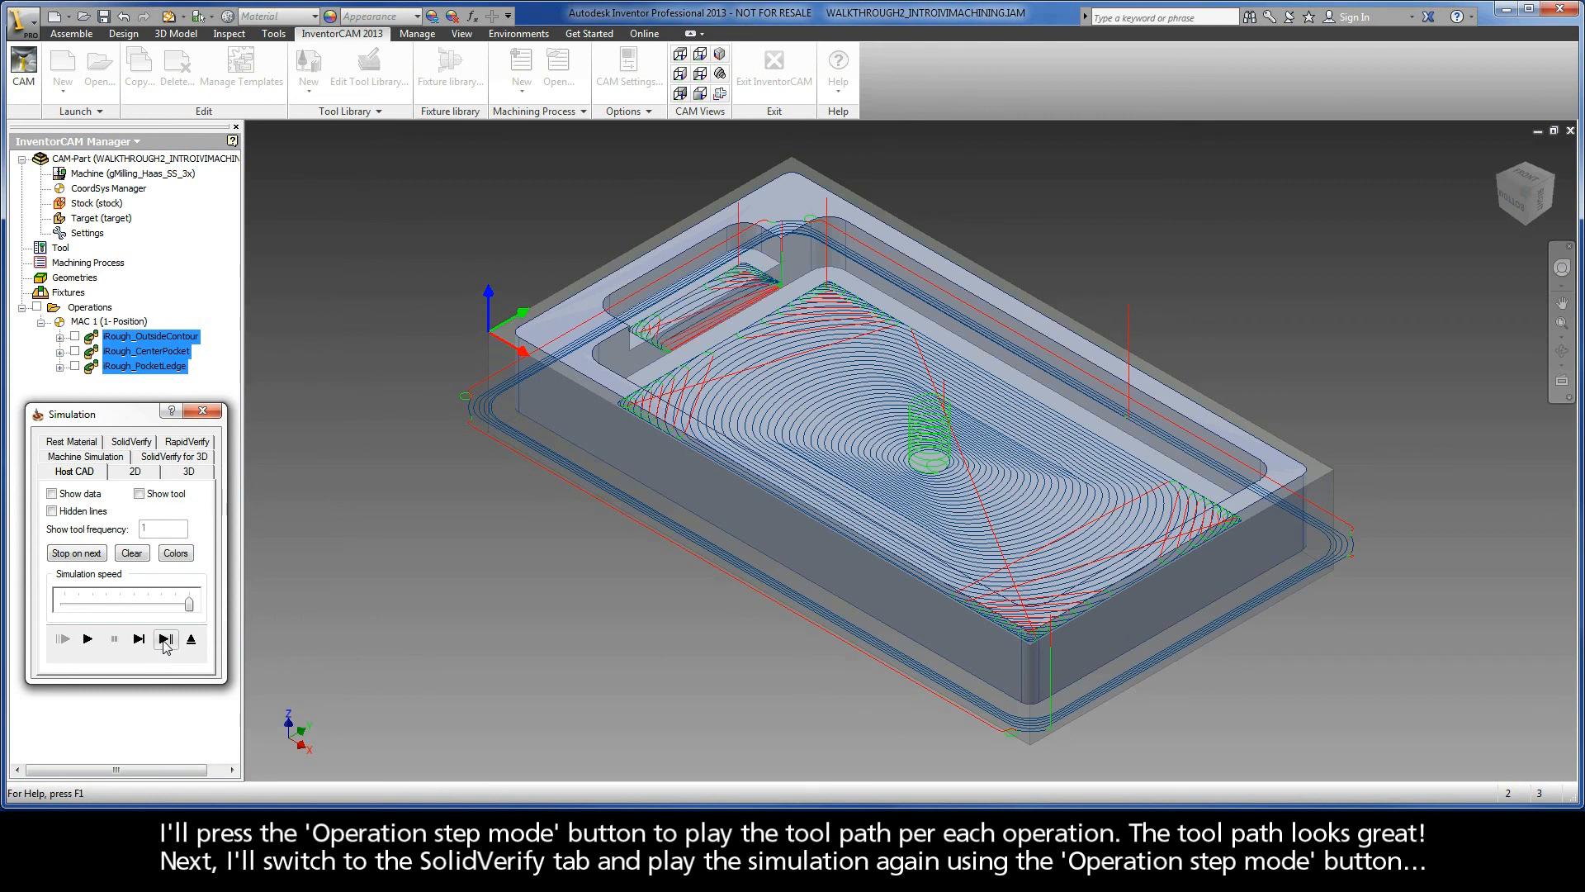
# Step: Run the SolidVerify simulation of all three operations in operation step mode, then exit the simulation and the iMachining operation
pyautogui.click(131, 442)
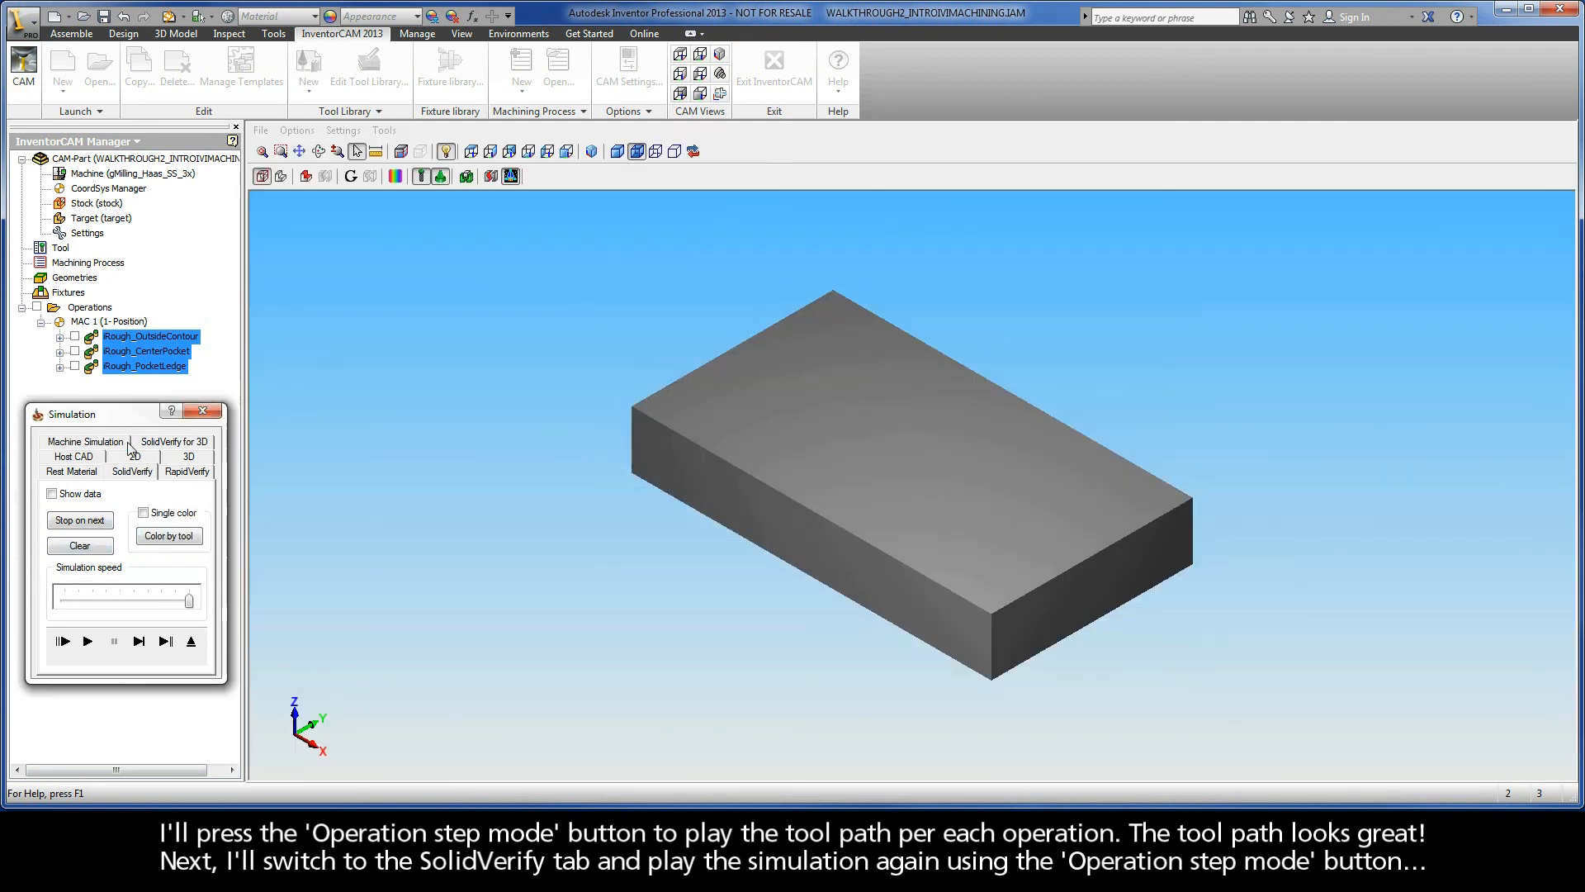
pyautogui.click(165, 642)
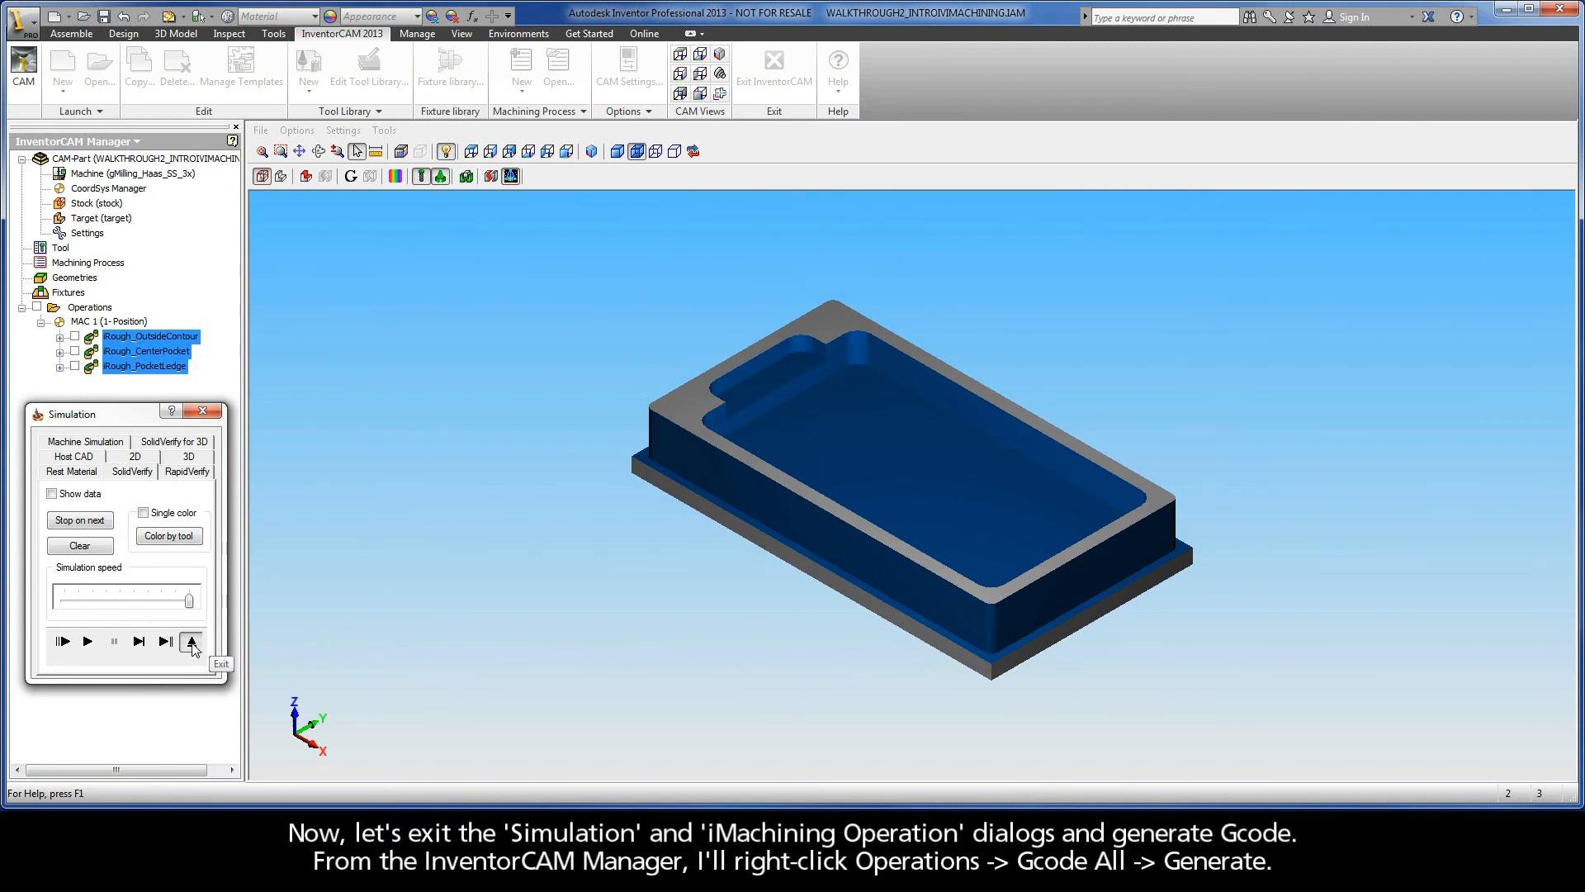
pyautogui.click(191, 643)
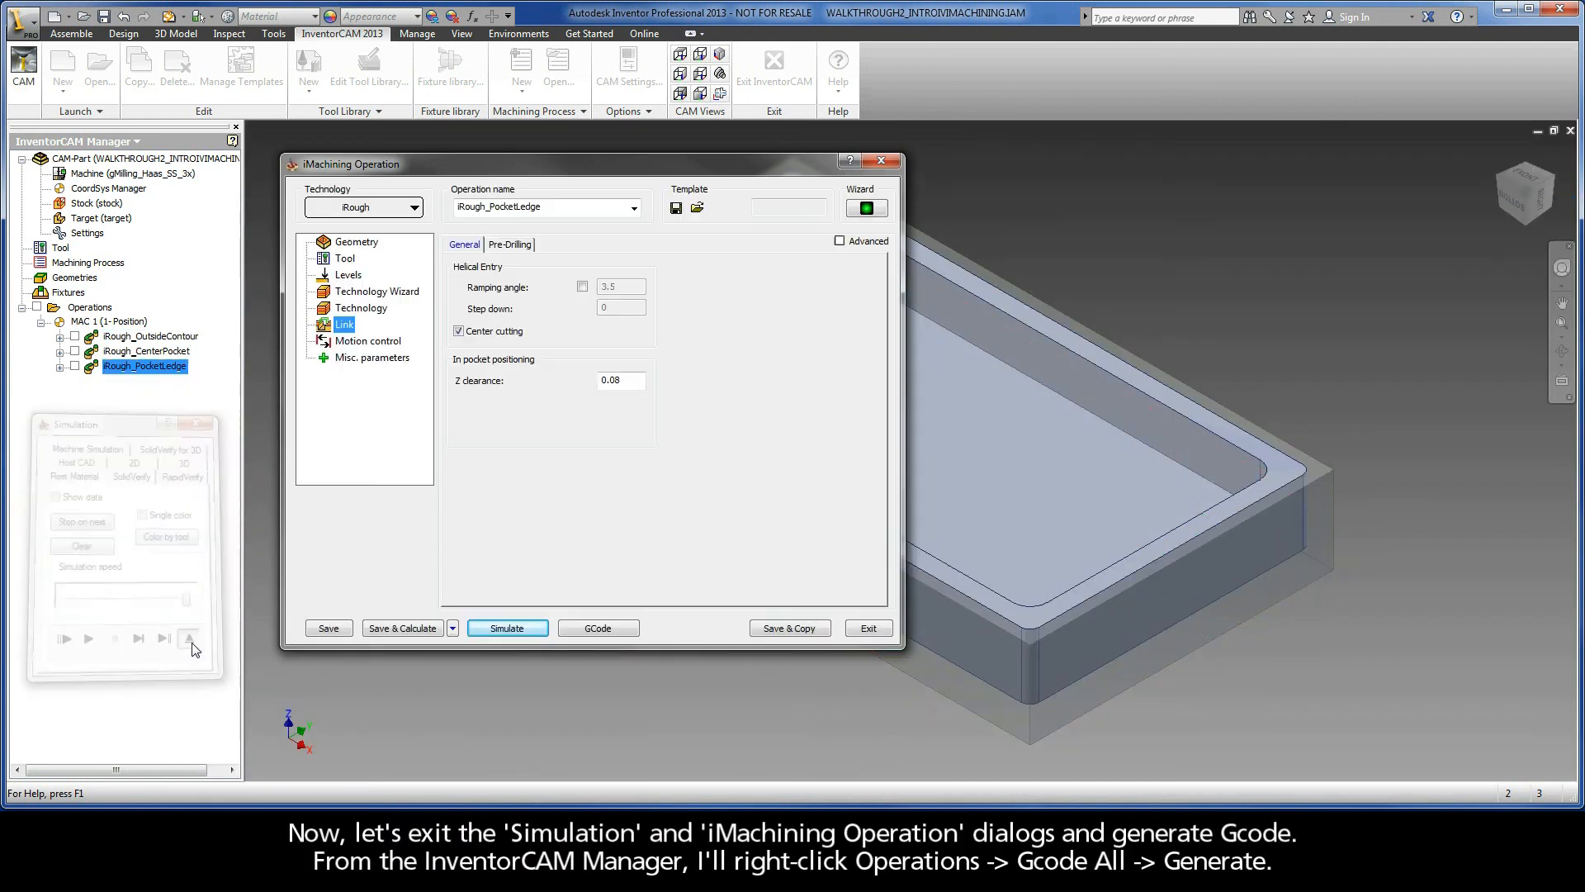
pyautogui.click(865, 626)
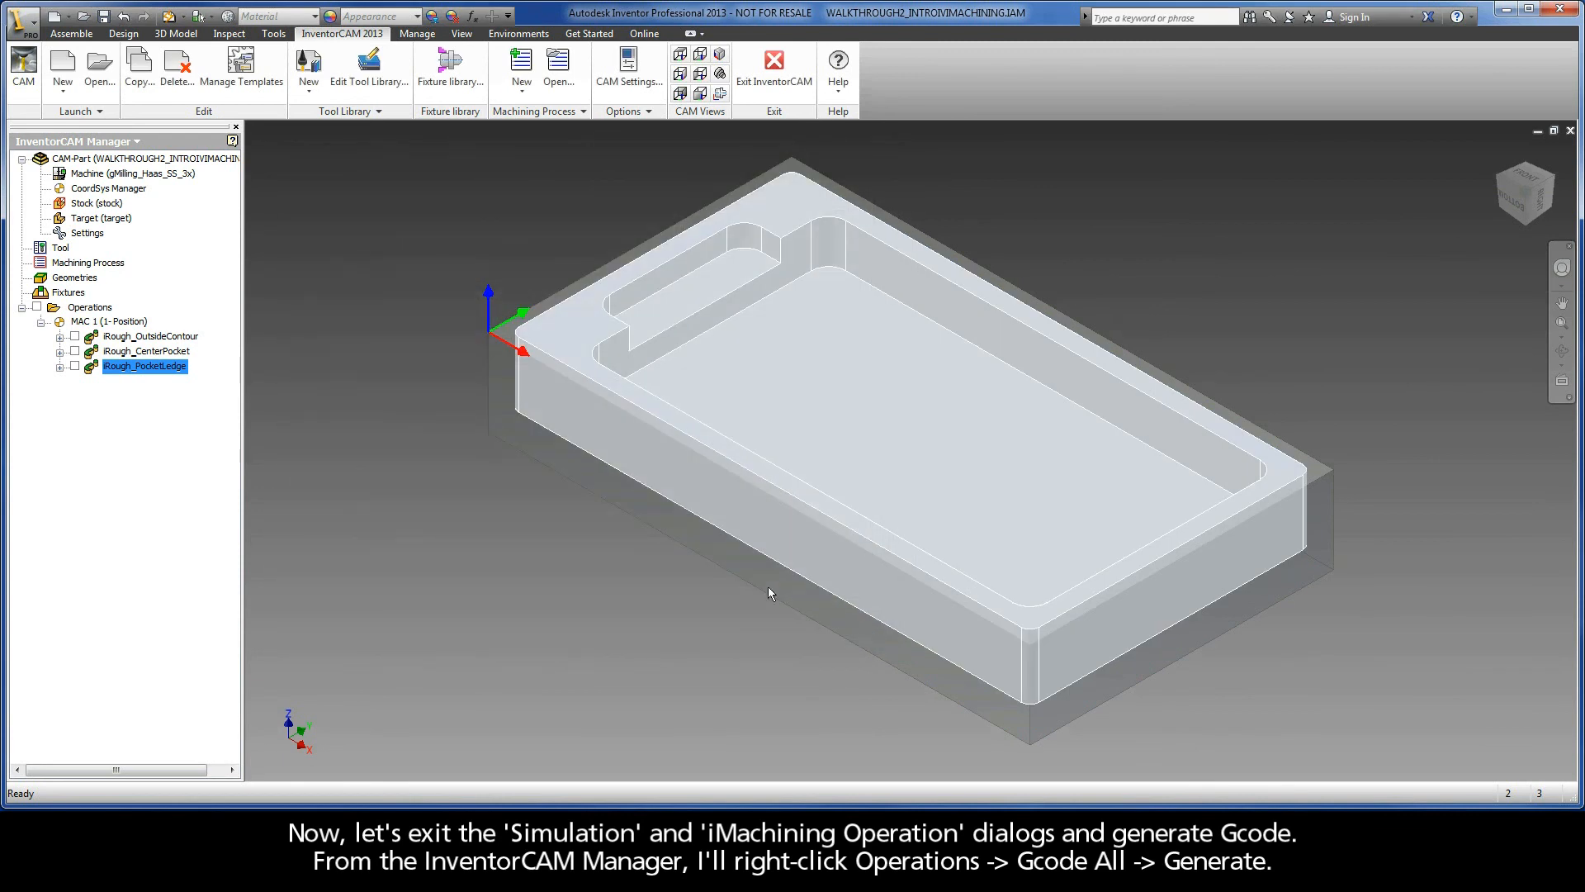
# Step: Generate the GCode for all operations and look through the resulting NC program
pyautogui.rightClick(92, 308)
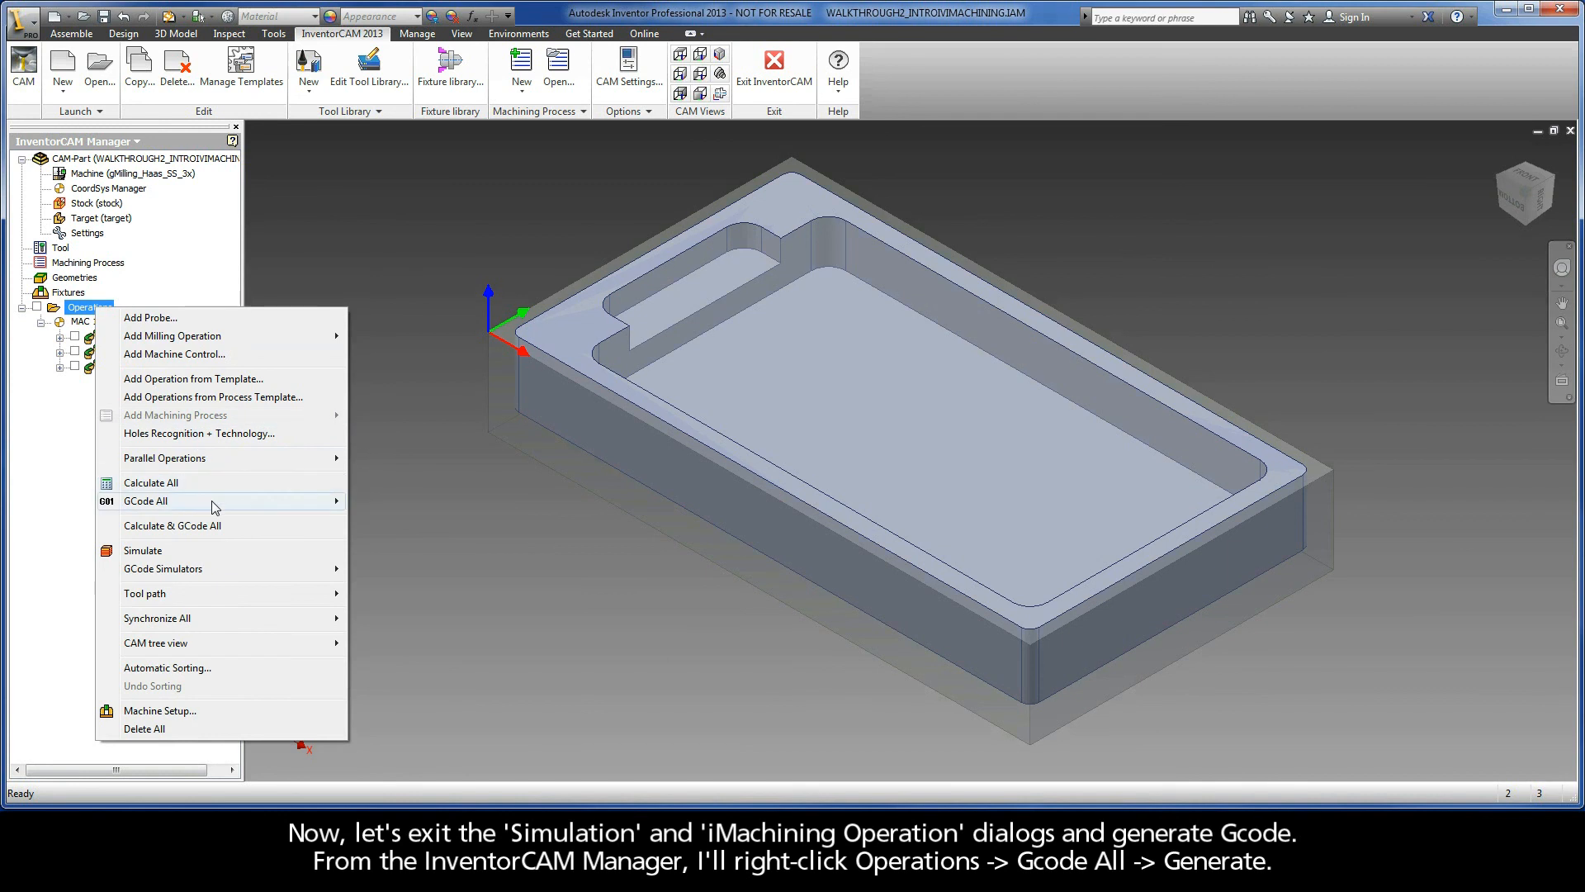
pyautogui.moveTo(227, 506)
pyautogui.click(388, 502)
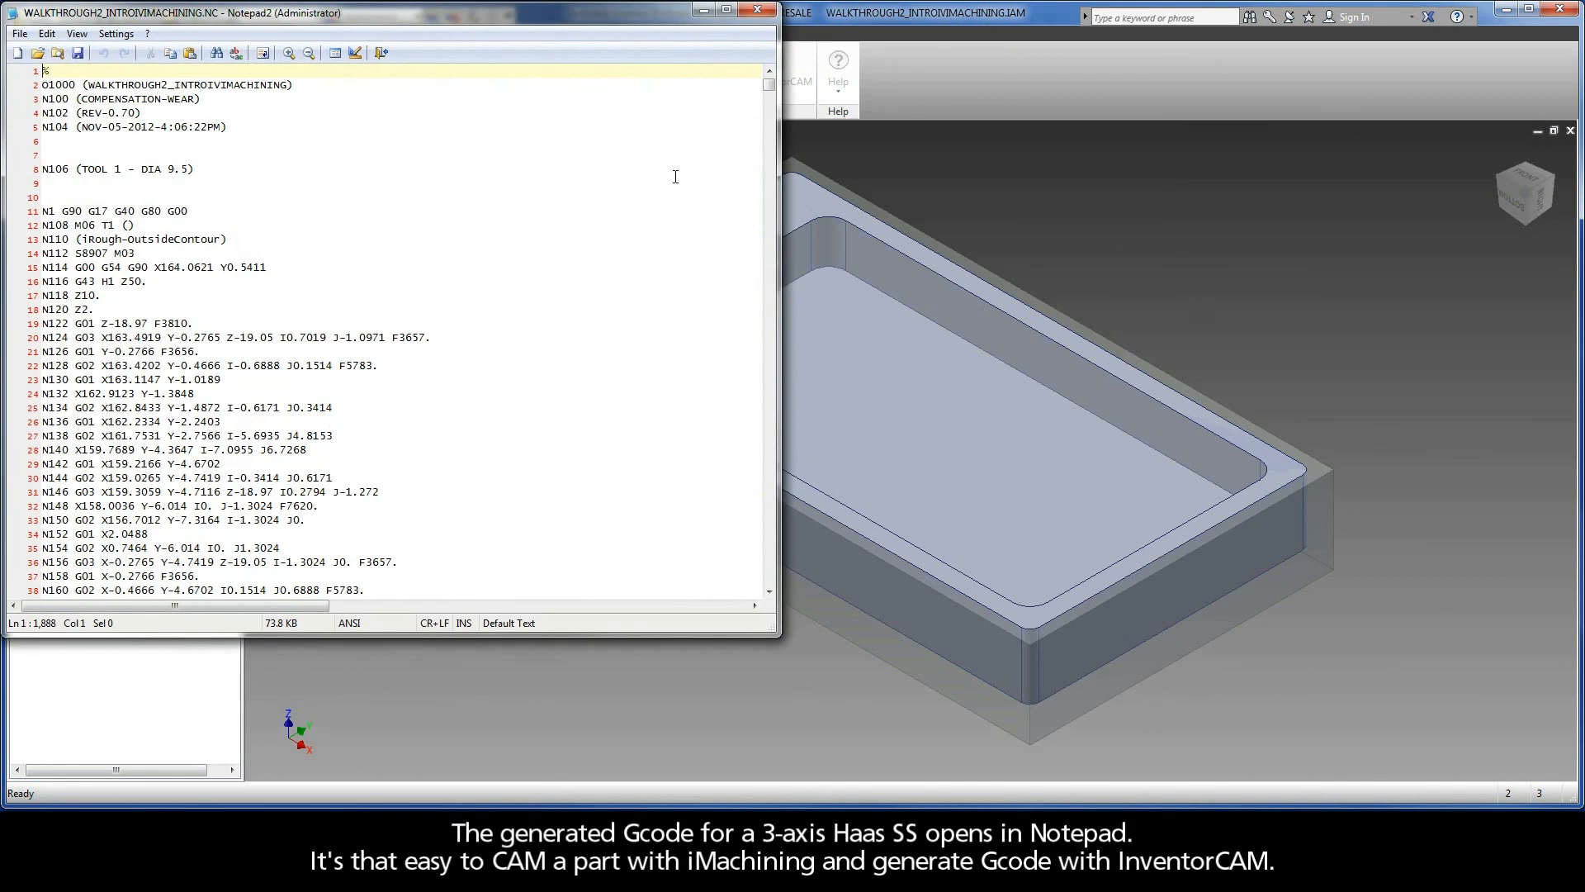
pyautogui.moveTo(767, 86)
pyautogui.mouseDown()
pyautogui.moveTo(763, 486)
pyautogui.moveTo(763, 72)
pyautogui.mouseUp()
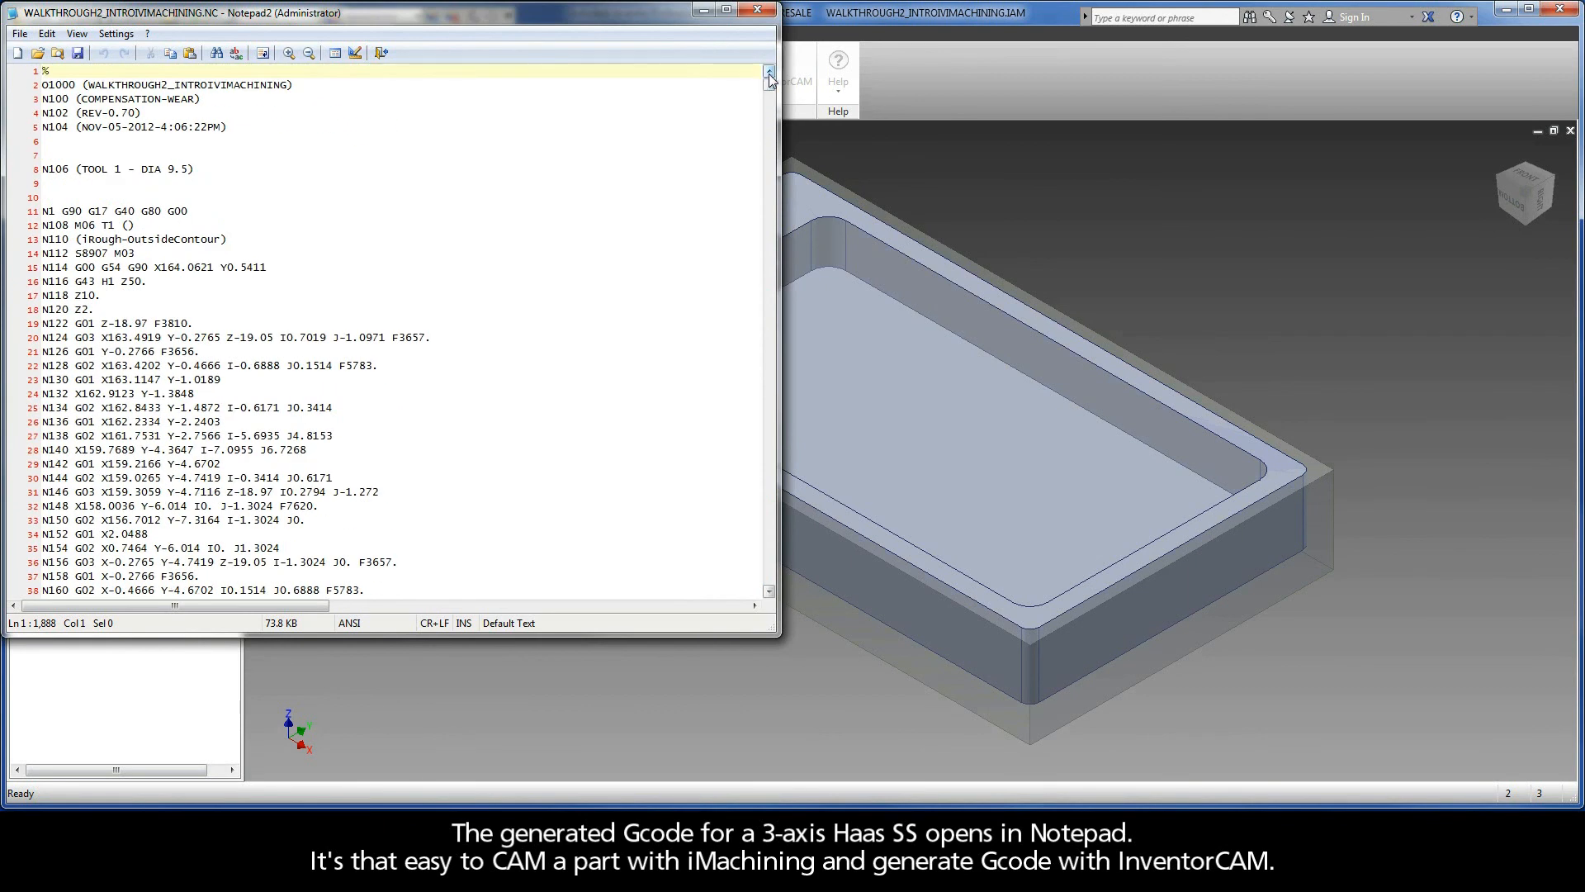